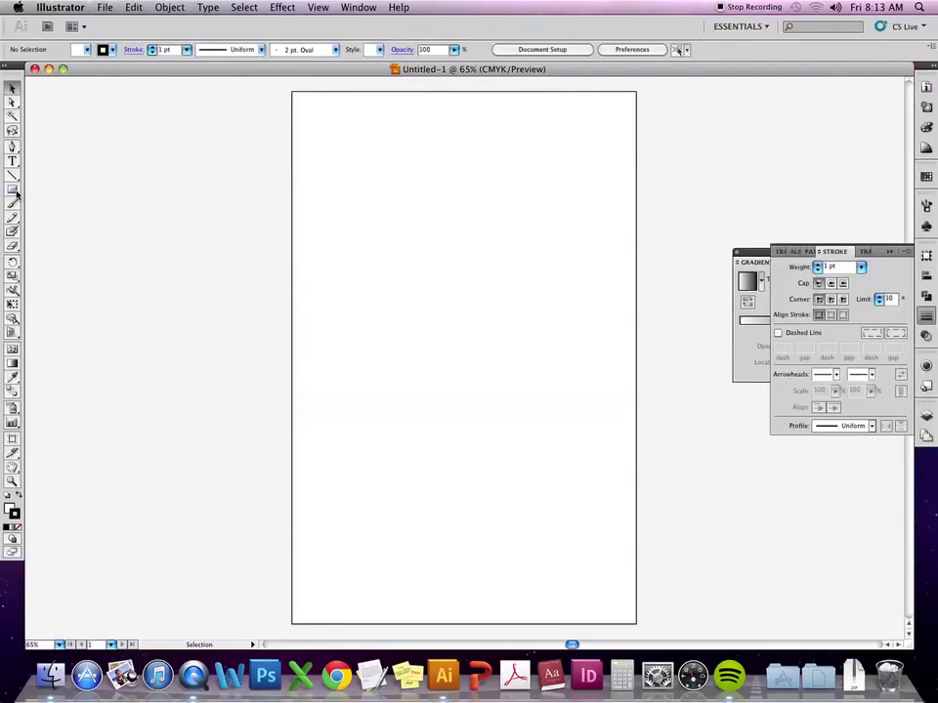
# Draw a circle in the page's upper-left area with the Ellipse tool.
pyautogui.click(14, 193)
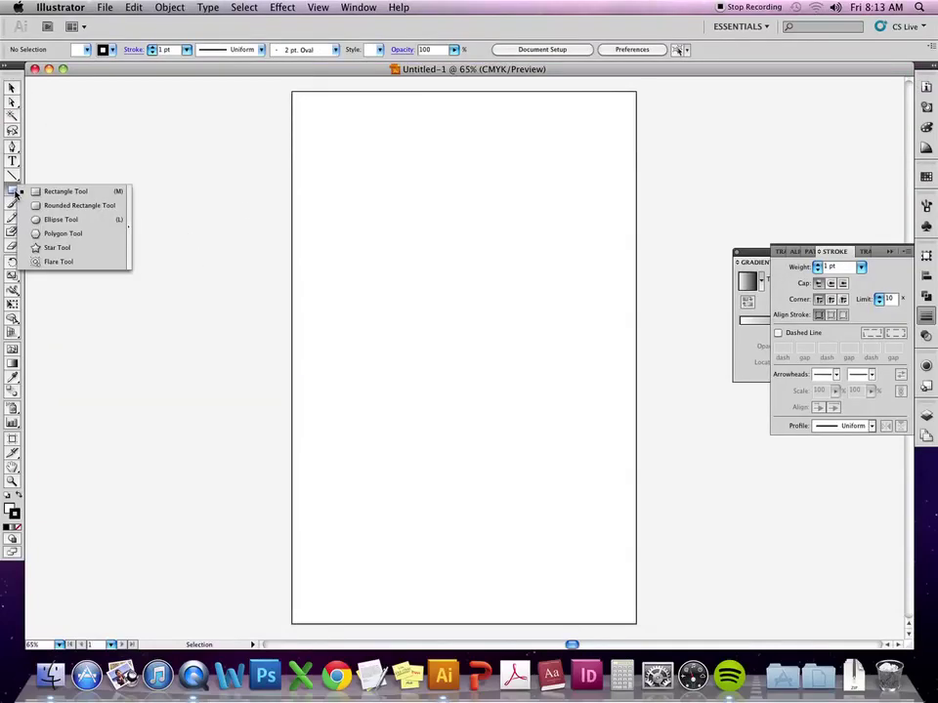
pyautogui.moveTo(26, 196); pyautogui.dragTo(61, 219)
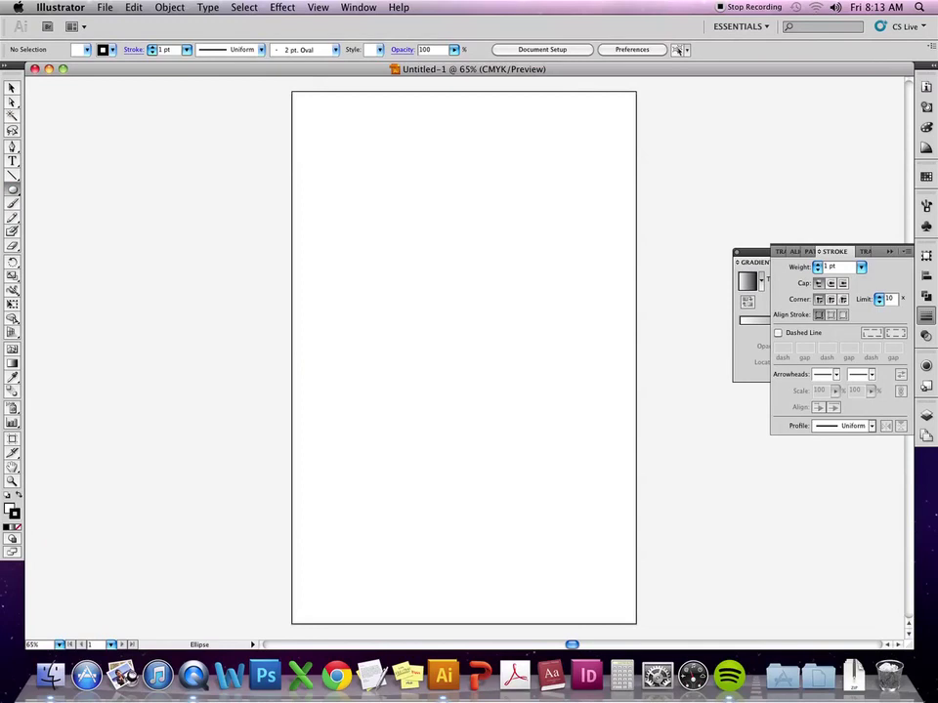
pyautogui.moveTo(343, 176); pyautogui.dragTo(471, 305)
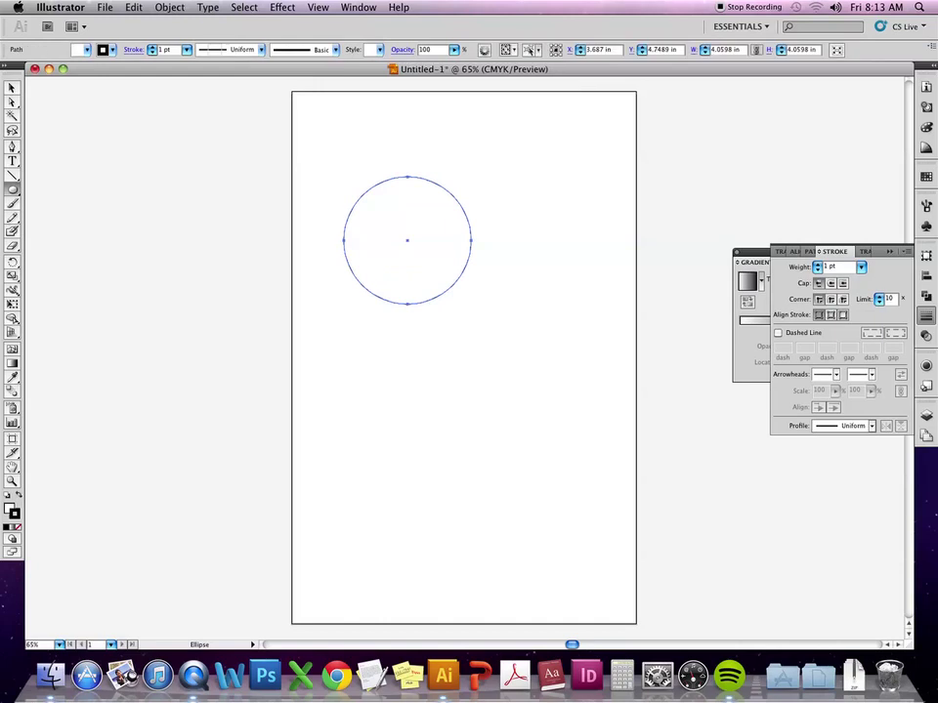
pyautogui.click(12, 160)
pyautogui.click(12, 163)
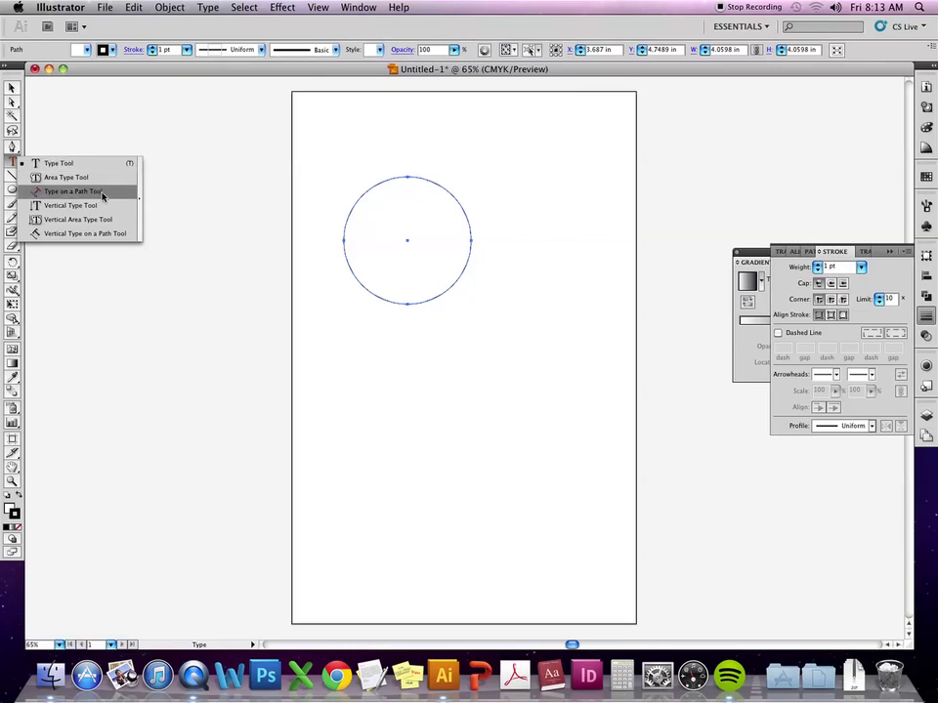
# Pick the Type on a Path tool, zoom back out to 150% and deselect the circle.
pyautogui.click(3, 118)
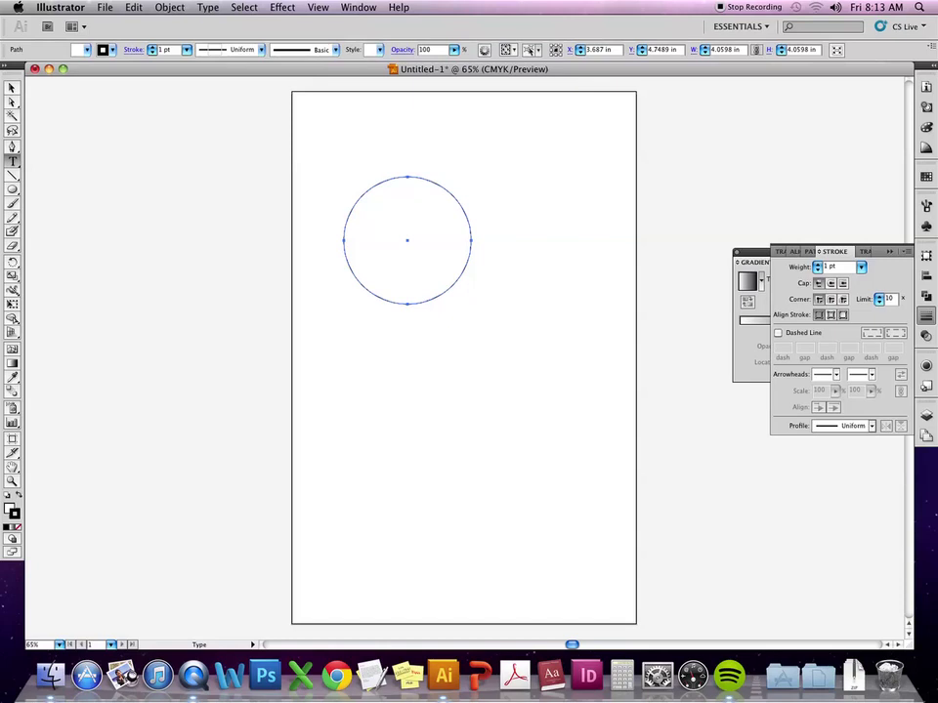
pyautogui.press('super+equal')
pyautogui.press('super+equal')
pyautogui.press('super+equal')
pyautogui.press('super+equal')
pyautogui.scroll(8, 443, 421)
pyautogui.hscroll(-5, 443, 421)
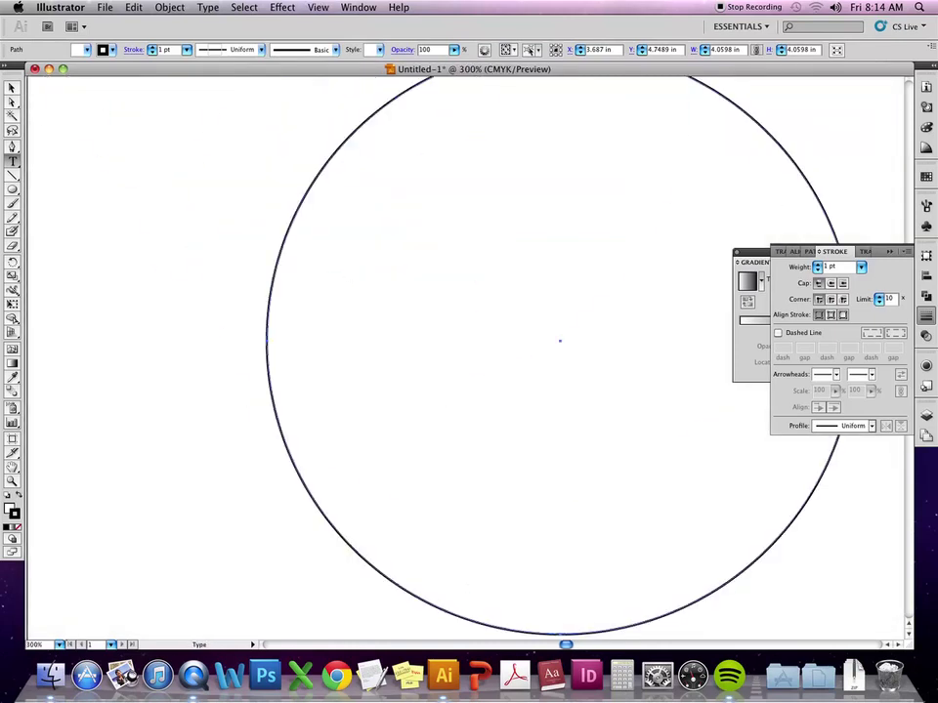
pyautogui.moveTo(13, 164); pyautogui.dragTo(40, 177)
pyautogui.press('super+minus')
pyautogui.press('super+minus')
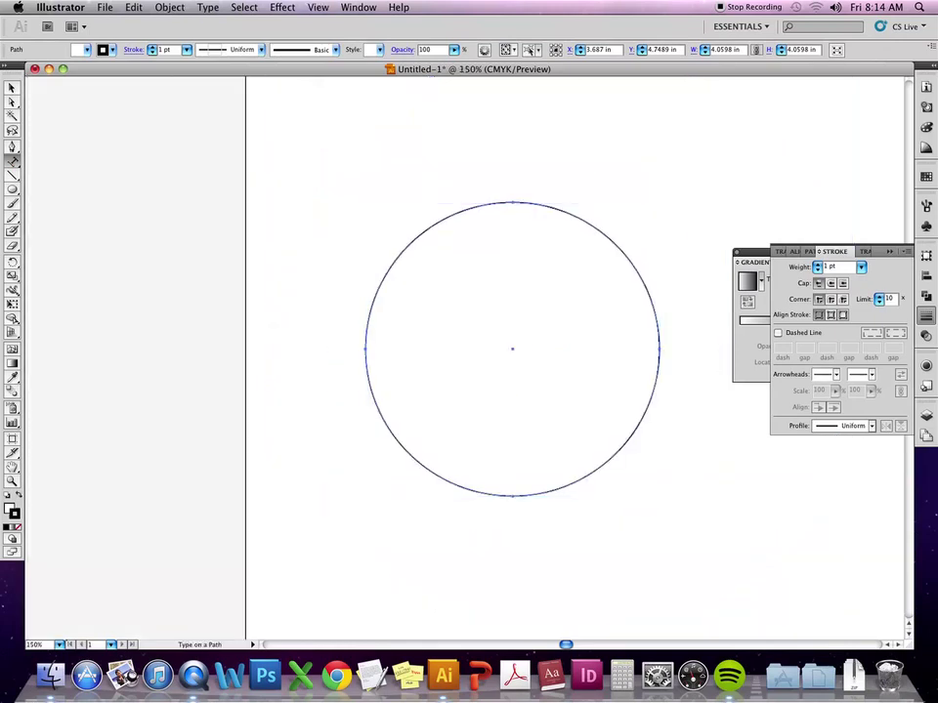
pyautogui.press('super+shift+a')
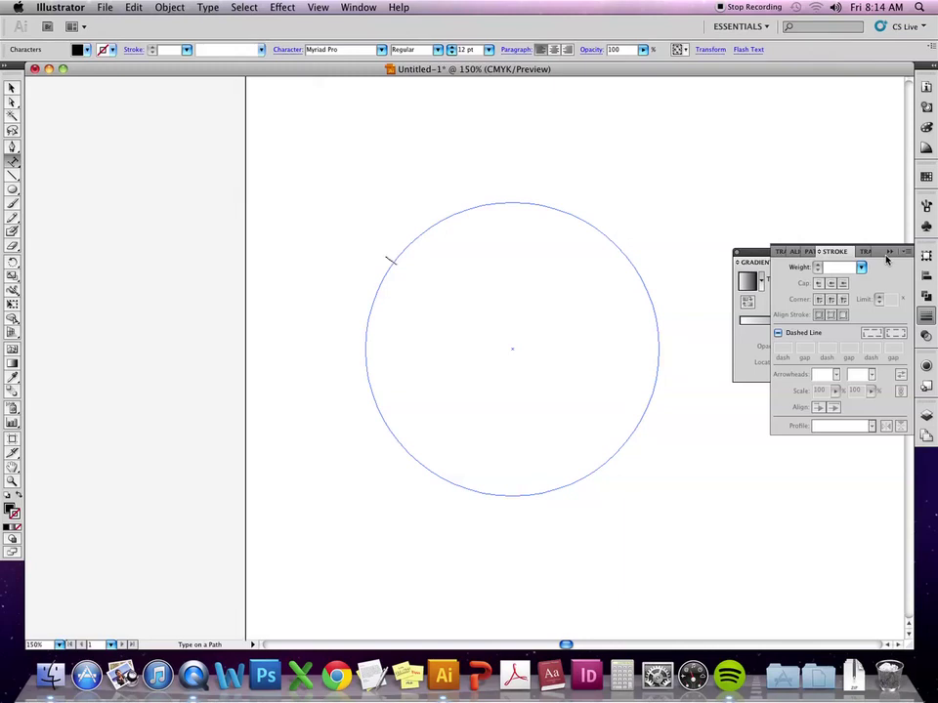
# Type 'Best Brews Beewery' on the circle, then select all the text and set it to 24 pt.
pyautogui.write('Best')
pyautogui.write(' Bre')
pyautogui.write('w')
pyautogui.write('s Be')
pyautogui.write('ewery')
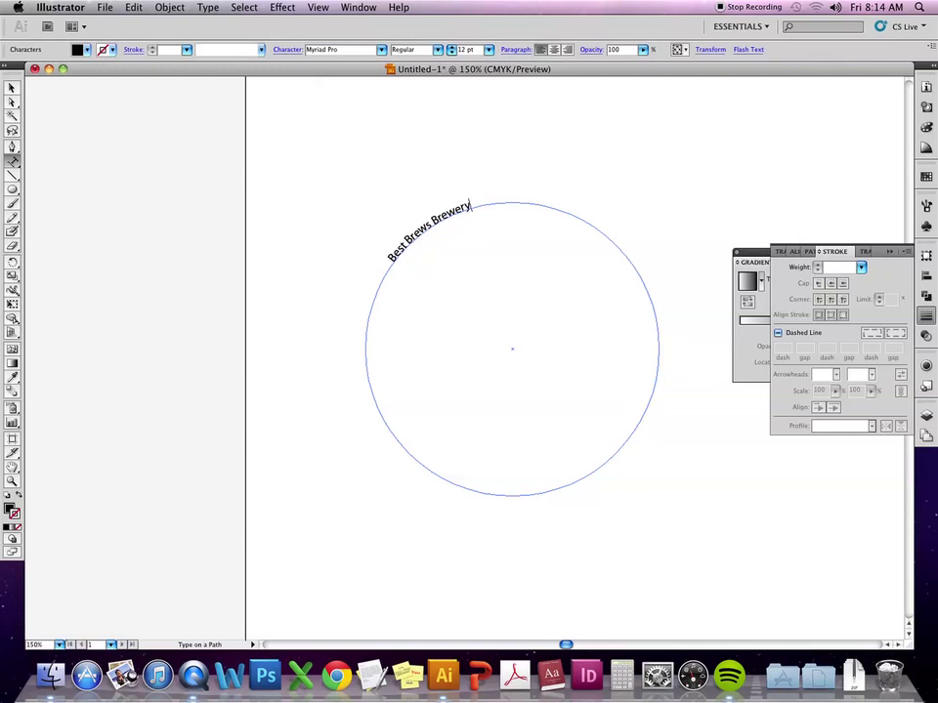
pyautogui.hotkey('shift', 'alt', 'Left')
pyautogui.hotkey('shift', 'alt', 'Left')
pyautogui.hotkey('shift', 'alt', 'Left')
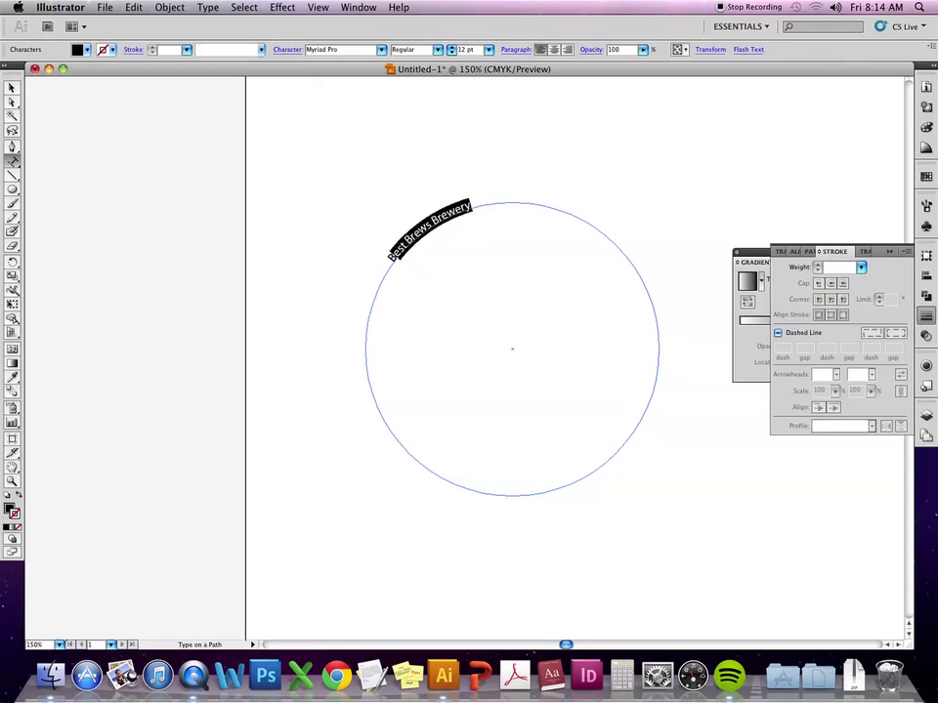
pyautogui.press('Right')
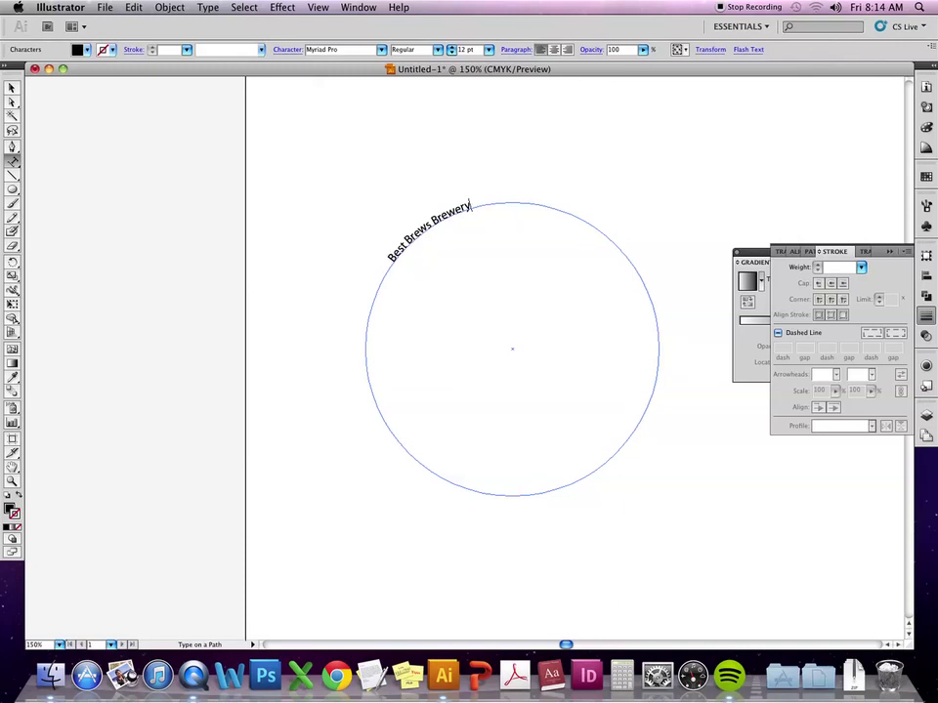
pyautogui.hotkey('shift', 'alt', 'Left')
pyautogui.press('Right')
pyautogui.press('super+a')
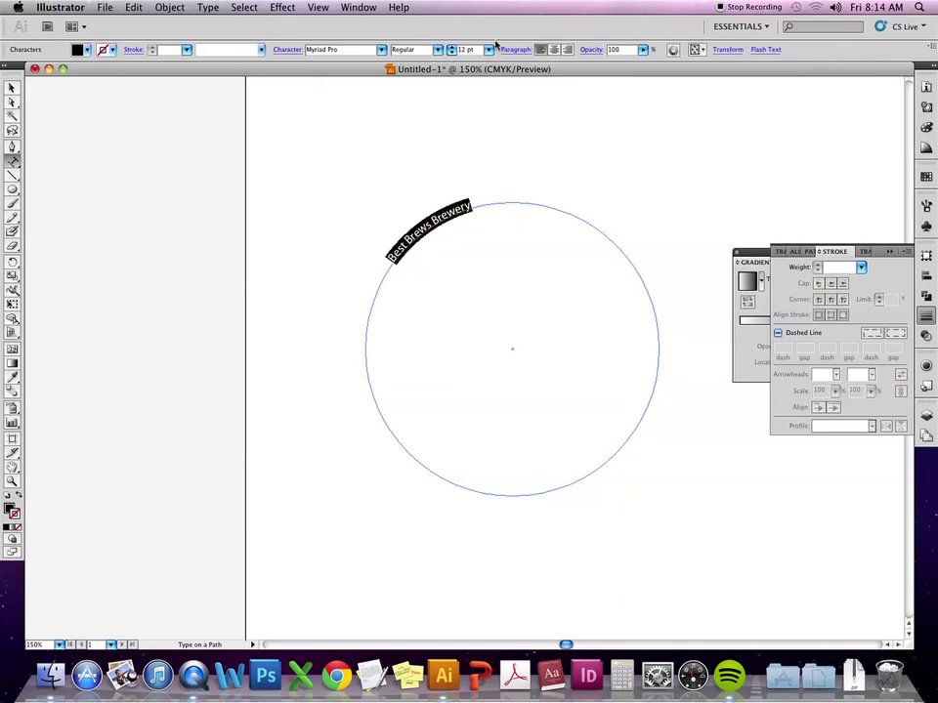
pyautogui.click(489, 48)
pyautogui.click(481, 100)
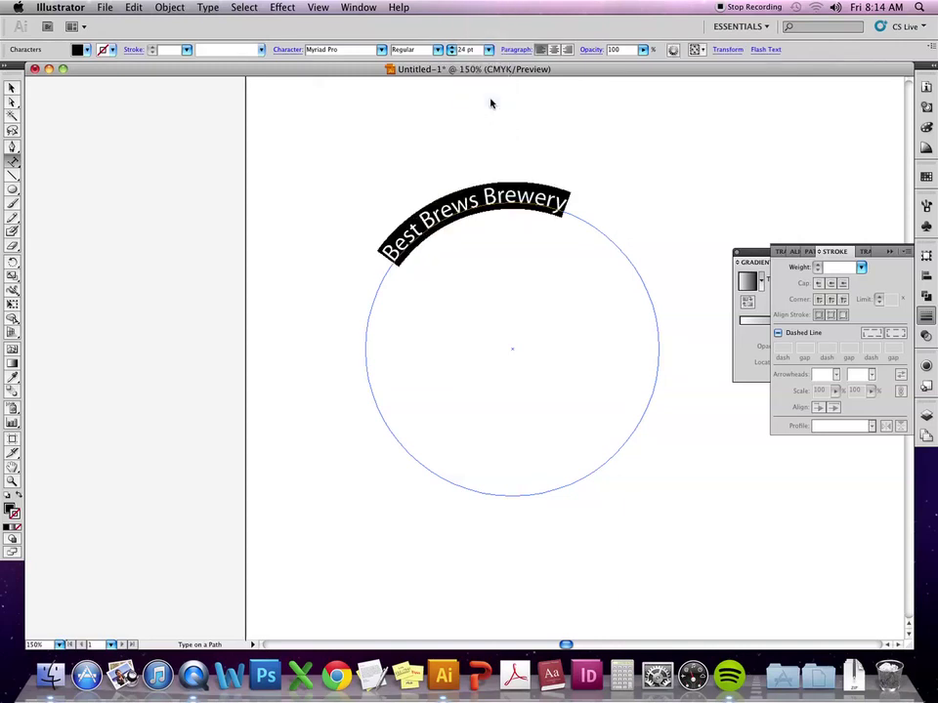
pyautogui.click(496, 198)
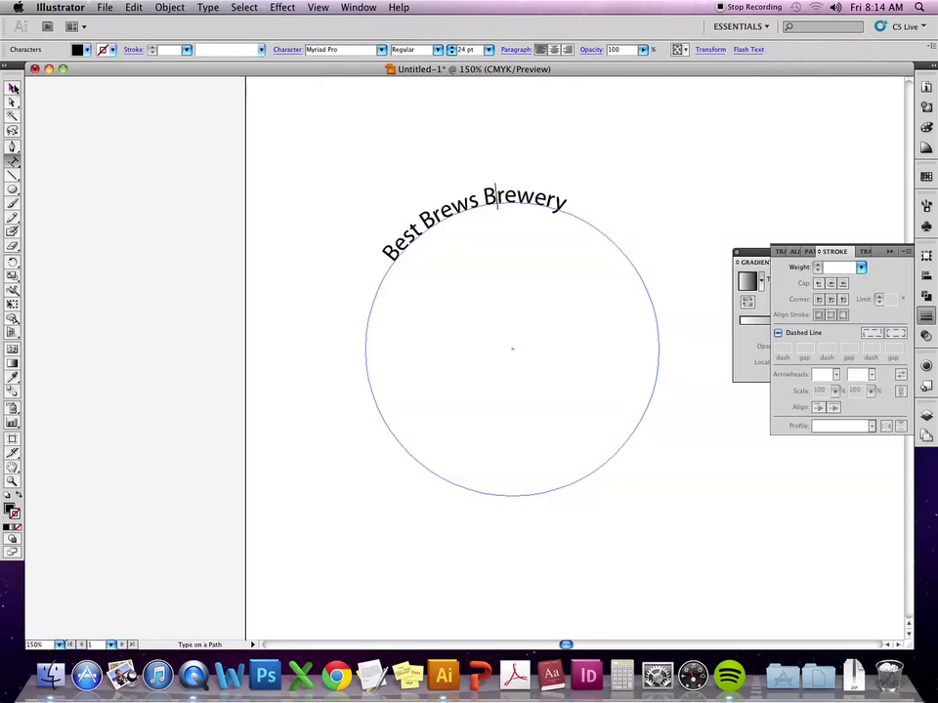
# Drag the path-text brackets with Direct Selection and apply Align Center to arc the text over the top.
pyautogui.click(12, 106)
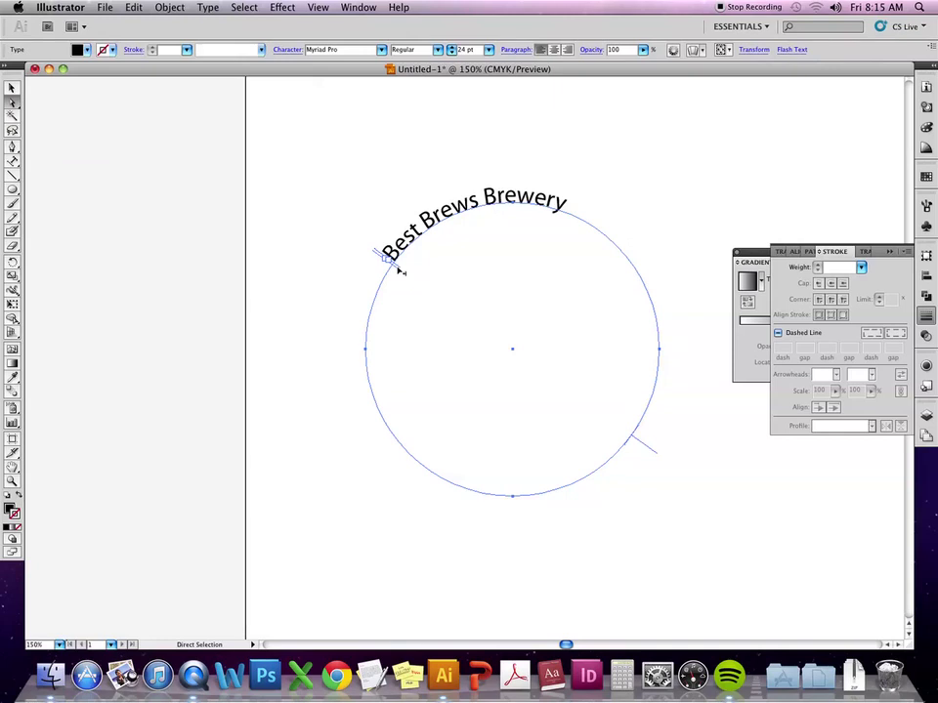
pyautogui.moveTo(399, 270); pyautogui.dragTo(419, 248)
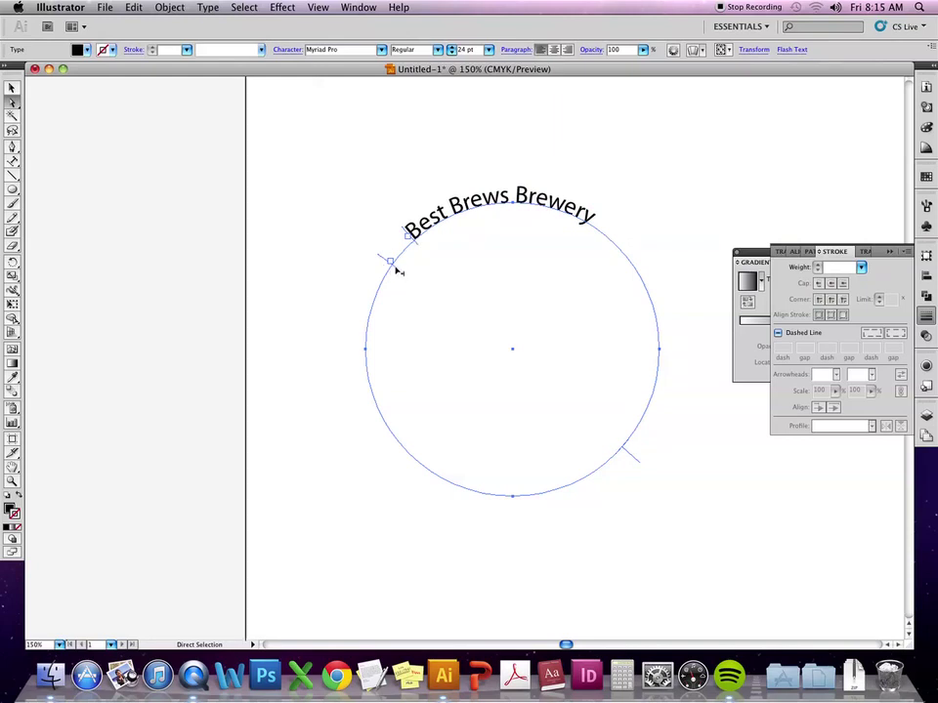
pyautogui.moveTo(396, 266); pyautogui.dragTo(565, 472)
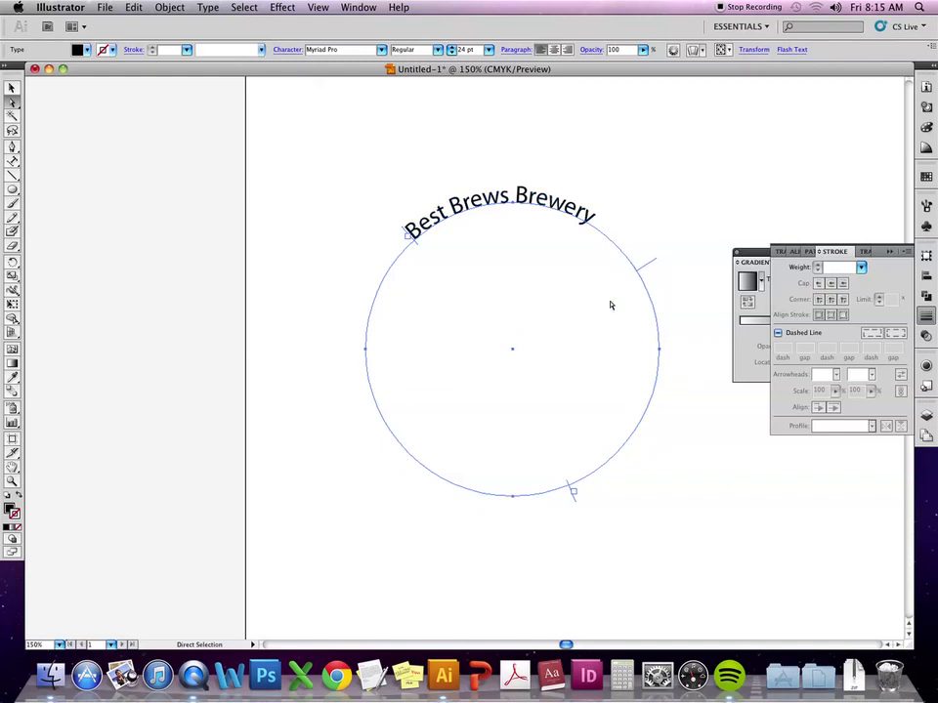
pyautogui.click(553, 49)
pyautogui.moveTo(420, 248); pyautogui.dragTo(402, 409)
pyautogui.moveTo(574, 500); pyautogui.dragTo(660, 428)
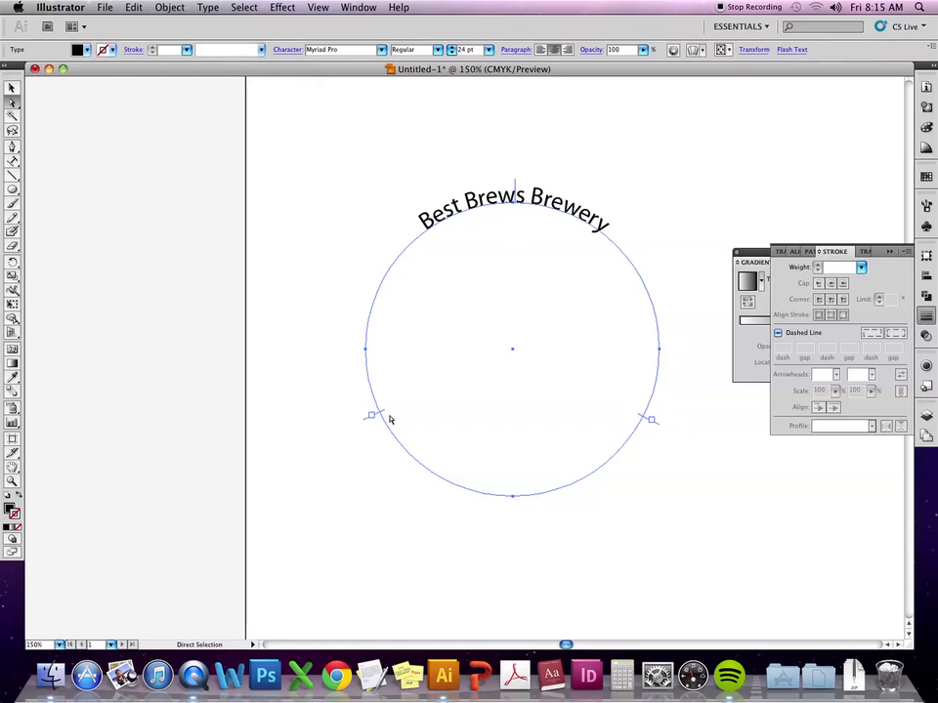
pyautogui.click(540, 50)
pyautogui.moveTo(383, 410); pyautogui.dragTo(552, 309)
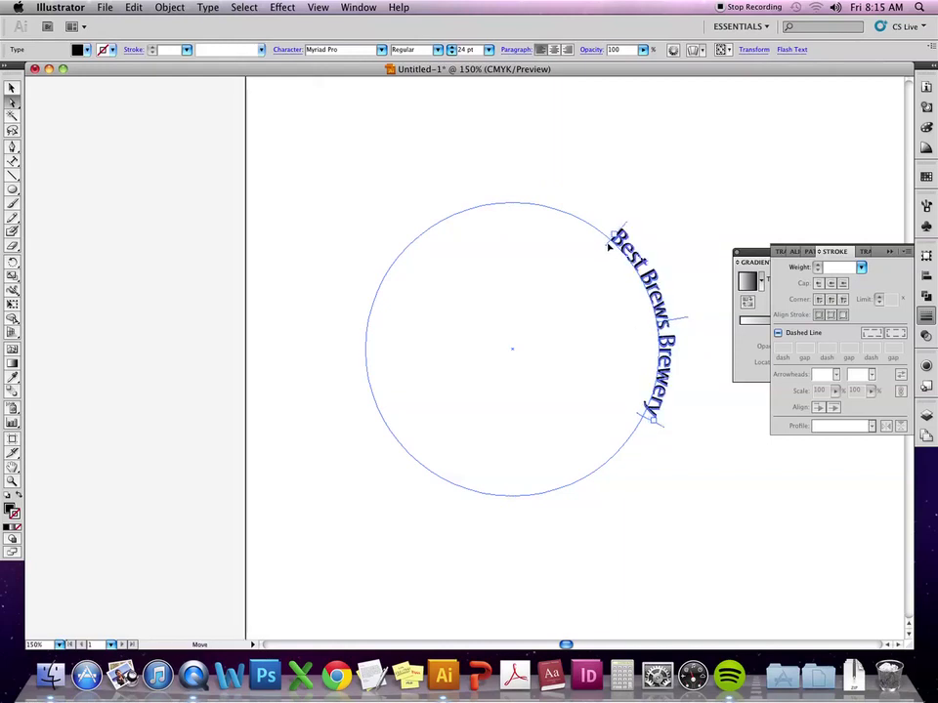
pyautogui.moveTo(609, 245); pyautogui.dragTo(625, 293)
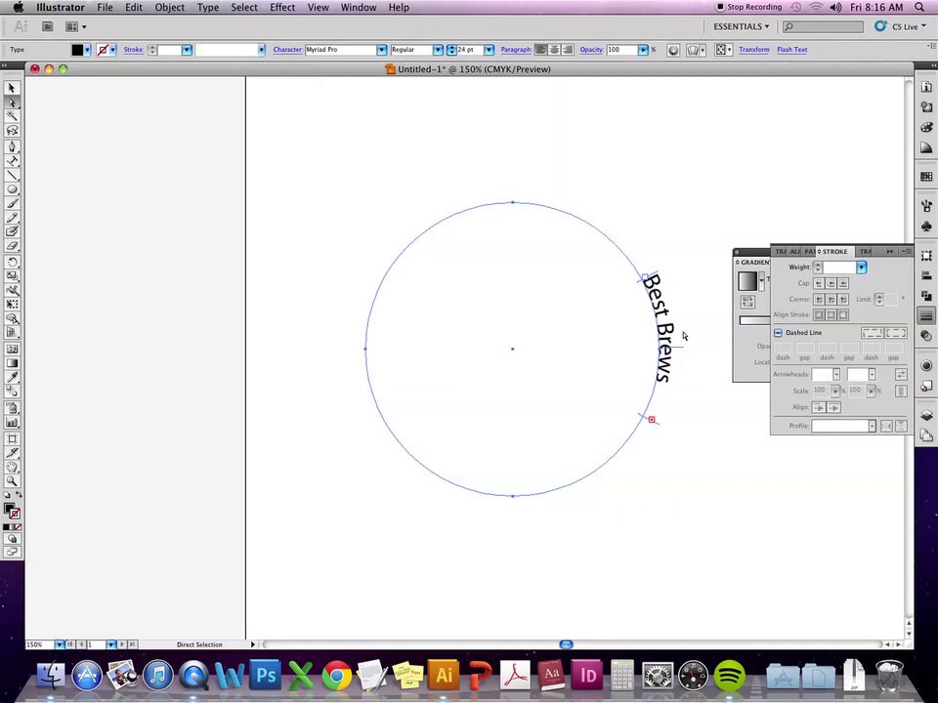
pyautogui.moveTo(641, 278); pyautogui.dragTo(460, 235)
pyautogui.moveTo(630, 237); pyautogui.dragTo(510, 200)
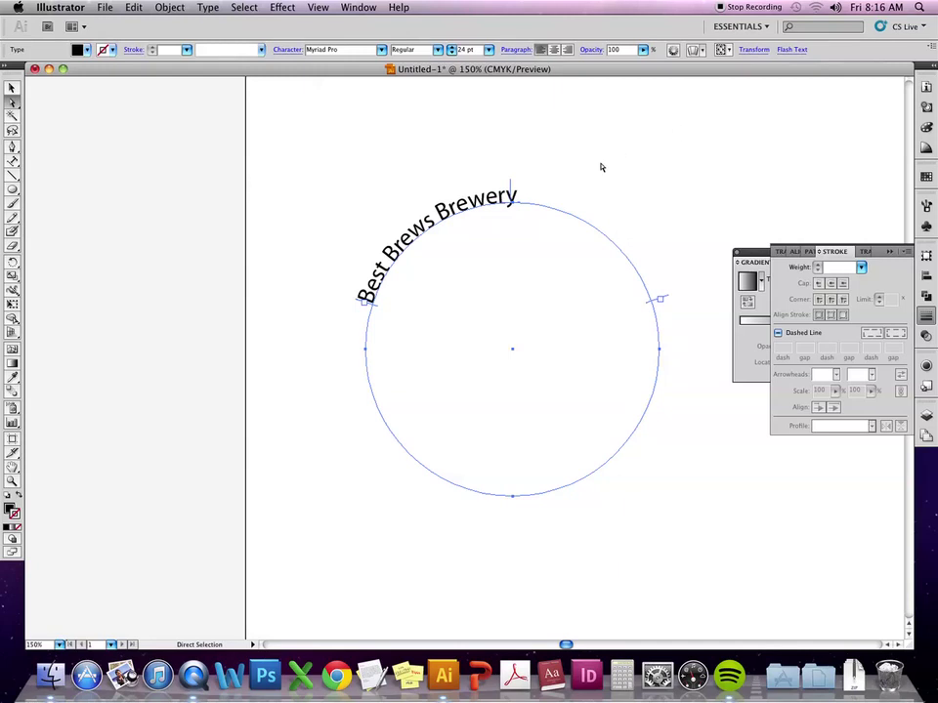
pyautogui.moveTo(509, 193); pyautogui.dragTo(390, 210)
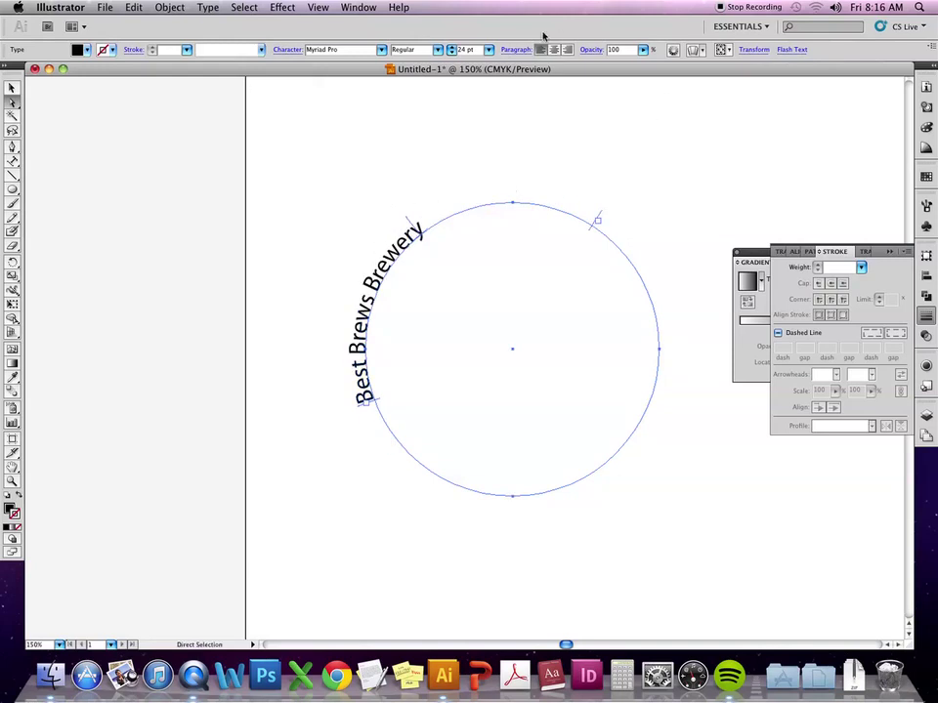
pyautogui.press('super+z')
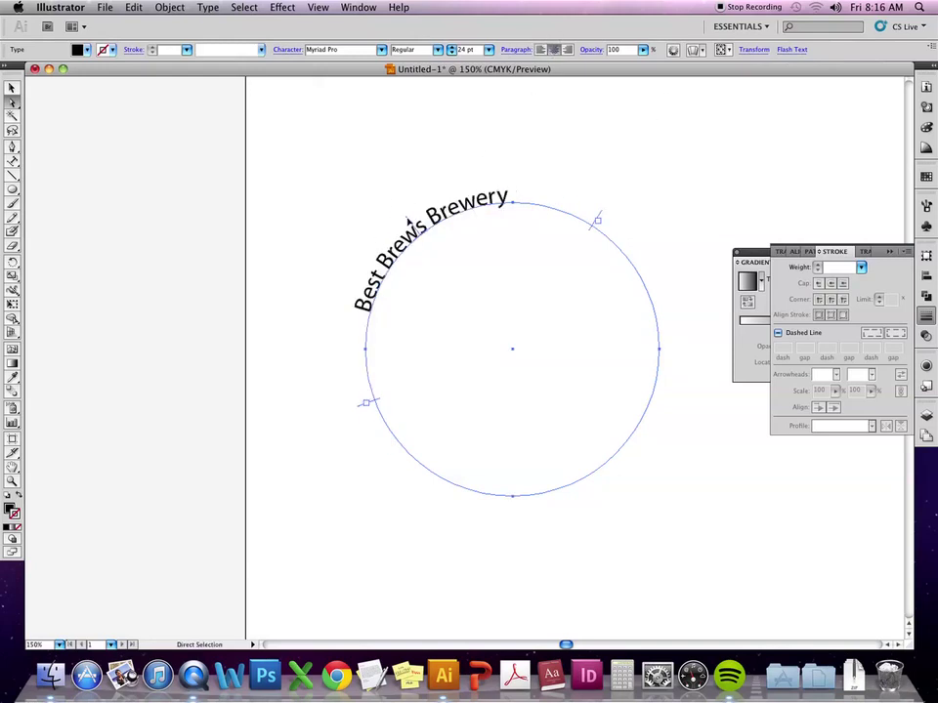
pyautogui.moveTo(407, 220); pyautogui.dragTo(508, 183)
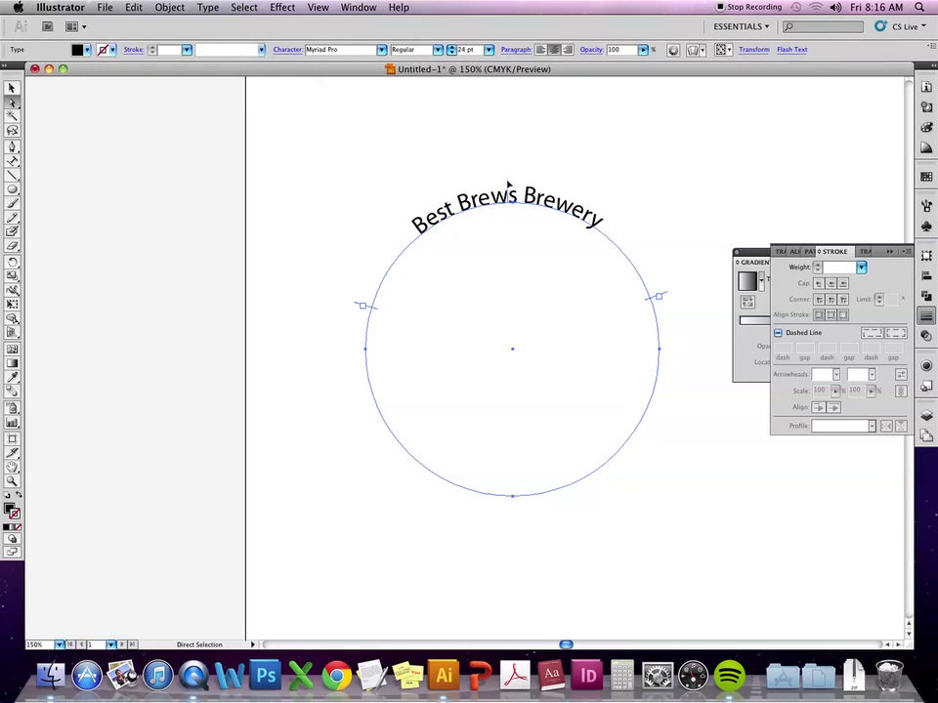
pyautogui.moveTo(508, 184); pyautogui.dragTo(506, 226)
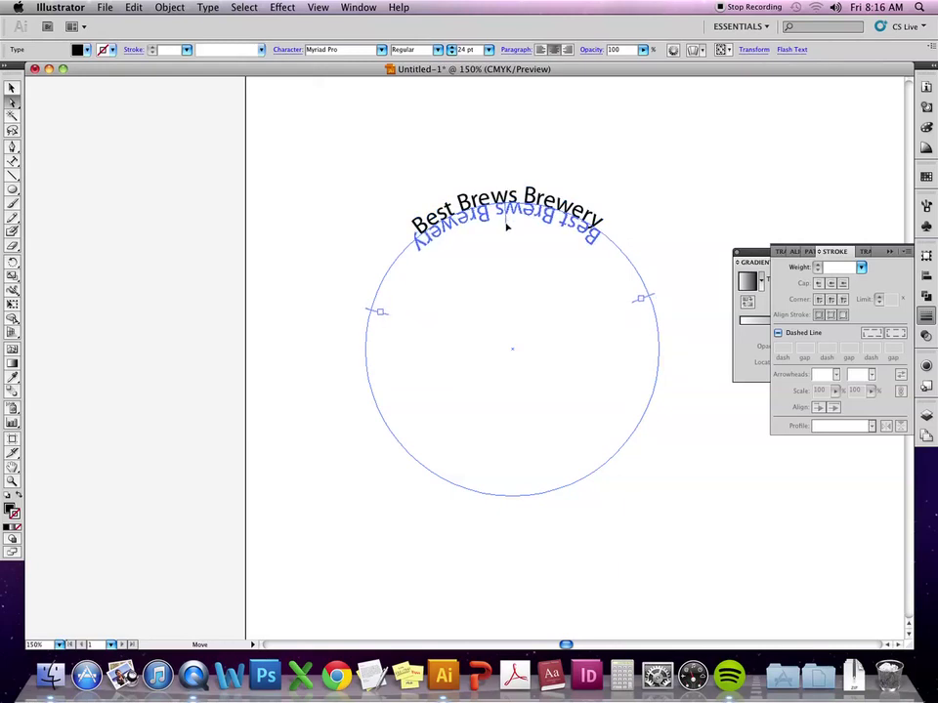
pyautogui.moveTo(506, 226); pyautogui.dragTo(508, 226)
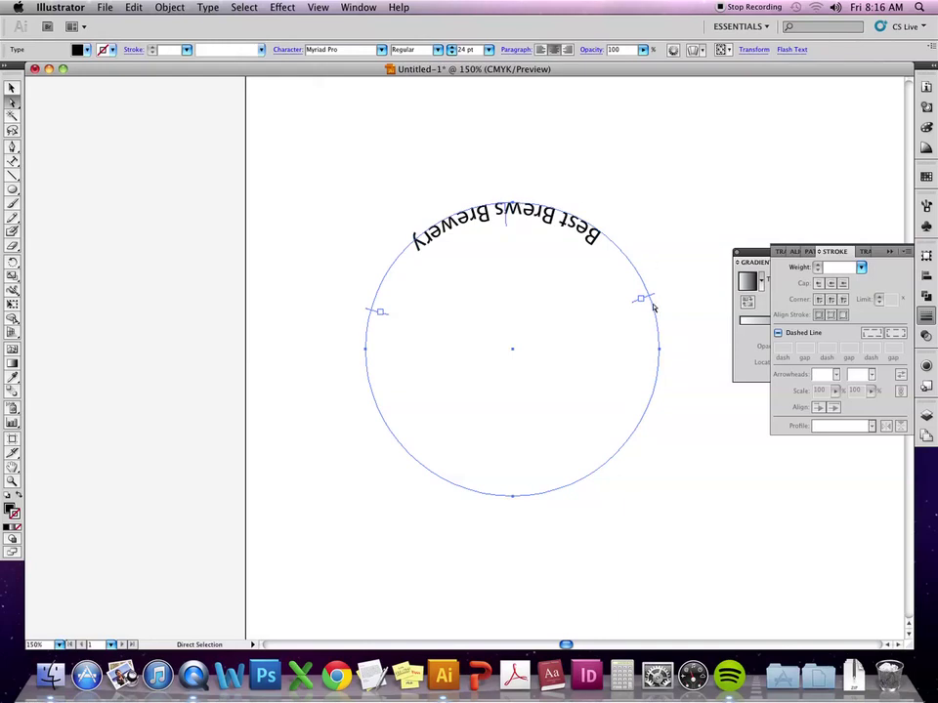
pyautogui.press('super+z')
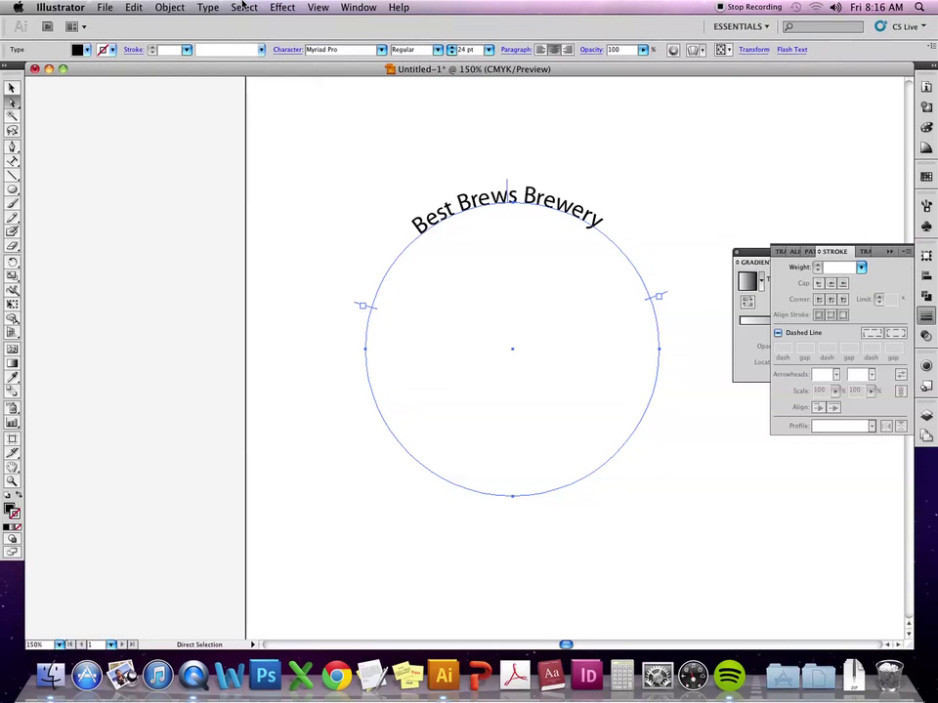
# Open Type on a Path Options from the Type menu, move the dialog aside and enable Preview.
pyautogui.click(211, 8)
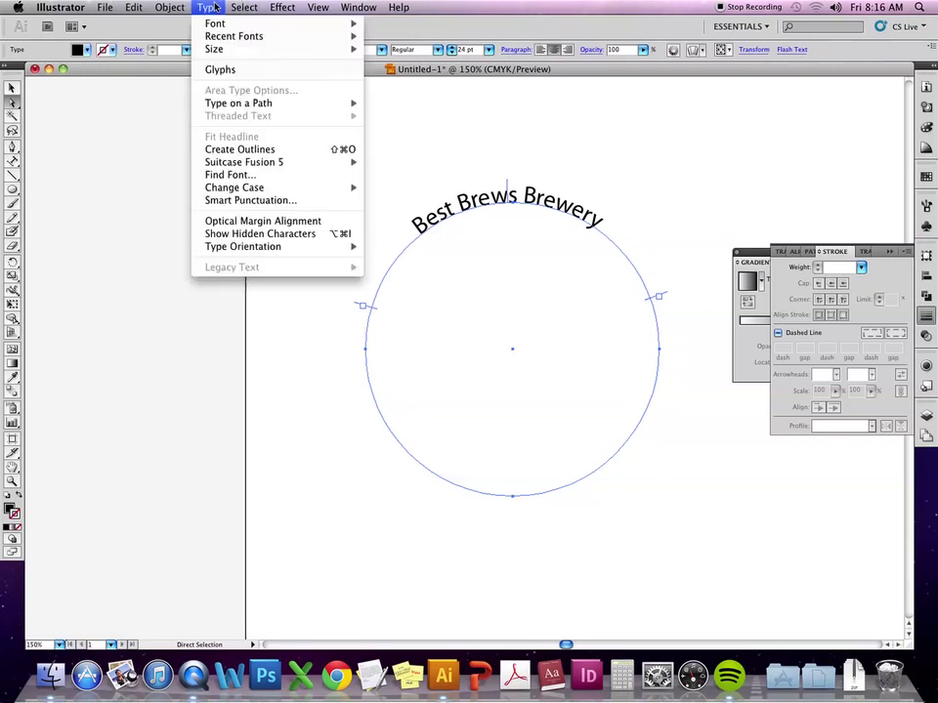
pyautogui.moveTo(233, 102)
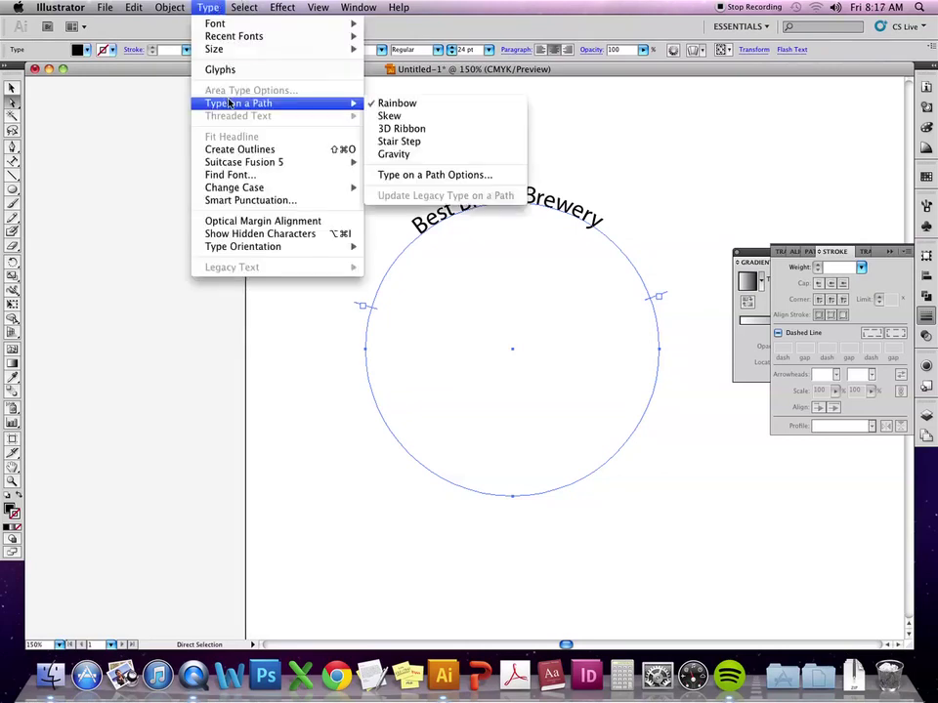
pyautogui.click(488, 177)
pyautogui.moveTo(506, 207); pyautogui.dragTo(279, 139)
pyautogui.click(339, 201)
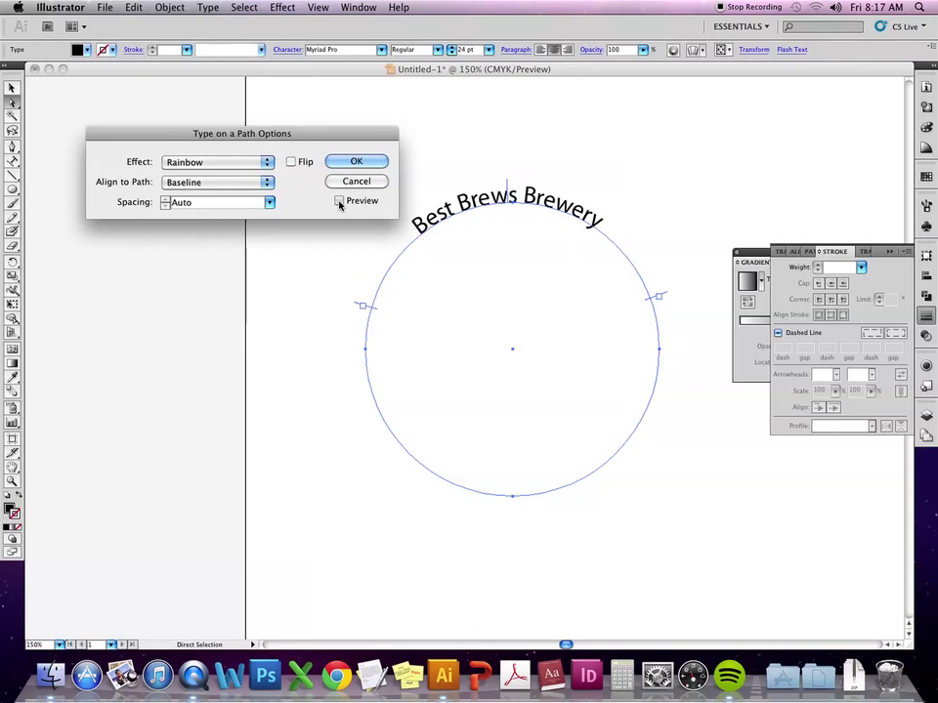
# Toggle Flip on and back off, then preview the Skew effect.
pyautogui.click(290, 164)
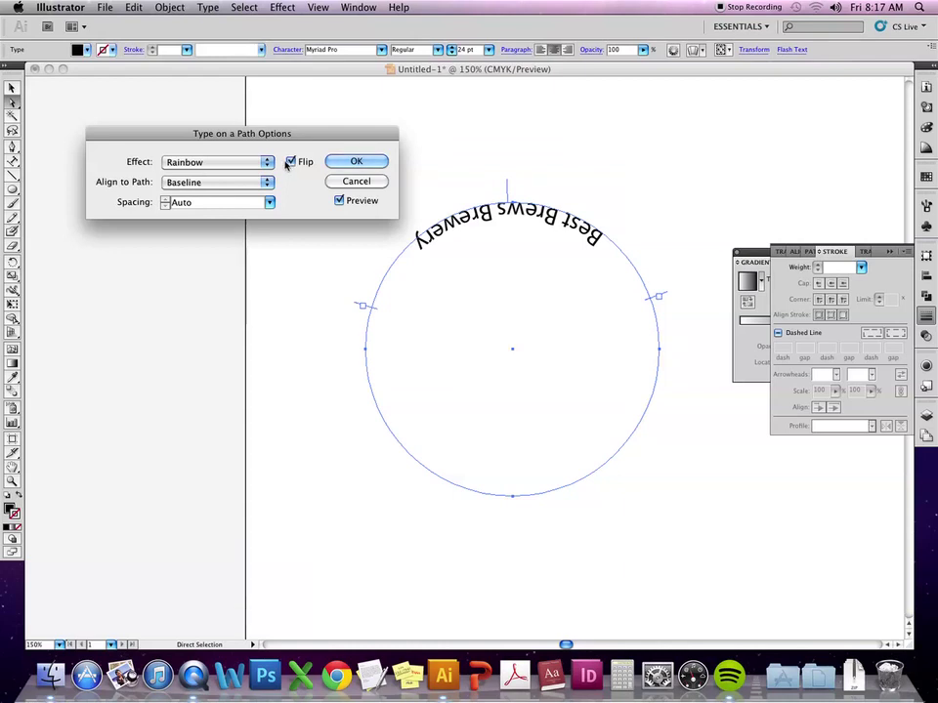
pyautogui.click(290, 162)
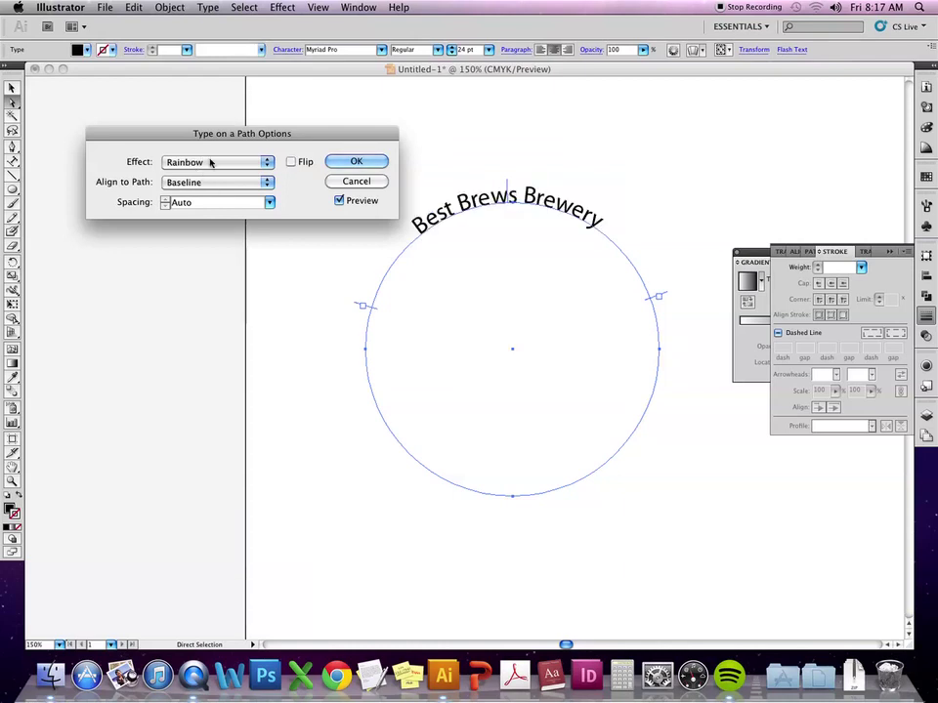
pyautogui.click(253, 164)
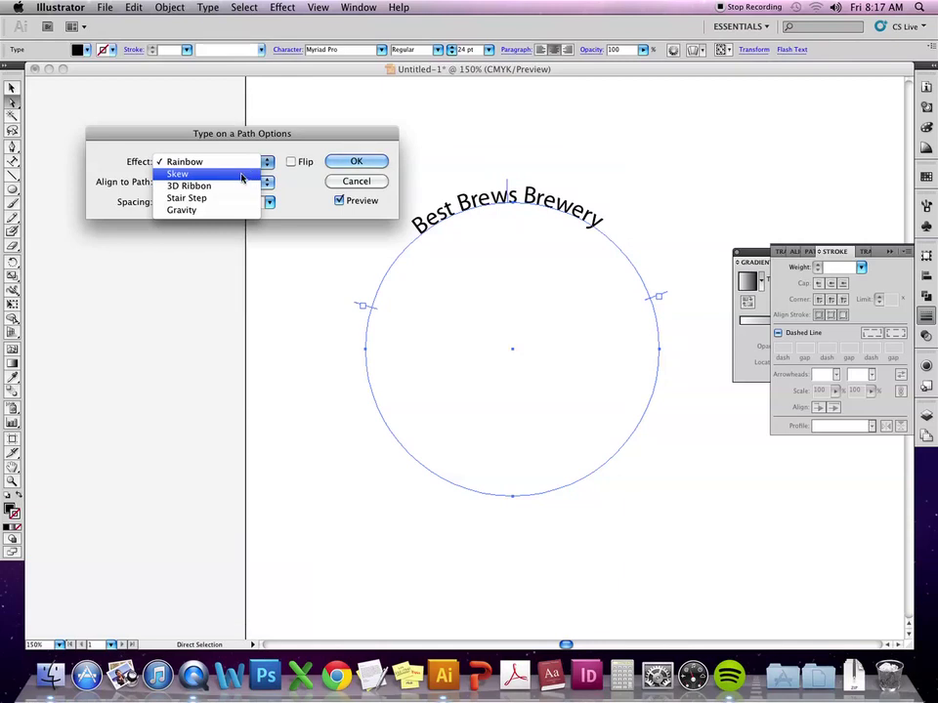
pyautogui.click(237, 175)
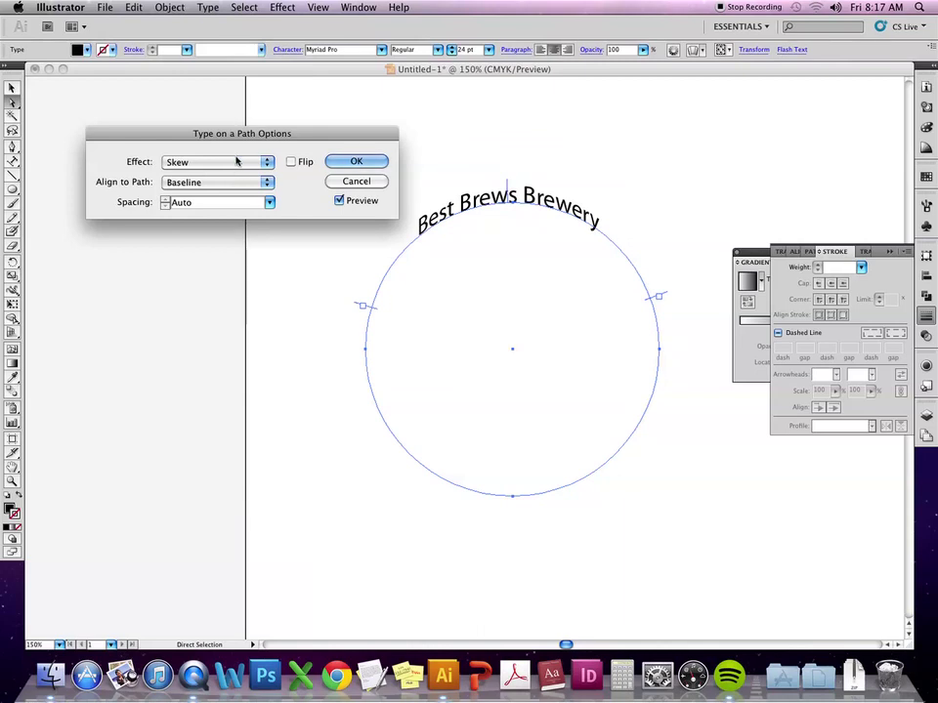
# Preview the 3D Ribbon and Stair Step effects, settling on Gravity.
pyautogui.click(234, 162)
pyautogui.click(236, 174)
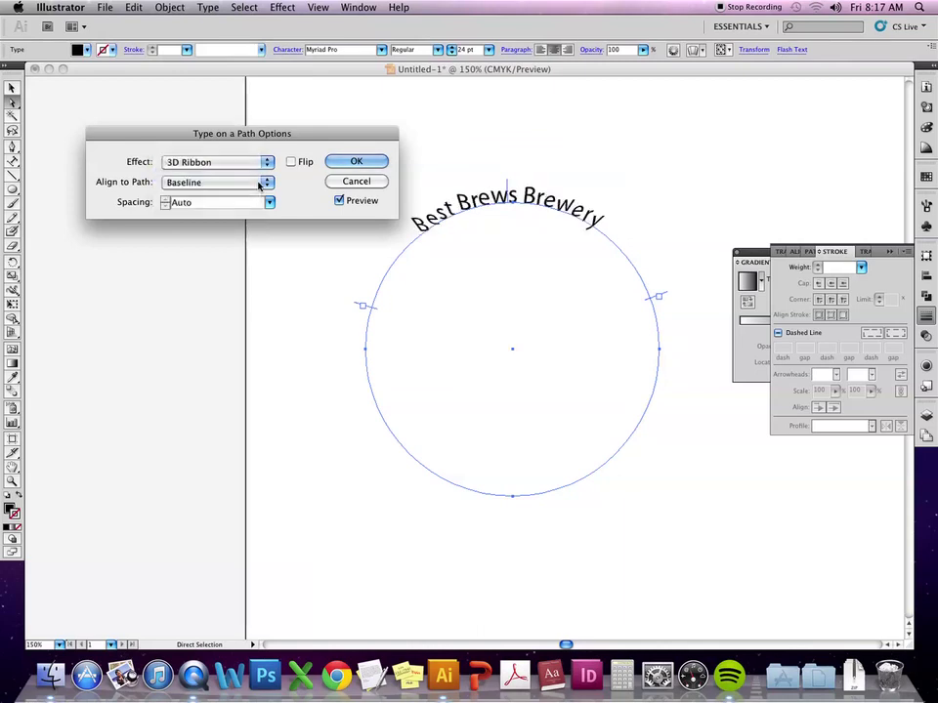
pyautogui.click(258, 162)
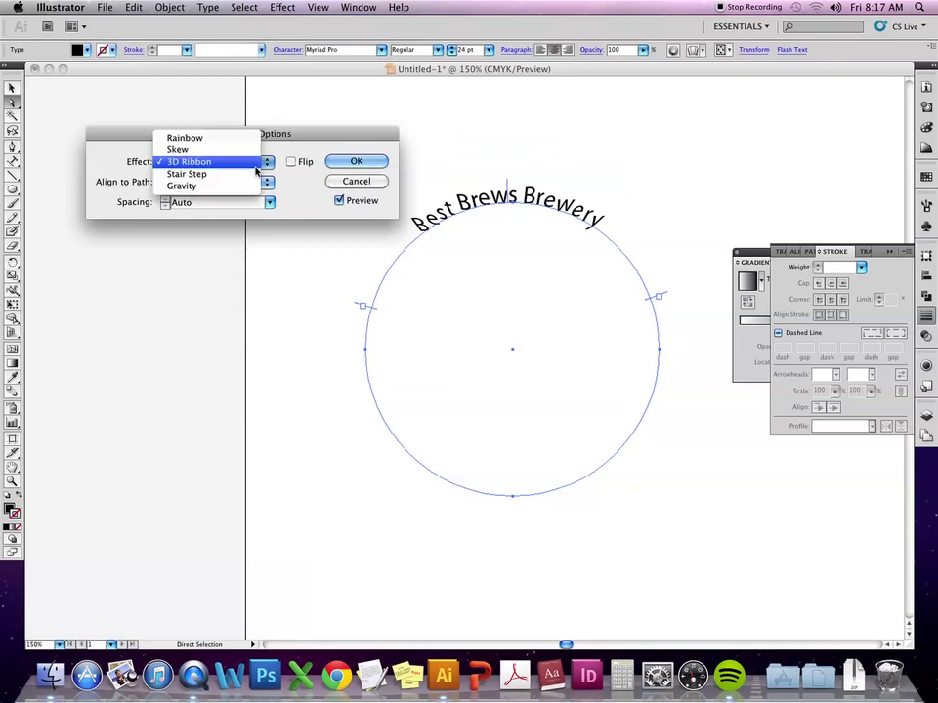
pyautogui.click(223, 174)
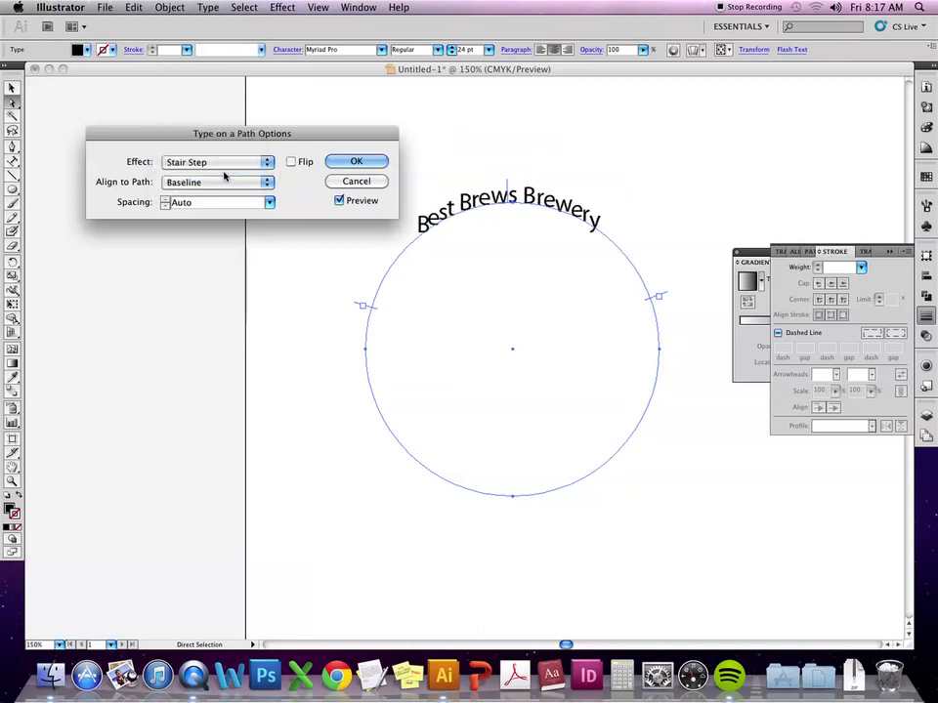
pyautogui.click(244, 162)
pyautogui.click(244, 174)
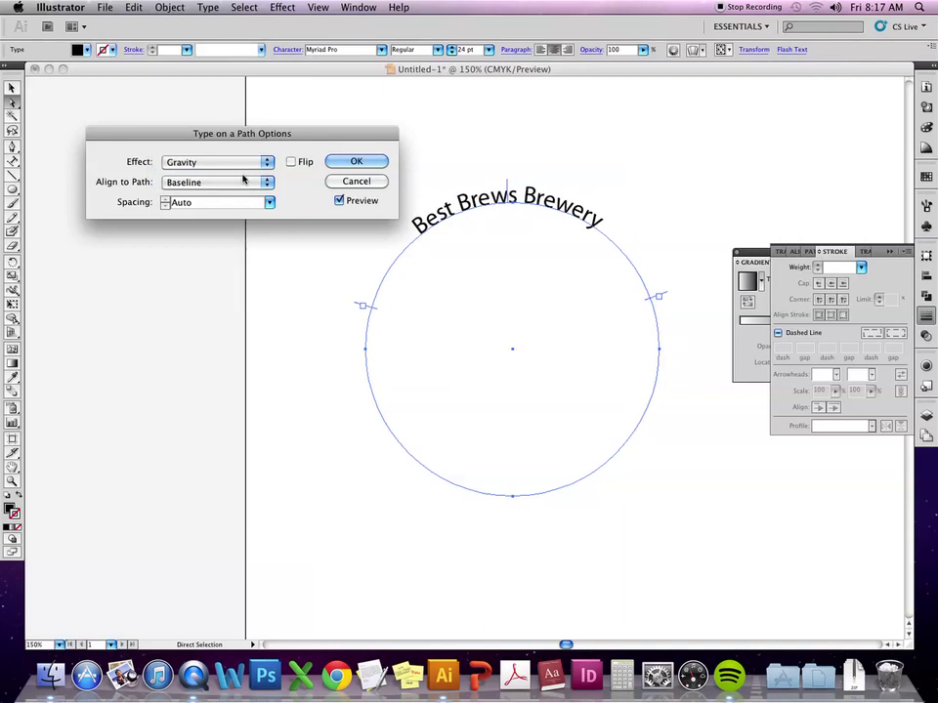
pyautogui.click(258, 161)
pyautogui.click(217, 160)
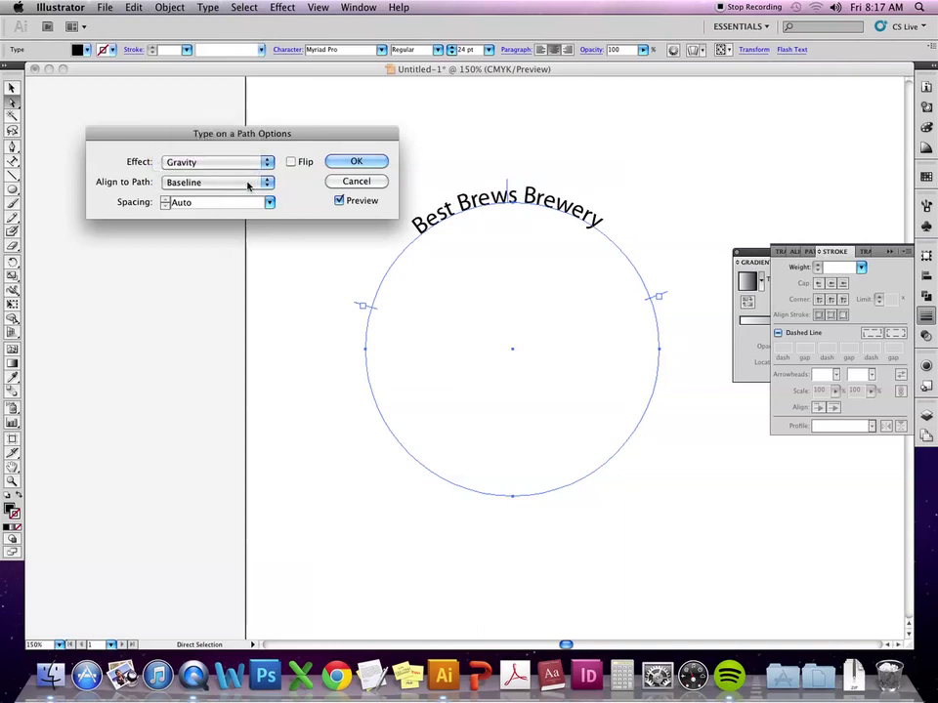
pyautogui.click(246, 162)
pyautogui.click(256, 184)
# Try the Baseline, Ascender and Descender alignments, finally aligning the text to Center.
pyautogui.click(264, 183)
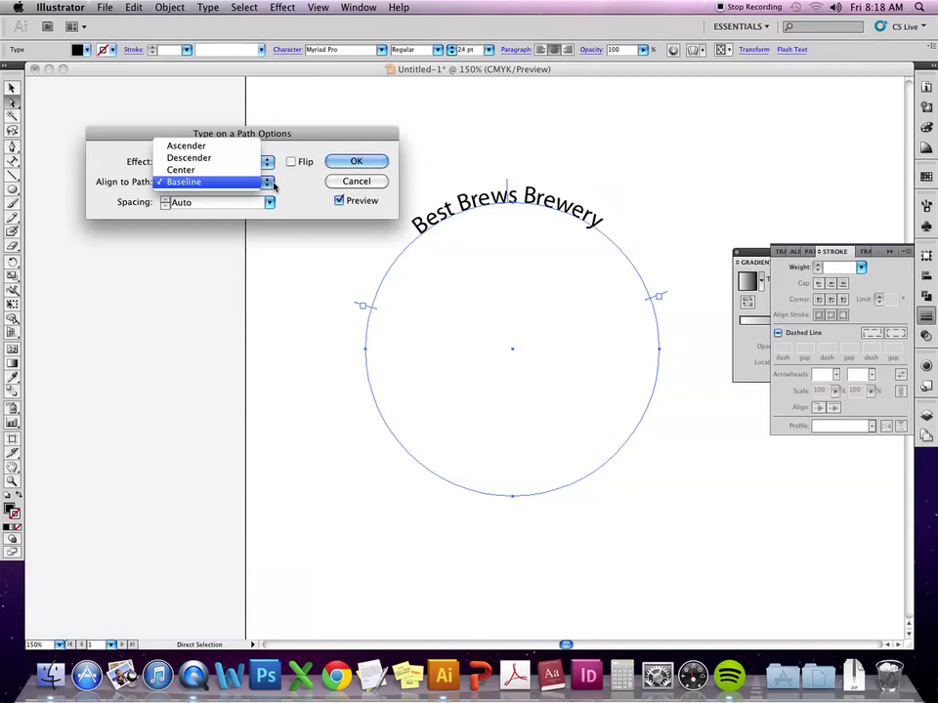
pyautogui.click(269, 185)
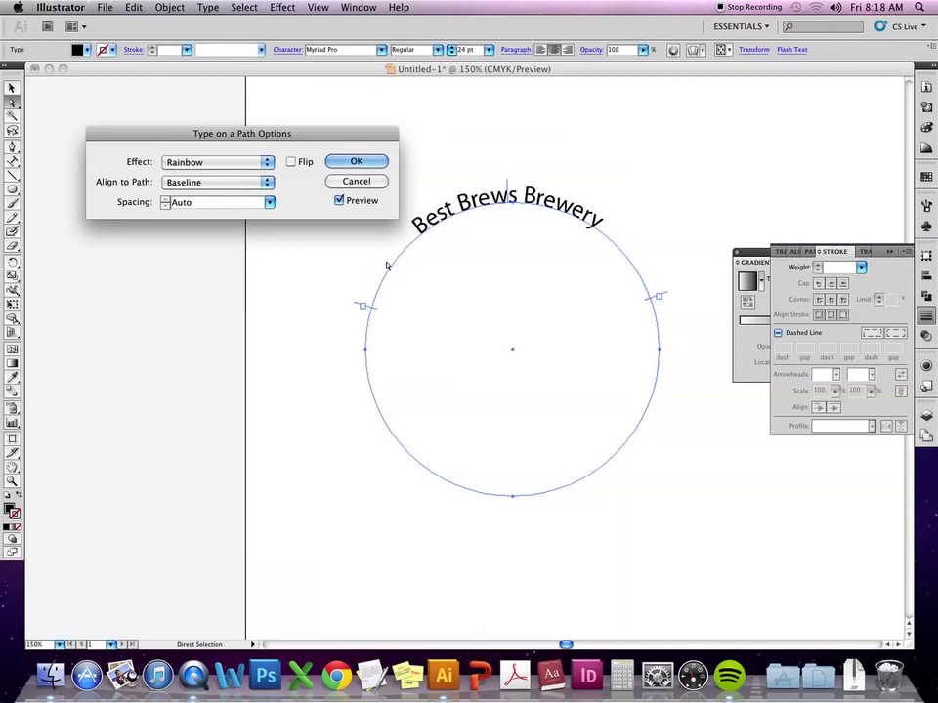
pyautogui.click(259, 182)
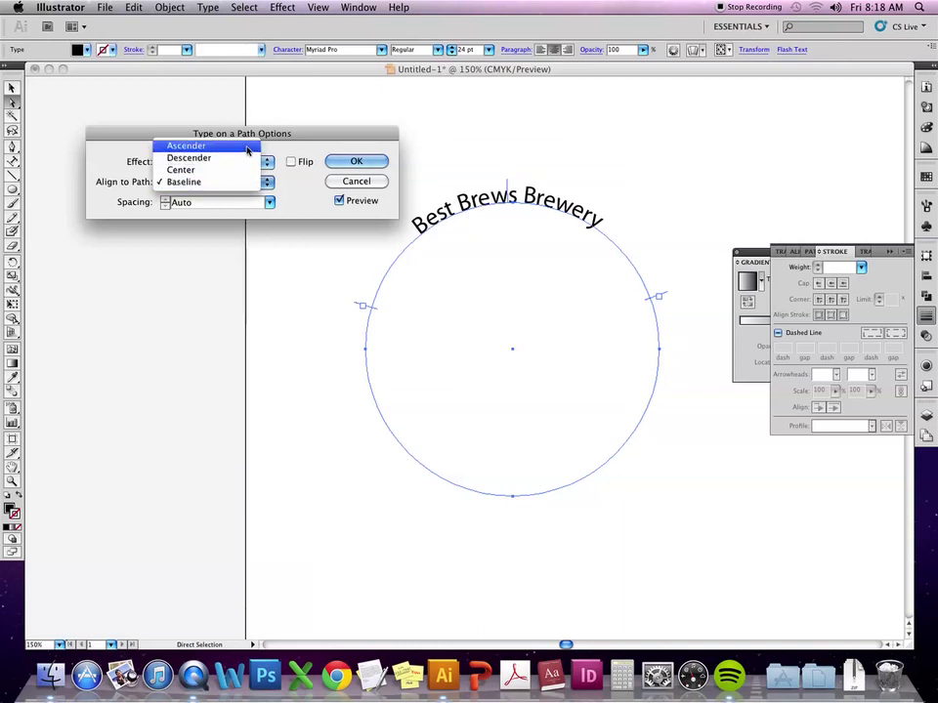
pyautogui.press('Escape')
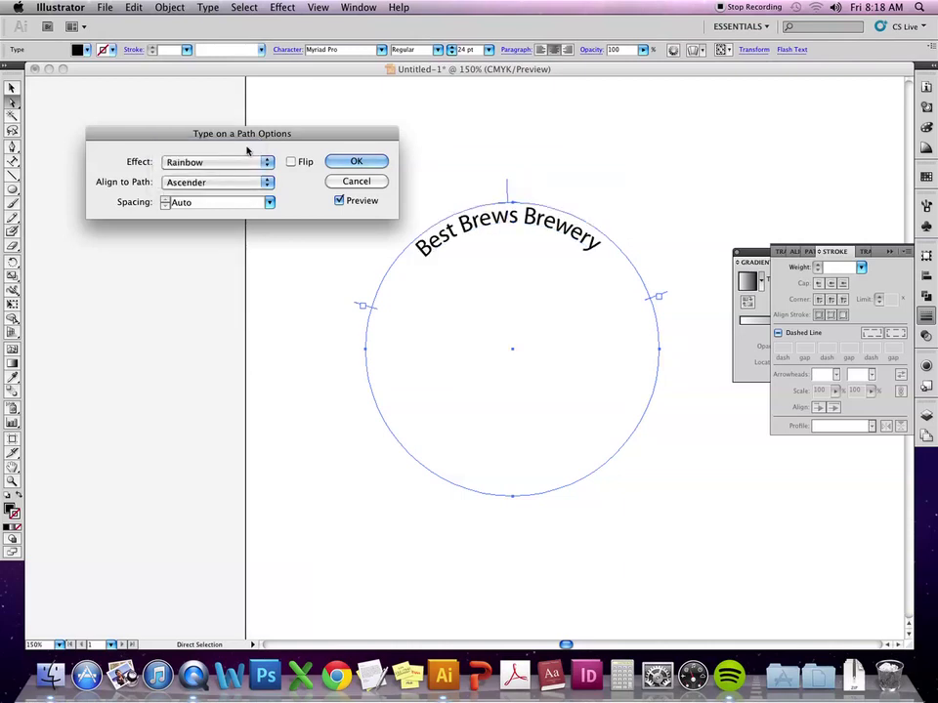
pyautogui.click(267, 183)
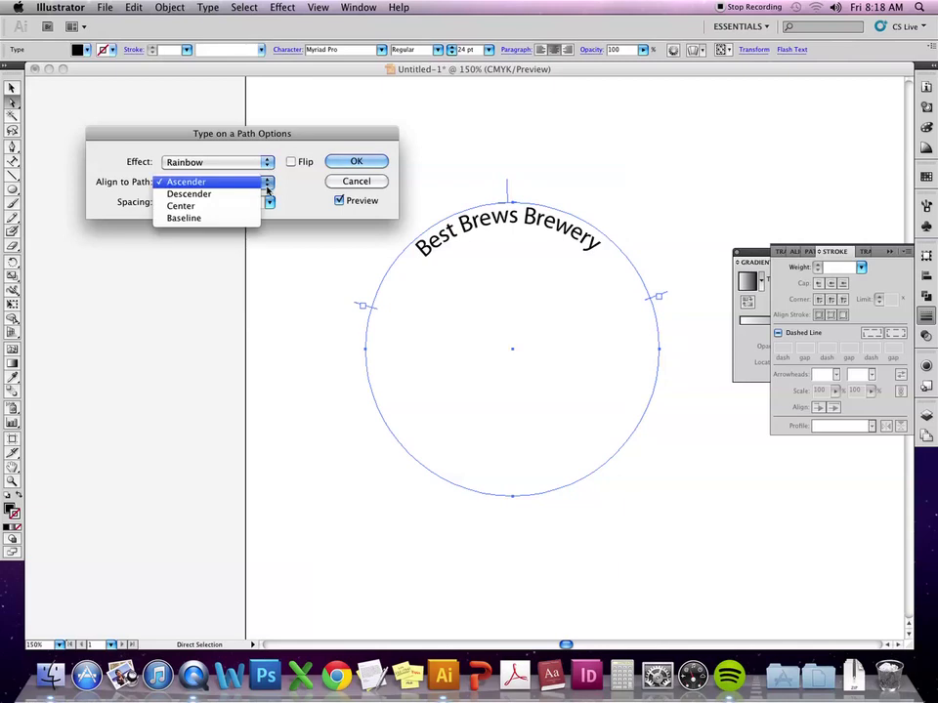
pyautogui.click(257, 197)
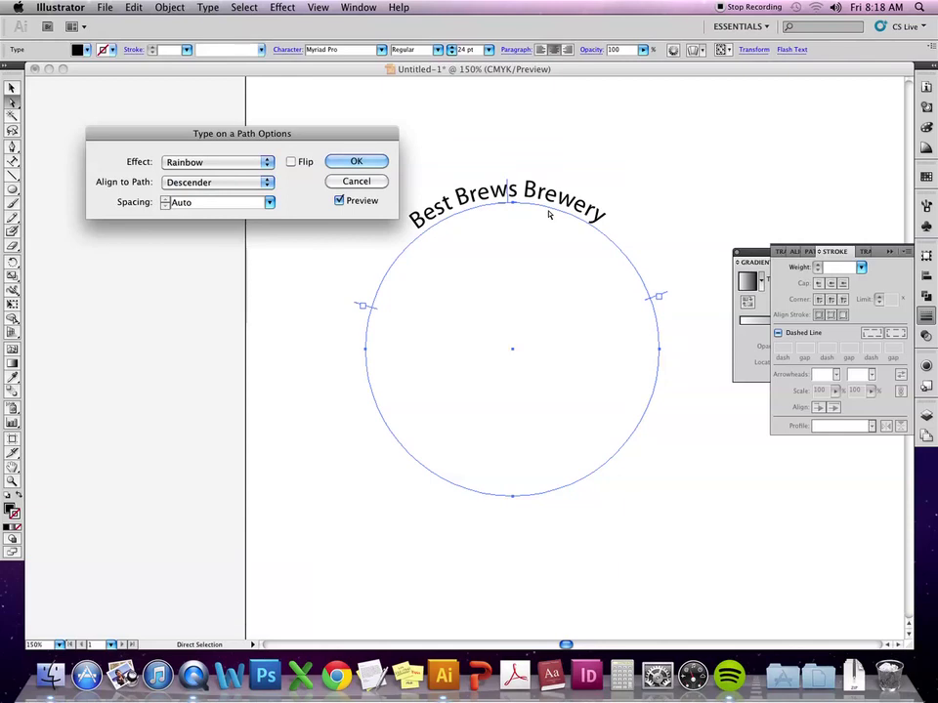
pyautogui.click(247, 186)
pyautogui.click(247, 196)
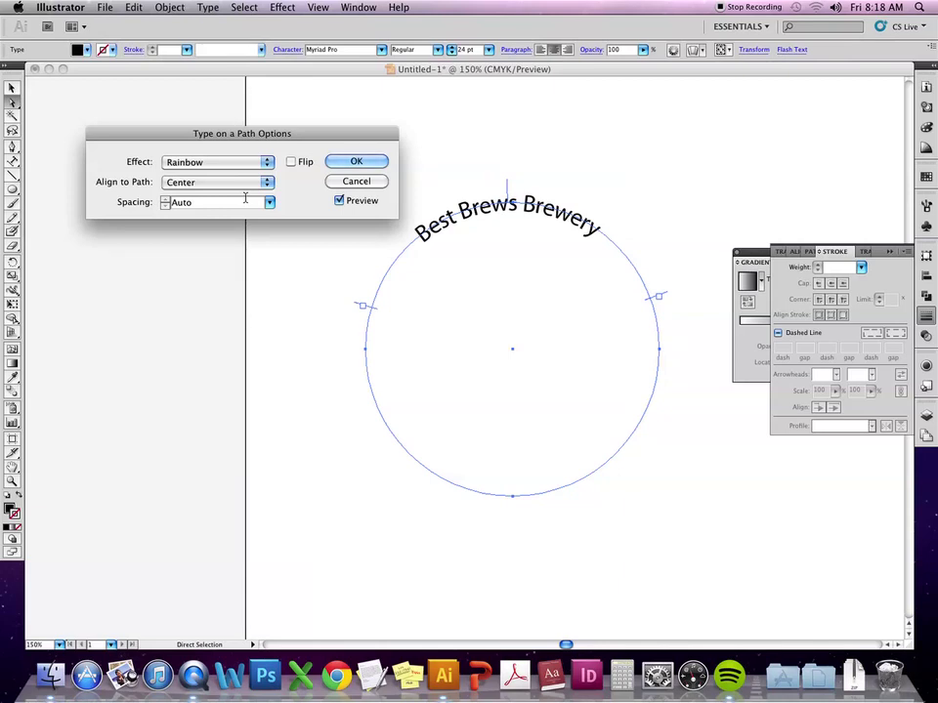
# Apply the path-text options with OK and select the curved text with the Selection tool.
pyautogui.click(367, 164)
pyautogui.click(11, 87)
pyautogui.click(260, 200)
pyautogui.click(500, 207)
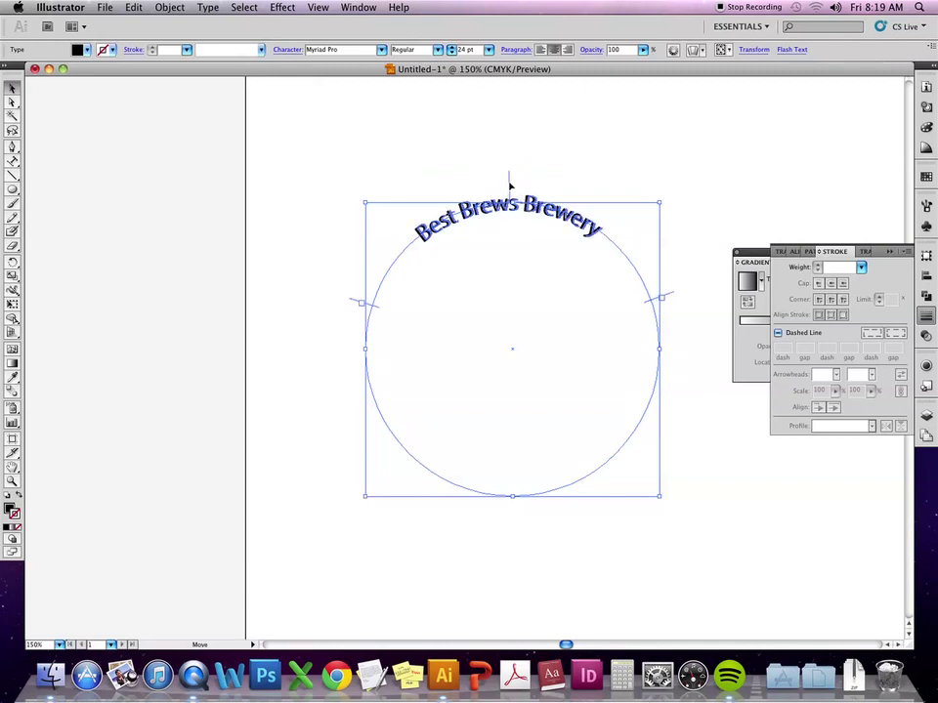
# Deselect the text and draw a large circle to the right of it.
pyautogui.moveTo(509, 185); pyautogui.dragTo(510, 181)
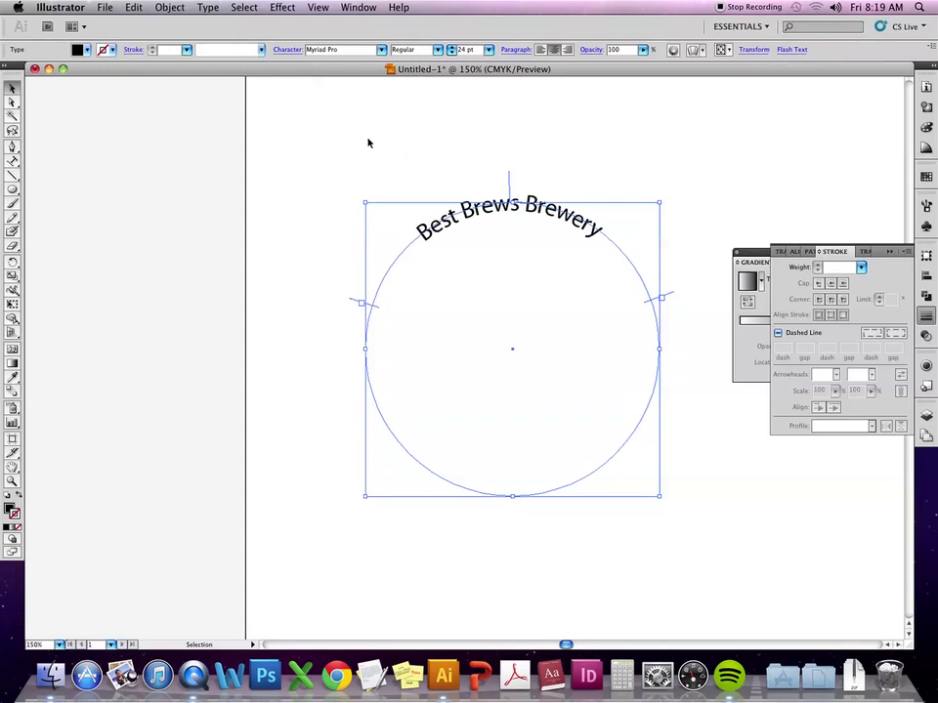
pyautogui.click(293, 184)
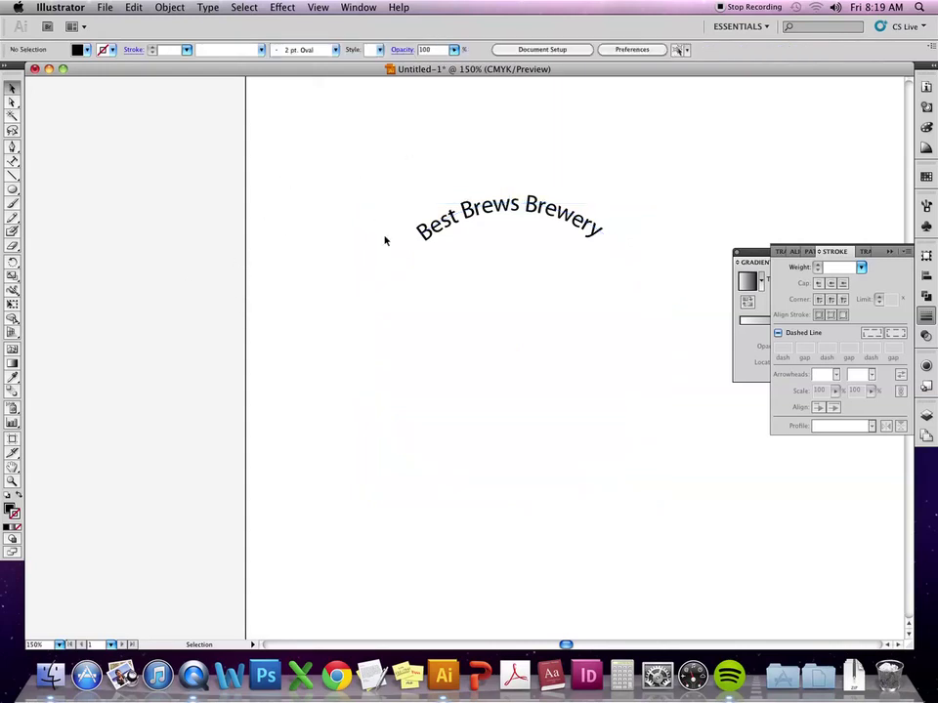
pyautogui.hscroll(6, 384, 246)
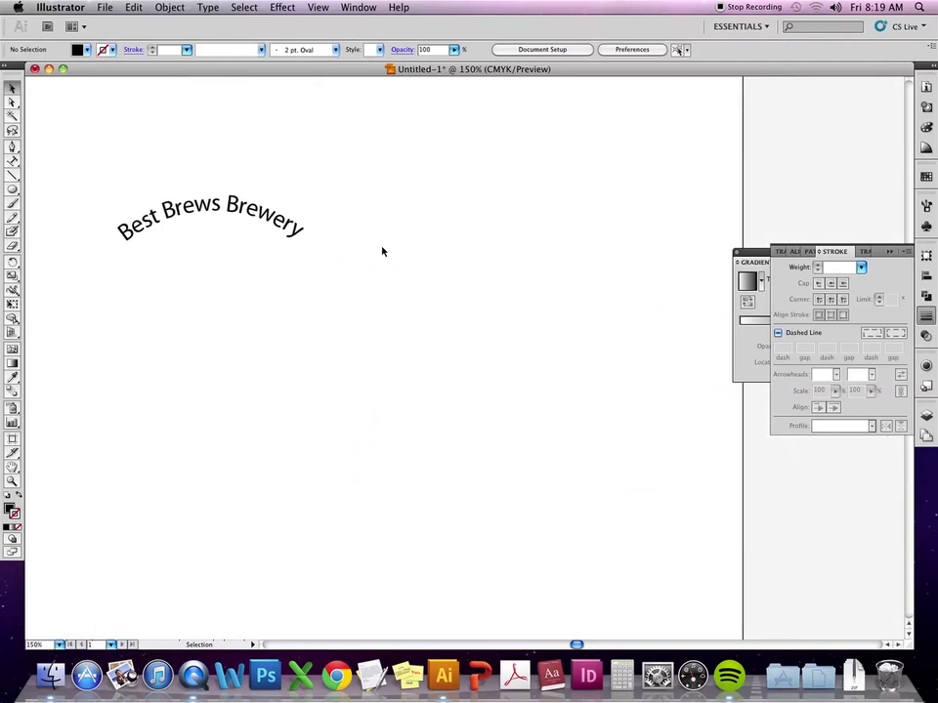
pyautogui.press('l')
pyautogui.moveTo(396, 196); pyautogui.dragTo(710, 510)
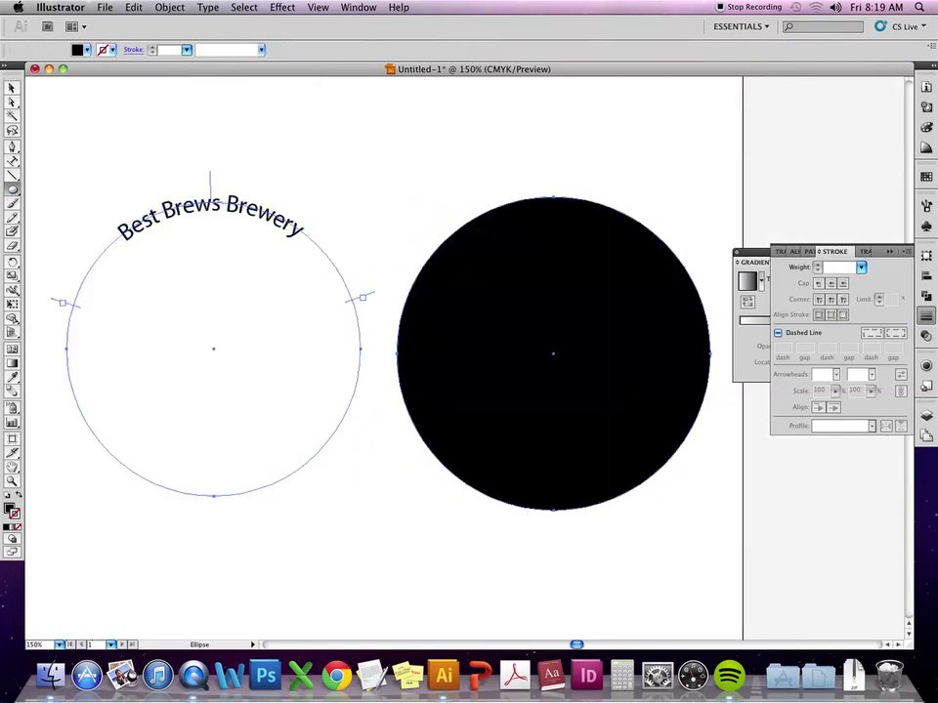
# Cut the circle at its left and right anchors with Scissors and select the top half.
pyautogui.click(14, 248)
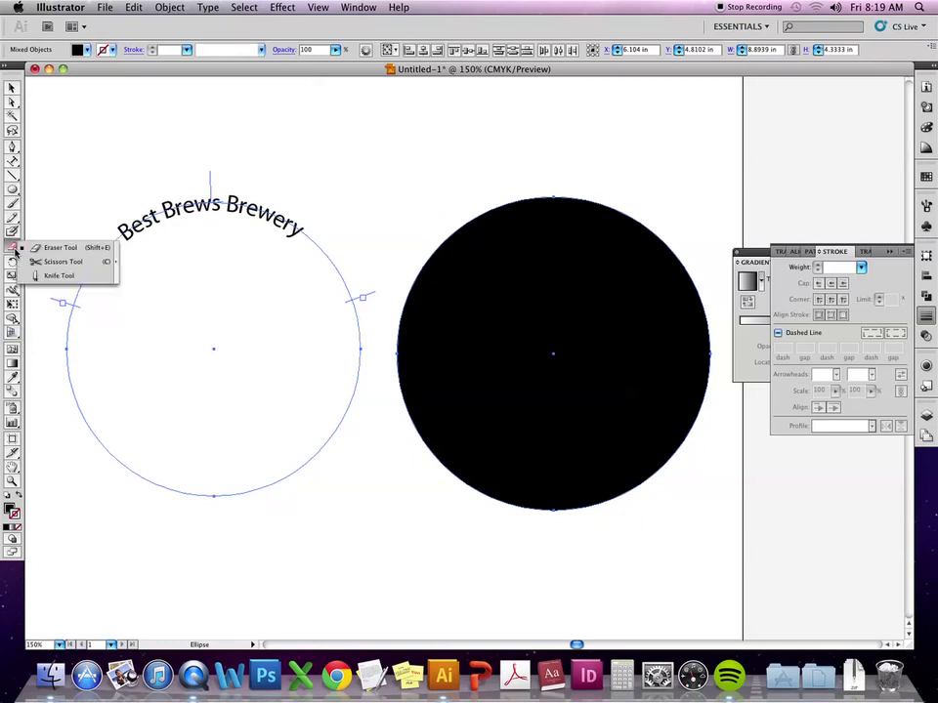
pyautogui.click(72, 262)
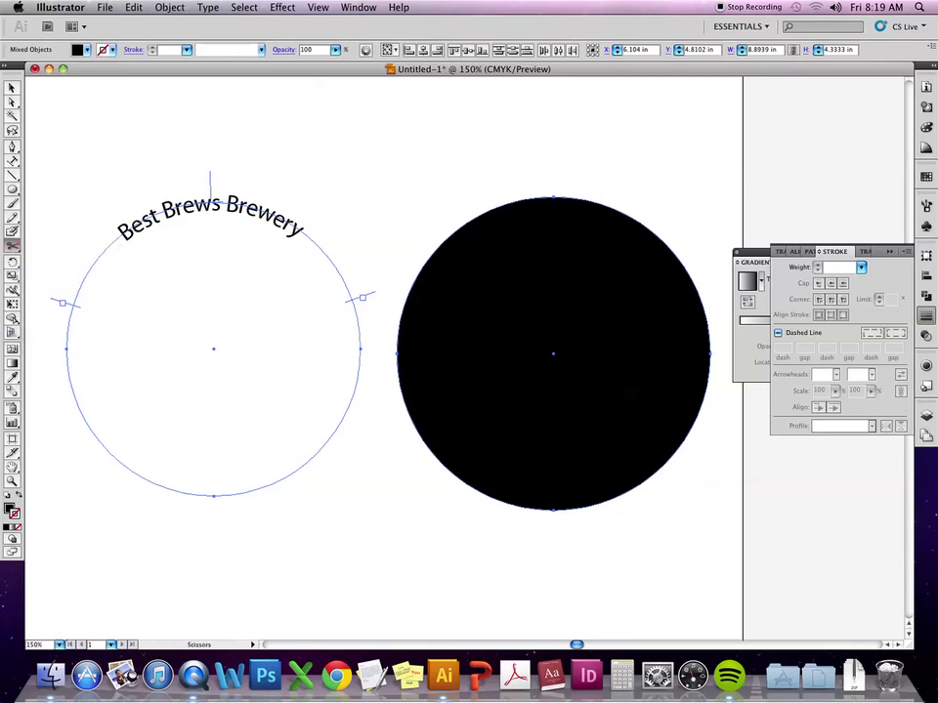
pyautogui.click(397, 353)
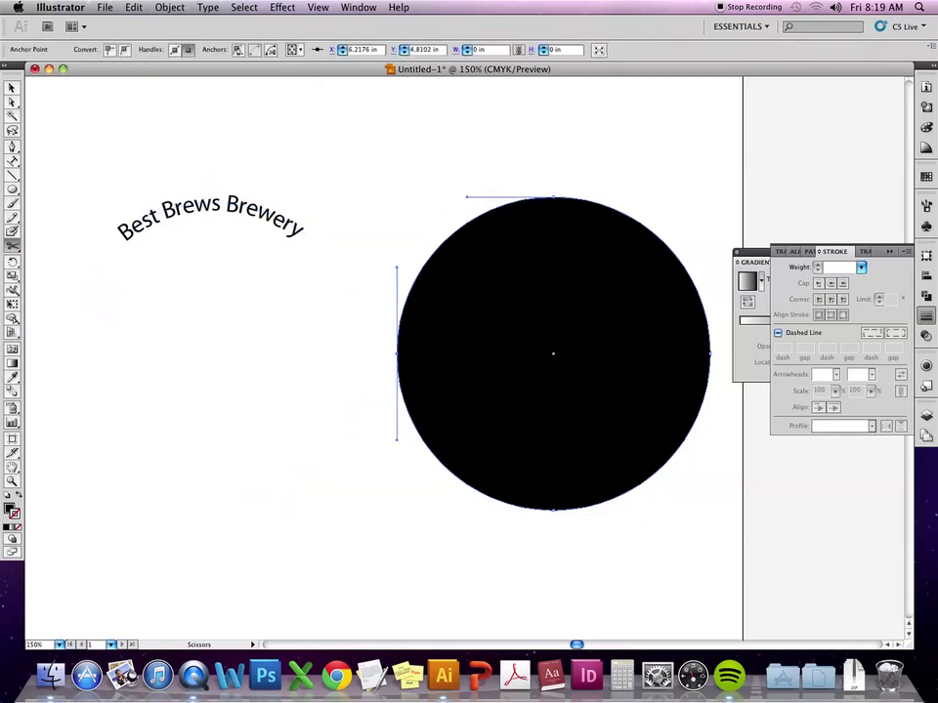
pyautogui.click(710, 353)
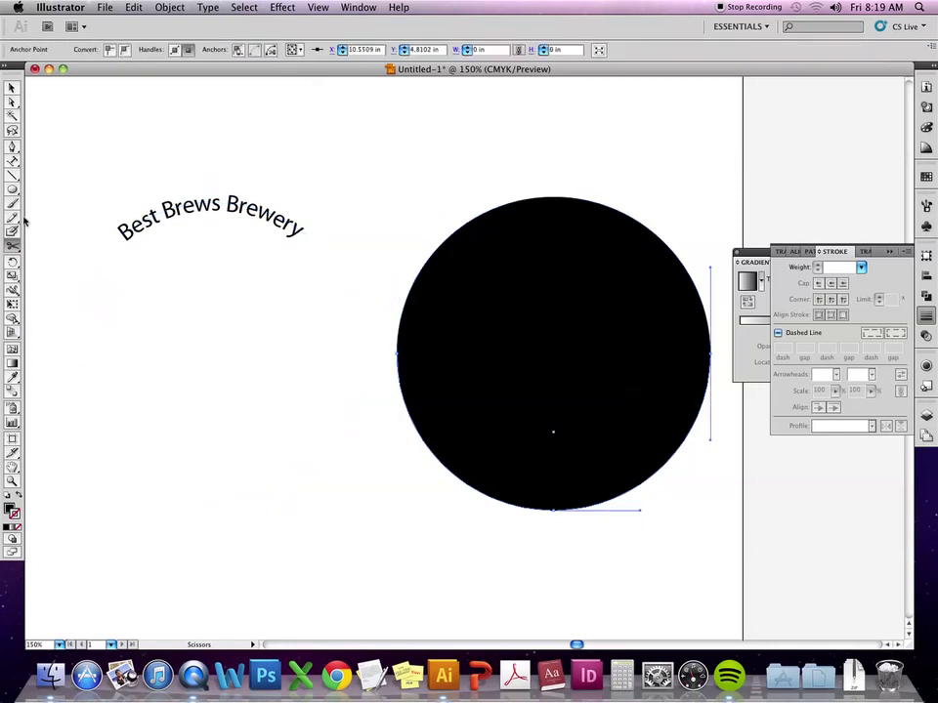
pyautogui.click(12, 88)
pyautogui.click(452, 295)
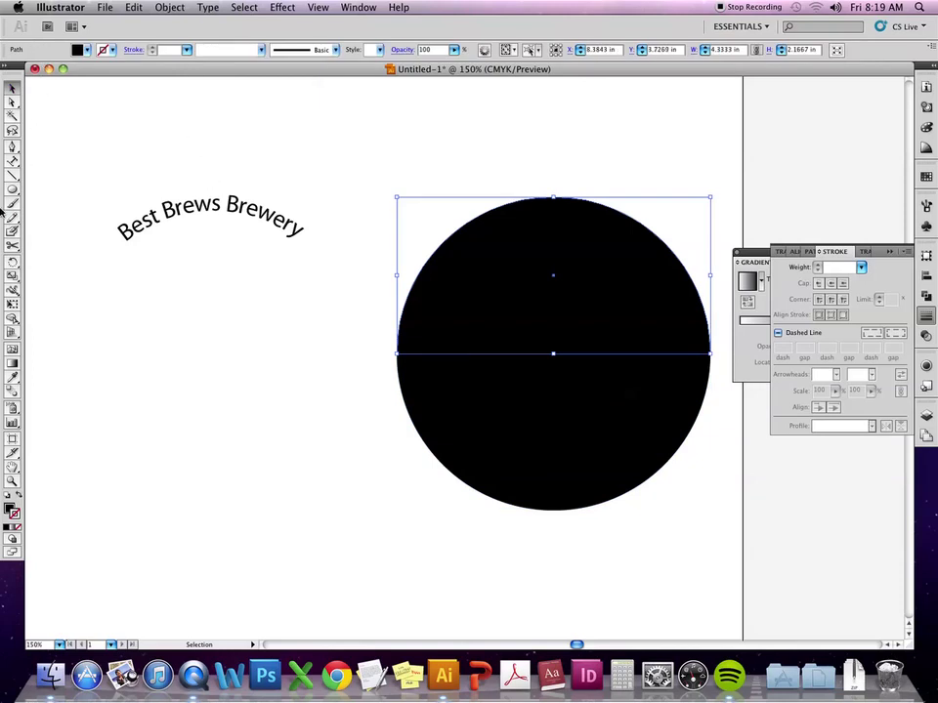
# Type 'Best Brews Brewery' along the top half's arc and drag it to centre over the top.
pyautogui.click(13, 161)
pyautogui.click(622, 206)
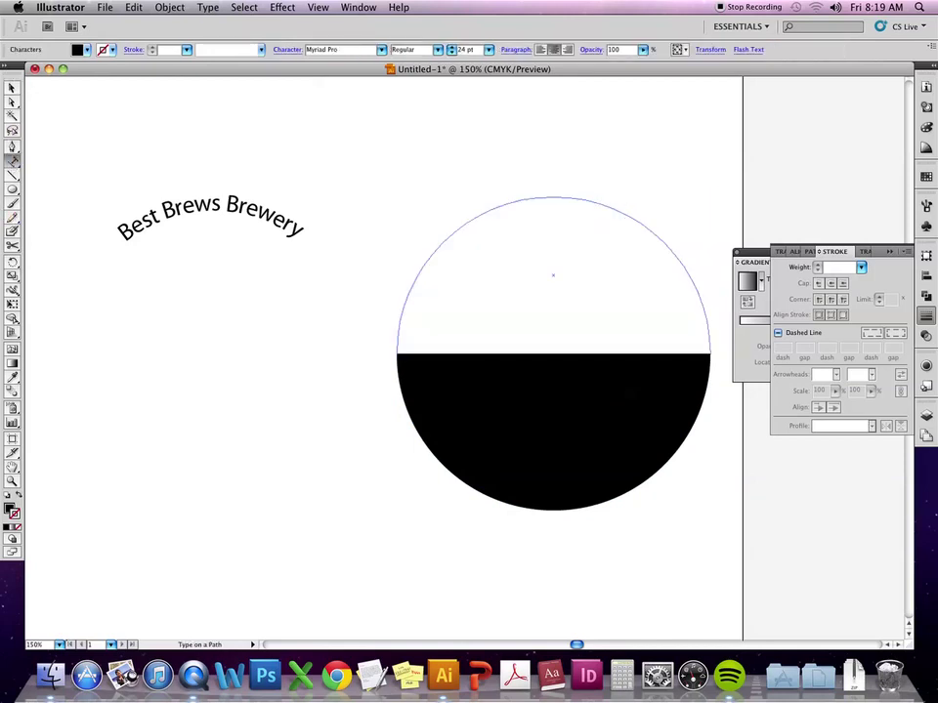
pyautogui.write('Best Brews br')
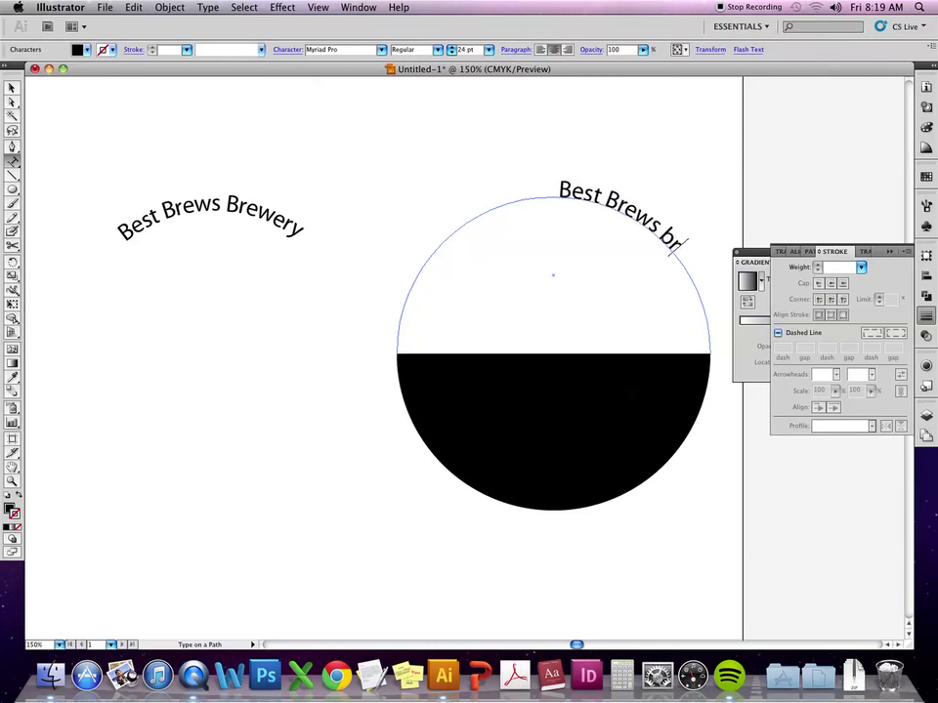
pyautogui.press('BackSpace')
pyautogui.press('BackSpace')
pyautogui.write('Brew')
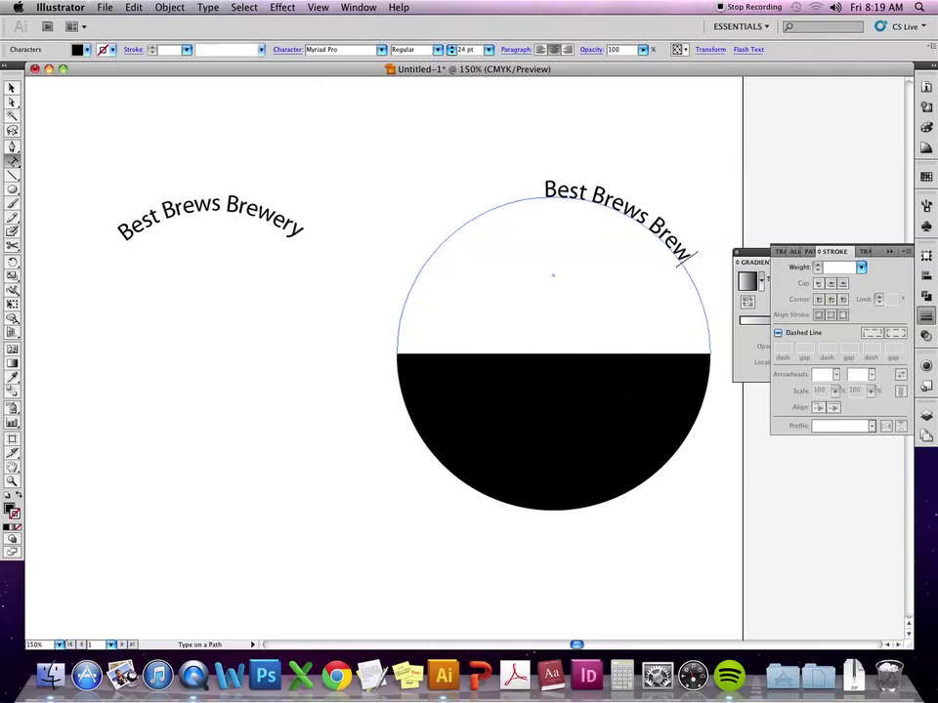
pyautogui.write('ery')
pyautogui.click(11, 89)
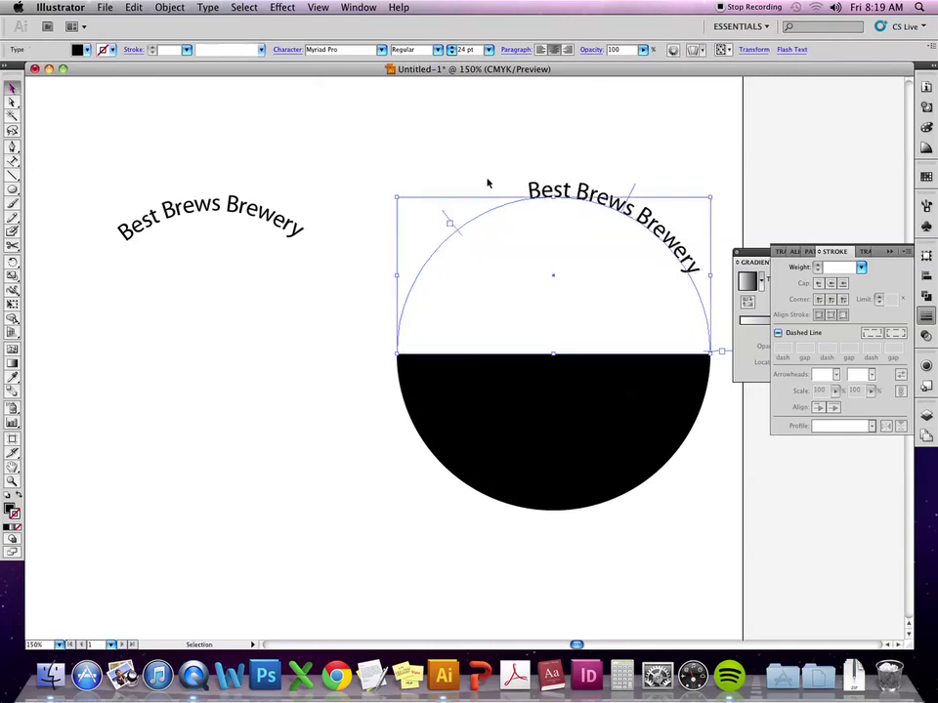
pyautogui.moveTo(461, 234); pyautogui.dragTo(421, 318)
pyautogui.moveTo(579, 179); pyautogui.dragTo(554, 176)
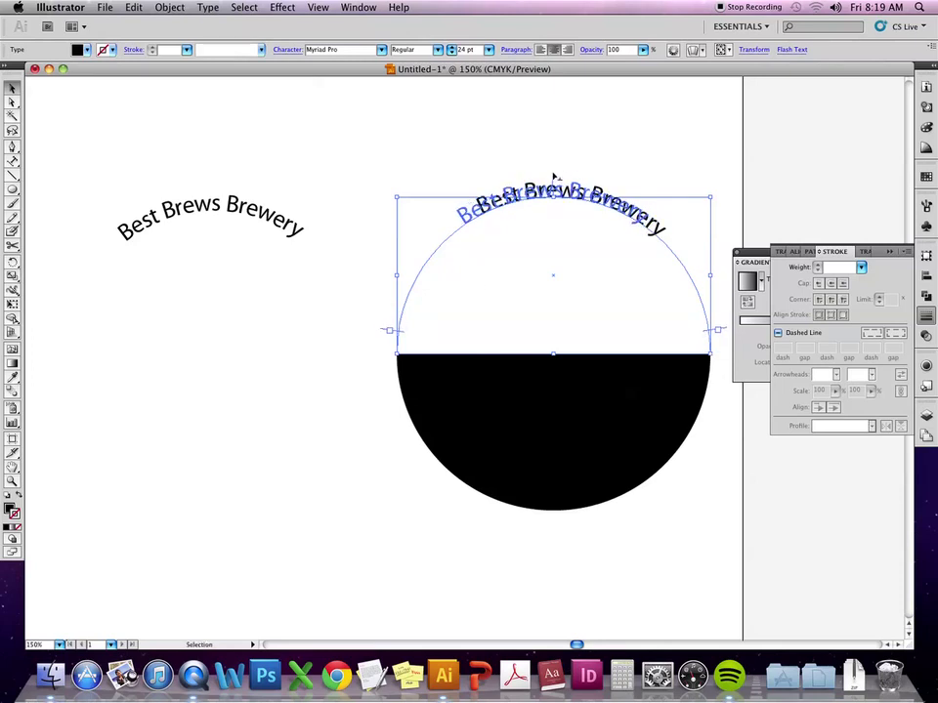
# Type 'Smooth' along the black half-circle's outline with Type on a Path.
pyautogui.click(472, 411)
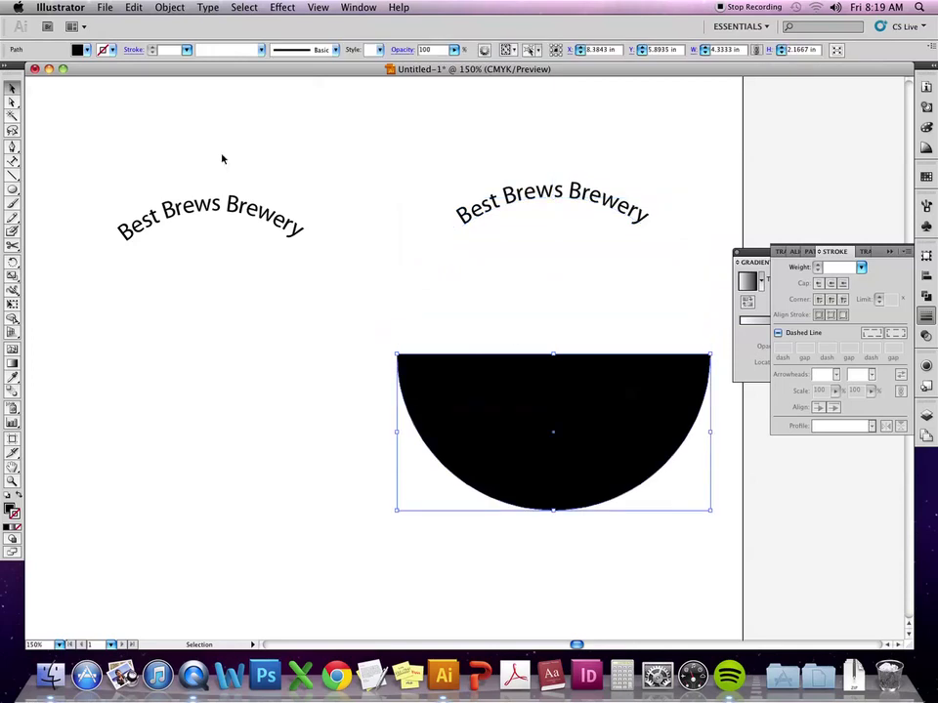
pyautogui.click(13, 161)
pyautogui.click(397, 400)
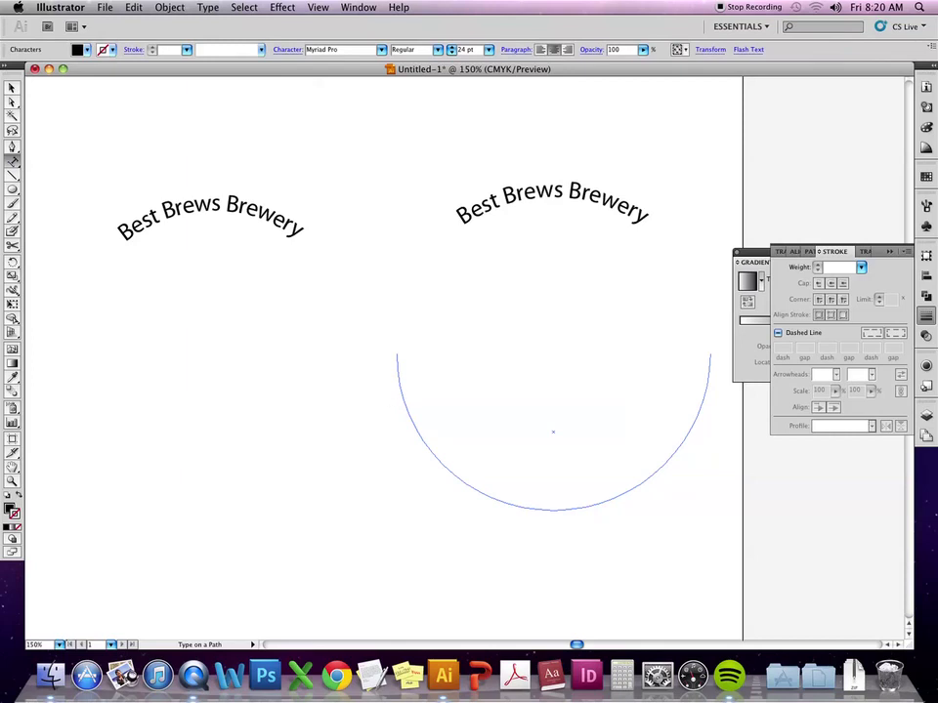
pyautogui.write('Smooth')
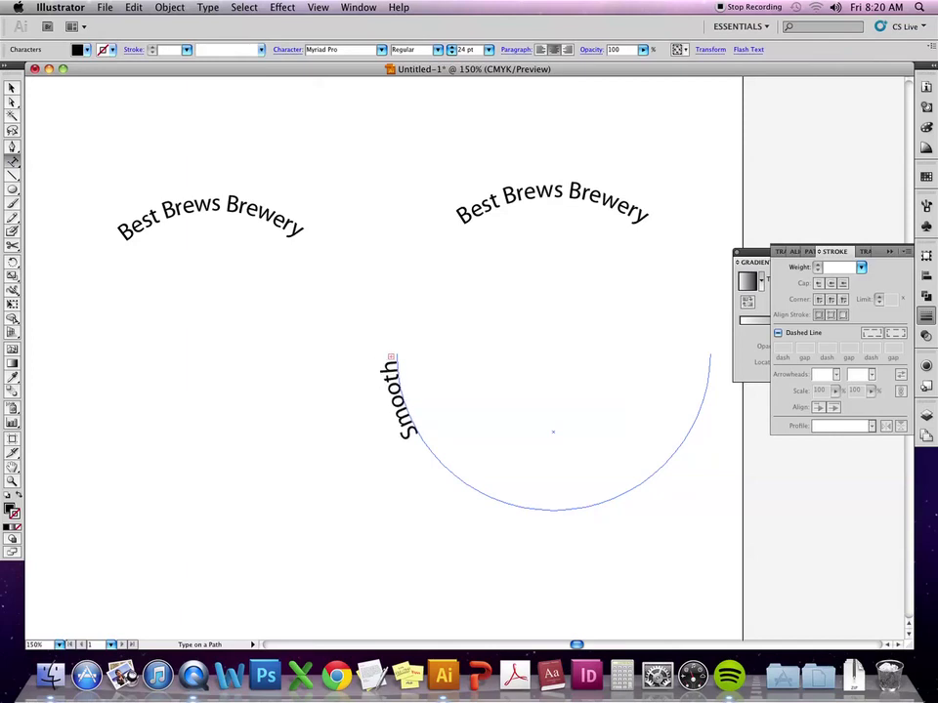
# Drag the path-text brackets to move the text to the bottom and flip it upright.
pyautogui.click(12, 102)
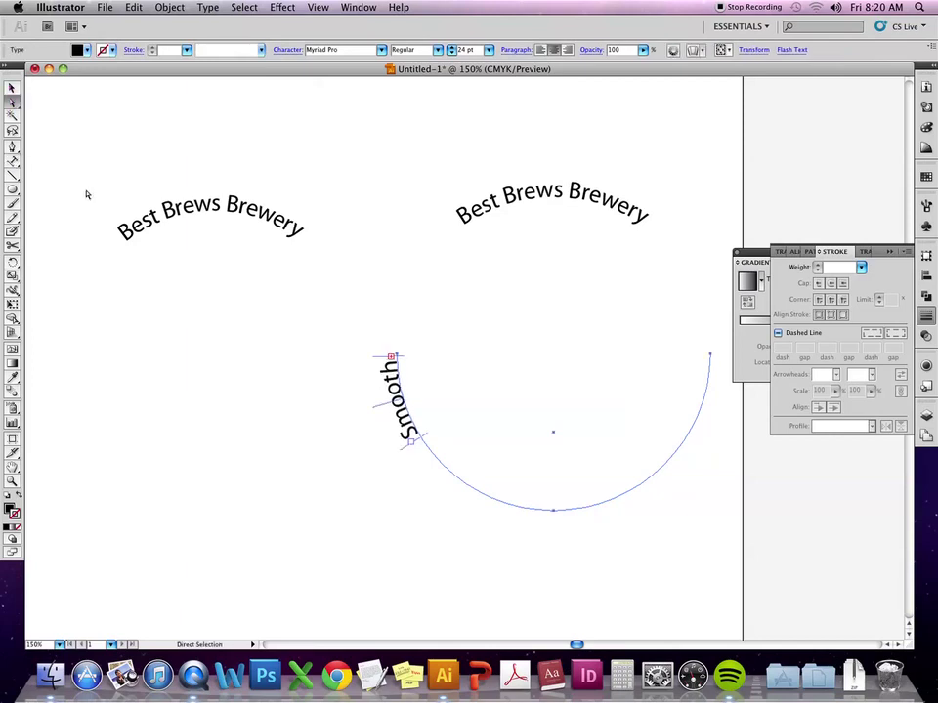
pyautogui.moveTo(427, 442); pyautogui.dragTo(693, 474)
pyautogui.moveTo(401, 361); pyautogui.dragTo(457, 446)
pyautogui.moveTo(559, 534); pyautogui.dragTo(560, 481)
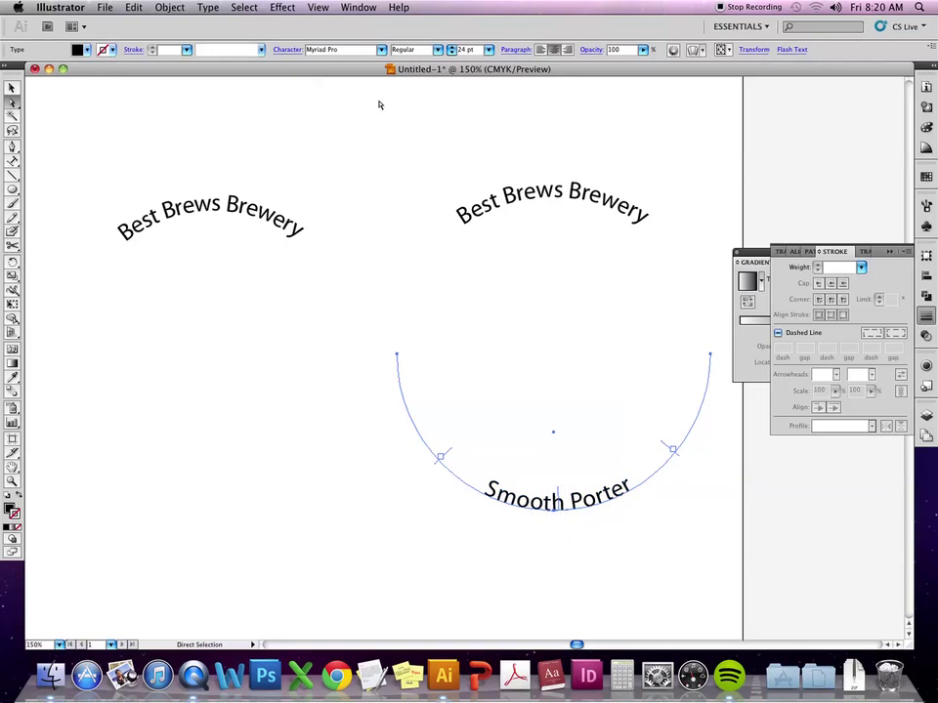
# Set Type on a Path Options Align to Path to Ascender so 'Smooth Porter' hangs below its curve.
pyautogui.click(211, 7)
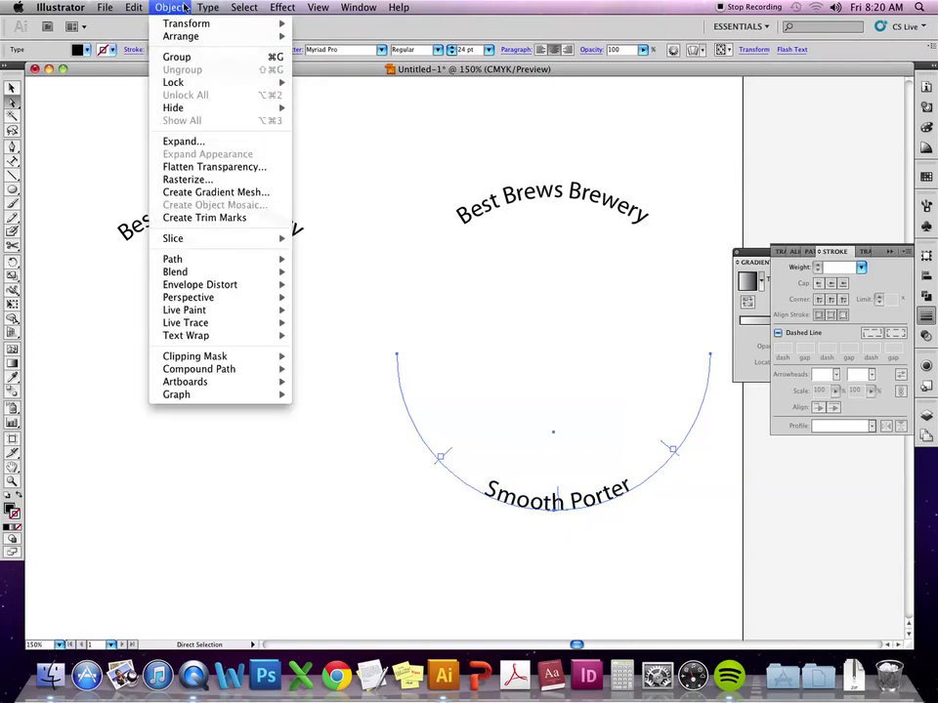
pyautogui.moveTo(323, 102)
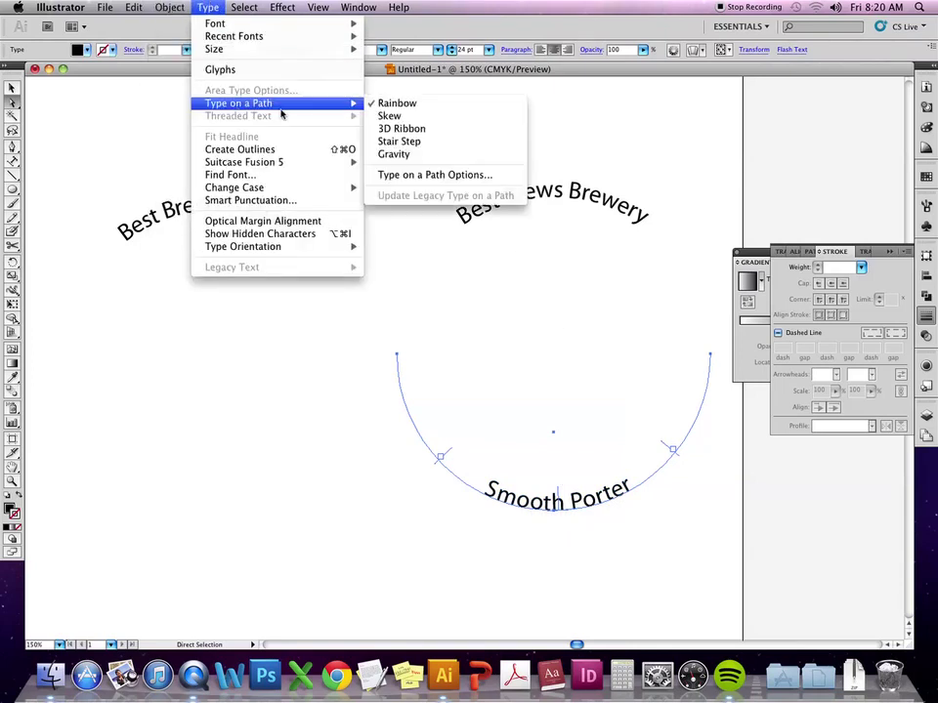
pyautogui.click(456, 175)
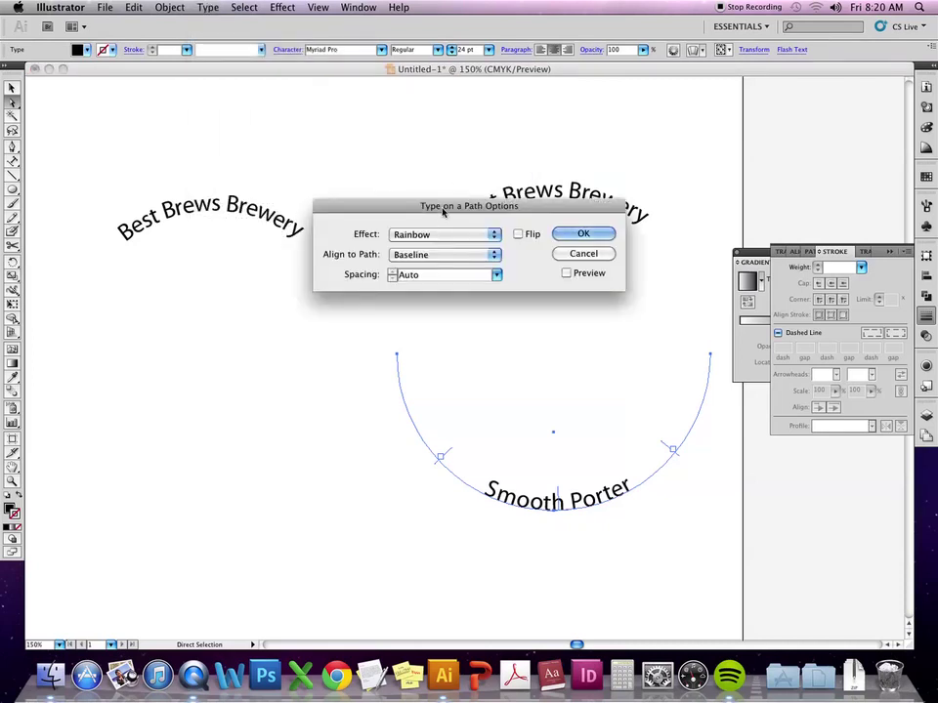
pyautogui.moveTo(438, 97); pyautogui.dragTo(224, 261)
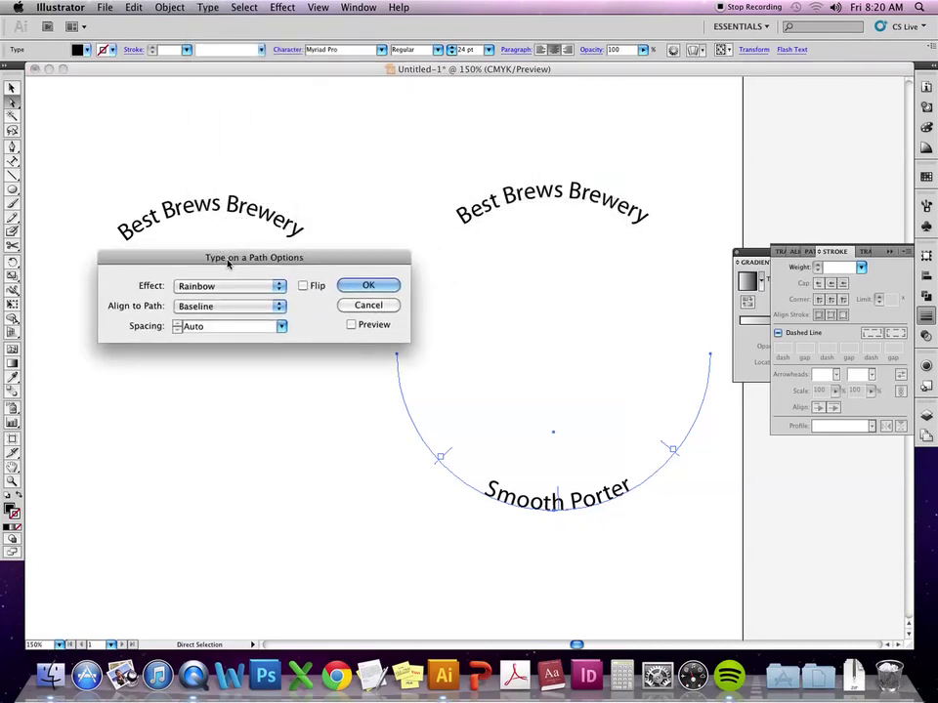
pyautogui.click(350, 323)
pyautogui.click(262, 306)
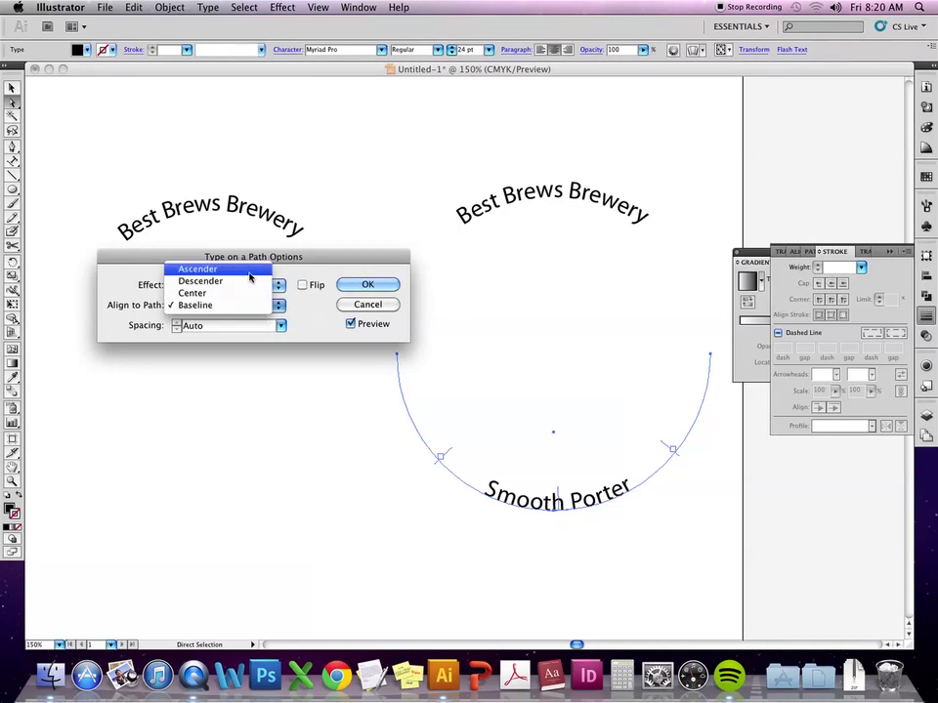
pyautogui.click(248, 277)
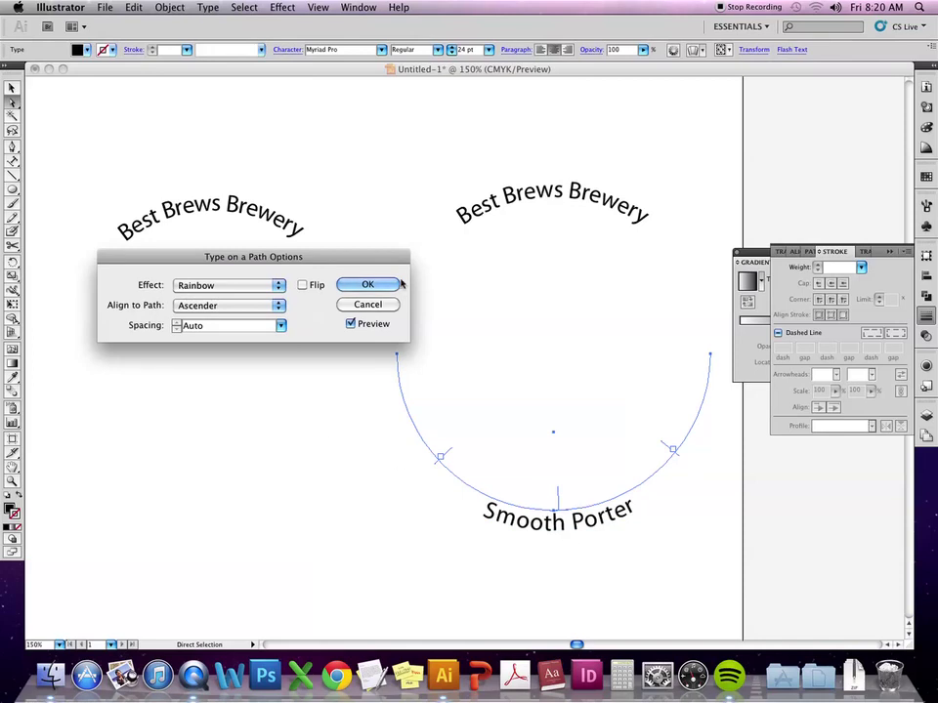
pyautogui.click(367, 284)
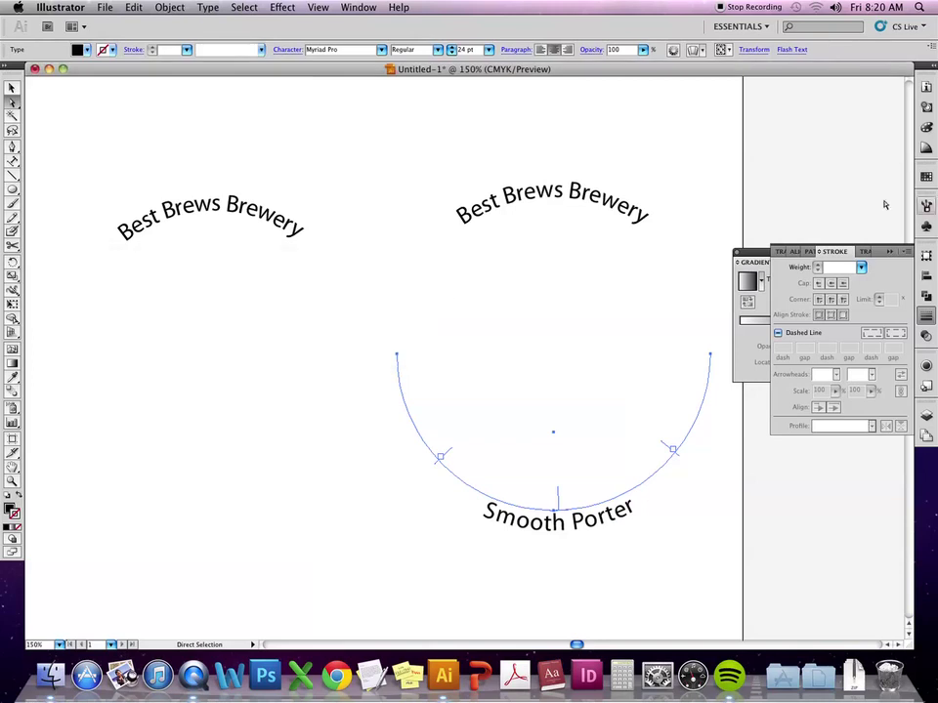
# Close the Stroke panel, nudge the Gradient panel right, and bring up the Character panel.
pyautogui.click(890, 251)
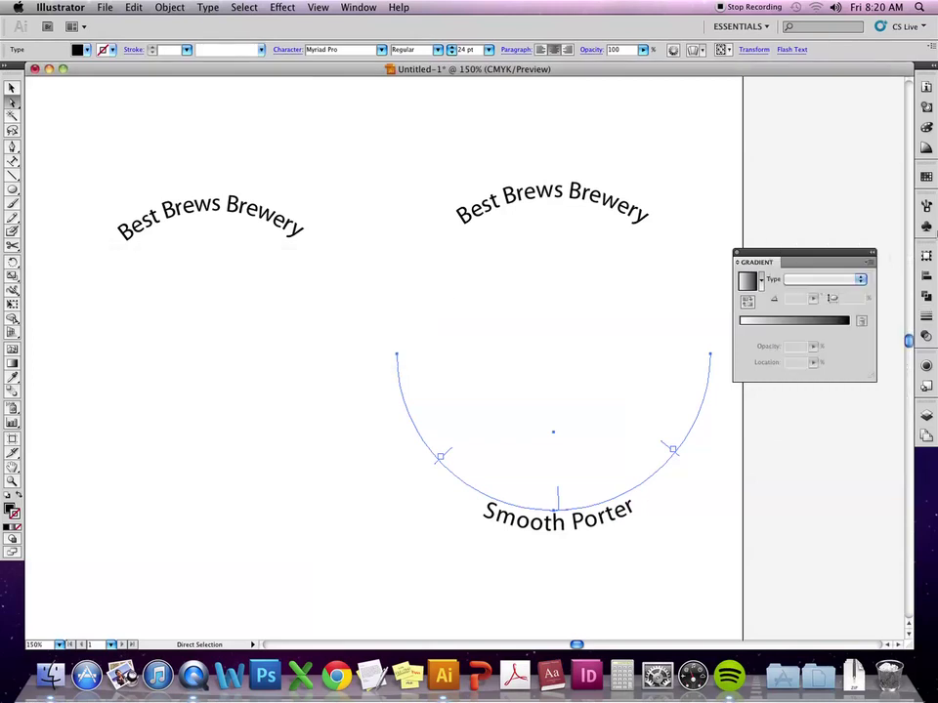
pyautogui.moveTo(817, 262); pyautogui.dragTo(841, 261)
pyautogui.click(319, 7)
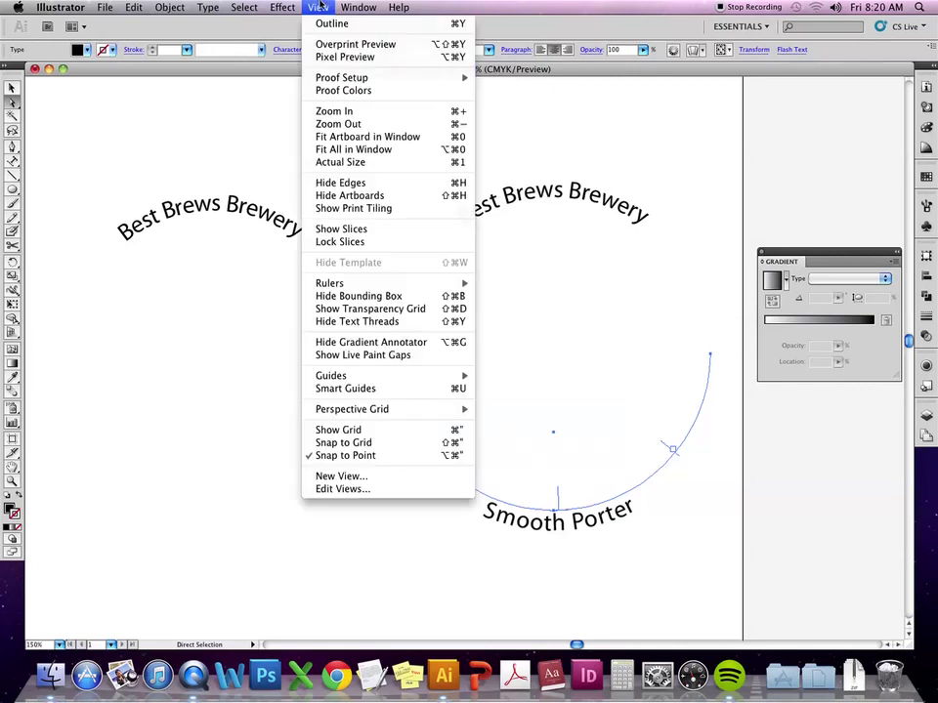
pyautogui.moveTo(361, 7)
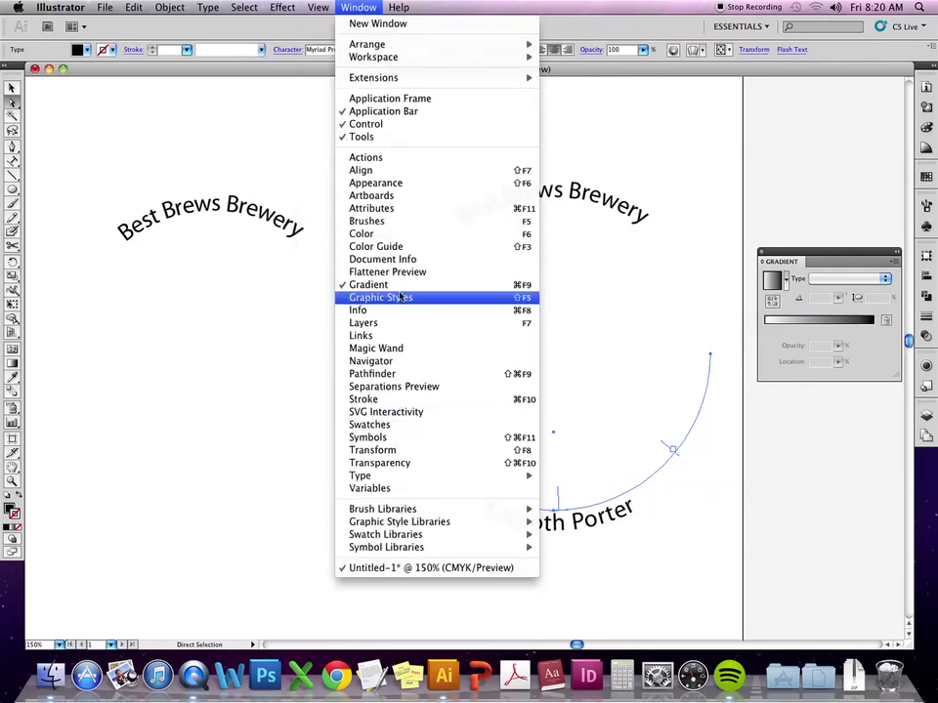
pyautogui.moveTo(404, 475)
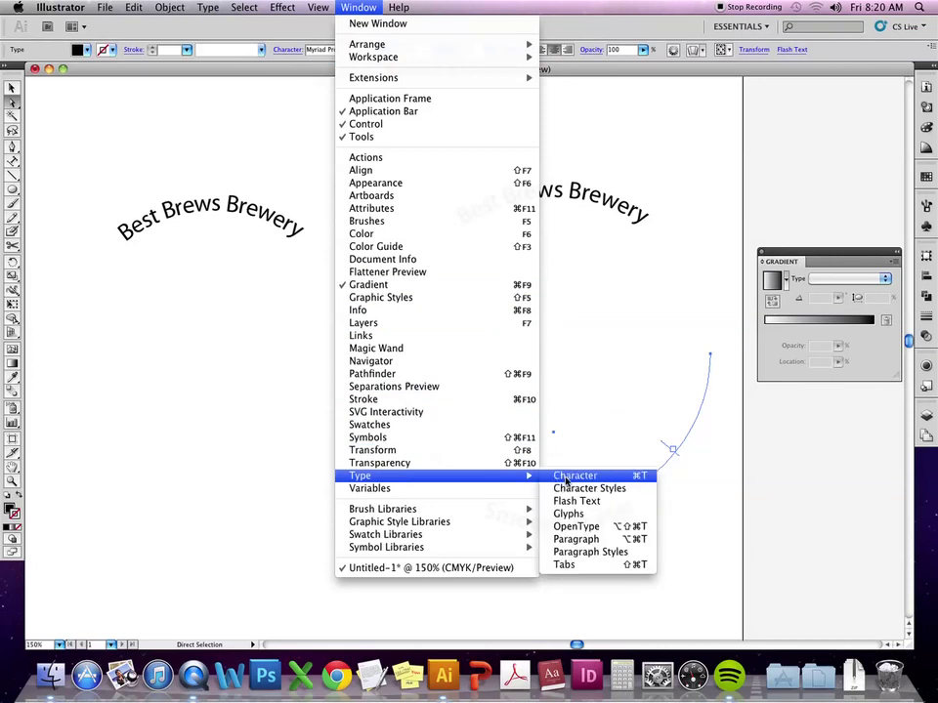
pyautogui.click(569, 476)
# Position the Character panel at the top right over the canvas.
pyautogui.moveTo(609, 90); pyautogui.dragTo(837, 553)
pyautogui.click(745, 557)
pyautogui.moveTo(746, 556); pyautogui.dragTo(745, 505)
pyautogui.click(745, 505)
pyautogui.moveTo(802, 482); pyautogui.dragTo(733, 94)
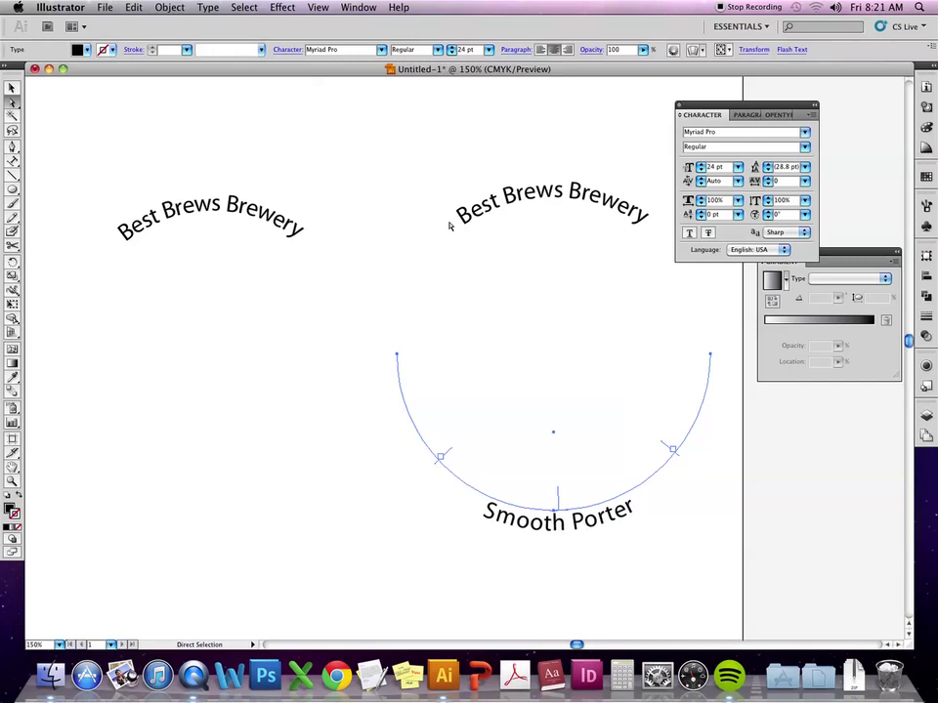
# Select the 'Smooth Porter' path text and raise its baseline shift to 4 pt.
pyautogui.doubleClick(550, 526)
pyautogui.tripleClick(550, 526)
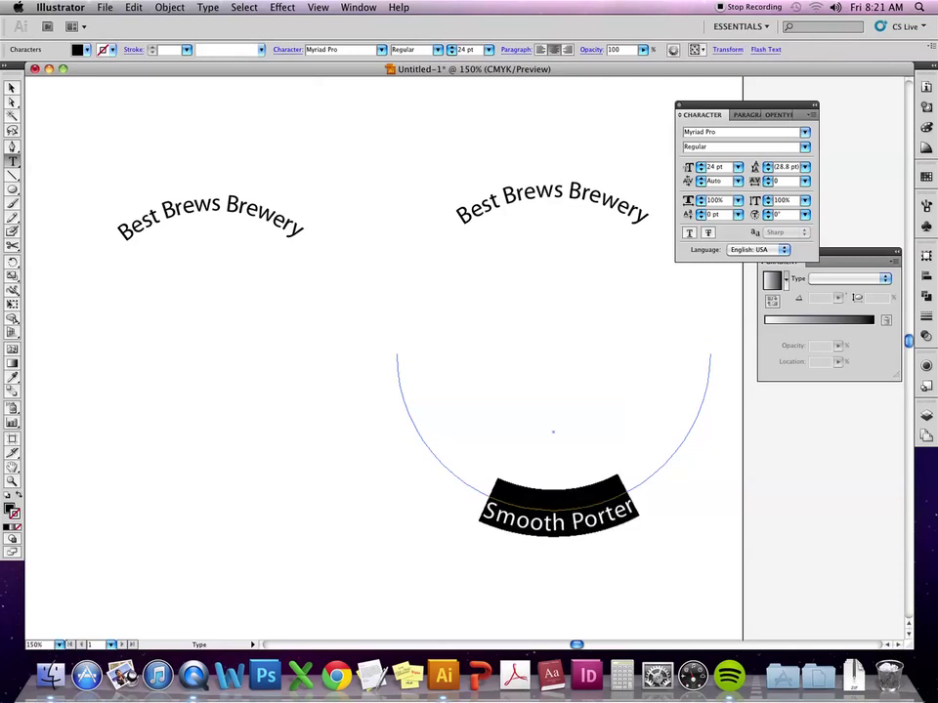
pyautogui.click(700, 212)
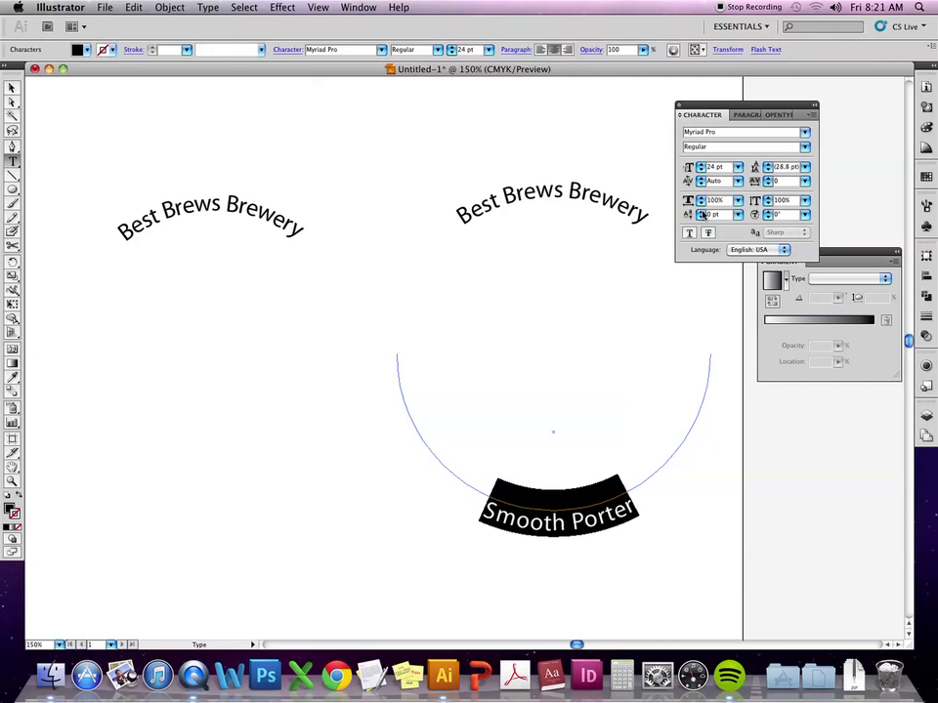
pyautogui.click(701, 212)
pyautogui.click(701, 212)
pyautogui.click(700, 212)
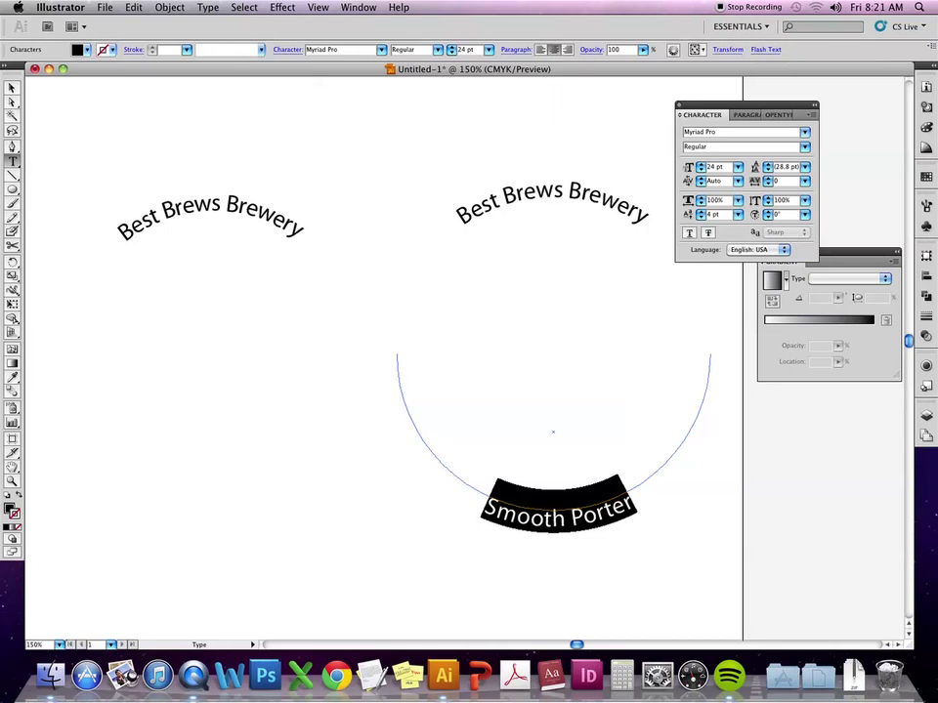
pyautogui.click(543, 510)
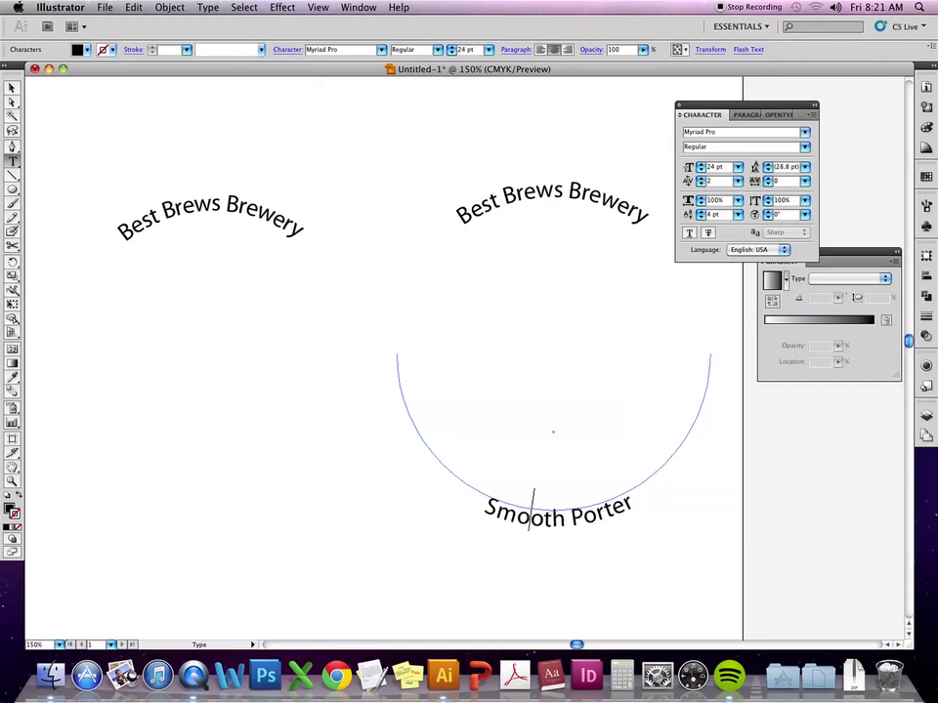
# Set the 'Smooth Porter' text to a 32 pt font size.
pyautogui.click(549, 506)
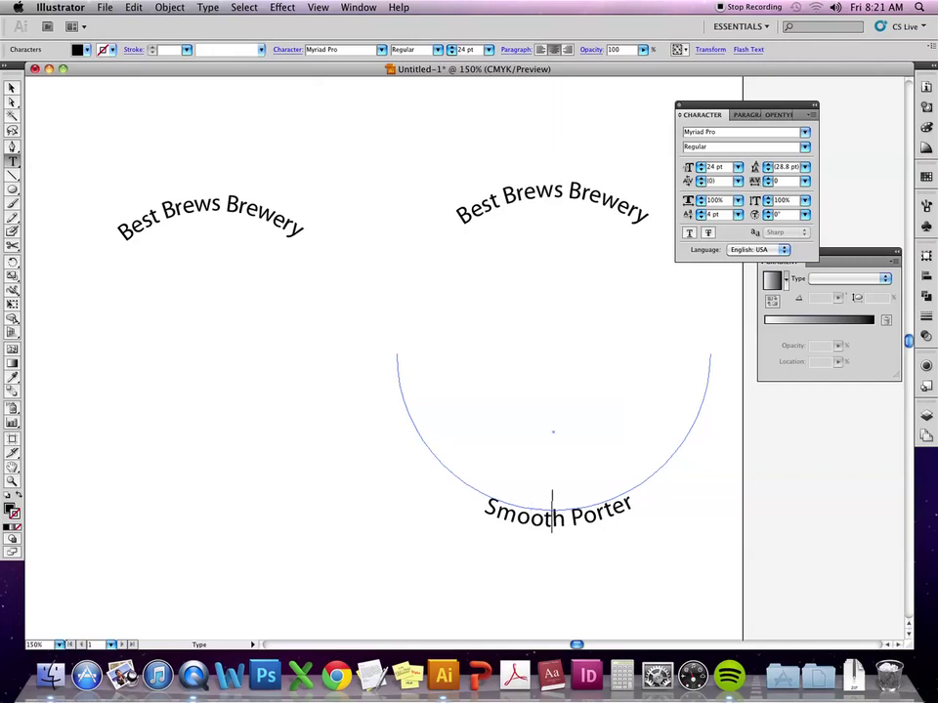
pyautogui.click(702, 182)
pyautogui.press('super+a')
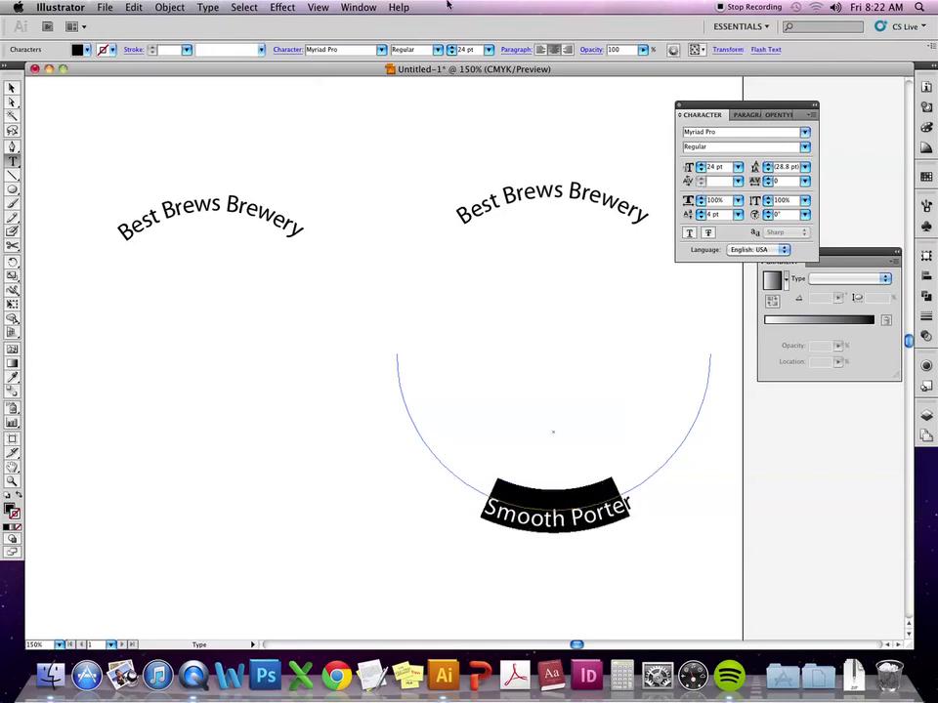
pyautogui.click(488, 49)
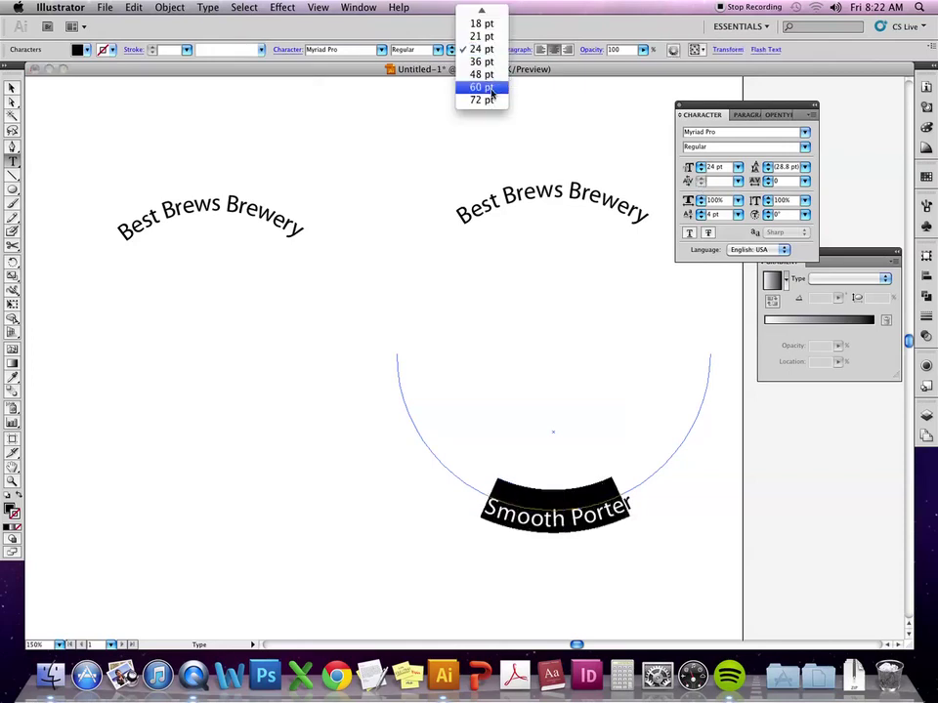
pyautogui.click(486, 88)
pyautogui.click(489, 49)
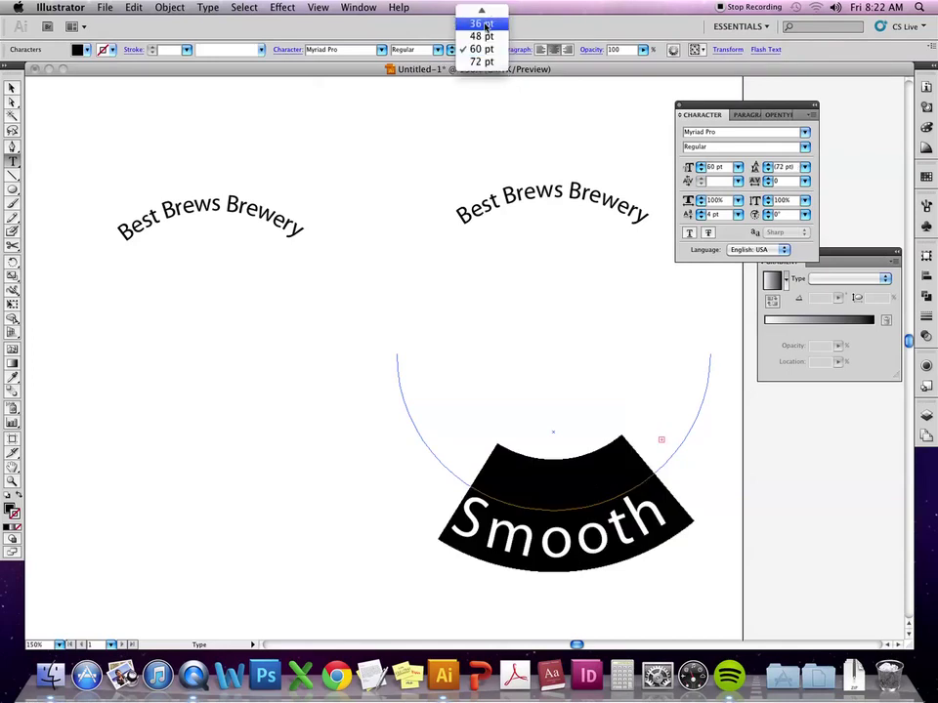
pyautogui.click(483, 36)
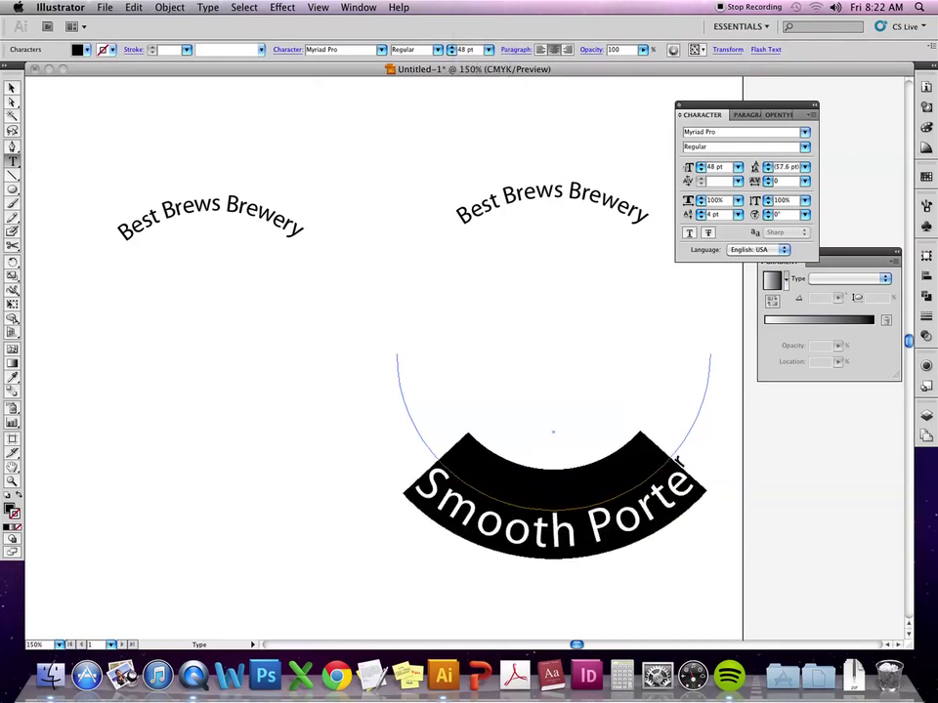
pyautogui.click(488, 49)
pyautogui.click(482, 185)
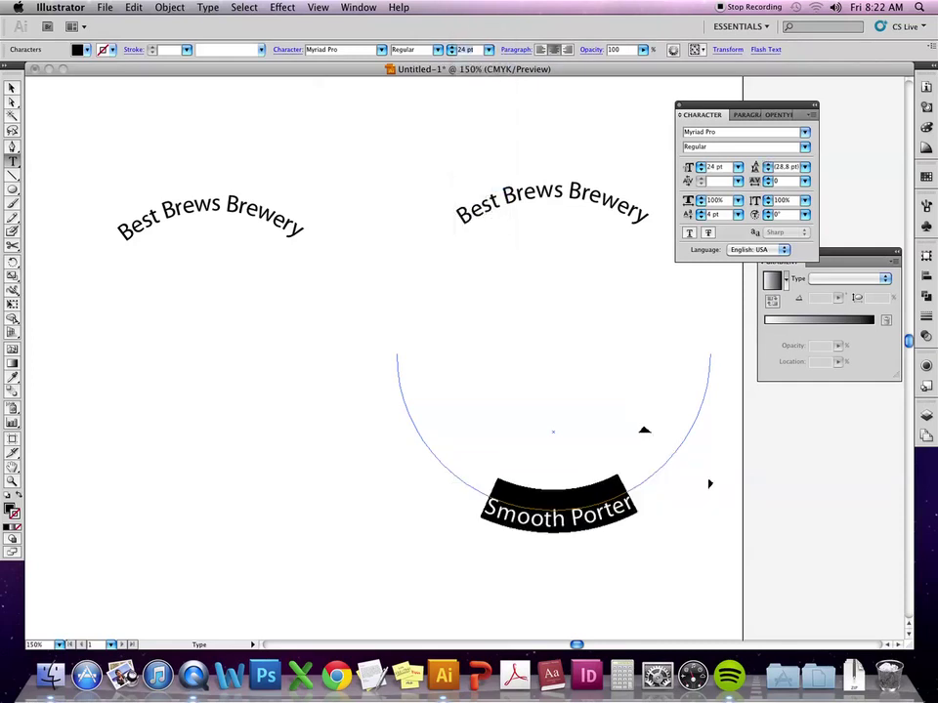
pyautogui.write('32')
pyautogui.press('Return')
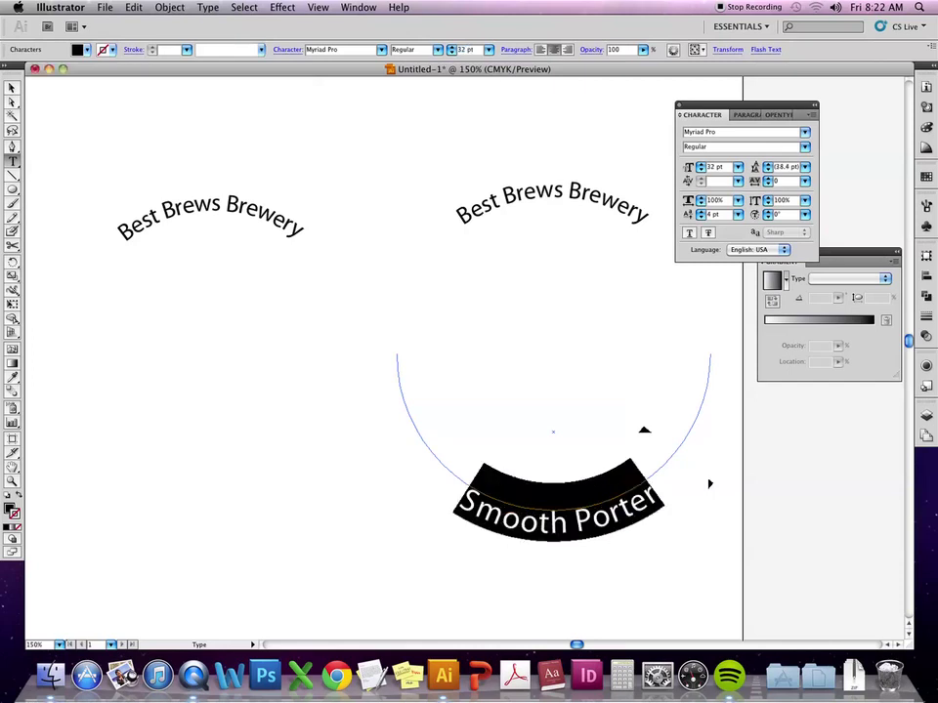
# Enlarge the right 'Best Brews Brewery' text to 32 pt and deselect everything.
pyautogui.moveTo(457, 218); pyautogui.dragTo(649, 209)
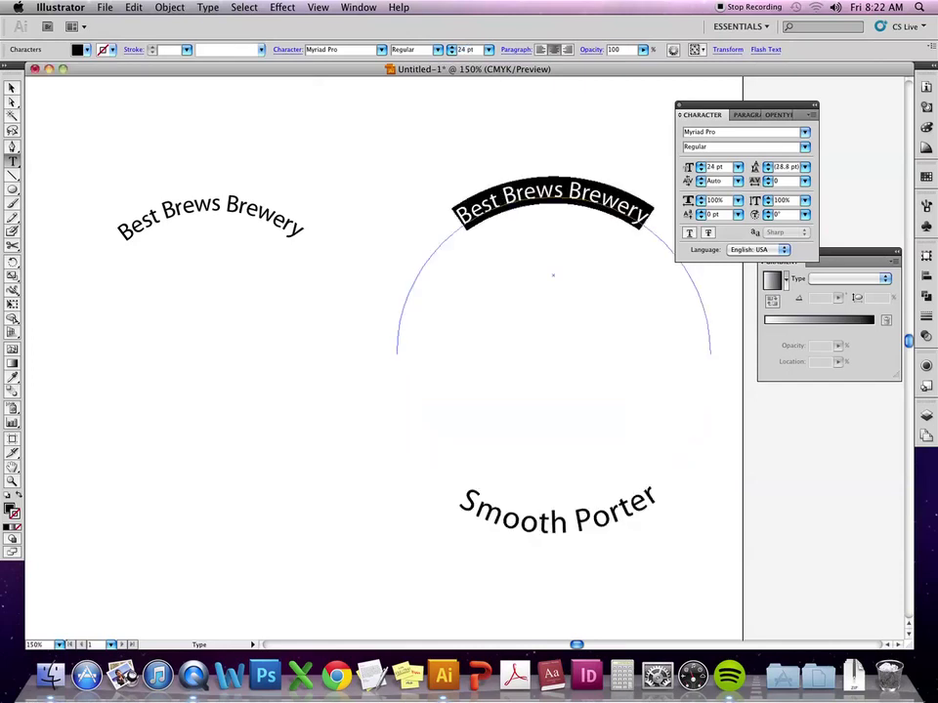
pyautogui.click(460, 50)
pyautogui.write('32')
pyautogui.press('Return')
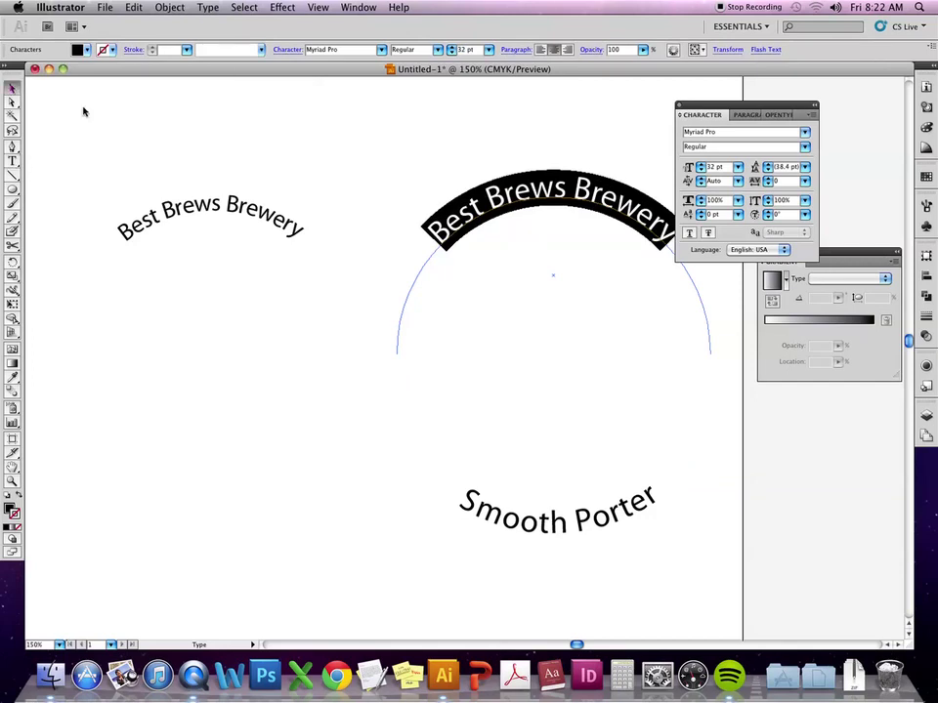
pyautogui.click(11, 88)
pyautogui.click(383, 162)
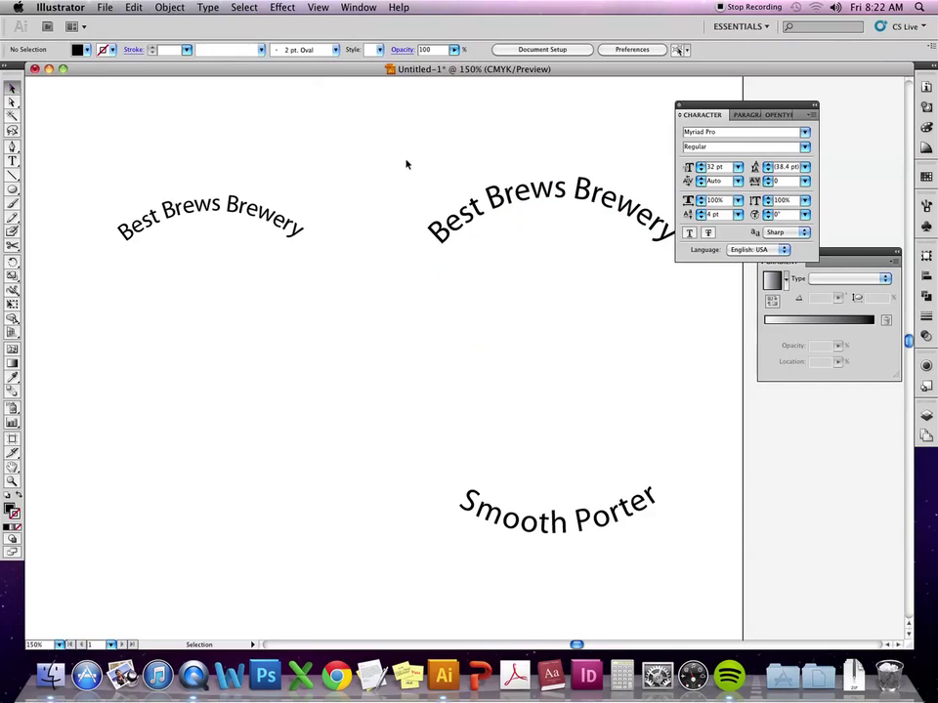
pyautogui.moveTo(191, 357); pyautogui.dragTo(225, 231)
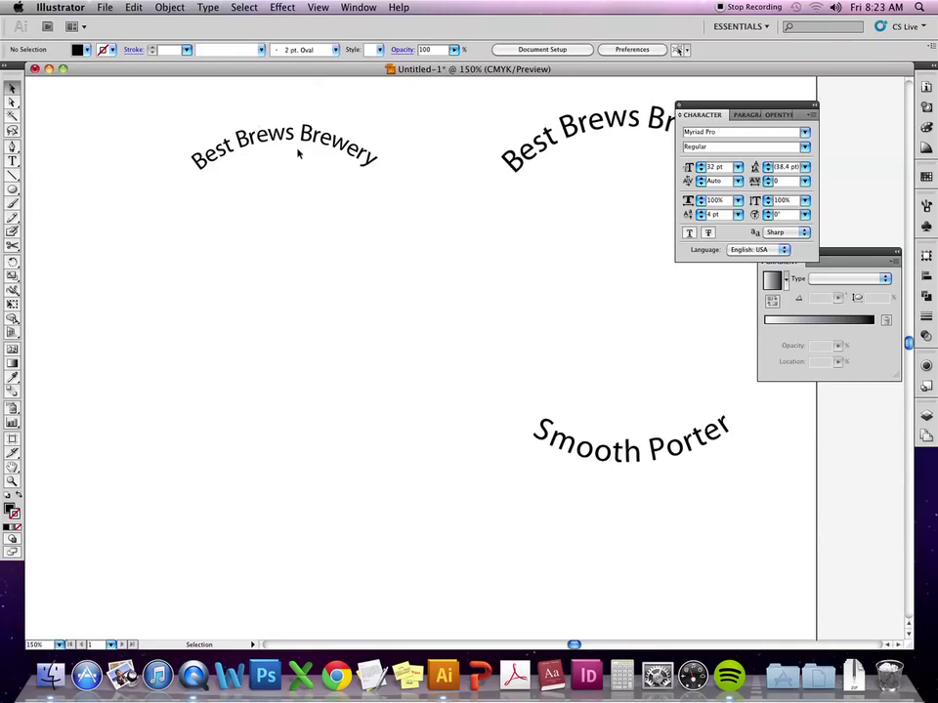
pyautogui.moveTo(297, 148); pyautogui.dragTo(356, 377)
# Draw a text box near the top left, type 'Best', and set it in Times New Roman.
pyautogui.click(13, 160)
pyautogui.moveTo(158, 180); pyautogui.dragTo(481, 276)
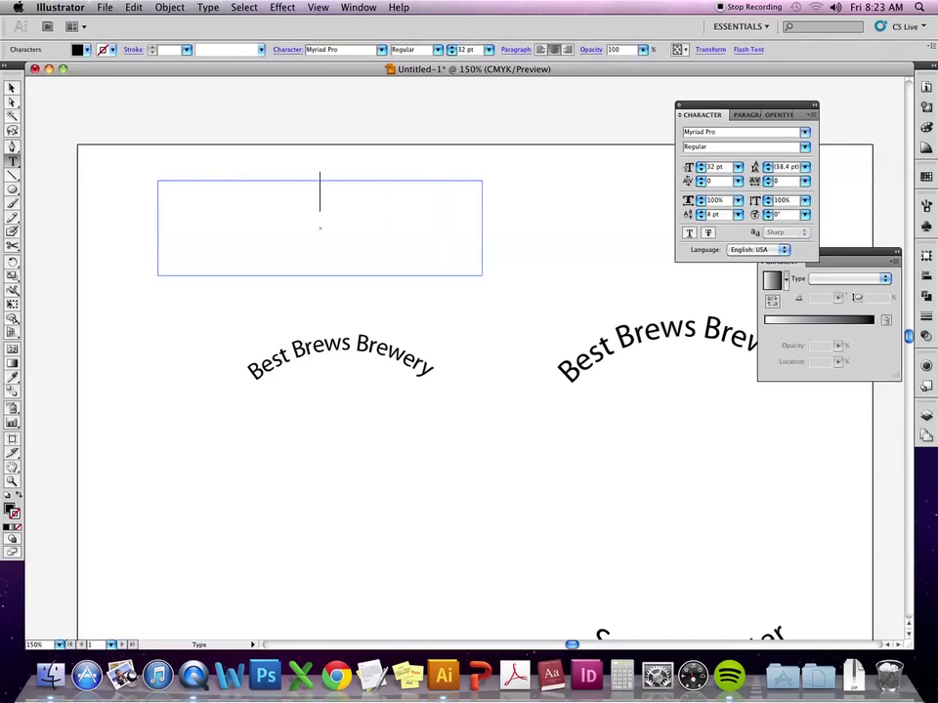
pyautogui.write('Best')
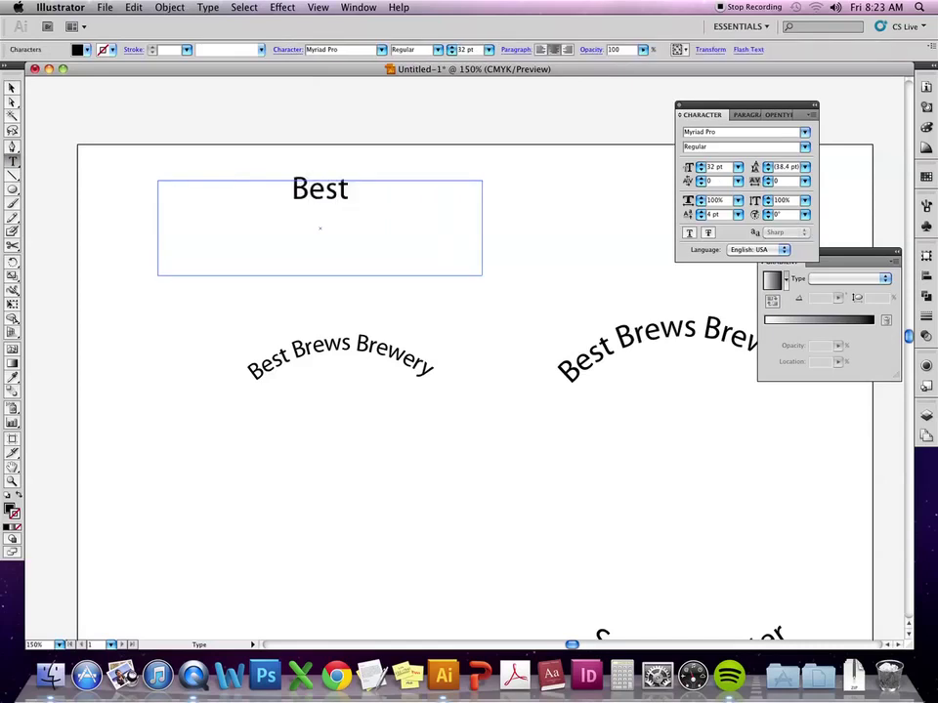
pyautogui.press('super+a')
pyautogui.click(381, 49)
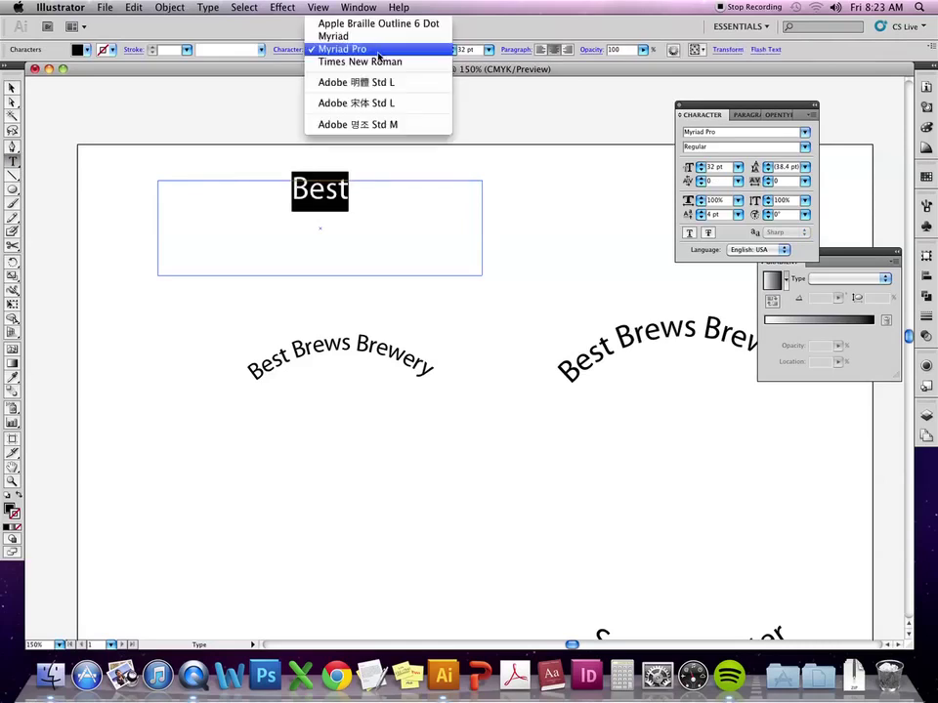
pyautogui.press('Escape')
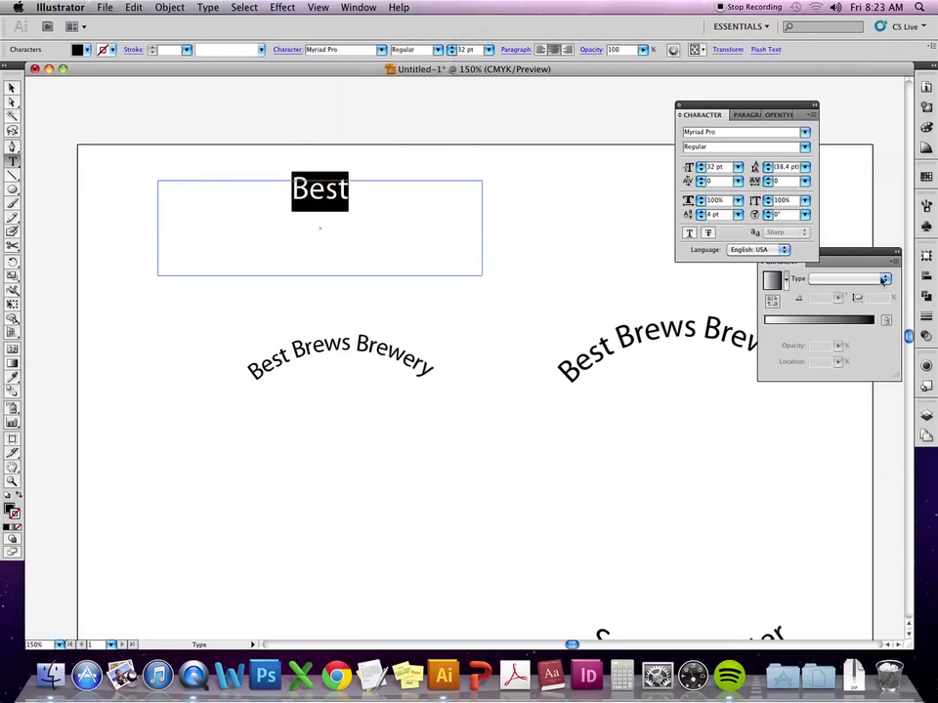
pyautogui.click(804, 131)
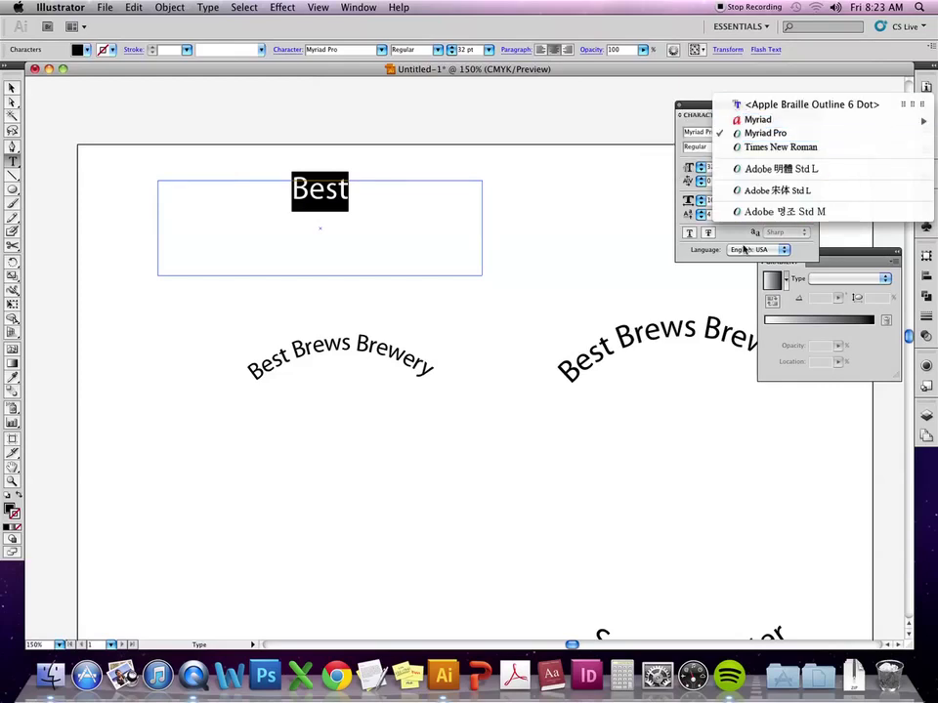
pyautogui.moveTo(855, 118)
pyautogui.click(847, 147)
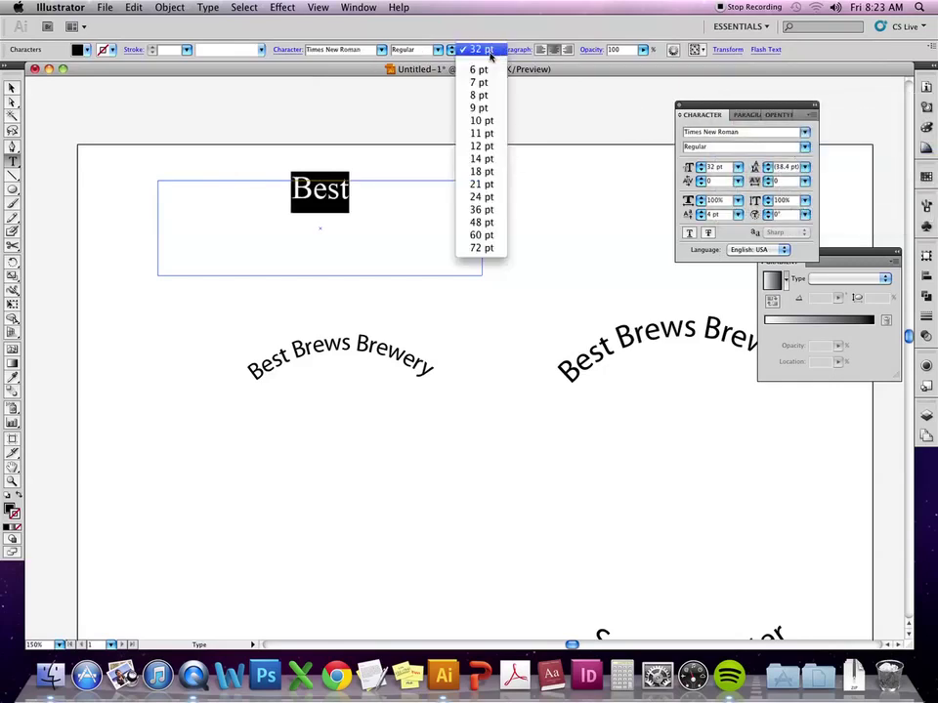
# Enlarge the word 'Best' to 72 pt and deselect the text frame.
pyautogui.click(489, 49)
pyautogui.click(487, 222)
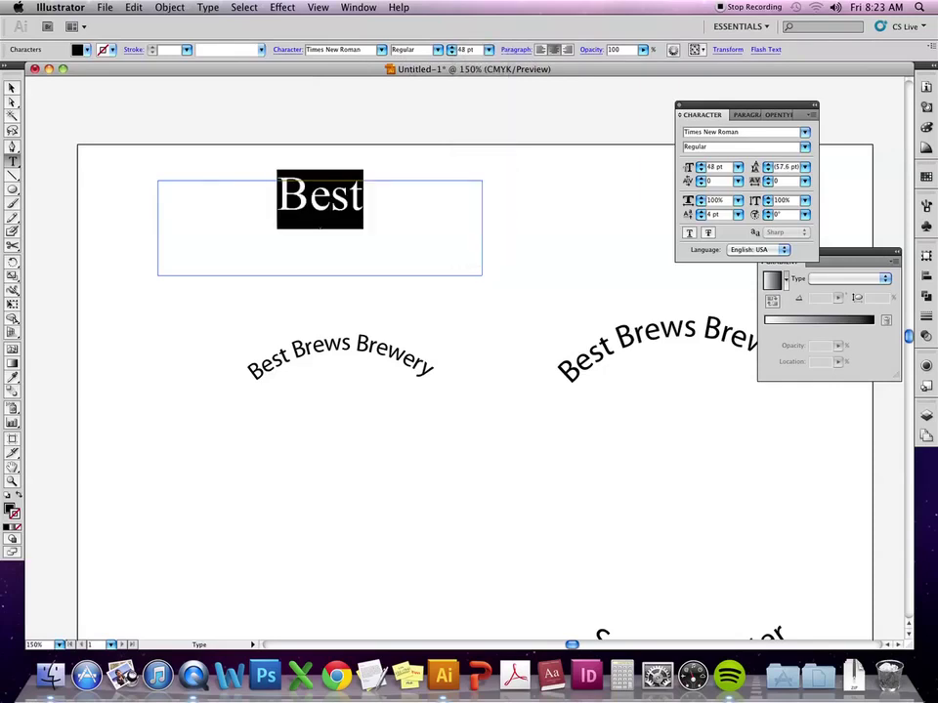
pyautogui.click(492, 48)
pyautogui.click(482, 63)
pyautogui.click(489, 50)
pyautogui.click(482, 63)
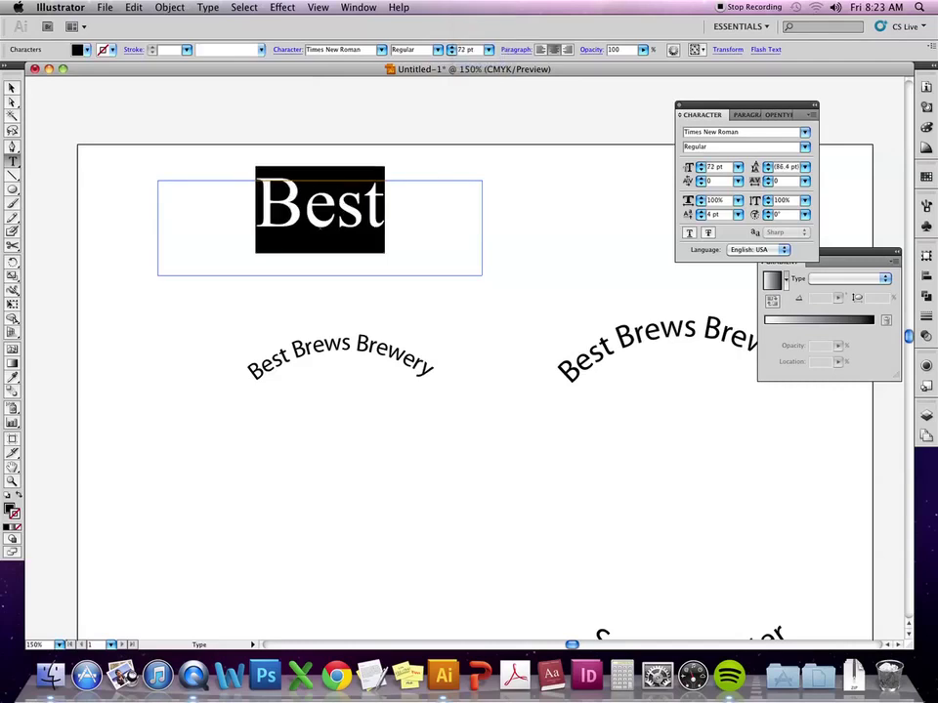
pyautogui.click(11, 87)
pyautogui.click(246, 238)
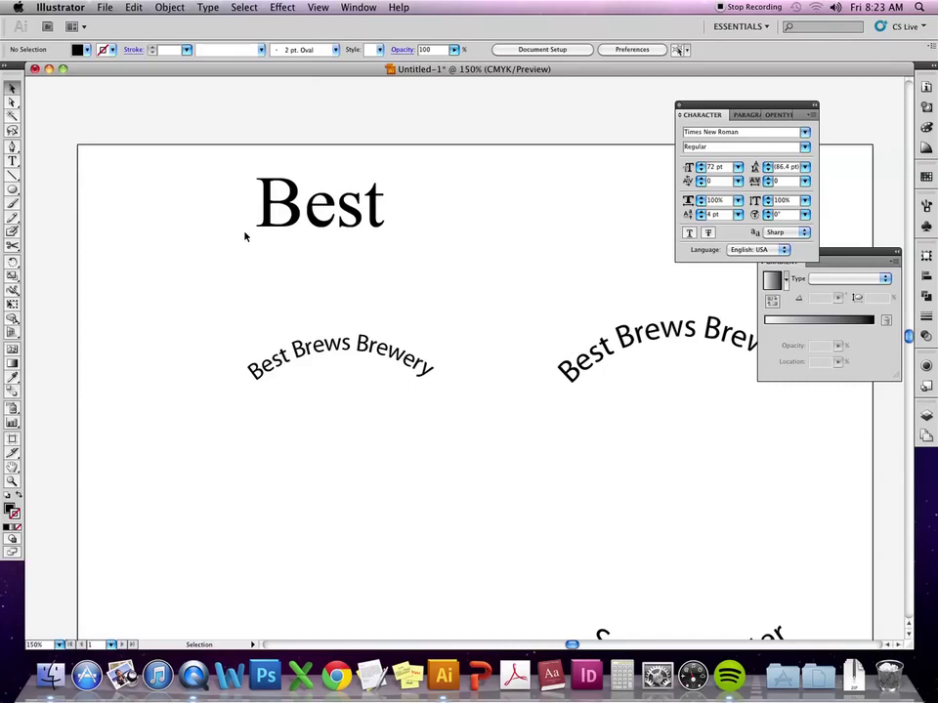
# Convert the 'Best' text to outlines with Type > Create Outlines.
pyautogui.click(292, 219)
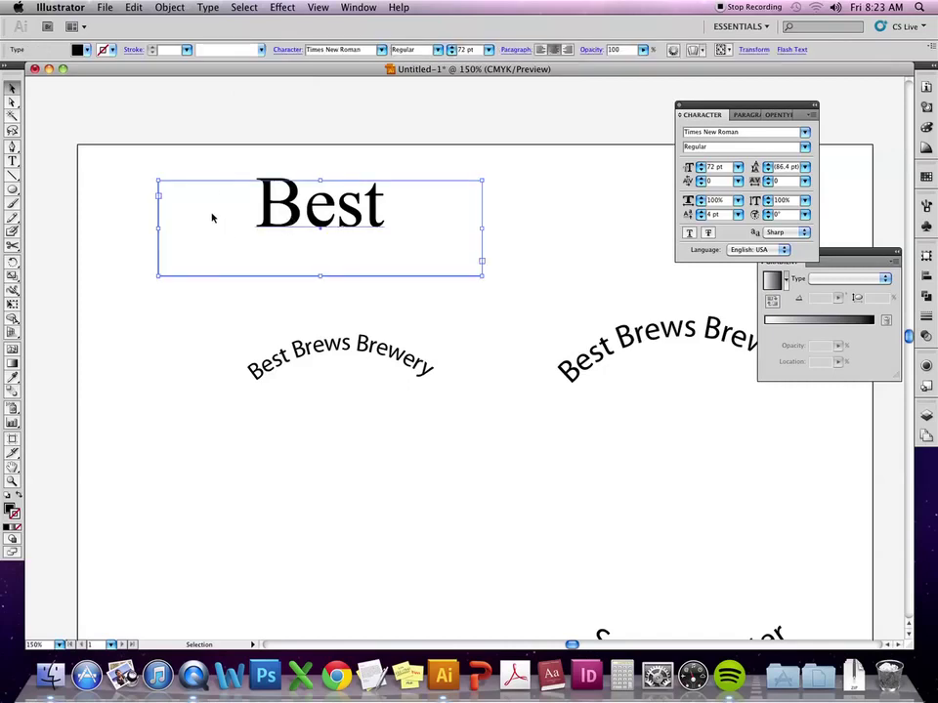
pyautogui.click(207, 8)
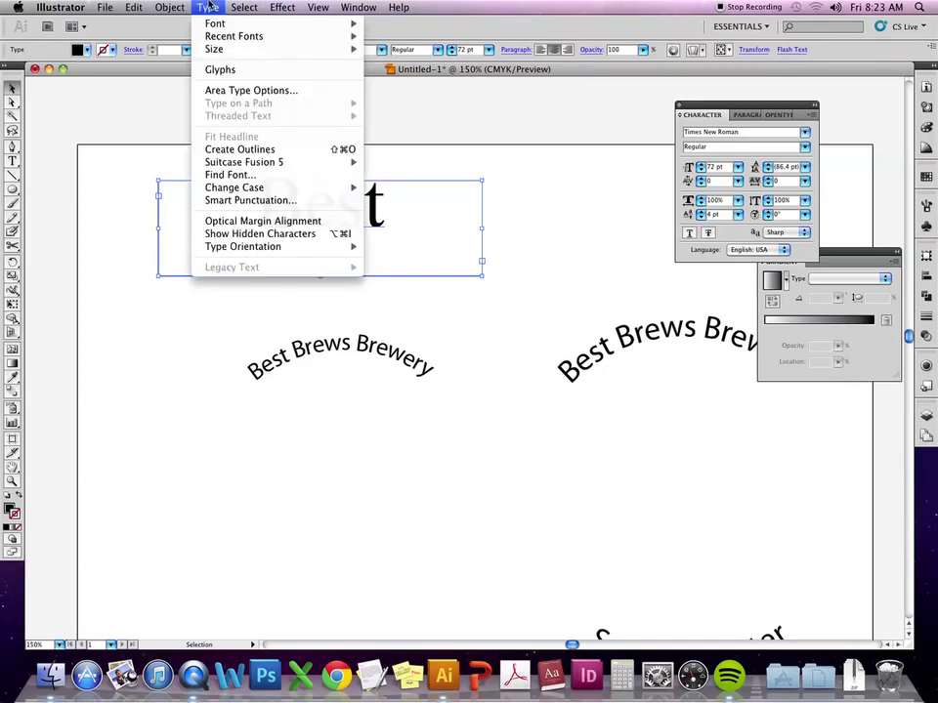
pyautogui.click(245, 153)
pyautogui.click(396, 171)
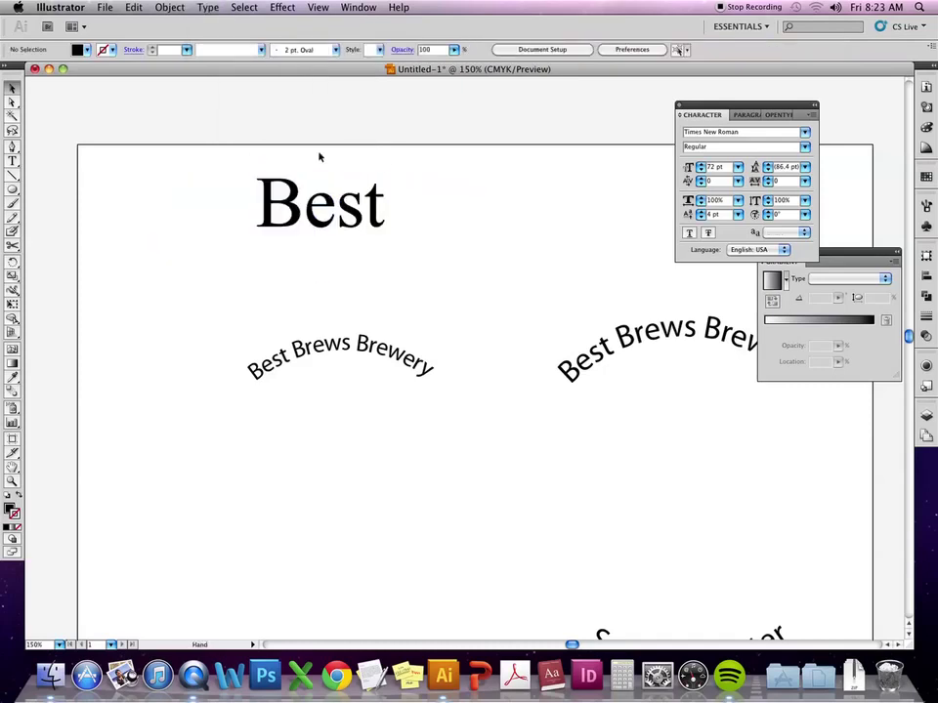
# Zoom in and select the s and t letters inside the outlined 'Best' group.
pyautogui.press('super+equal')
pyautogui.press('super+equal')
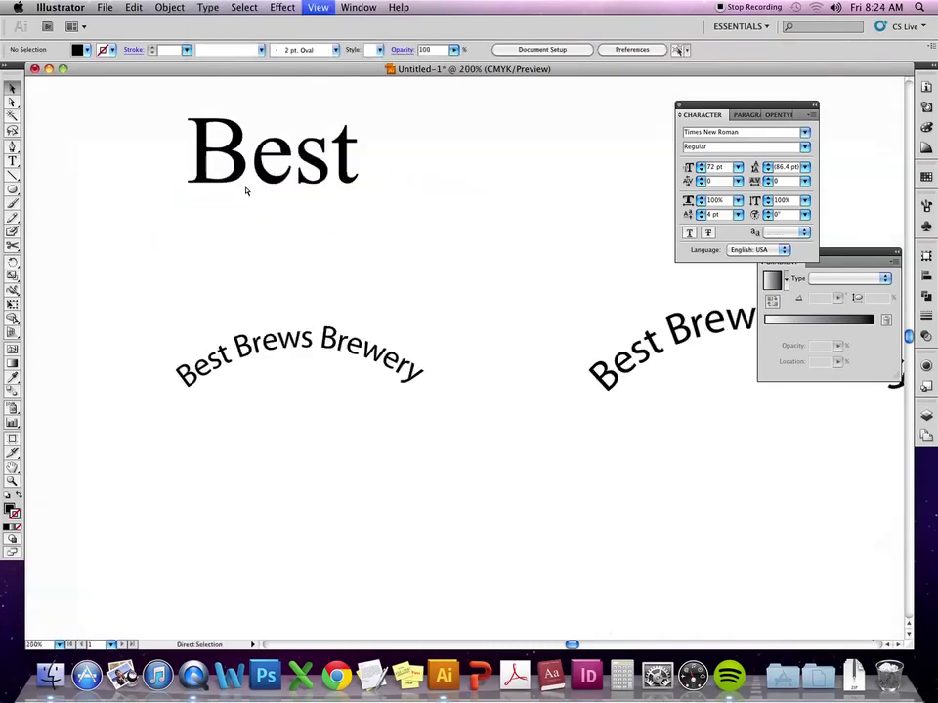
pyautogui.scroll(5, 293, 244)
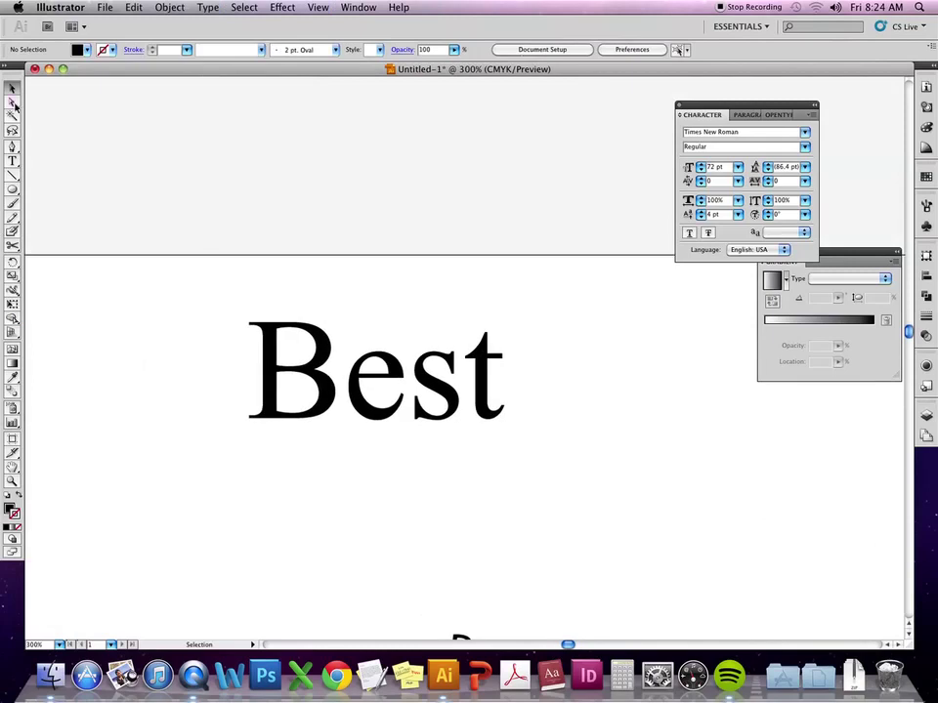
pyautogui.click(316, 376)
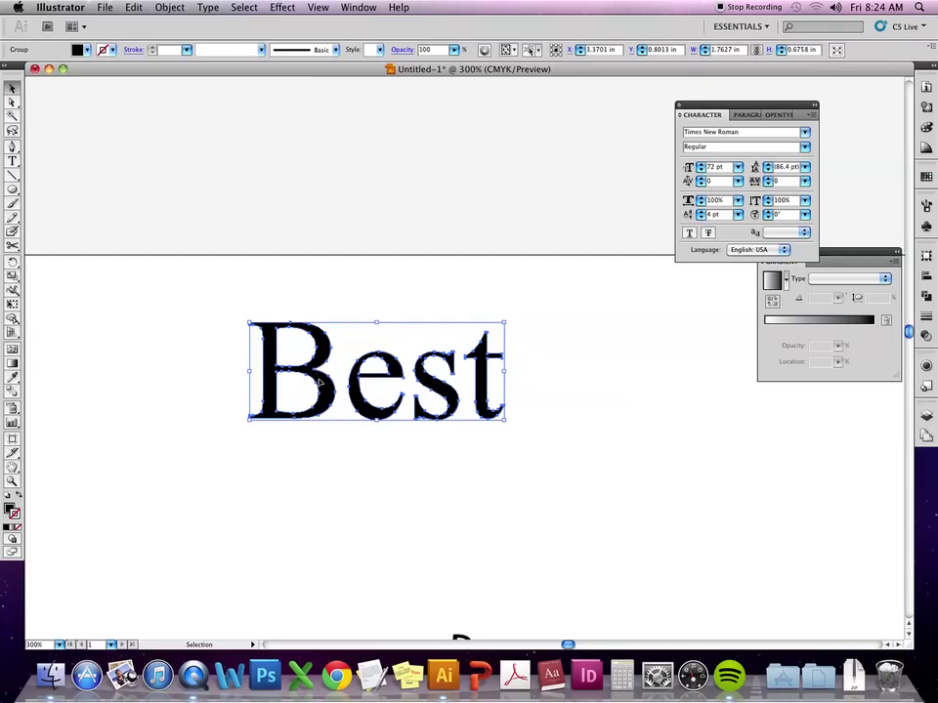
pyautogui.doubleClick(322, 386)
pyautogui.click(442, 395)
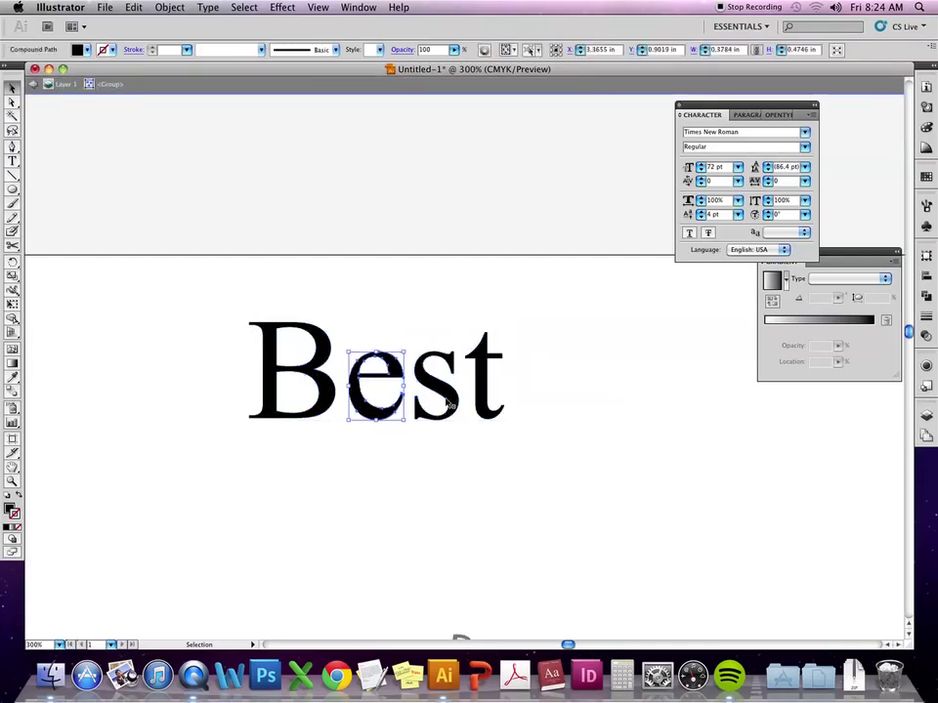
pyautogui.click(486, 401)
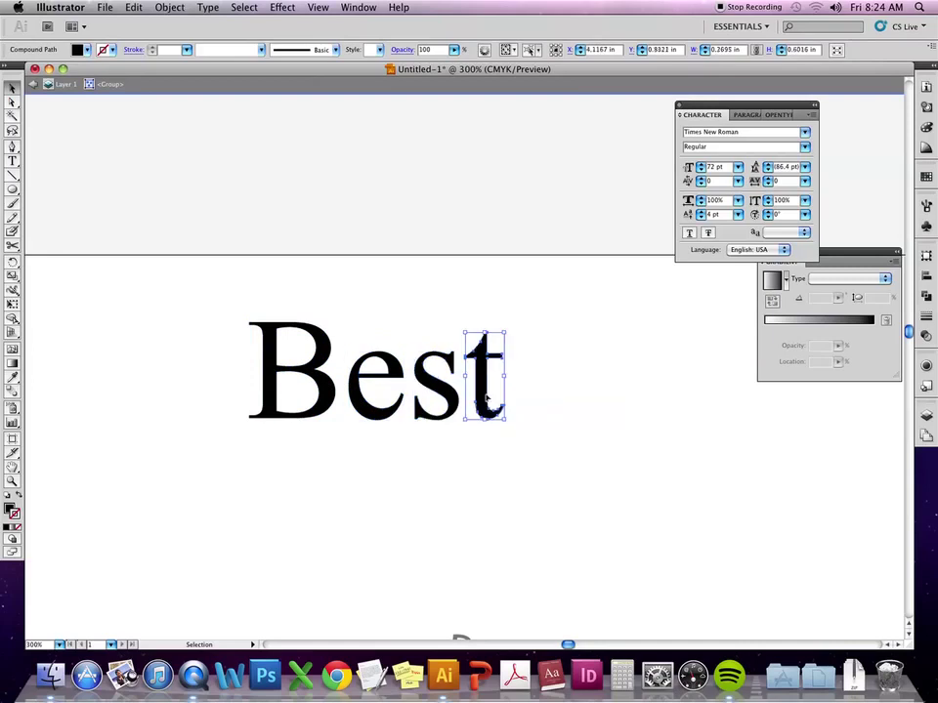
pyautogui.click(387, 283)
pyautogui.doubleClick(385, 278)
# Select the B, s and t letter paths individually with Direct Selection.
pyautogui.click(12, 102)
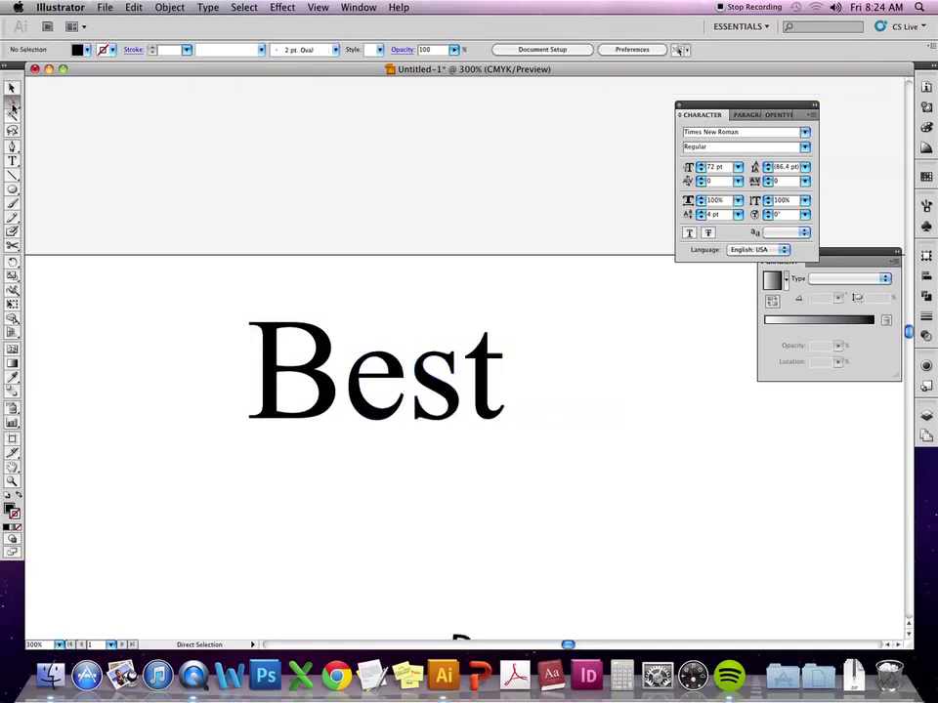
pyautogui.click(322, 386)
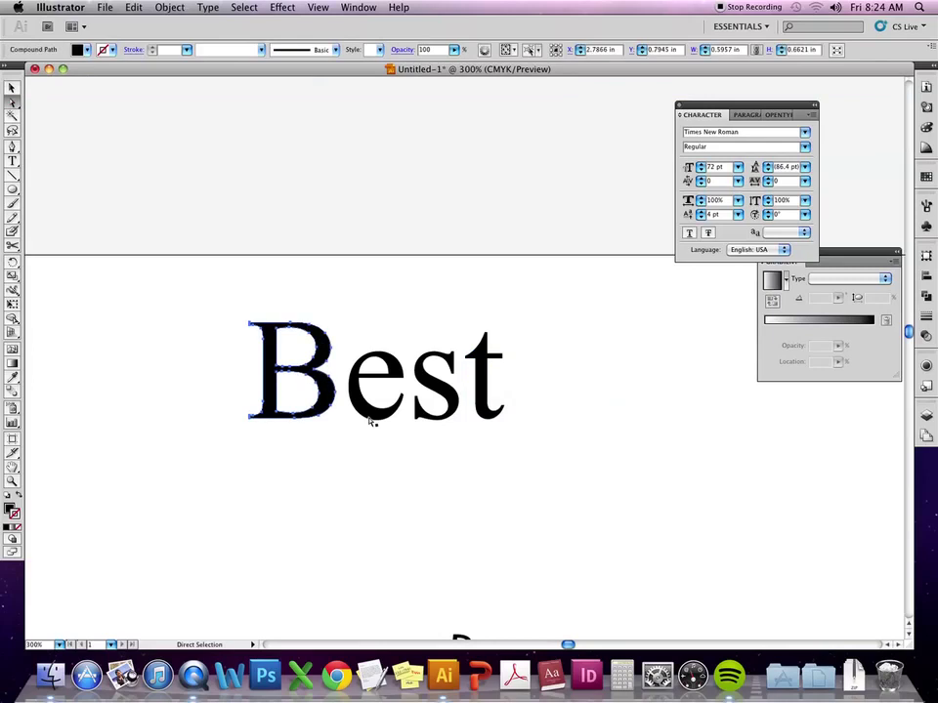
pyautogui.click(369, 410)
pyautogui.click(452, 412)
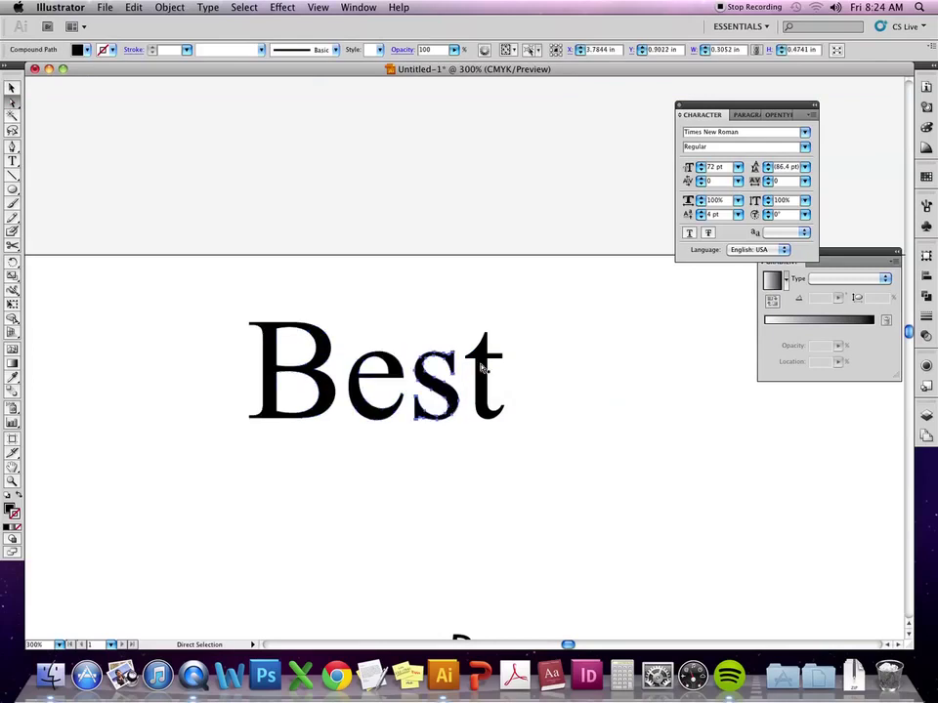
pyautogui.click(479, 366)
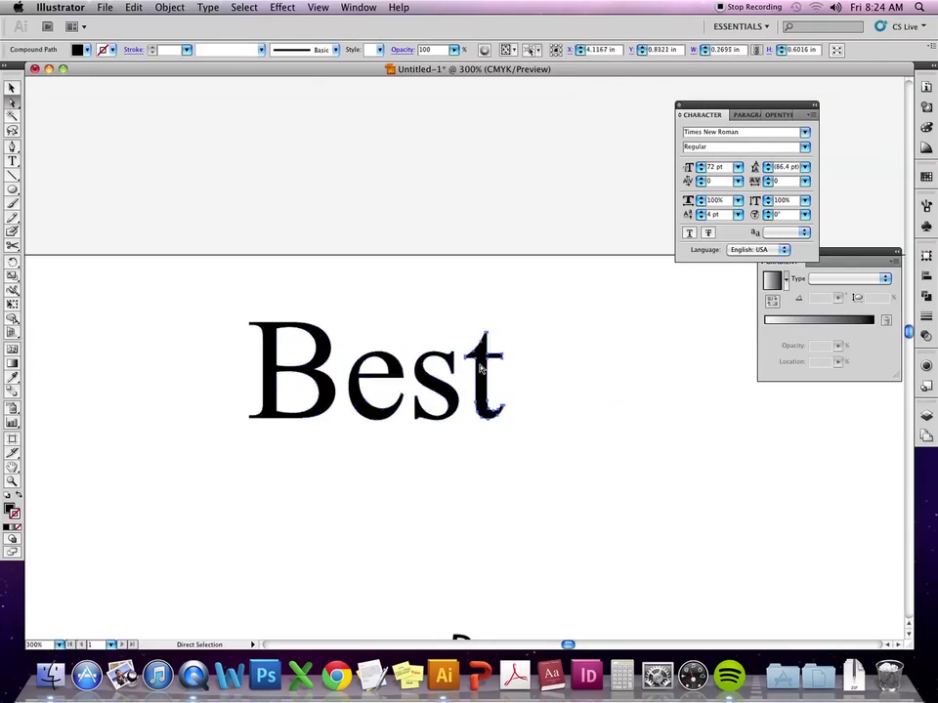
# Move the s left toward the e and the B right against 'est'.
pyautogui.click(372, 385)
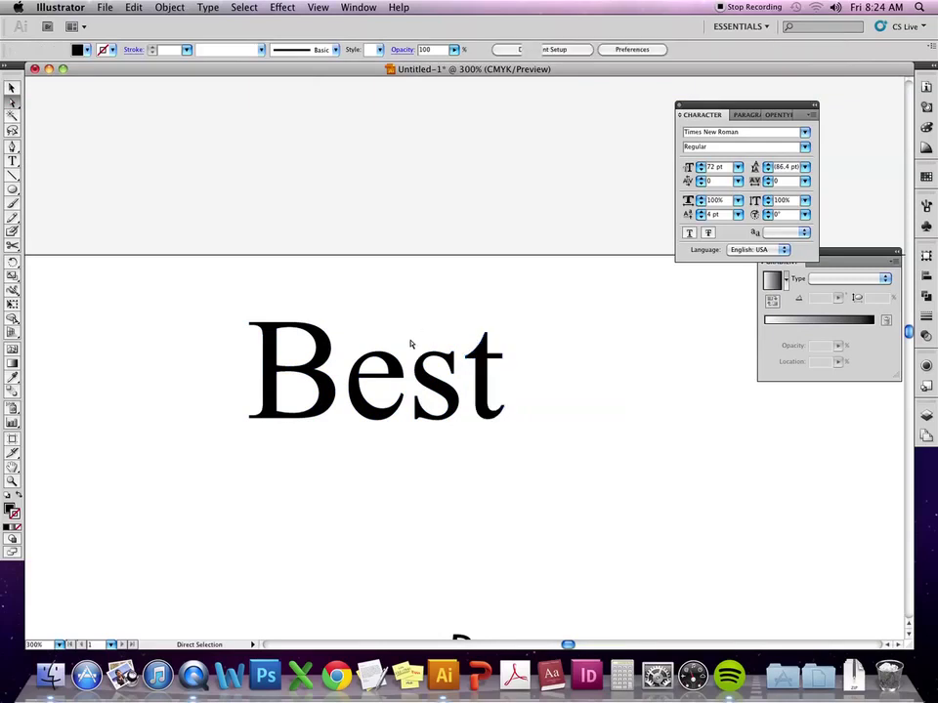
pyautogui.click(440, 389)
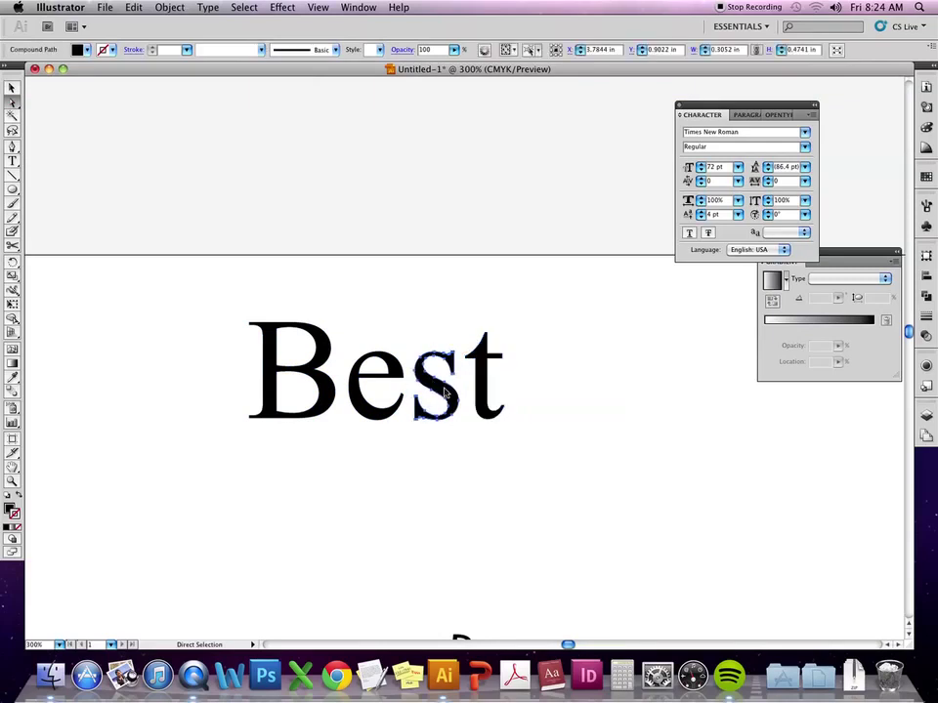
pyautogui.moveTo(444, 390)
pyautogui.mouseDown()
pyautogui.moveTo(429, 388)
pyautogui.moveTo(475, 388)
pyautogui.moveTo(445, 389)
pyautogui.mouseUp()
pyautogui.click(454, 389)
pyautogui.click(325, 387)
pyautogui.moveTo(325, 386); pyautogui.dragTo(348, 395)
# Reselect the t letter to check its fit against the s, then clear the selection.
pyautogui.click(485, 356)
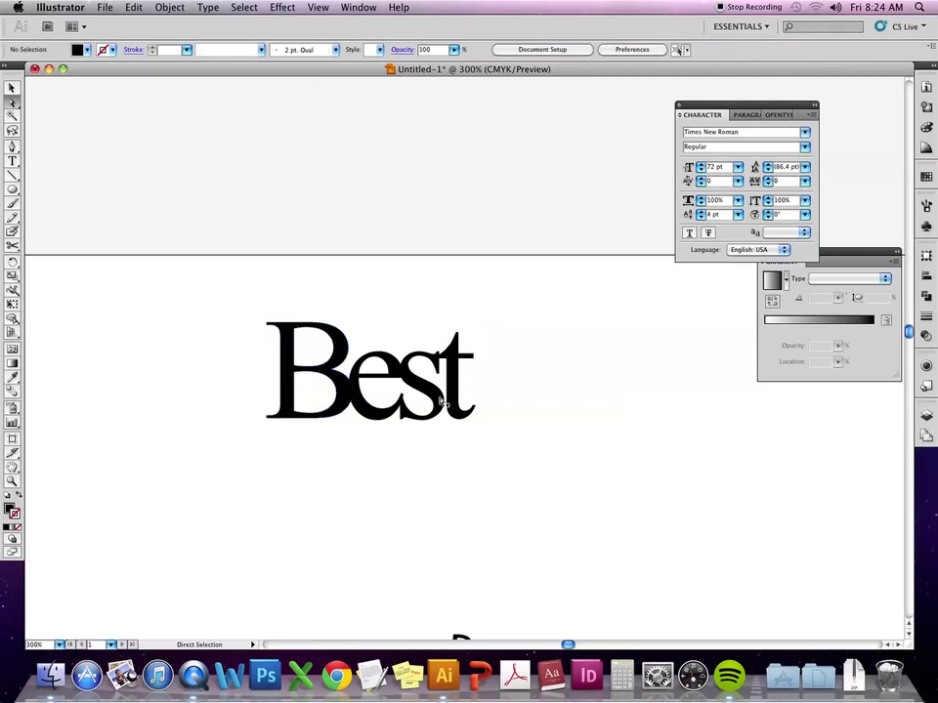
pyautogui.click(459, 391)
pyautogui.click(449, 405)
pyautogui.click(435, 395)
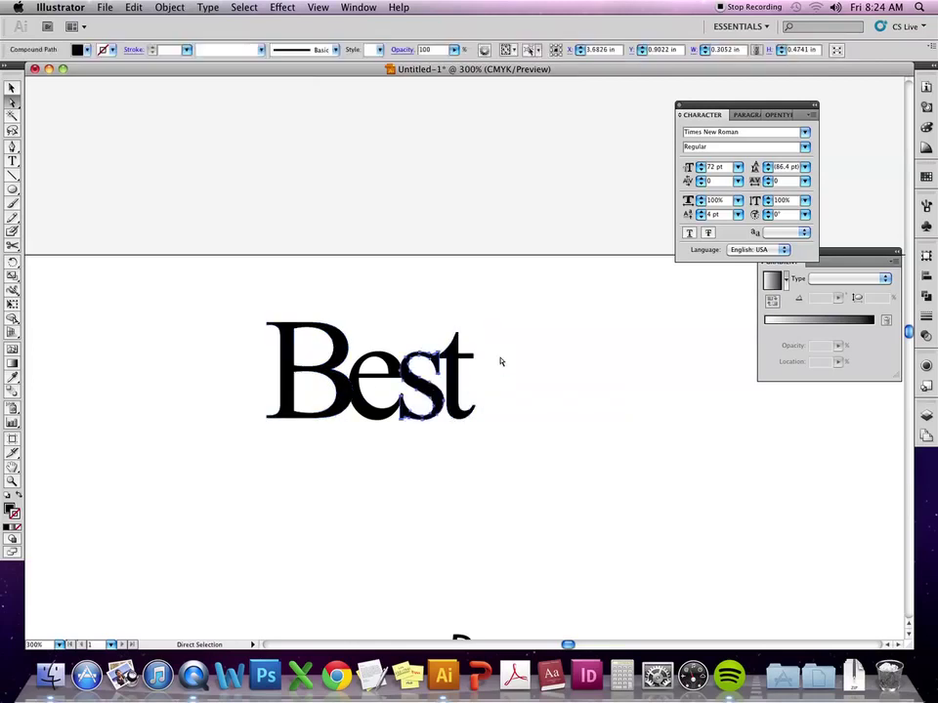
pyautogui.click(492, 372)
pyautogui.click(447, 393)
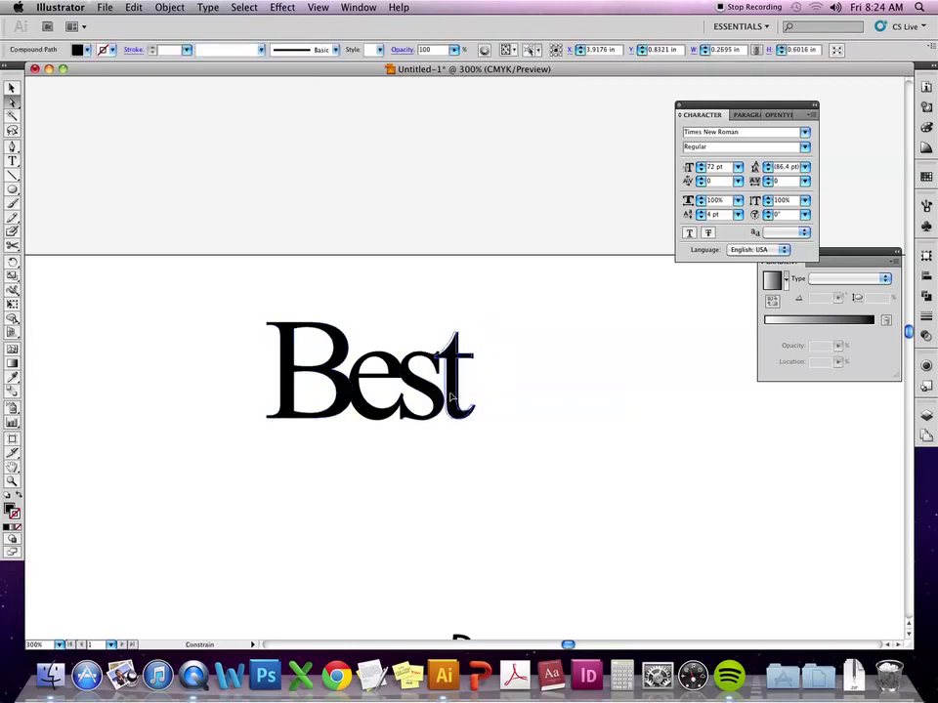
pyautogui.click(504, 384)
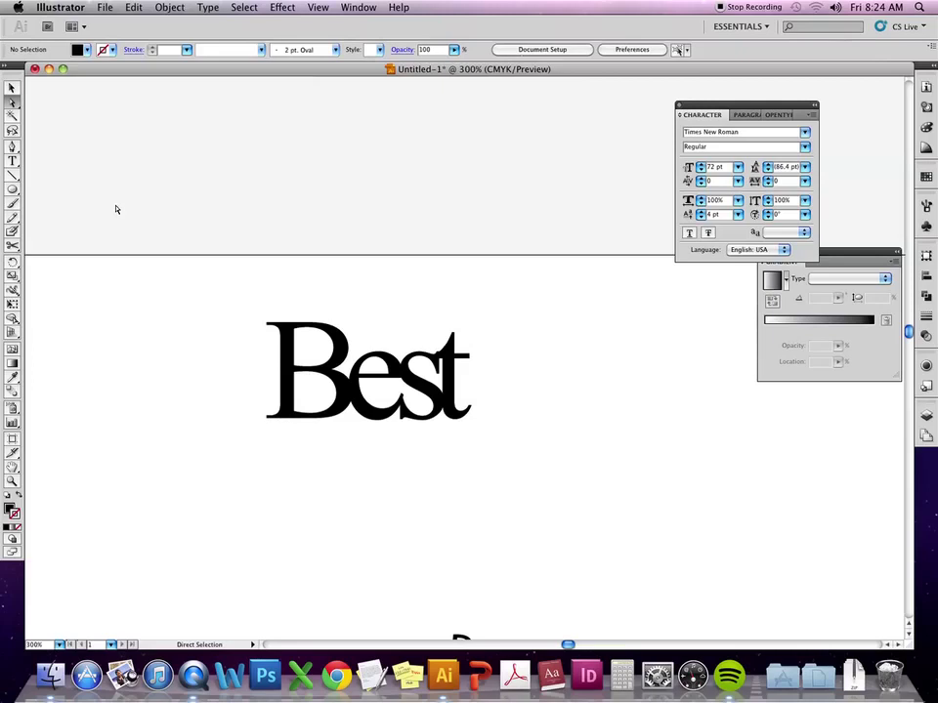
# Place a copy of the outlined 'Best' to the right of the original.
pyautogui.click(12, 88)
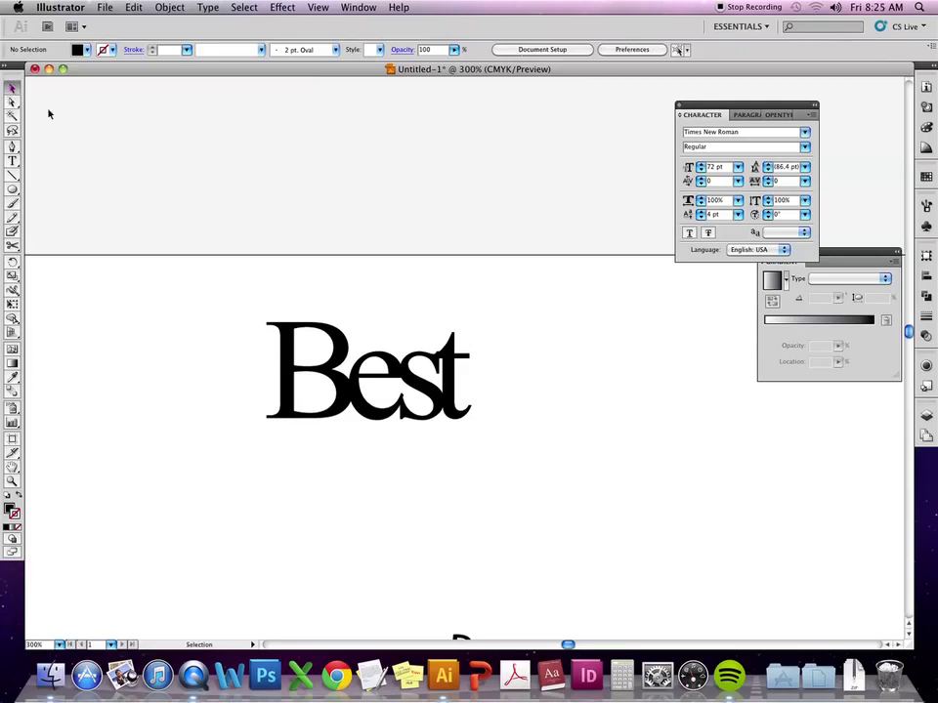
pyautogui.click(326, 377)
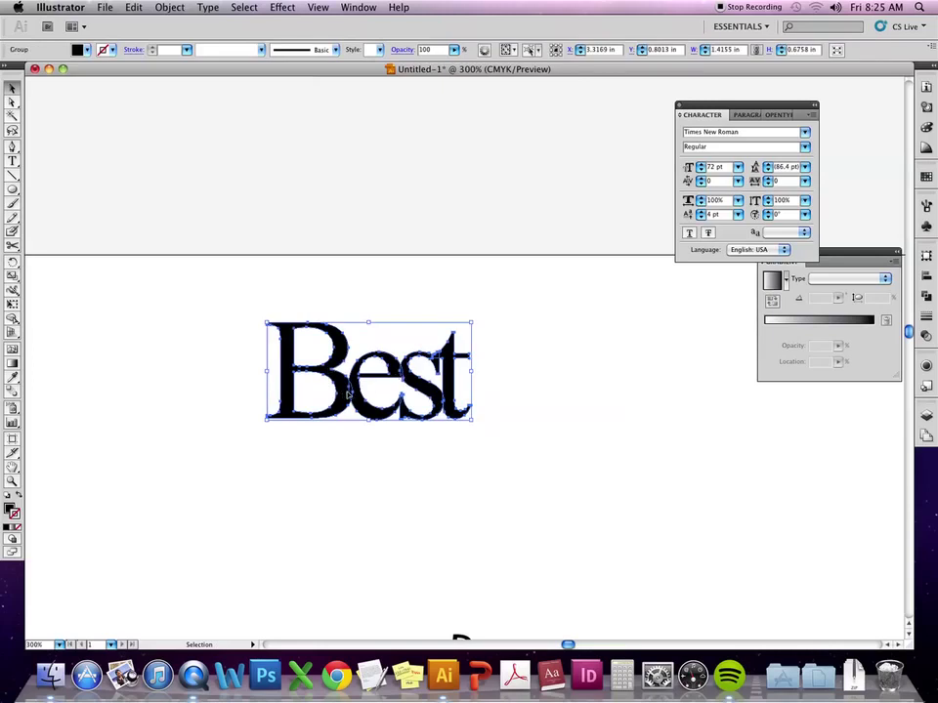
pyautogui.moveTo(347, 396); pyautogui.dragTo(231, 408)
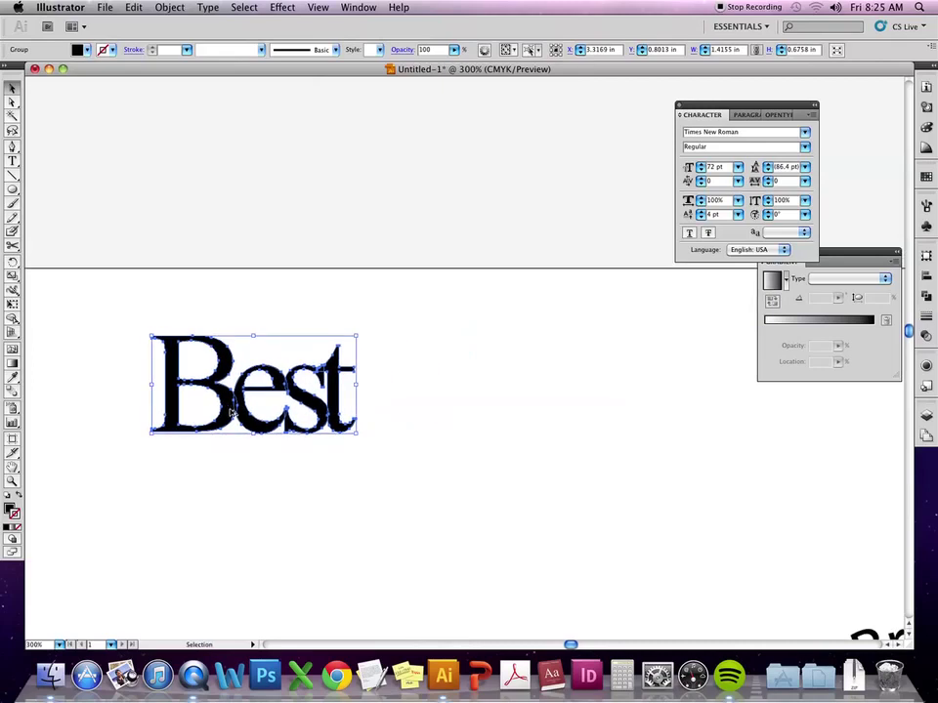
pyautogui.moveTo(231, 414); pyautogui.dragTo(509, 434)
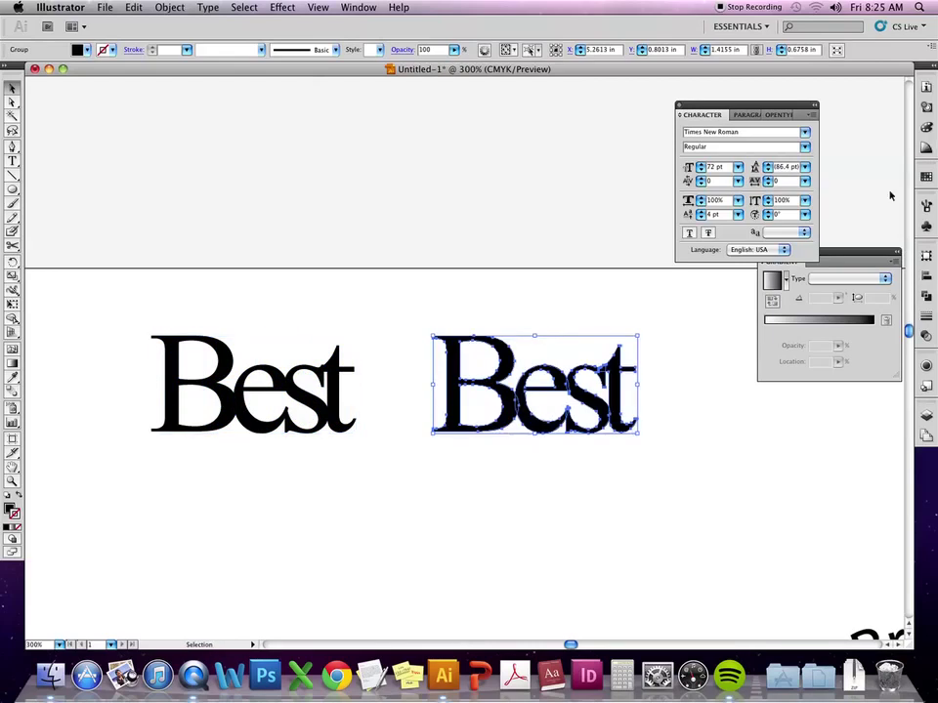
# Make the copy a compound path, unite it in Pathfinder, and zoom in on it.
pyautogui.press('super+8')
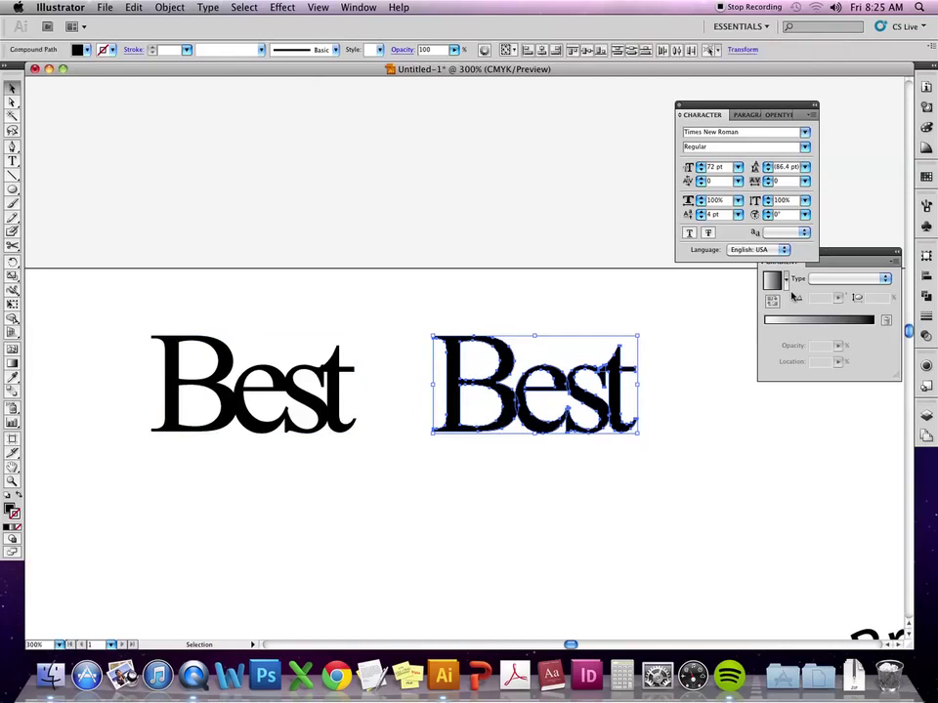
pyautogui.click(926, 298)
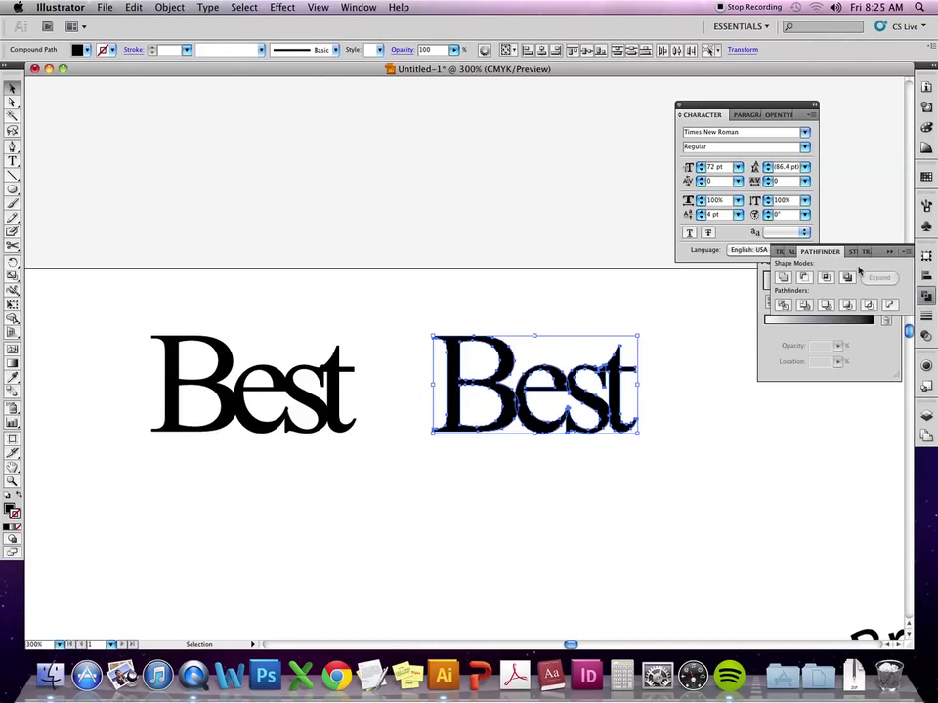
pyautogui.click(783, 279)
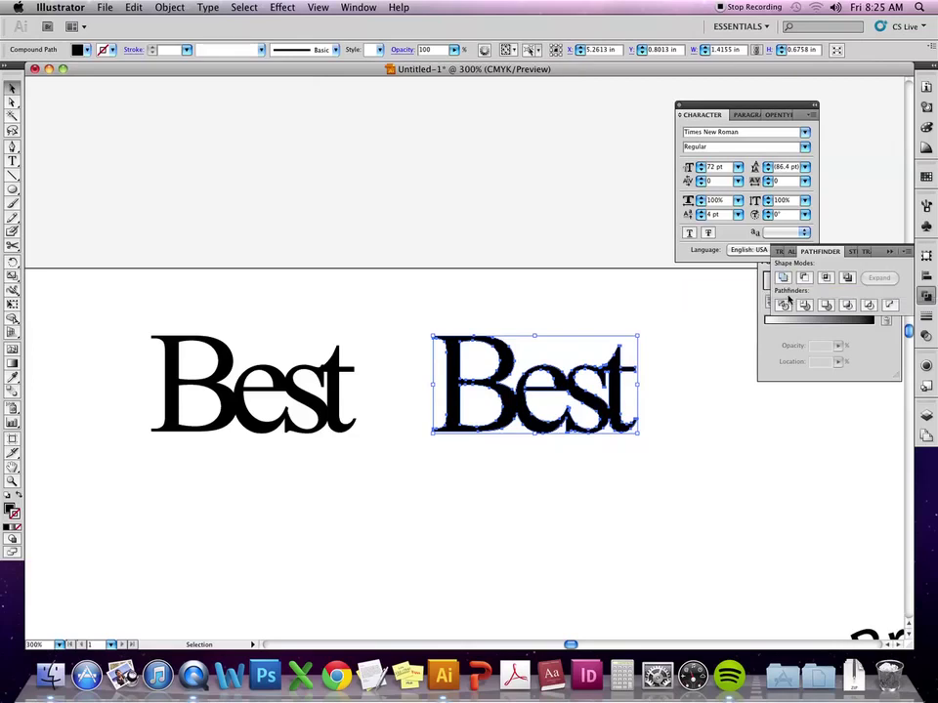
pyautogui.click(746, 403)
pyautogui.press('super+equal')
pyautogui.press('super+equal')
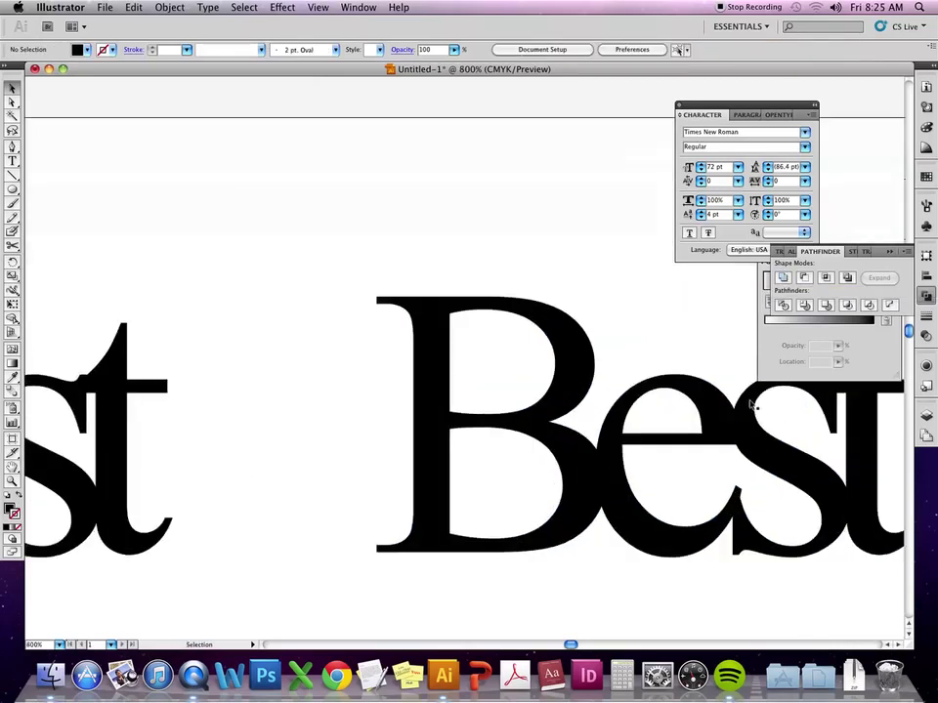
pyautogui.moveTo(702, 445); pyautogui.dragTo(470, 403)
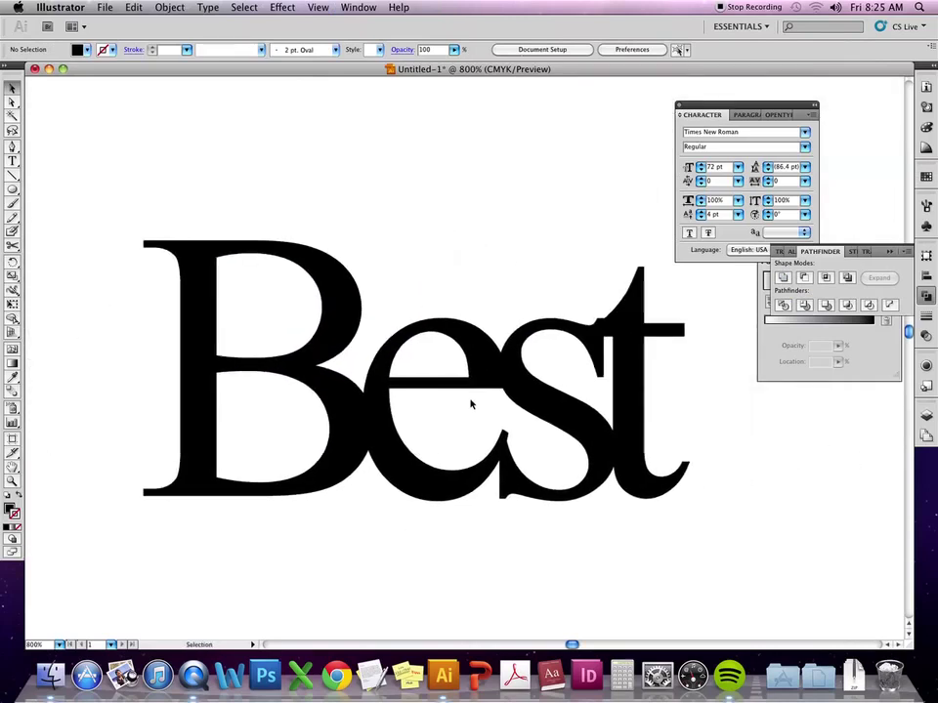
# Zoom in and pull the B–e junction anchor into a smoother position.
pyautogui.click(366, 404)
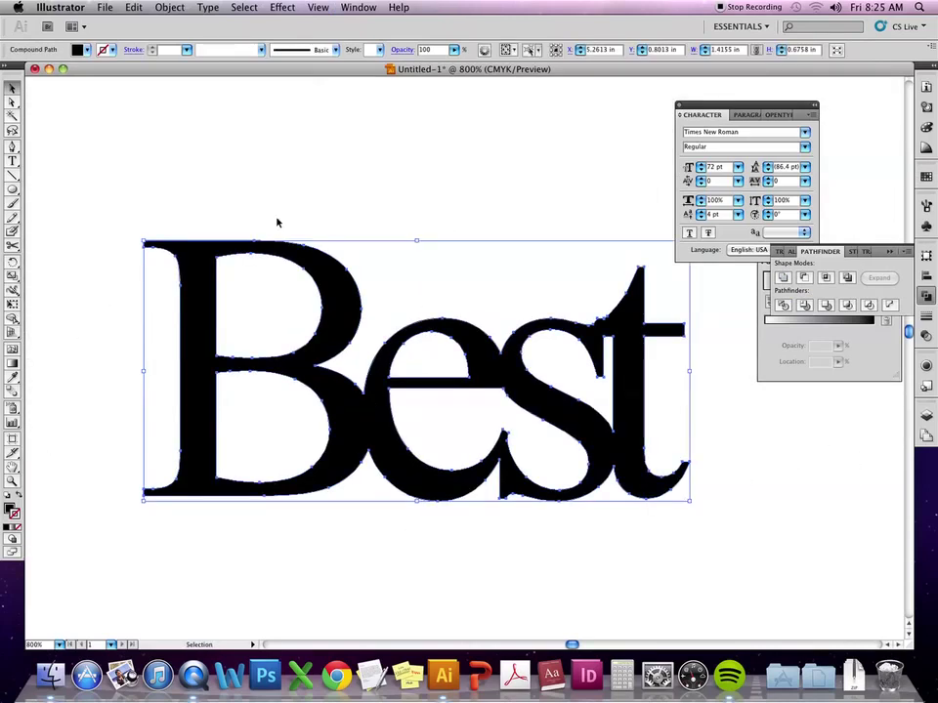
pyautogui.click(11, 102)
pyautogui.click(12, 146)
pyautogui.press('a')
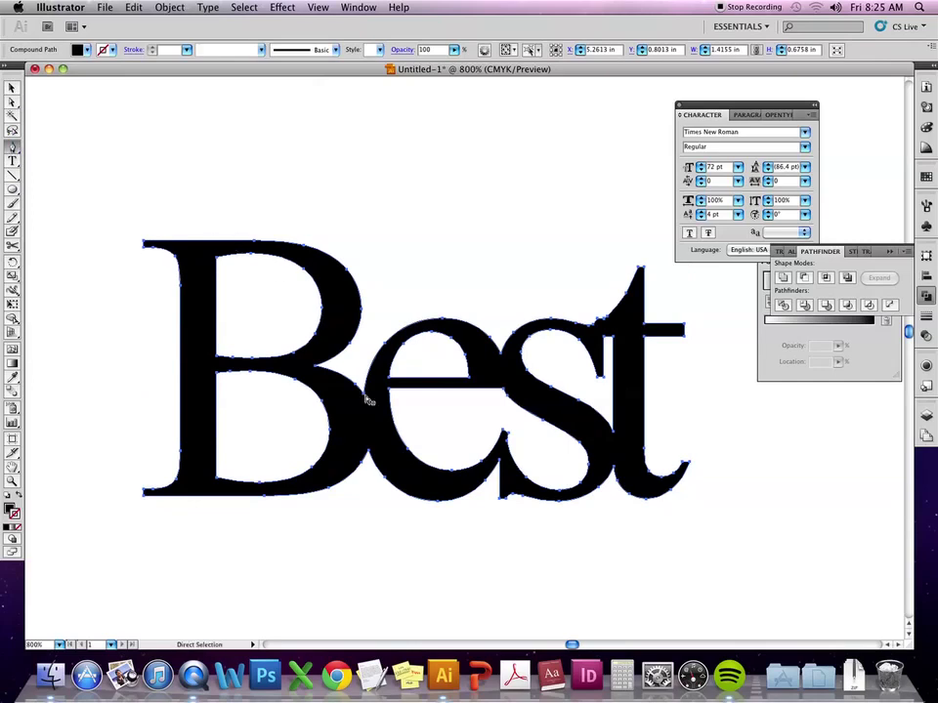
pyautogui.click(369, 400)
pyautogui.press('super+equal')
pyautogui.press('super+equal')
pyautogui.press('super+equal')
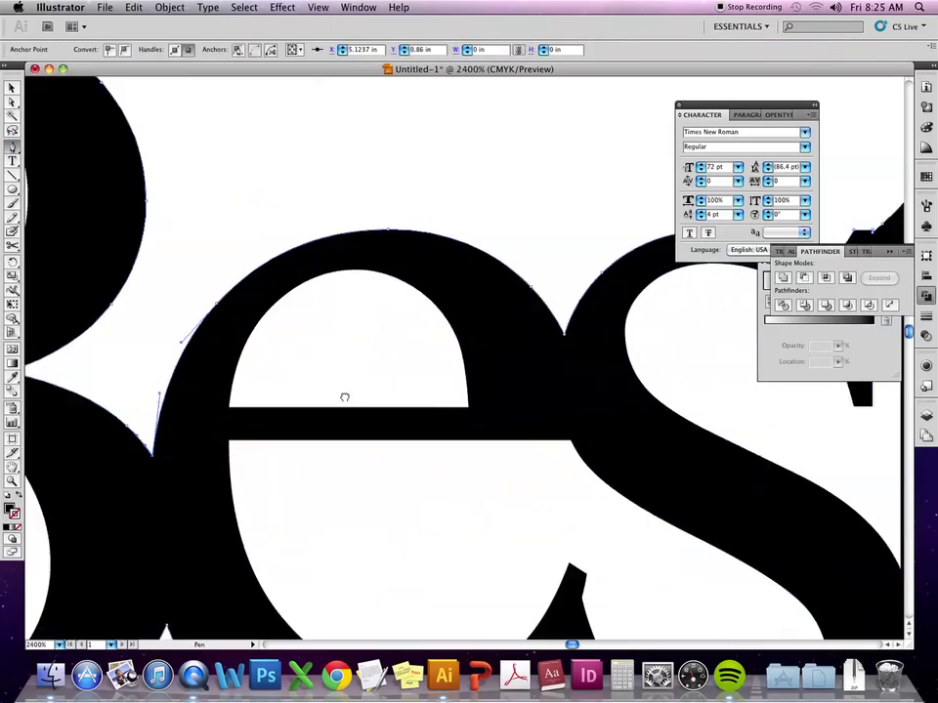
pyautogui.moveTo(276, 399); pyautogui.dragTo(510, 400)
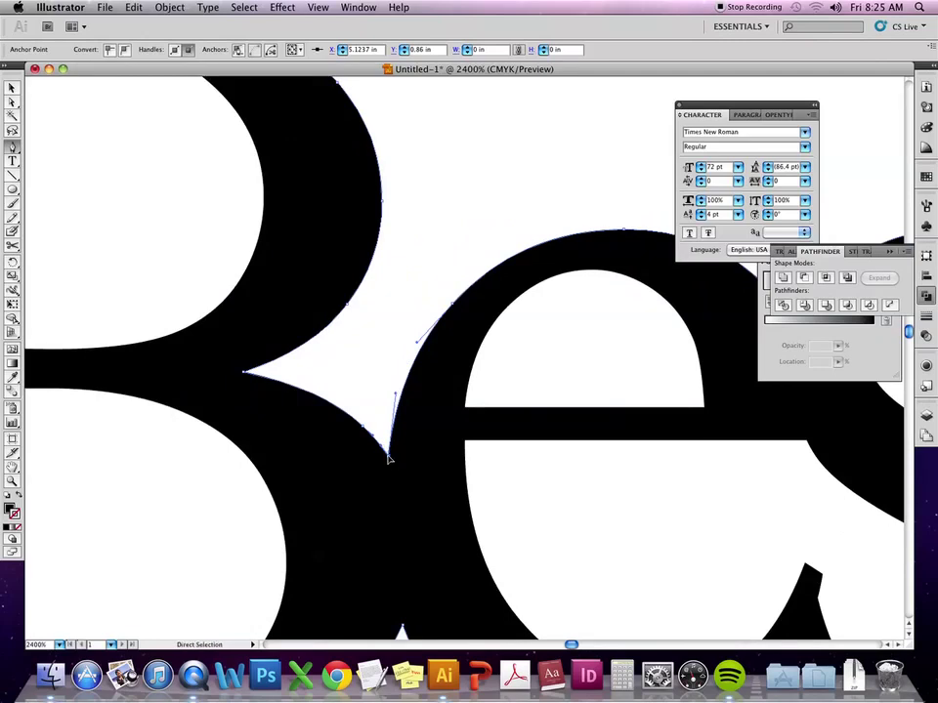
pyautogui.press('-')
pyautogui.moveTo(387, 453); pyautogui.dragTo(386, 440)
# Round the lower B–e junction into a curve with Convert Anchor Point.
pyautogui.moveTo(418, 387); pyautogui.dragTo(418, 375)
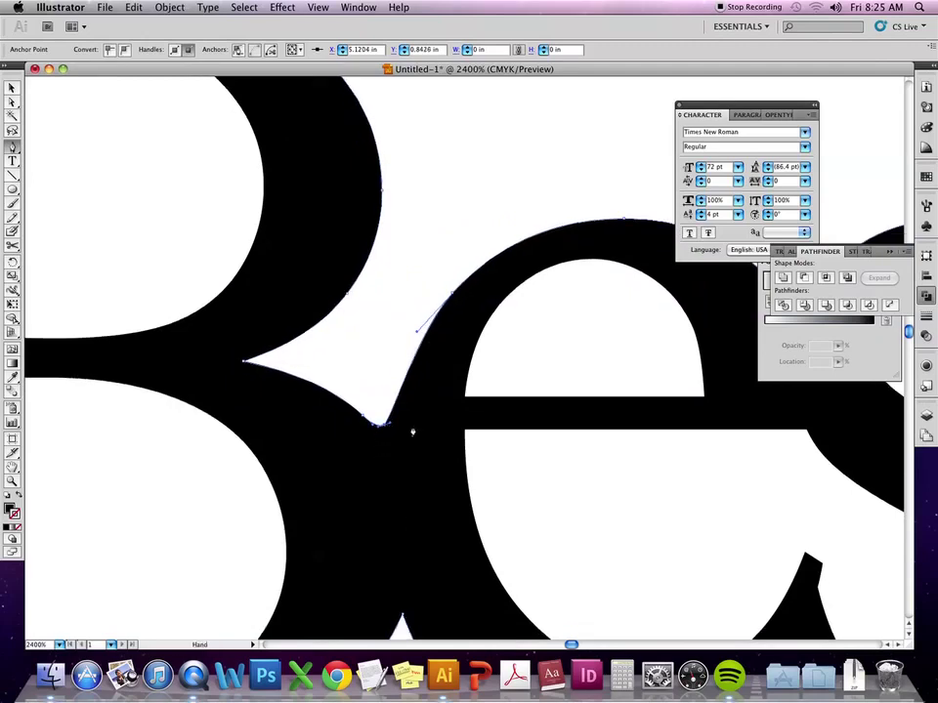
pyautogui.scroll(-5, 418, 375)
pyautogui.hotkey('shift', 'c')
pyautogui.click(422, 363)
pyautogui.moveTo(422, 364)
pyautogui.mouseDown()
pyautogui.moveTo(434, 364)
pyautogui.moveTo(425, 364)
pyautogui.moveTo(424, 381)
pyautogui.mouseUp()
# Round the lower and upper e–s junctions into smooth curves.
pyautogui.hscroll(5, 632, 377)
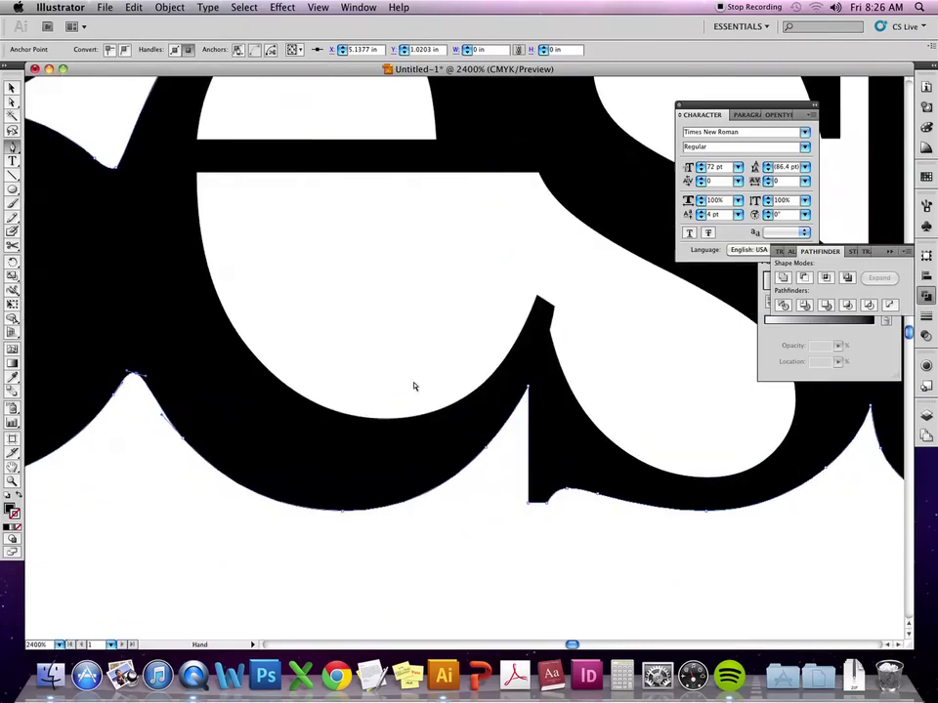
pyautogui.click(529, 388)
pyautogui.hotkey('shift', 'c')
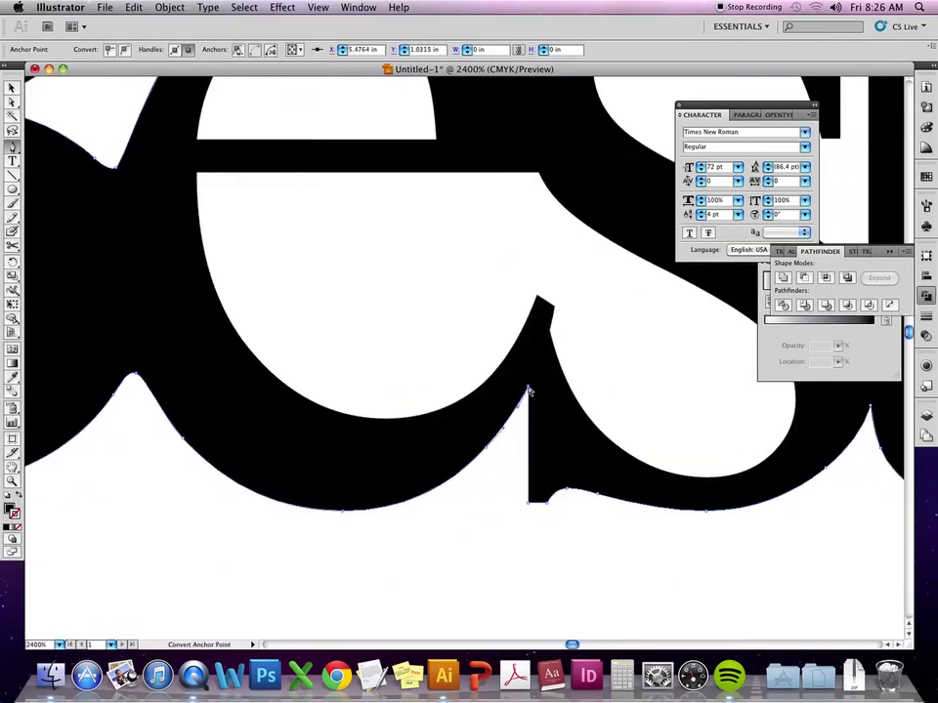
pyautogui.moveTo(529, 388); pyautogui.dragTo(524, 414)
pyautogui.scroll(4, 544, 309)
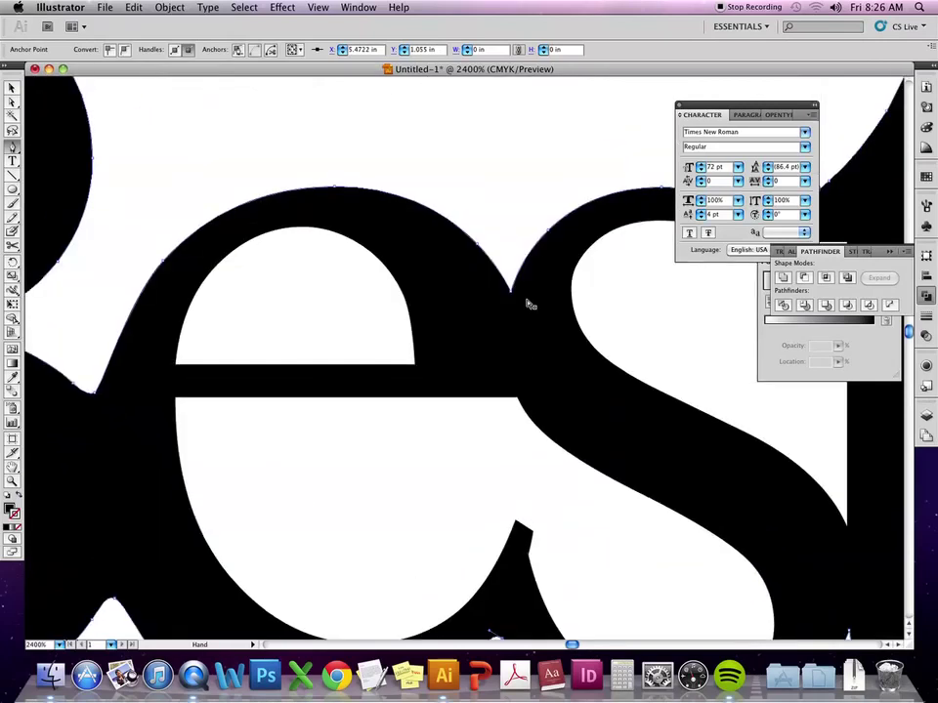
pyautogui.scroll(1, 528, 305)
pyautogui.moveTo(510, 295)
pyautogui.mouseDown()
pyautogui.moveTo(507, 305)
pyautogui.moveTo(520, 304)
pyautogui.moveTo(513, 304)
pyautogui.mouseUp()
pyautogui.hscroll(5, 548, 299)
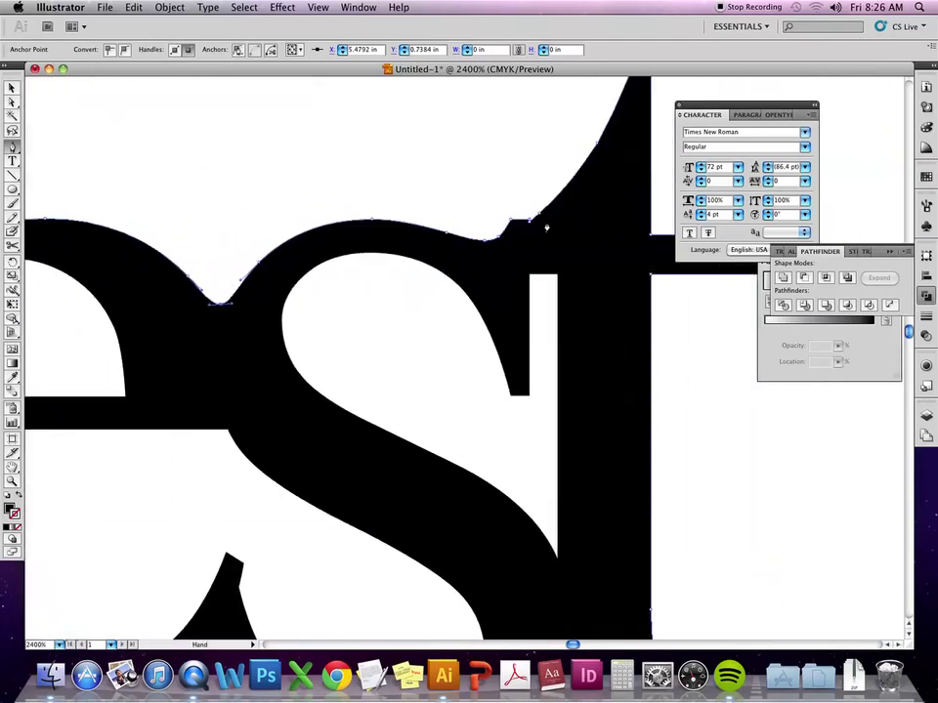
# Delete the extra anchor to remove the bump and reshape the curve at the s–t join.
pyautogui.hscroll(2, 537, 234)
pyautogui.scroll(1, 537, 234)
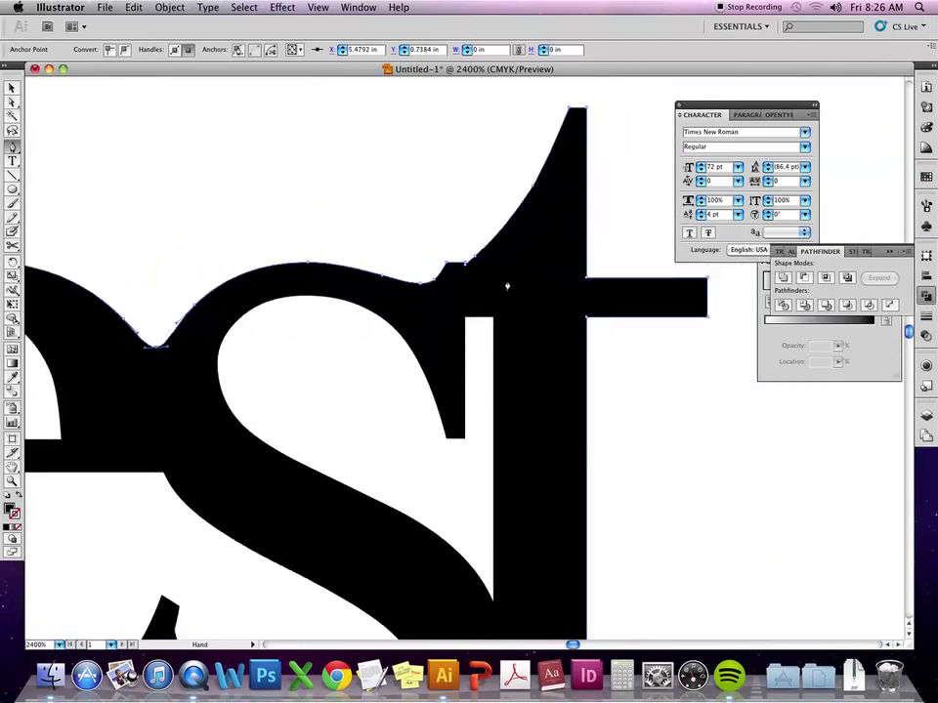
pyautogui.scroll(1, 507, 285)
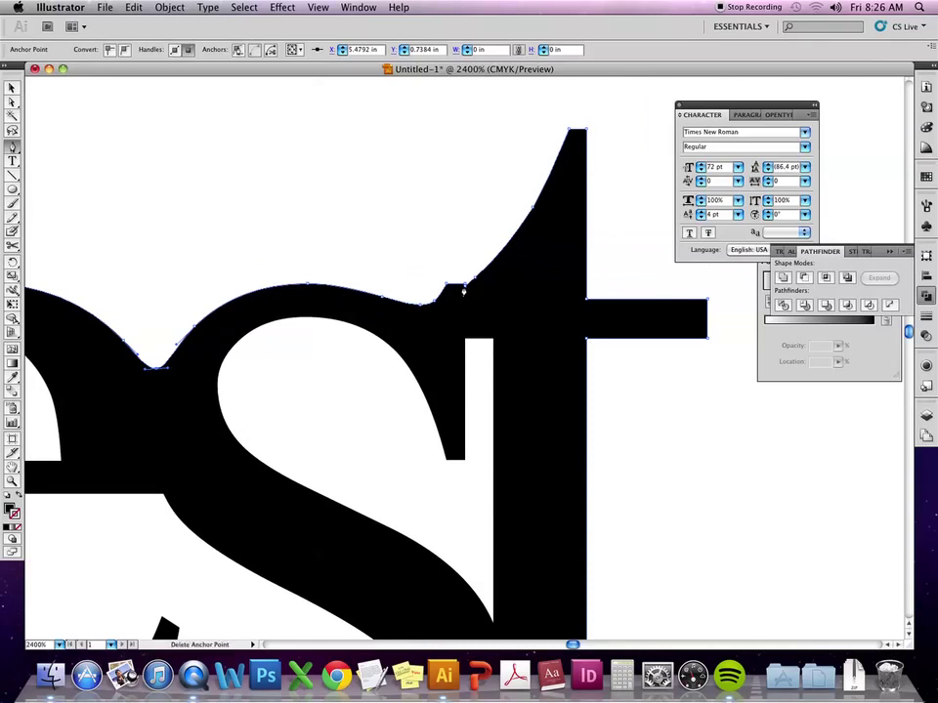
pyautogui.click(465, 290)
pyautogui.click(465, 288)
pyautogui.moveTo(440, 310); pyautogui.dragTo(453, 311)
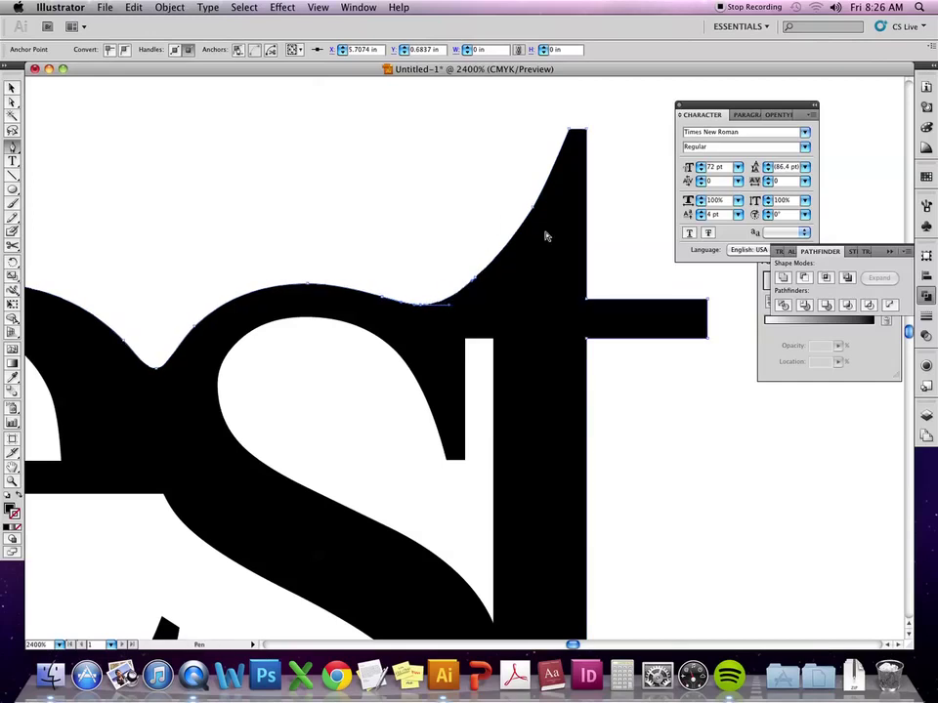
pyautogui.keyDown('super'); pyautogui.click(492, 233); pyautogui.keyUp('super')
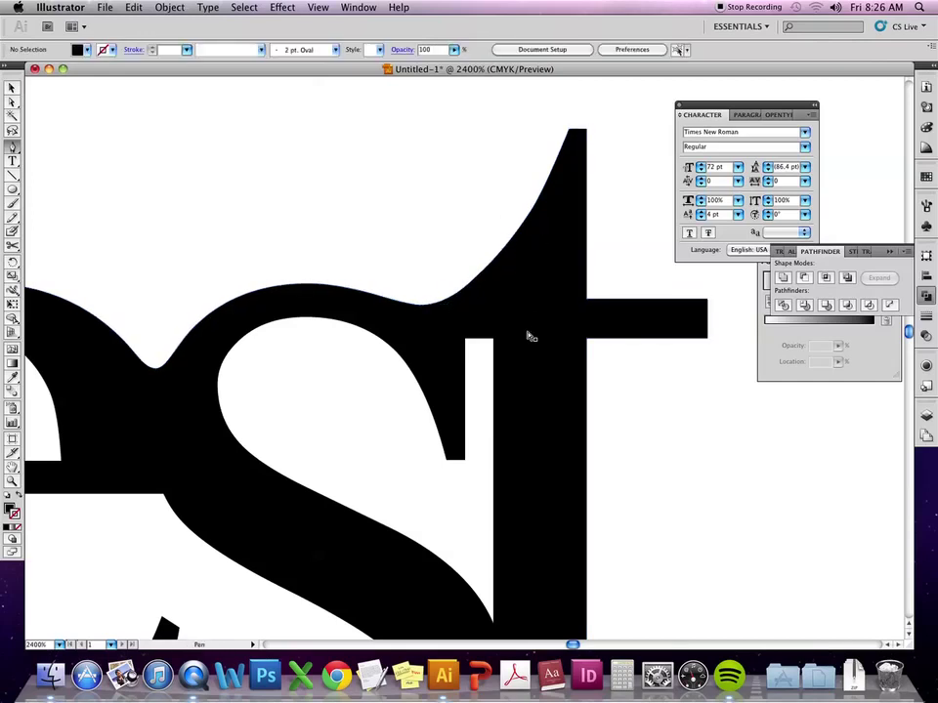
pyautogui.keyDown('super'); pyautogui.click(478, 278); pyautogui.keyUp('super')
pyautogui.click(476, 282)
pyautogui.click(587, 218)
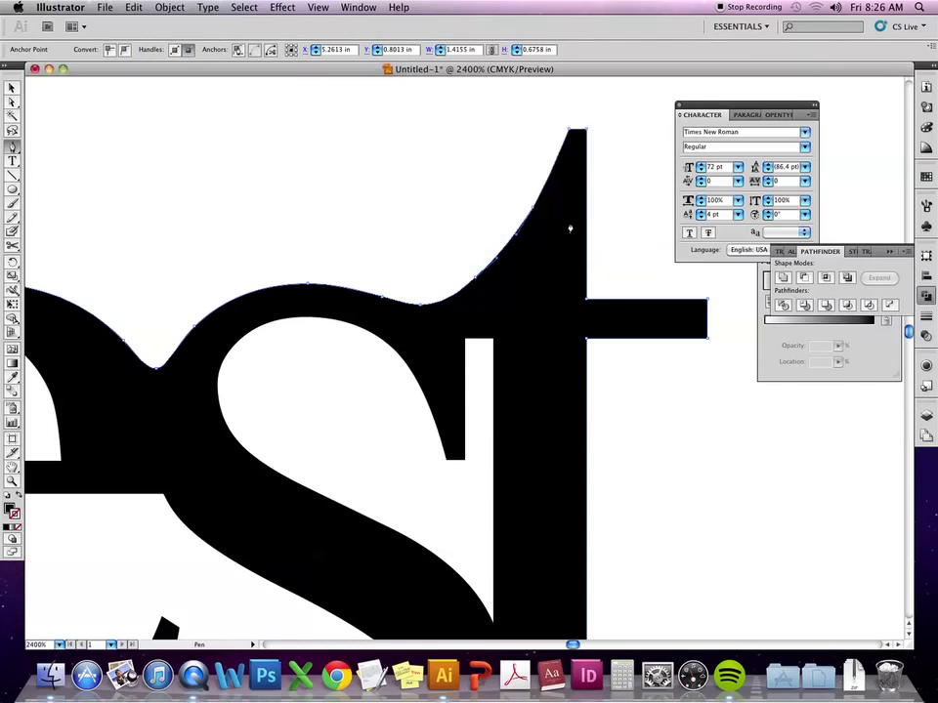
pyautogui.click(474, 283)
# Lower the t's shoulder, pull the s–t junction anchor down and convert it to smooth.
pyautogui.press('super')
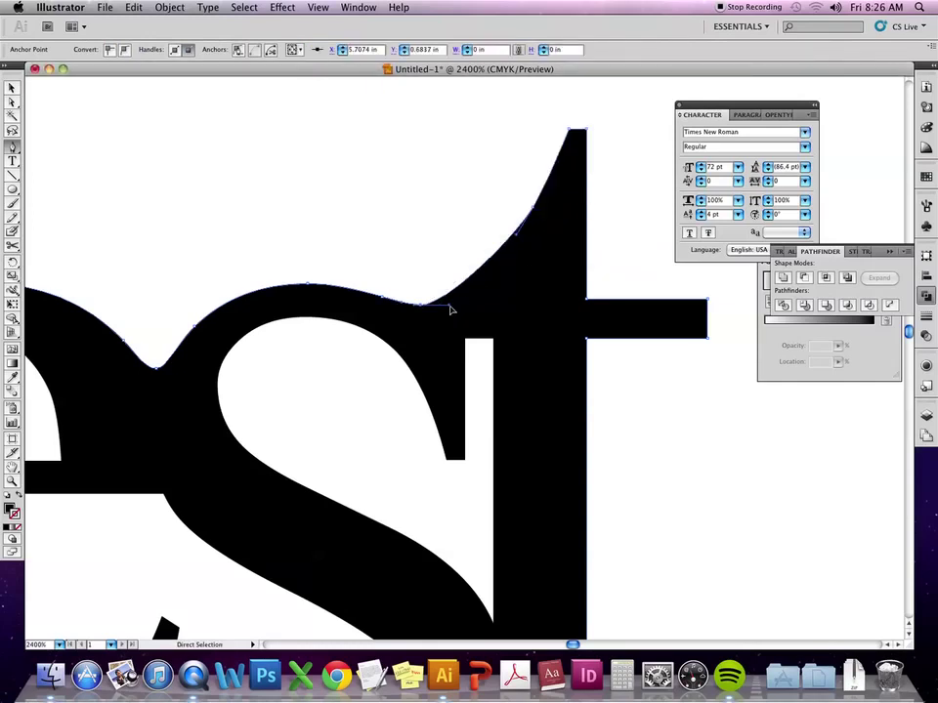
pyautogui.moveTo(451, 309); pyautogui.dragTo(546, 324)
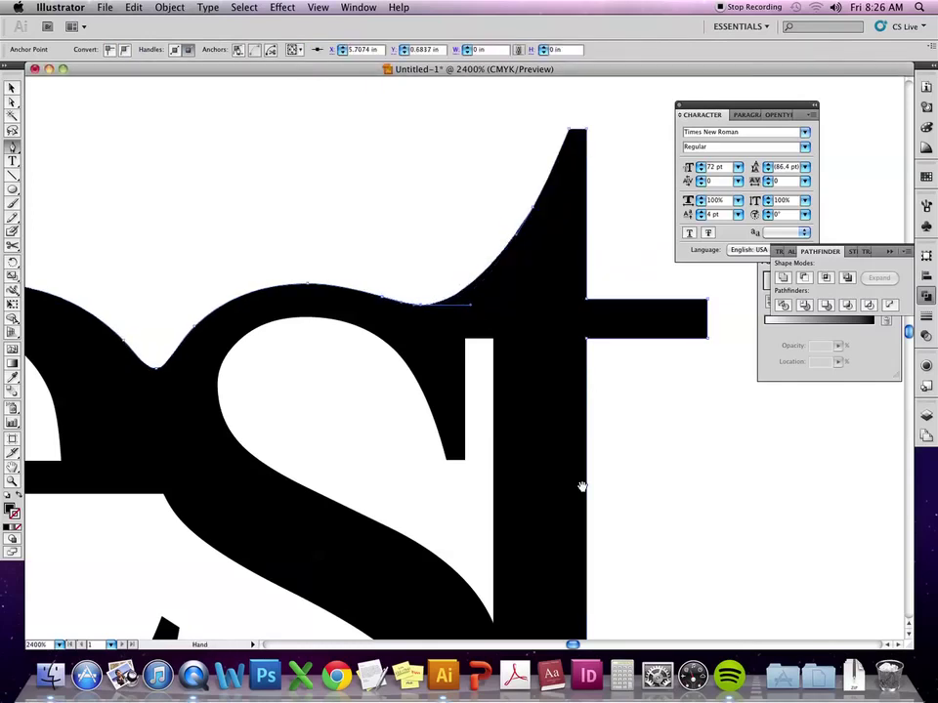
pyautogui.moveTo(581, 456); pyautogui.dragTo(565, 329)
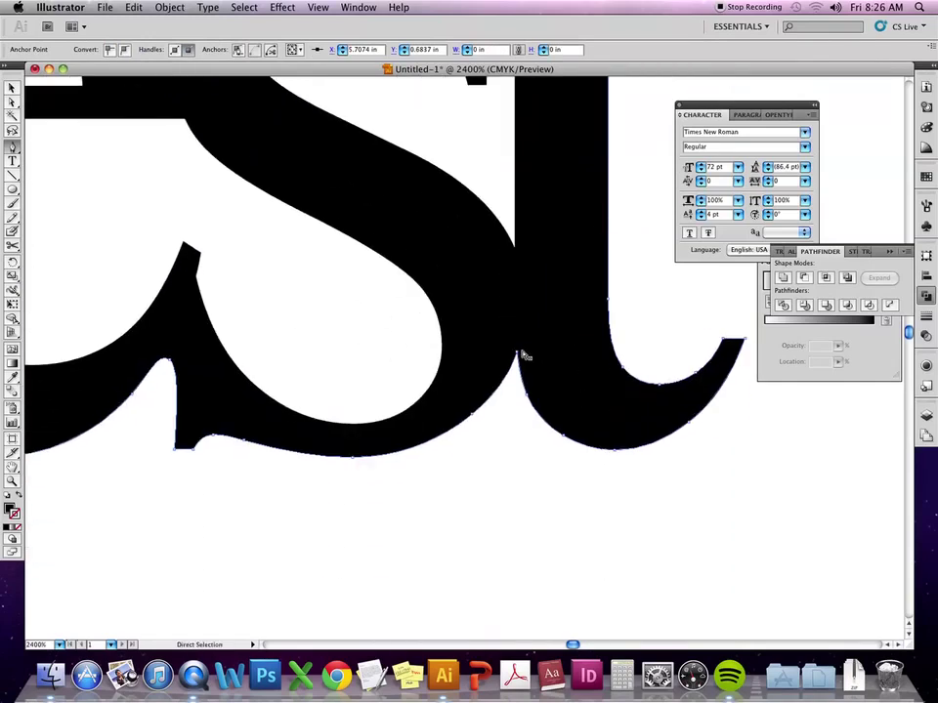
pyautogui.moveTo(520, 354); pyautogui.dragTo(513, 383)
pyautogui.hotkey('shift', 'c')
pyautogui.press('a')
pyautogui.click(525, 427)
pyautogui.press('super+minus')
pyautogui.press('super+minus')
pyautogui.press('super+minus')
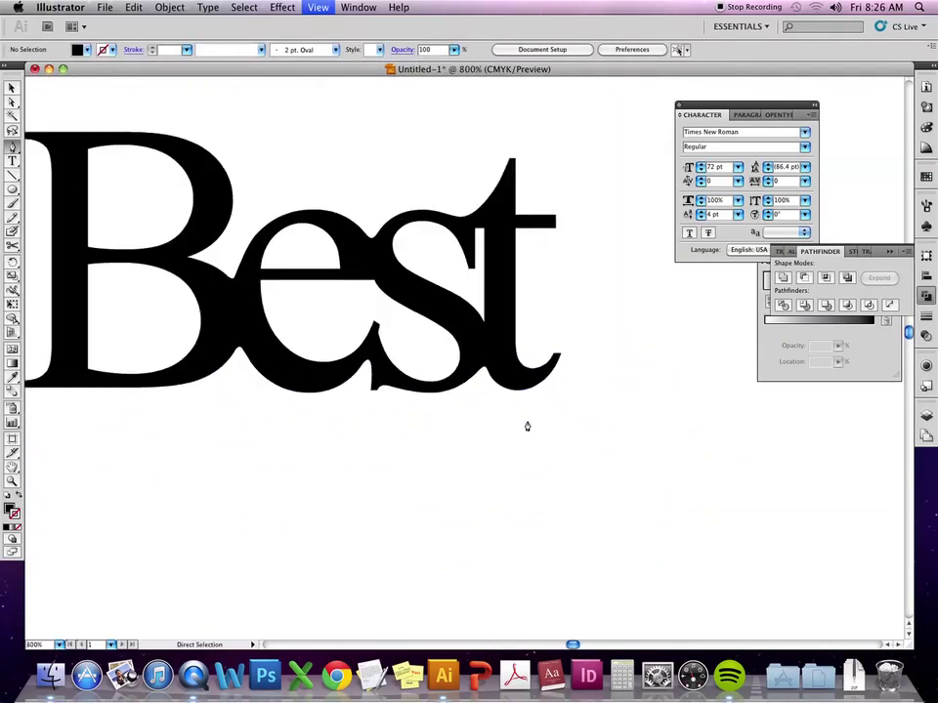
pyautogui.press('super+minus')
pyautogui.press('p')
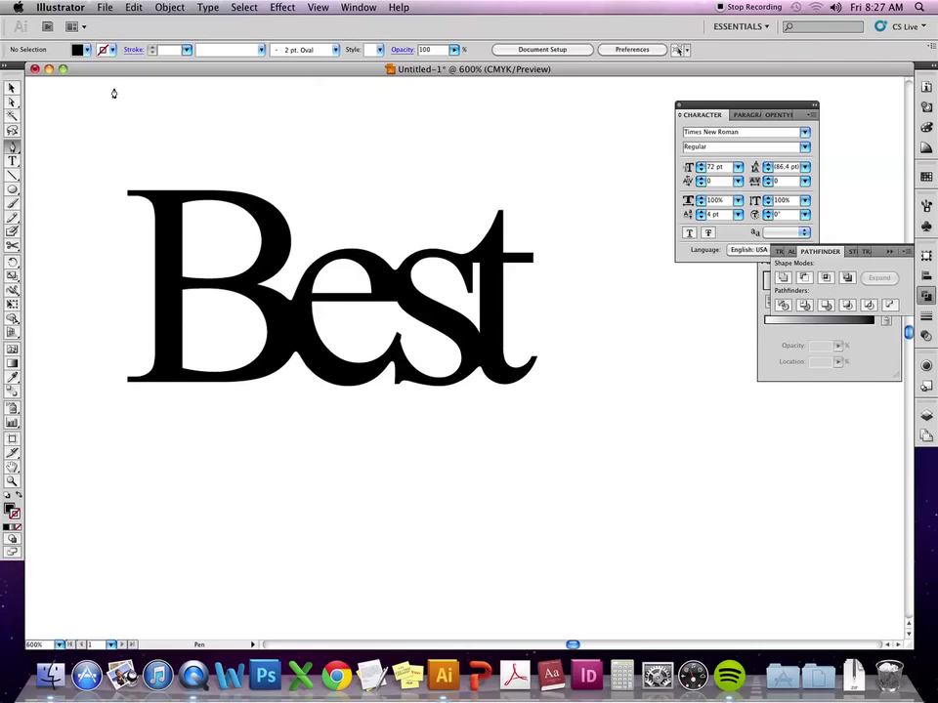
pyautogui.click(12, 88)
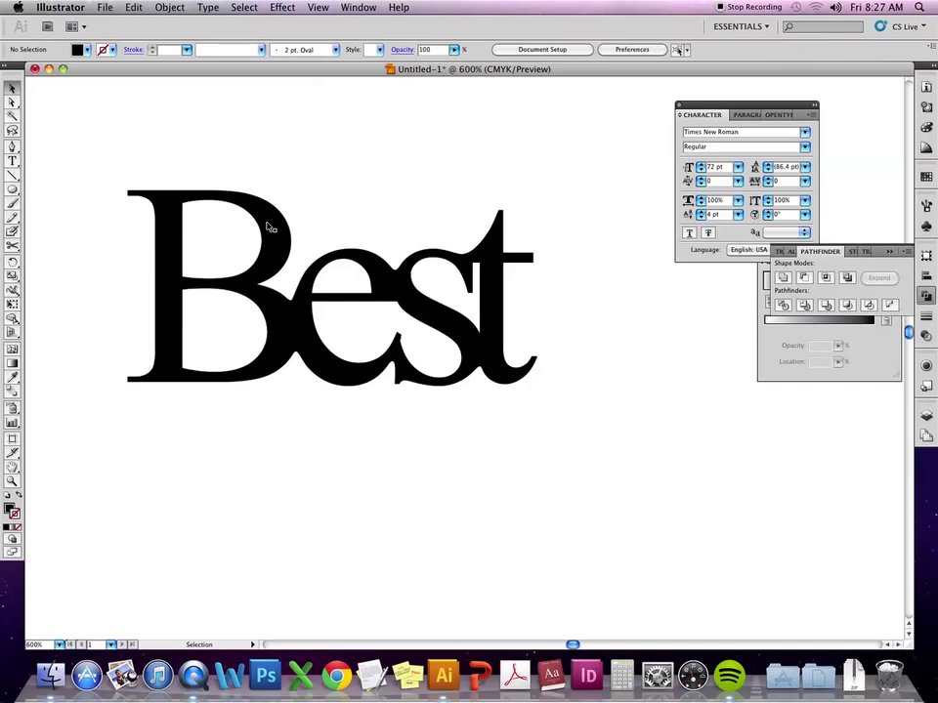
# Fill the Best shape with red after clearing a trial red-orange outline.
pyautogui.click(289, 331)
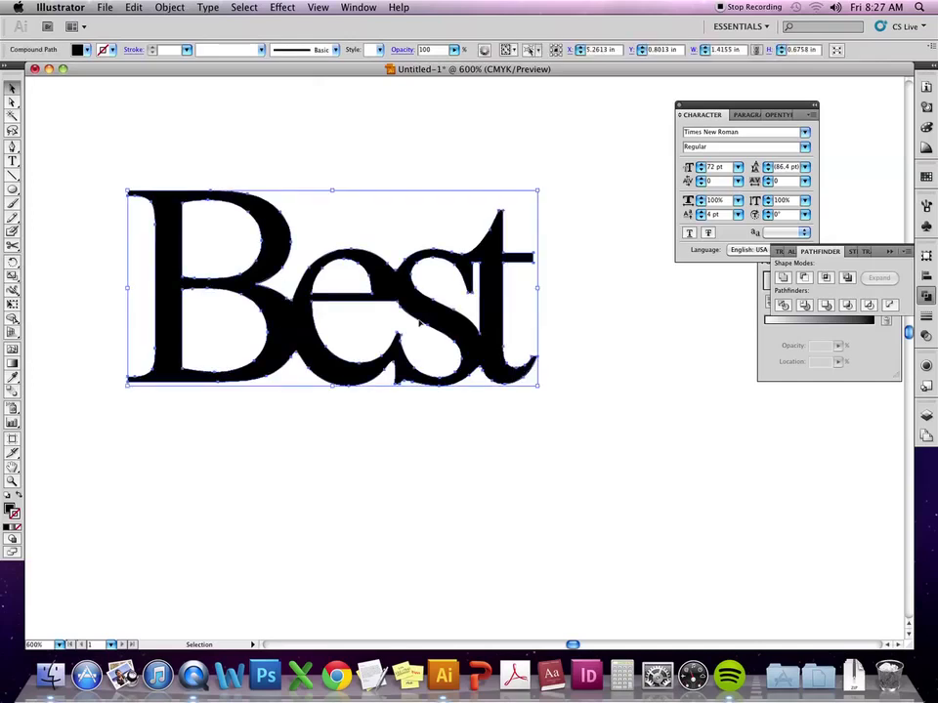
pyautogui.click(926, 177)
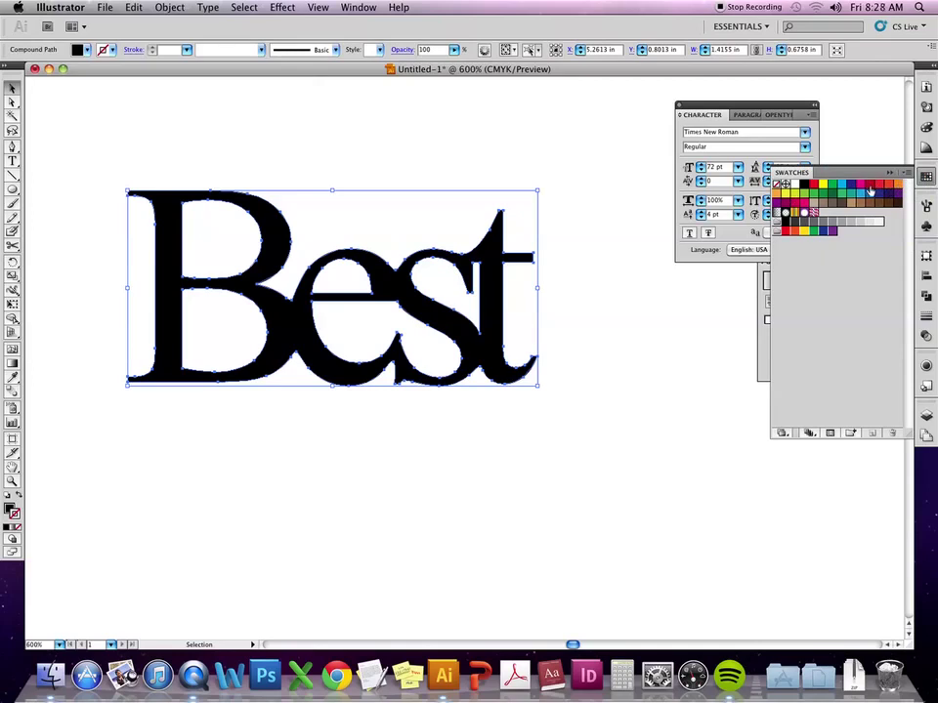
pyautogui.click(887, 188)
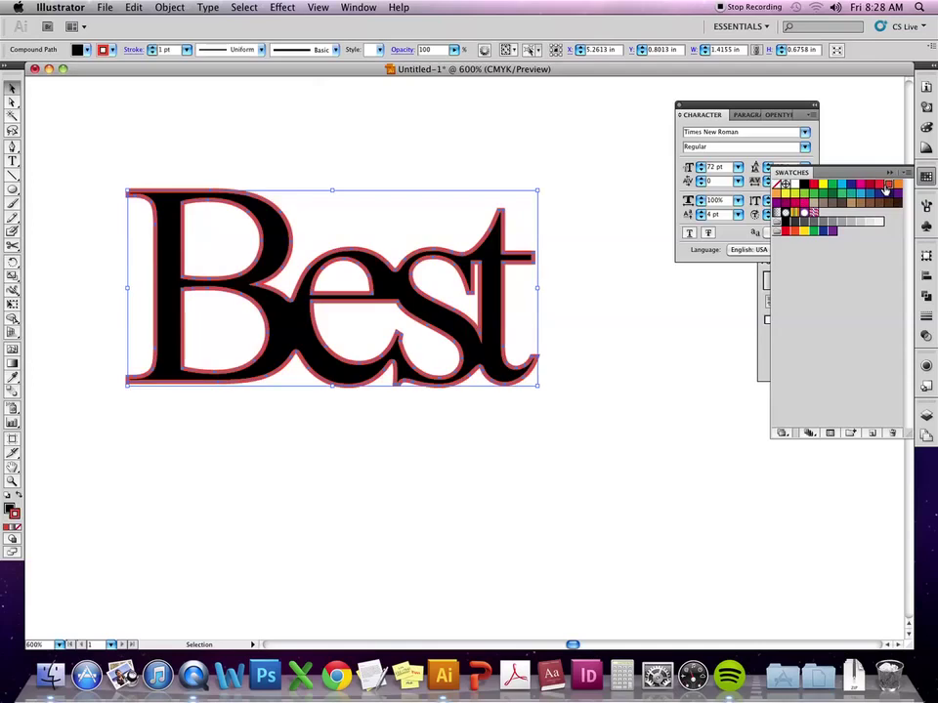
pyautogui.click(15, 498)
pyautogui.click(15, 498)
pyautogui.click(15, 510)
pyautogui.click(18, 528)
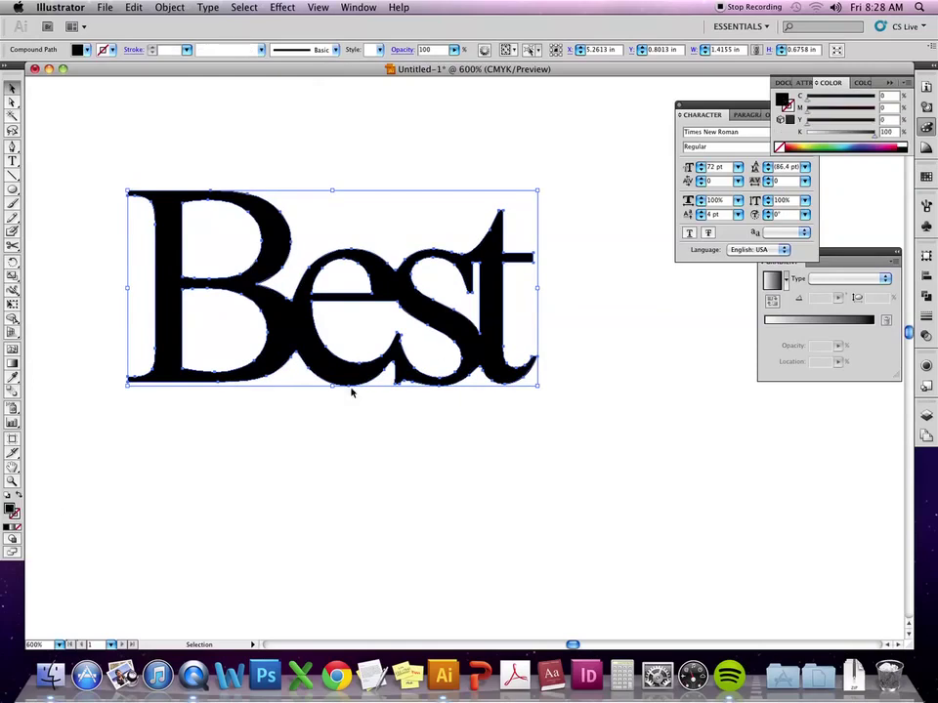
pyautogui.click(927, 177)
pyautogui.click(927, 177)
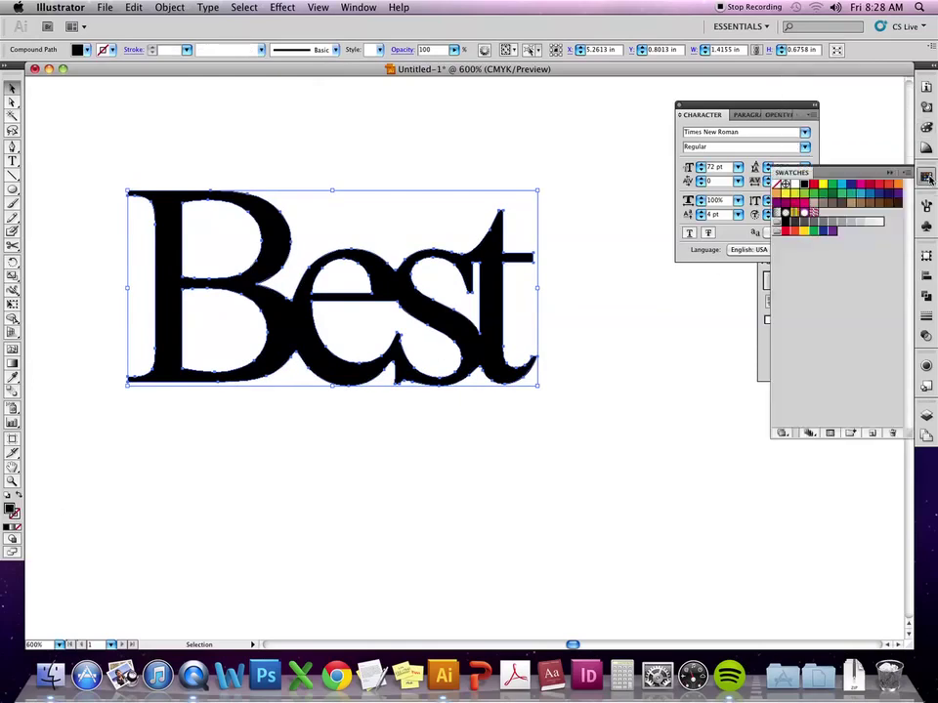
pyautogui.click(891, 189)
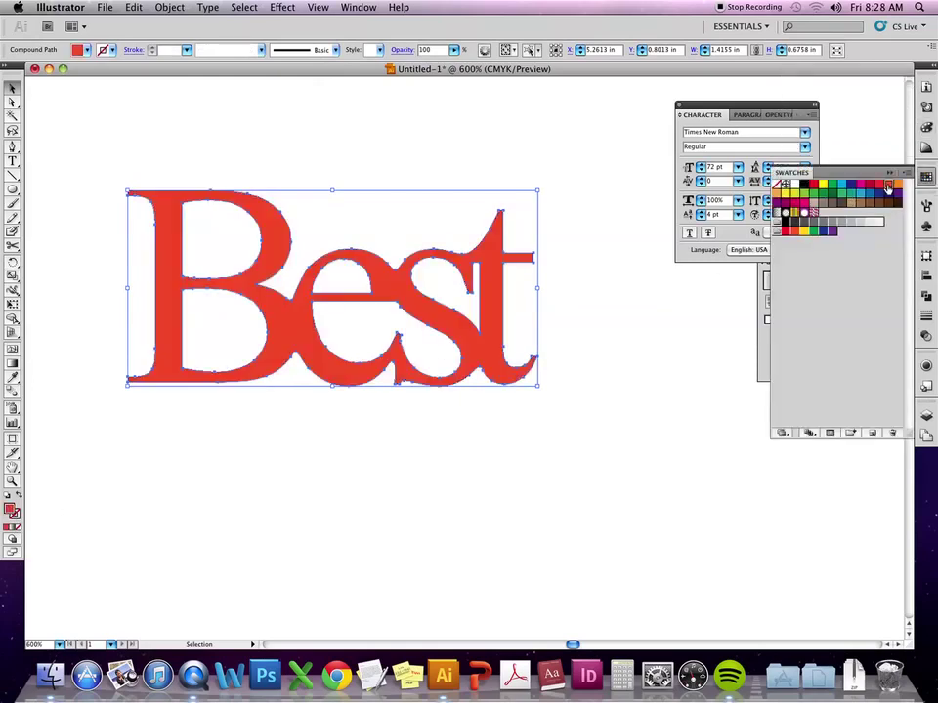
pyautogui.click(688, 365)
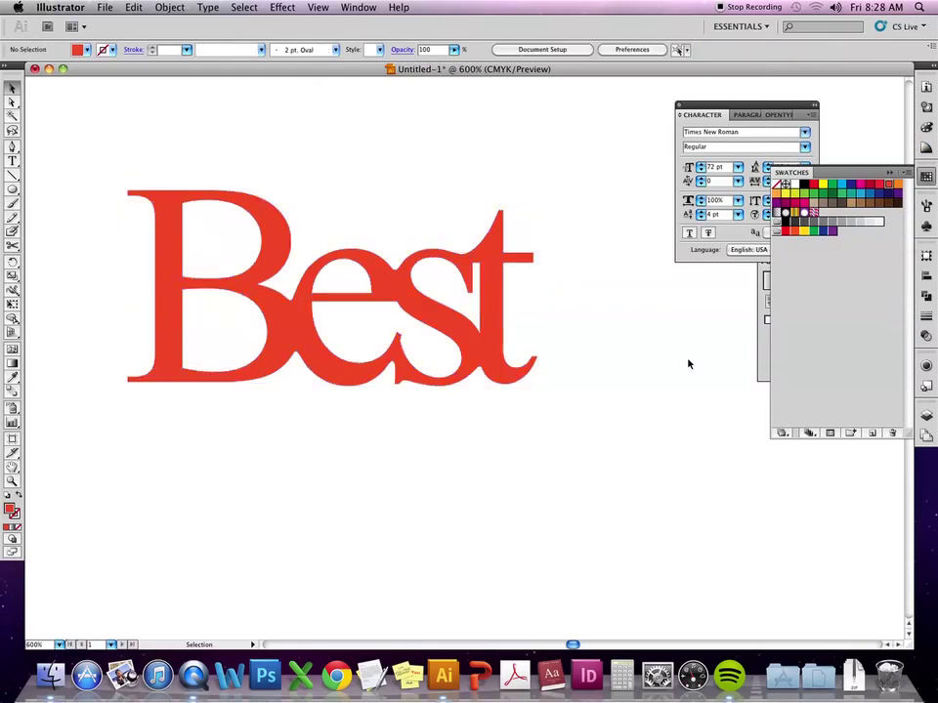
# Give Best a black outline and zoom in on the lettering.
pyautogui.click(490, 278)
pyautogui.click(14, 517)
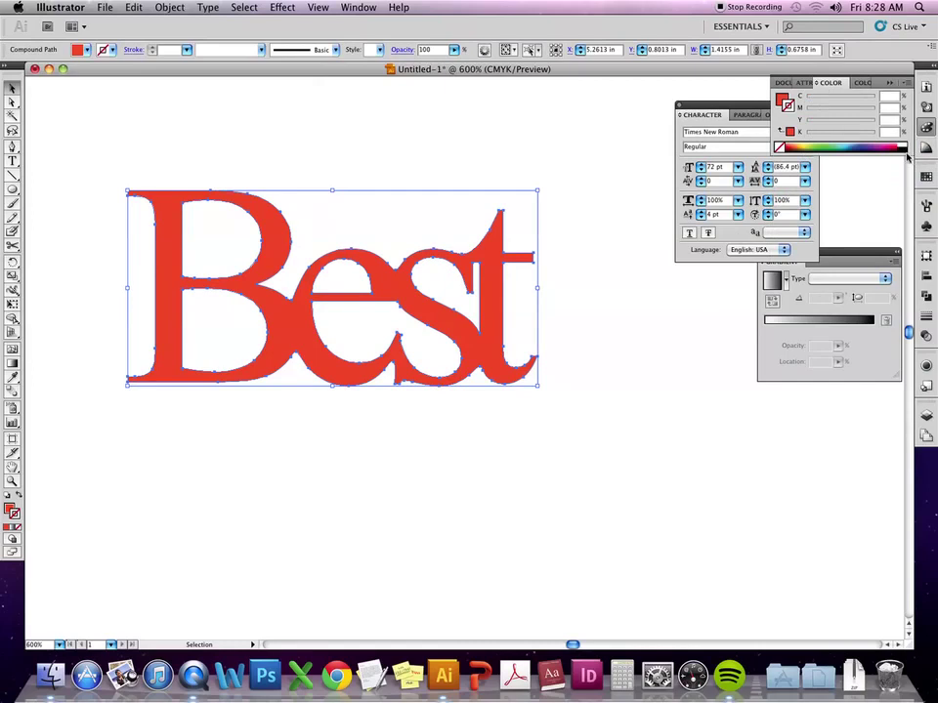
pyautogui.click(906, 146)
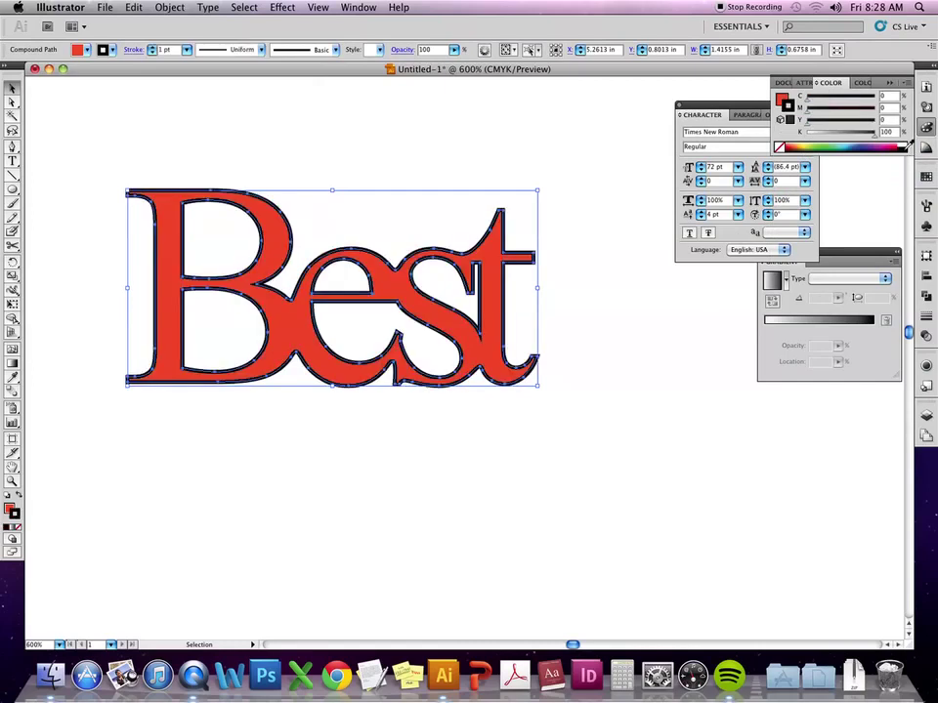
pyautogui.click(892, 86)
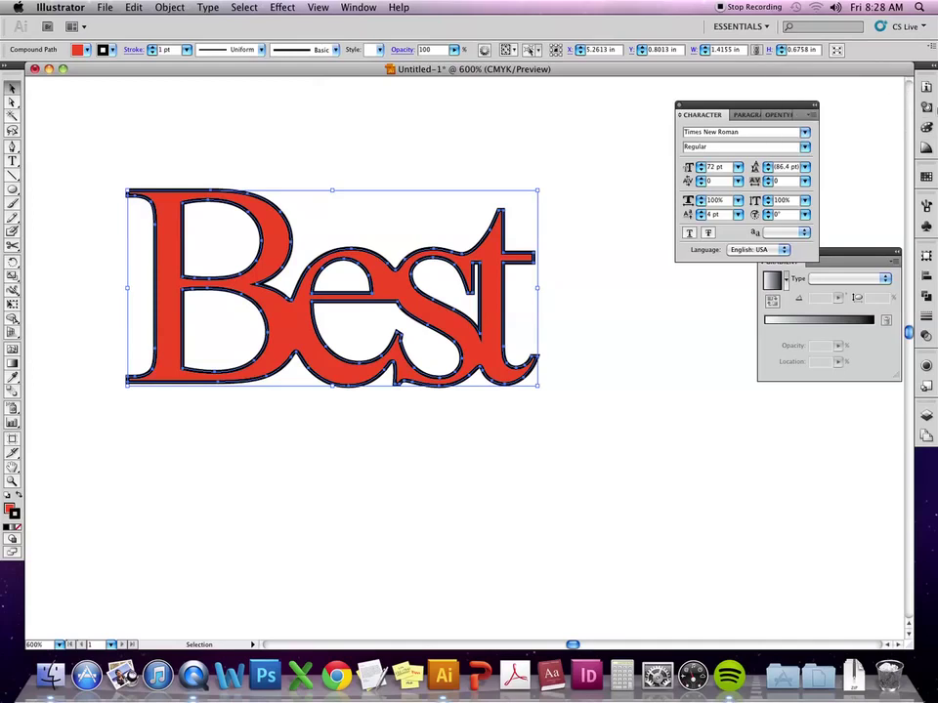
pyautogui.click(605, 467)
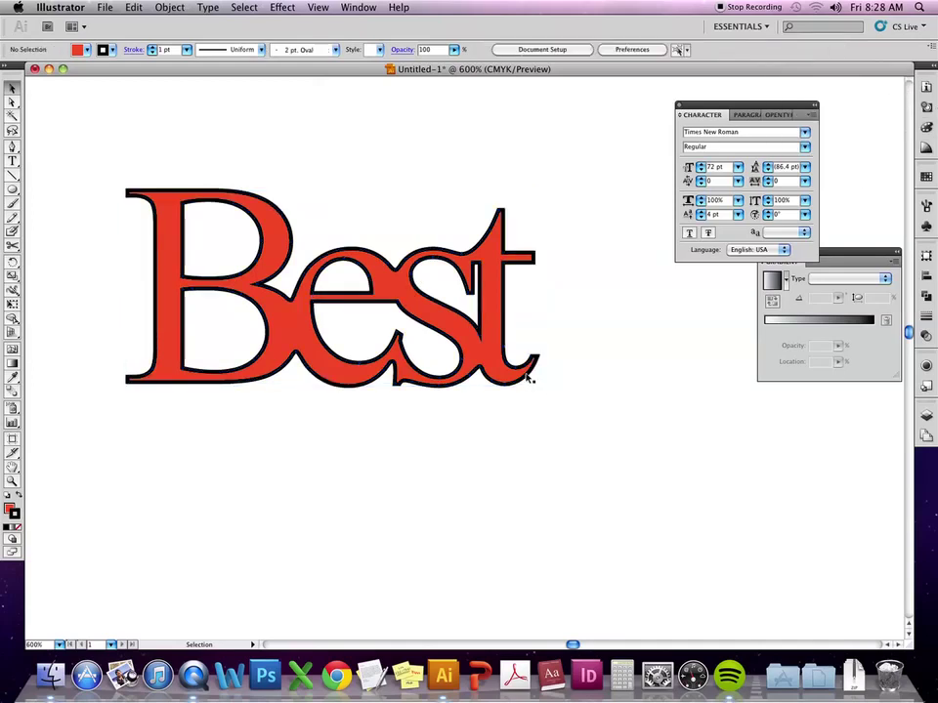
pyautogui.click(530, 380)
pyautogui.press('a')
pyautogui.press('super+equal')
pyautogui.press('super+equal')
pyautogui.press('super+equal')
pyautogui.press('super+equal')
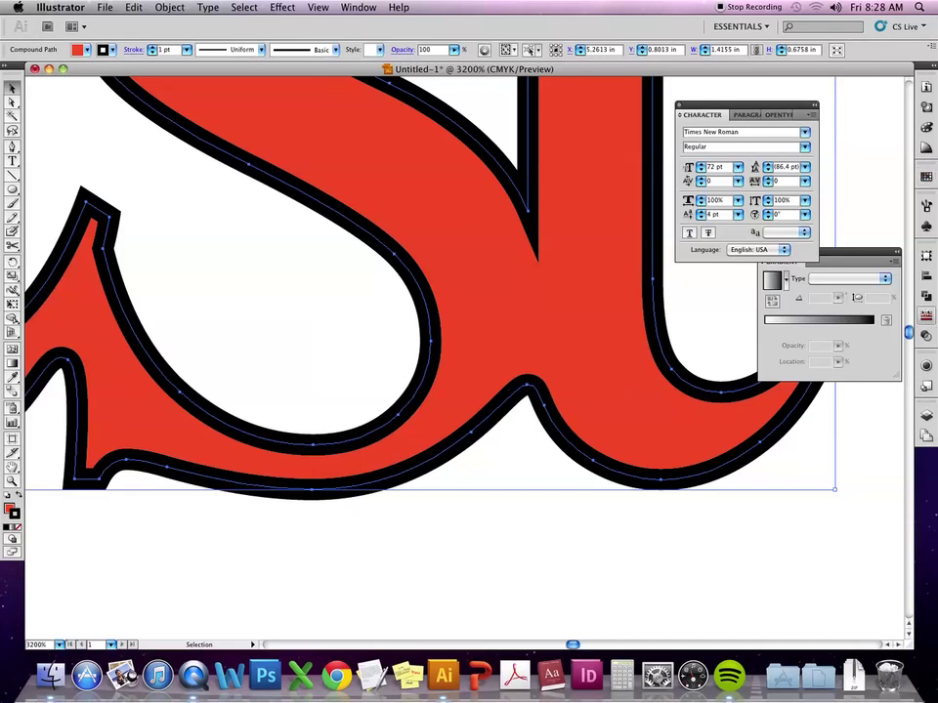
# Move the Character and Gradient panels aside and set Best's stroke to Align Stroke to Inside.
pyautogui.moveTo(782, 104); pyautogui.dragTo(933, 440)
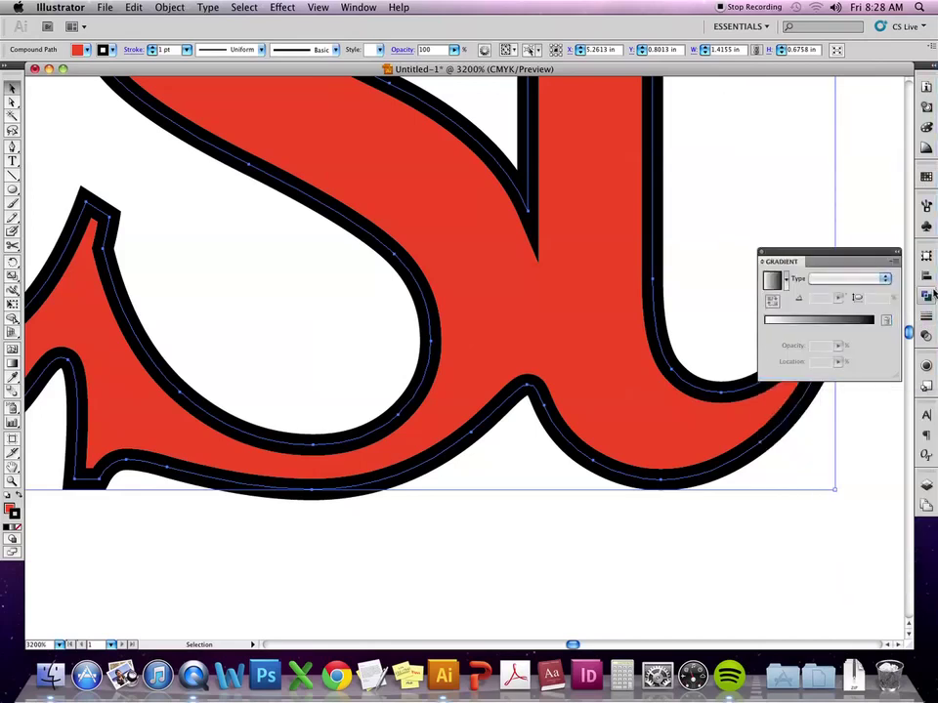
pyautogui.moveTo(866, 252); pyautogui.dragTo(928, 207)
pyautogui.click(926, 346)
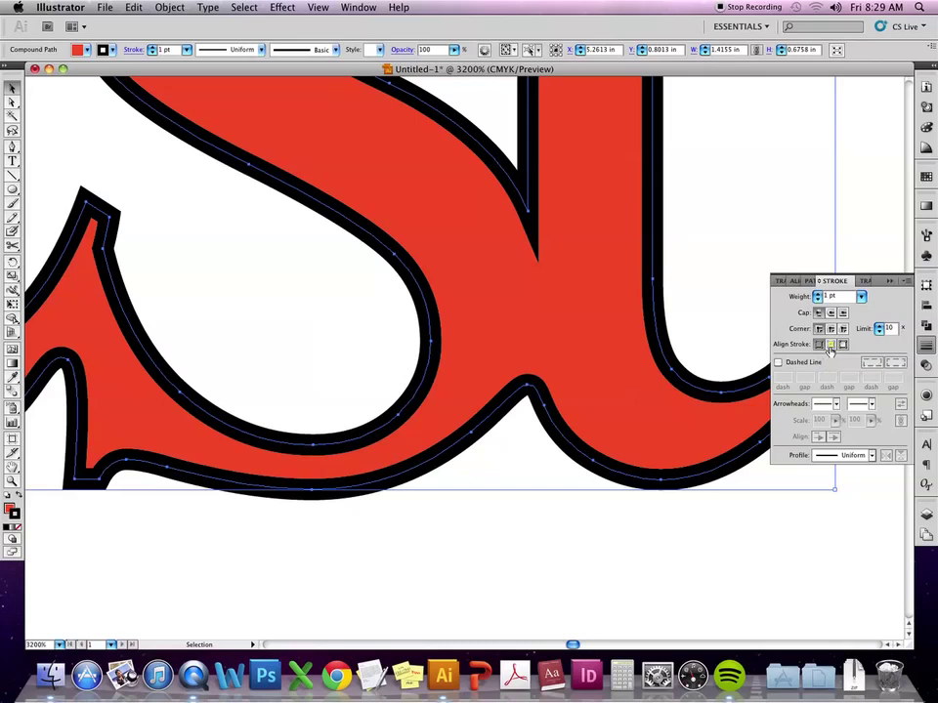
pyautogui.click(829, 346)
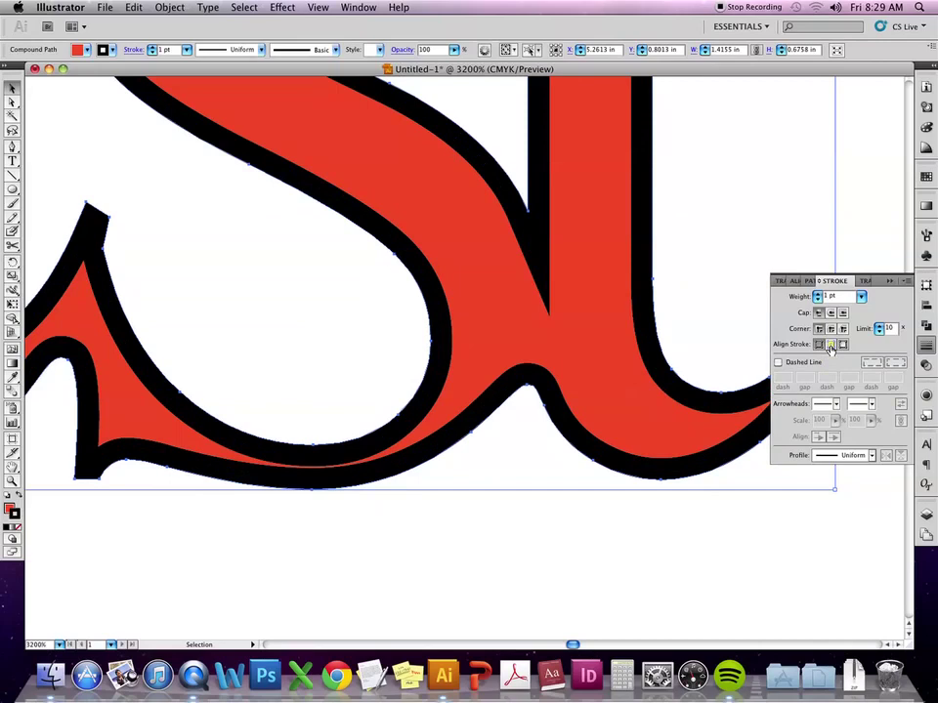
pyautogui.press('super+minus')
pyautogui.press('super+minus')
pyautogui.press('super+minus')
pyautogui.press('super+minus')
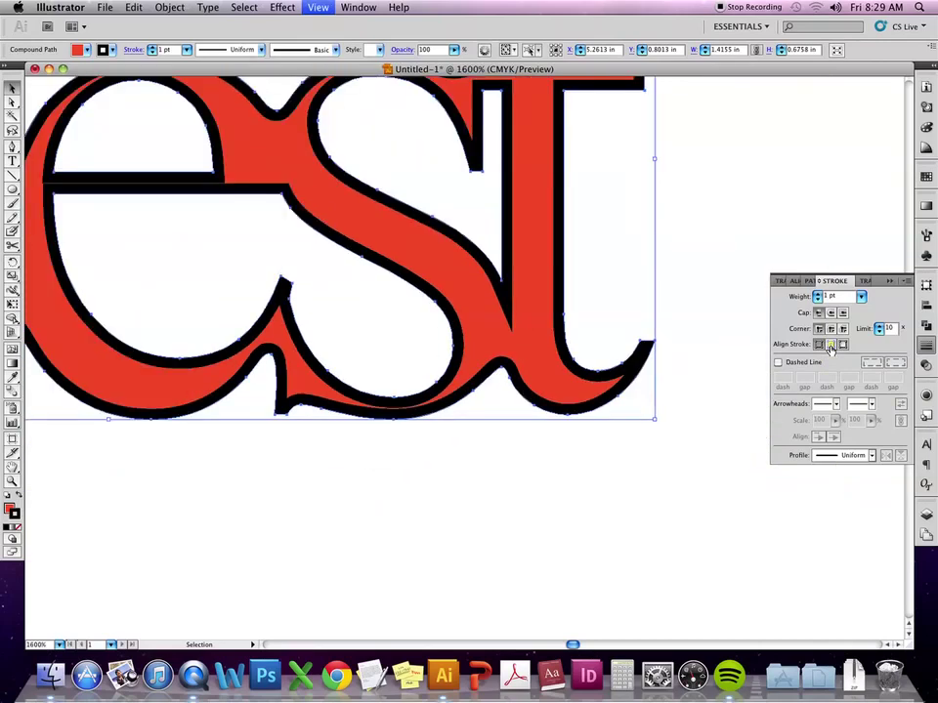
pyautogui.press('super+minus')
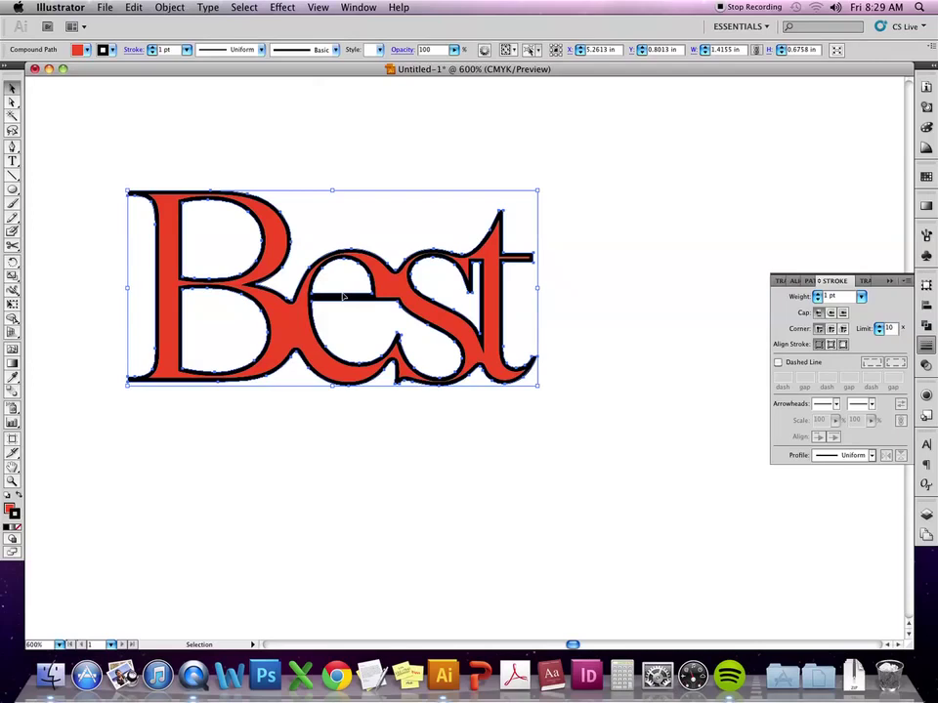
# Switch Best's outline to Align Stroke to Outside and inspect it up close.
pyautogui.click(842, 346)
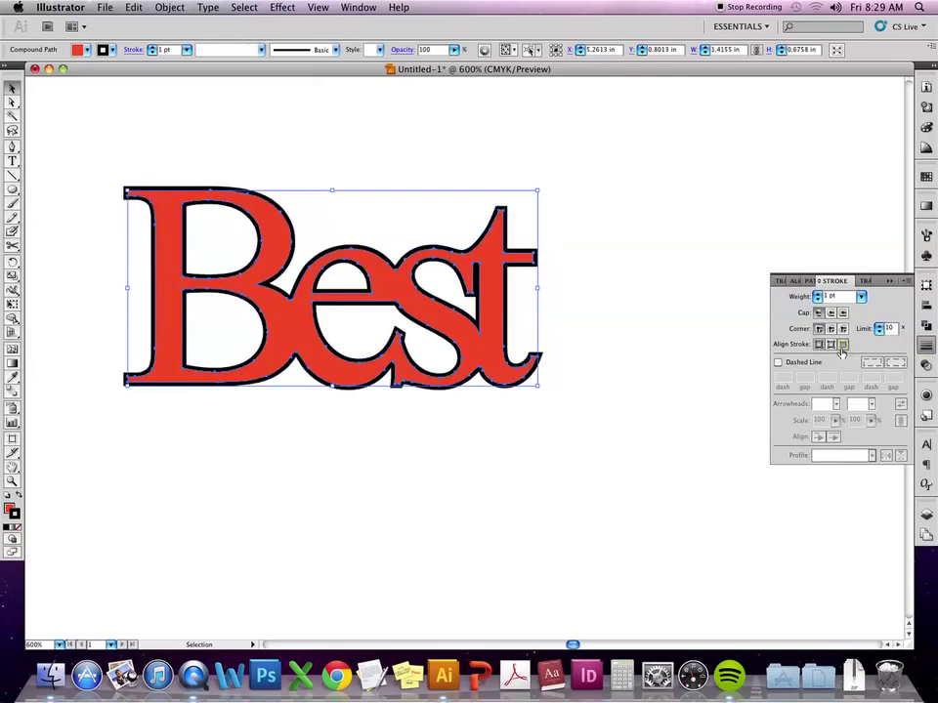
pyautogui.click(614, 476)
pyautogui.press('a')
pyautogui.press('super+equal')
pyautogui.press('super+equal')
pyautogui.press('super+equal')
pyautogui.press('super+equal')
pyautogui.press('super+equal')
pyautogui.press('v')
pyautogui.click(502, 358)
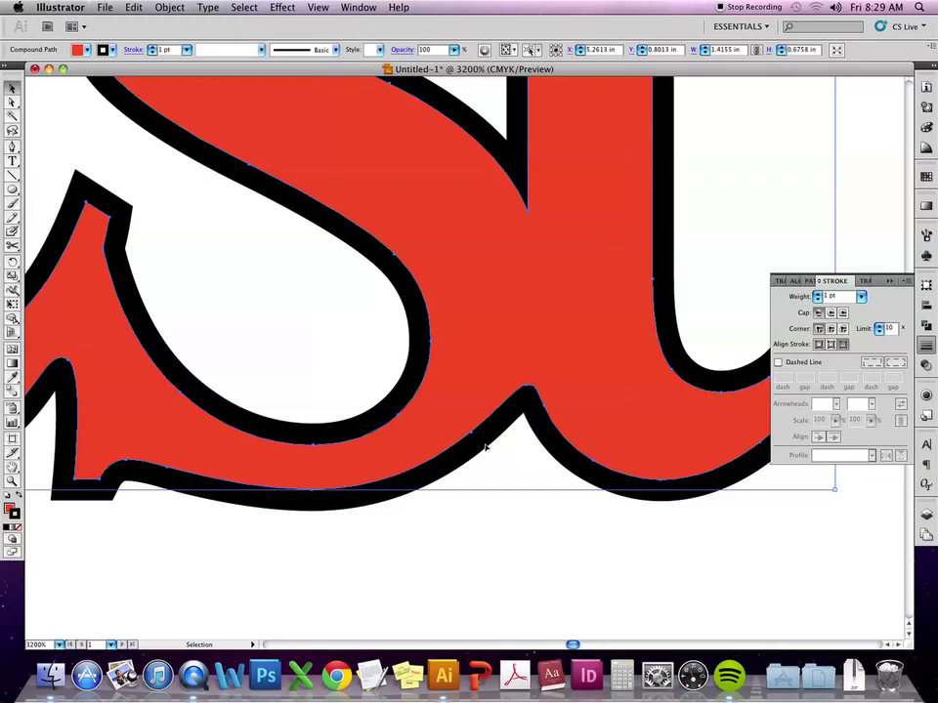
pyautogui.press('super+minus')
pyautogui.press('super+minus')
pyautogui.press('super+minus')
pyautogui.press('super+minus')
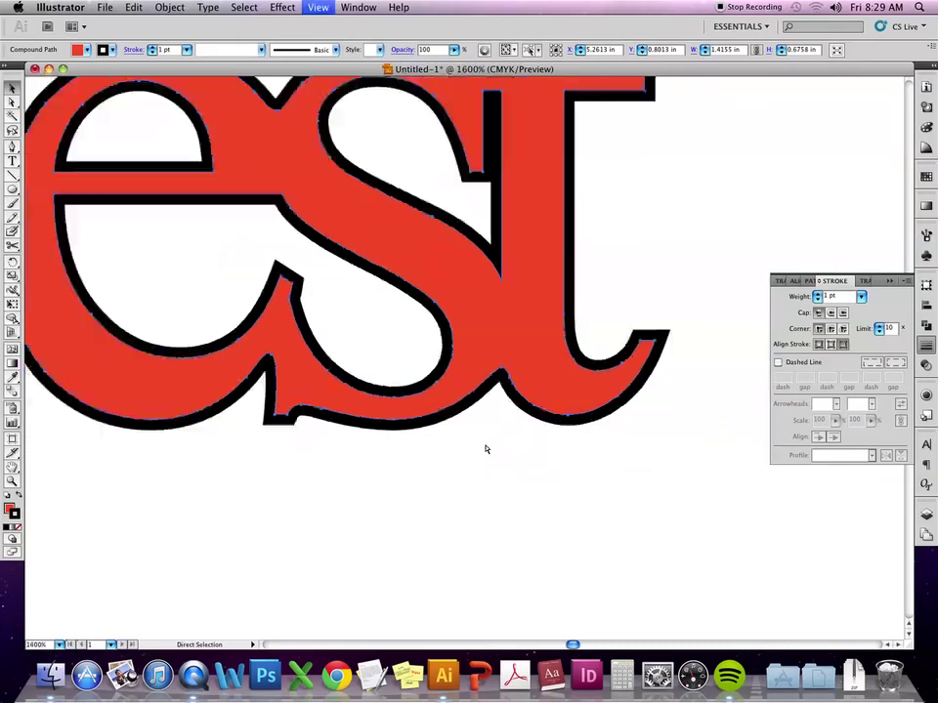
pyautogui.scroll(3, 498, 475)
pyautogui.hscroll(-3, 498, 475)
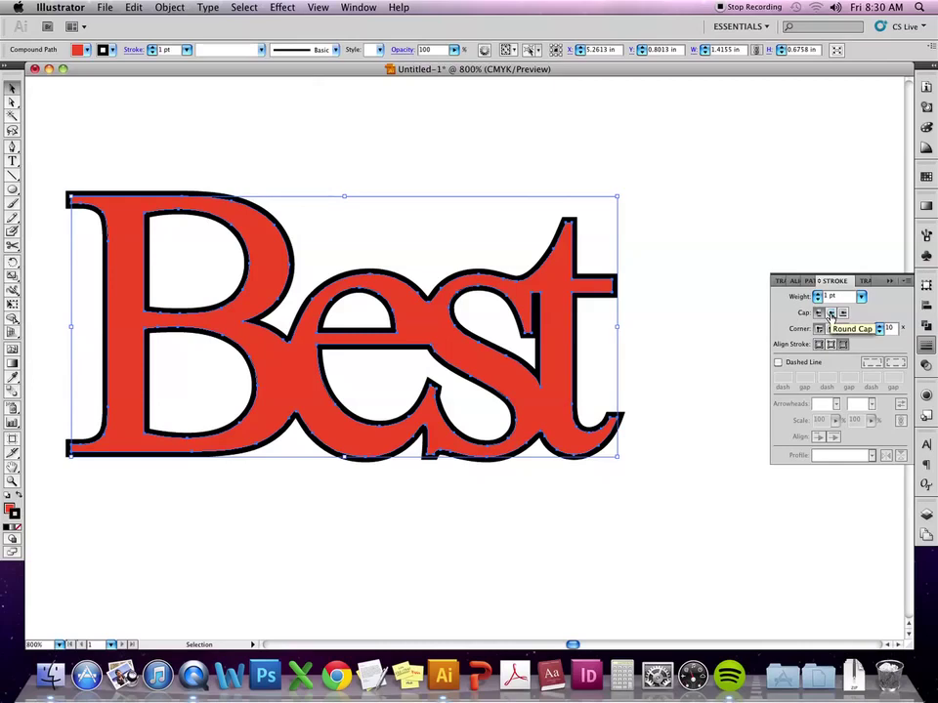
pyautogui.click(830, 314)
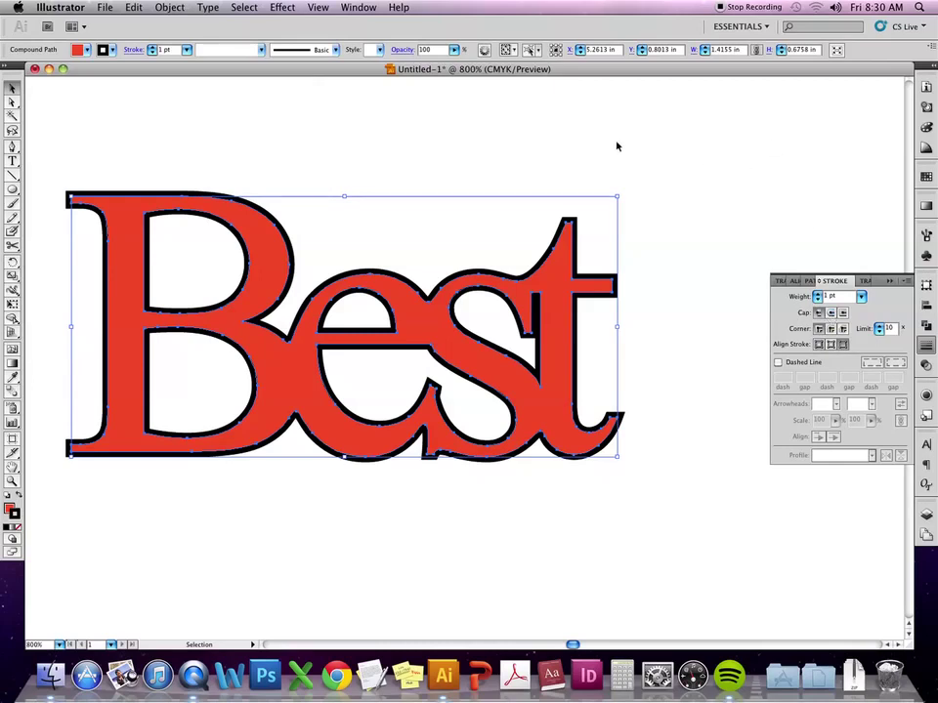
pyautogui.click(747, 174)
# Draw a straight line above Best with a 6 pt stroke and Round Cap ends.
pyautogui.click(13, 174)
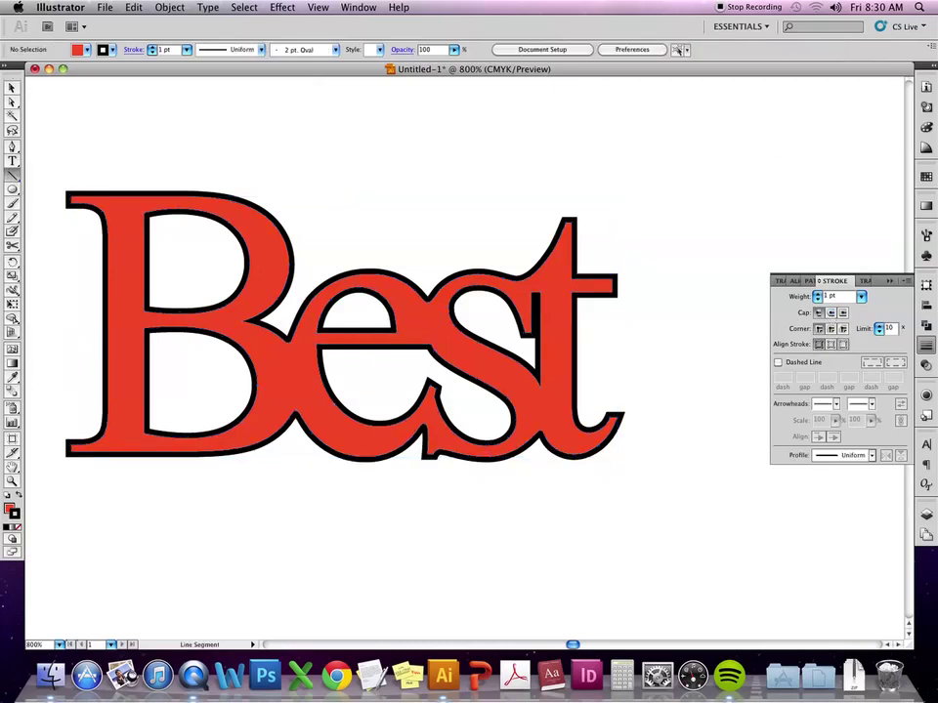
pyautogui.moveTo(337, 150)
pyautogui.mouseDown()
pyautogui.moveTo(665, 152)
pyautogui.moveTo(692, 165)
pyautogui.mouseUp()
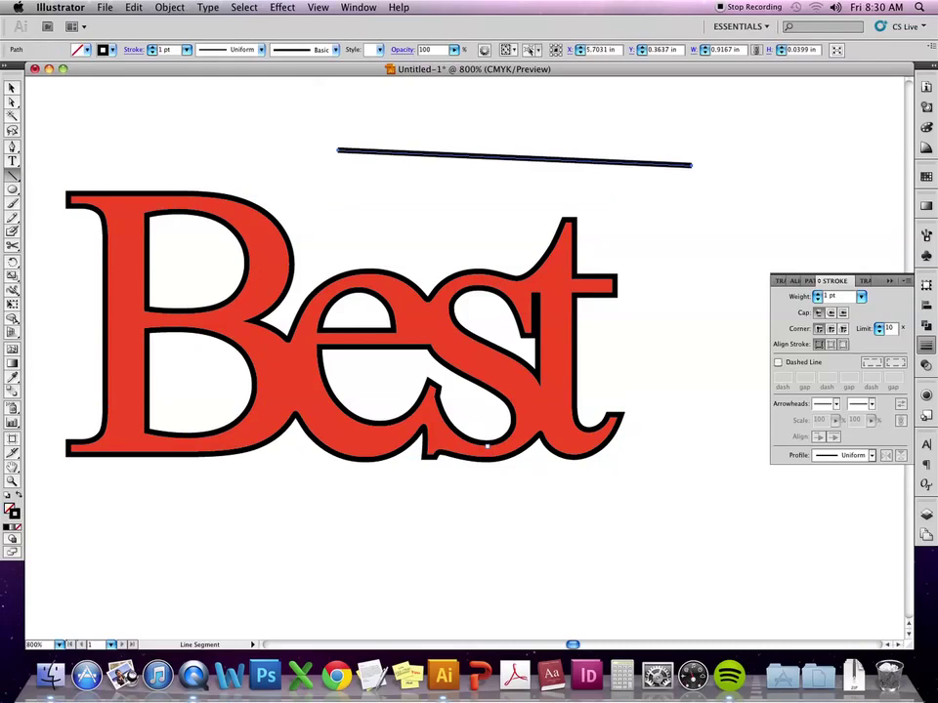
pyautogui.click(185, 49)
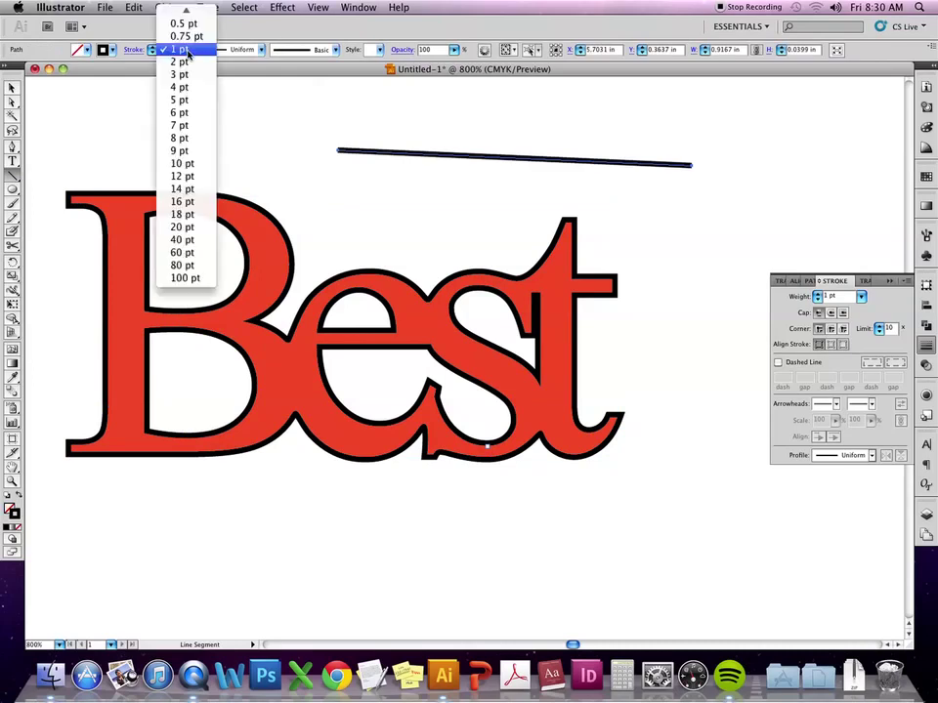
pyautogui.click(186, 118)
pyautogui.press('v')
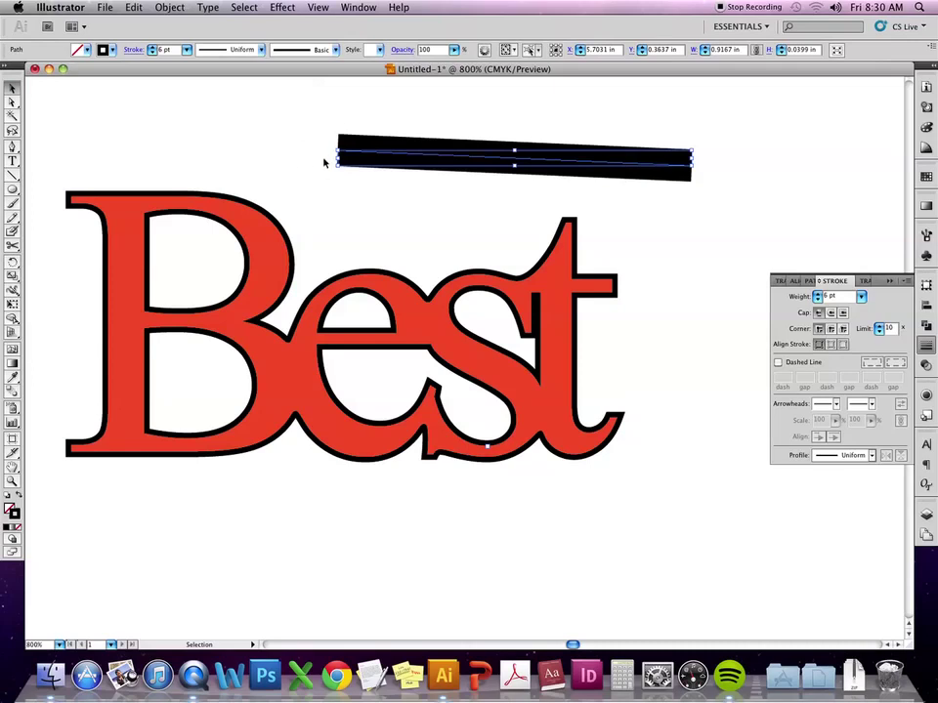
pyautogui.click(829, 314)
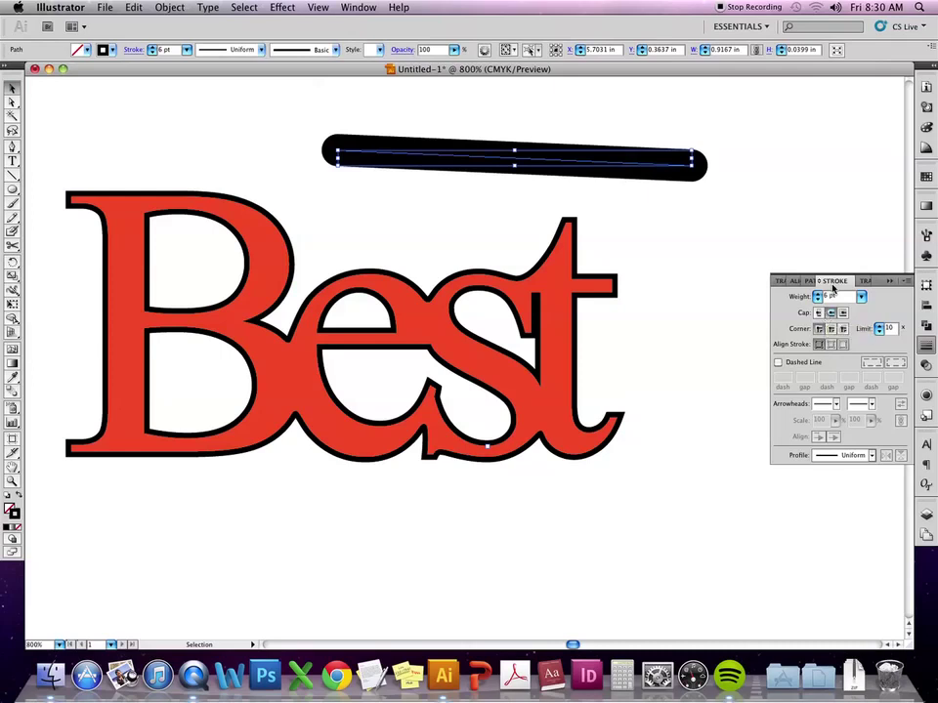
pyautogui.click(842, 313)
pyautogui.click(831, 313)
# Move the 6 pt line up-right and set Best's outline corners to Bevel Join.
pyautogui.moveTo(592, 167); pyautogui.dragTo(883, 141)
pyautogui.click(534, 314)
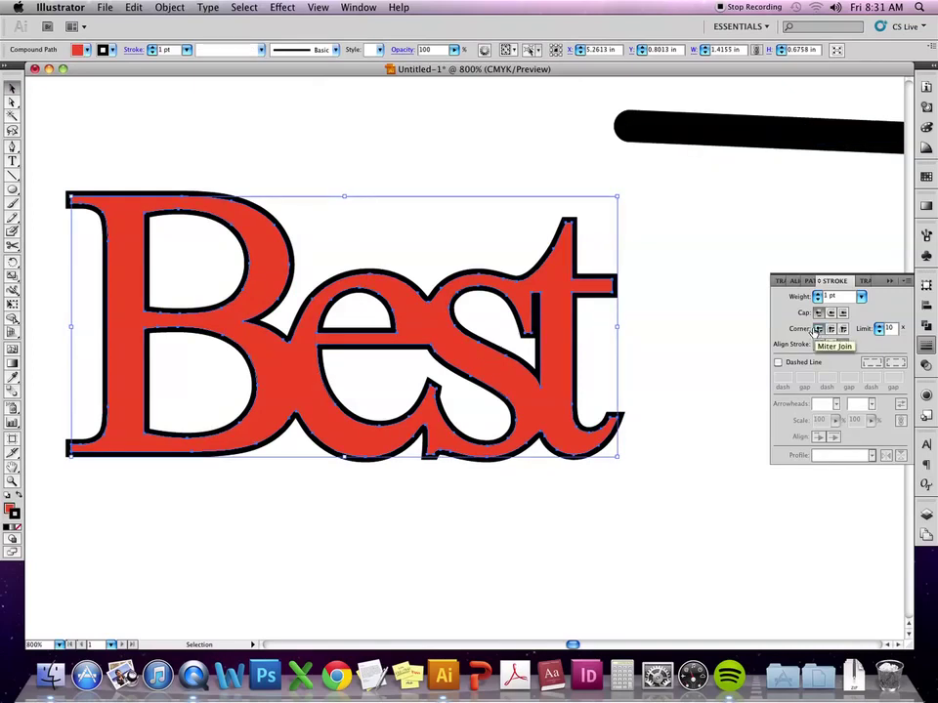
pyautogui.press('super+equal')
pyautogui.press('super+equal')
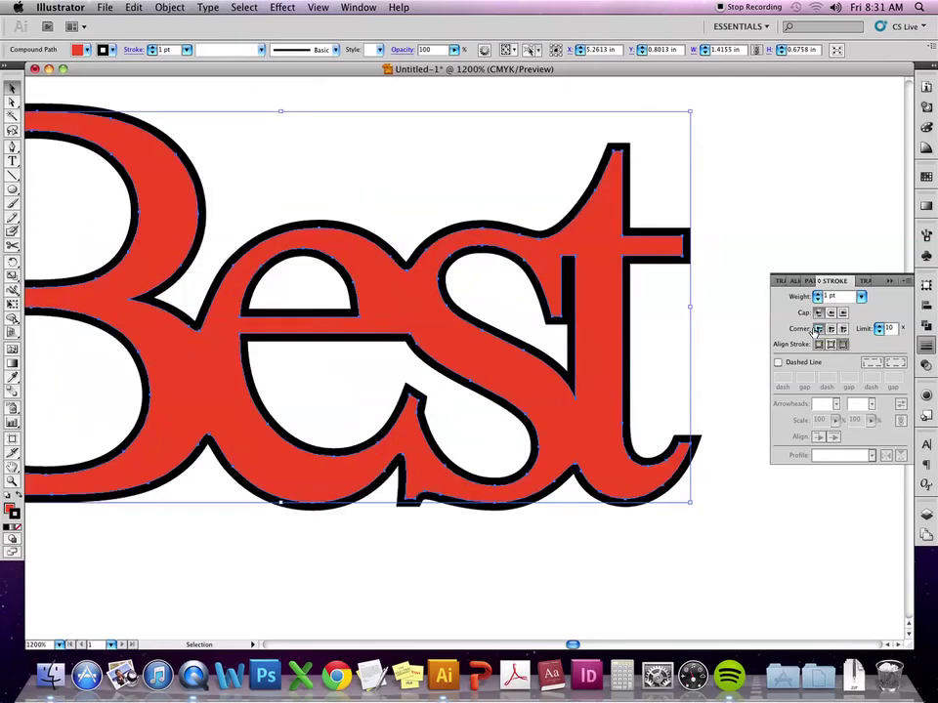
pyautogui.moveTo(694, 176); pyautogui.dragTo(484, 386)
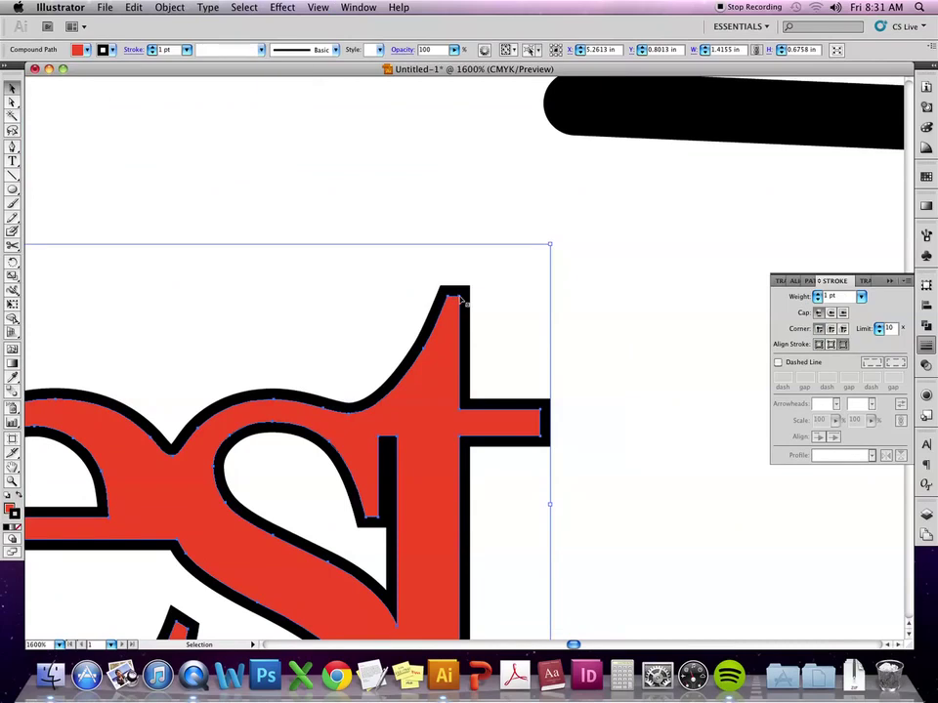
pyautogui.click(830, 329)
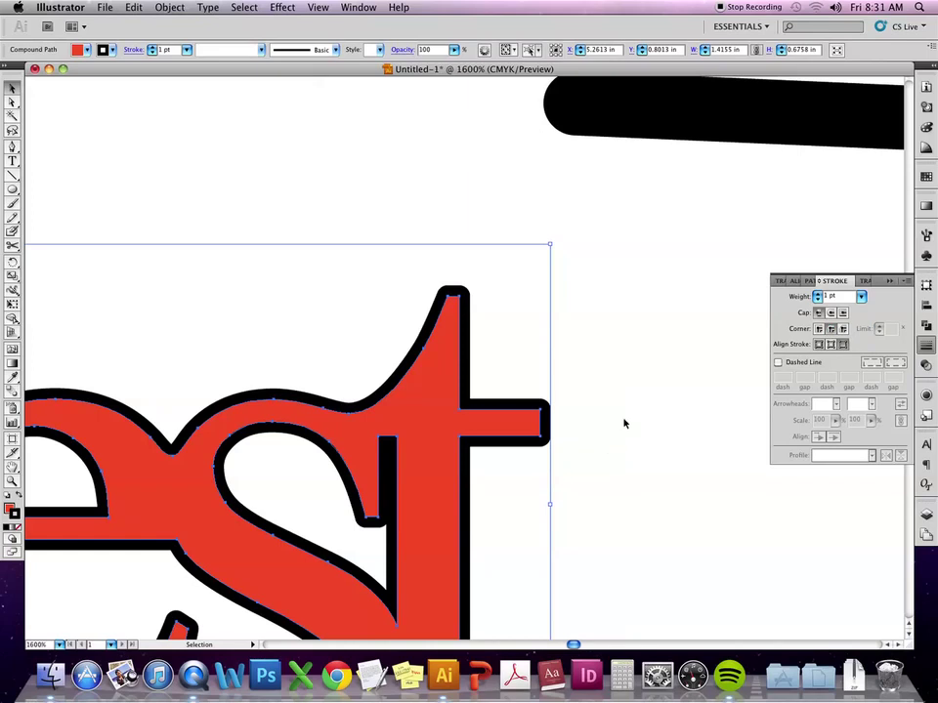
pyautogui.click(842, 330)
pyautogui.click(470, 378)
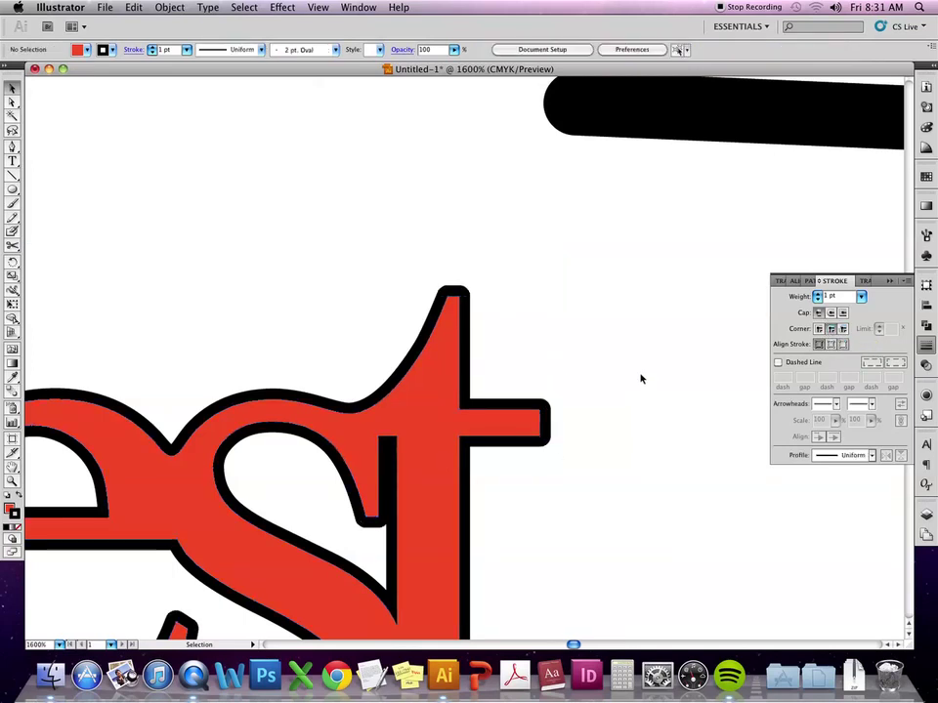
# Zoom out, recentre the Best lettering, close the Stroke panel and reselect Best.
pyautogui.press('super+minus')
pyautogui.press('super+minus')
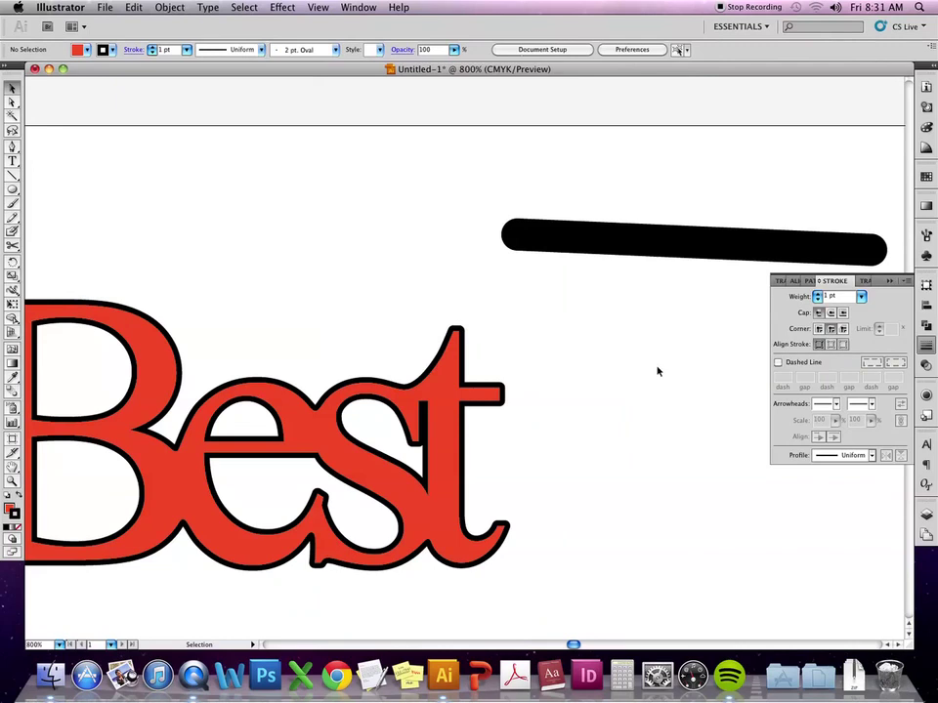
pyautogui.hscroll(-5, 723, 339)
pyautogui.hscroll(-1, 723, 339)
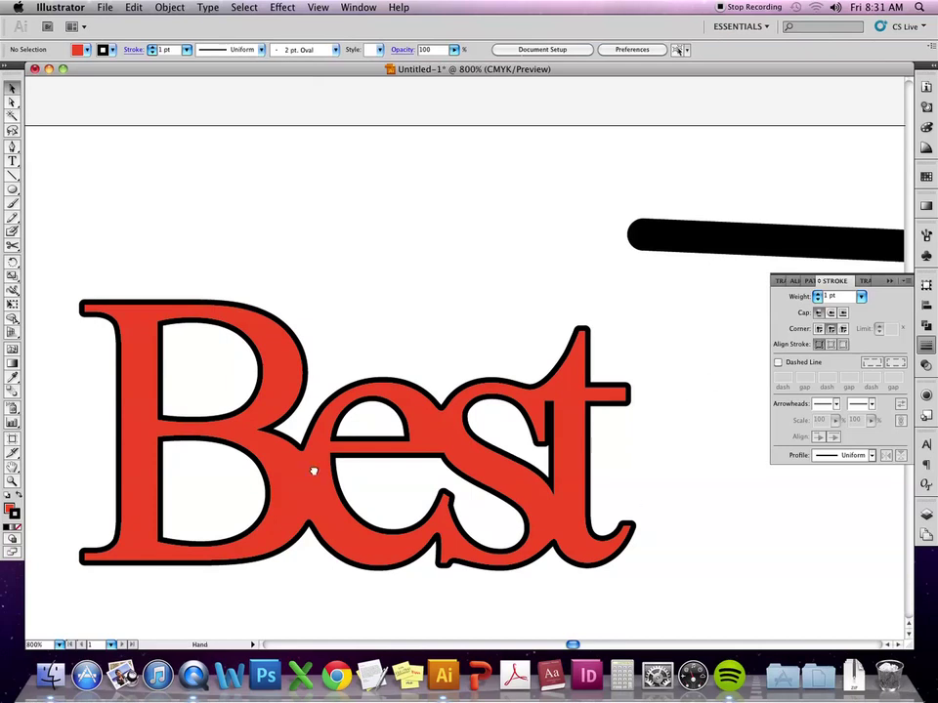
pyautogui.moveTo(354, 473); pyautogui.dragTo(412, 459)
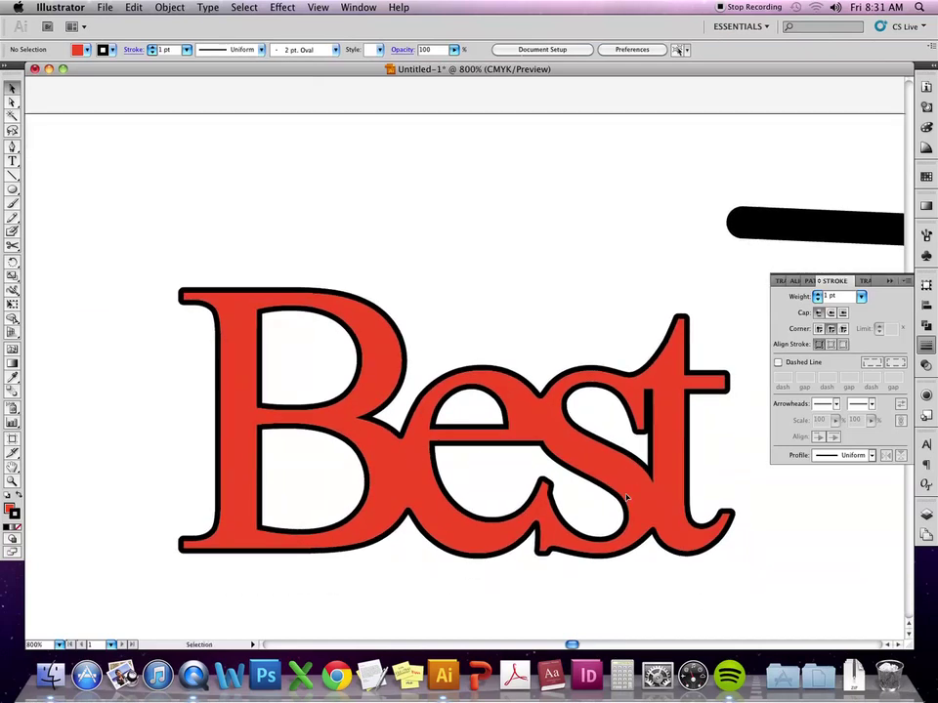
pyautogui.click(607, 471)
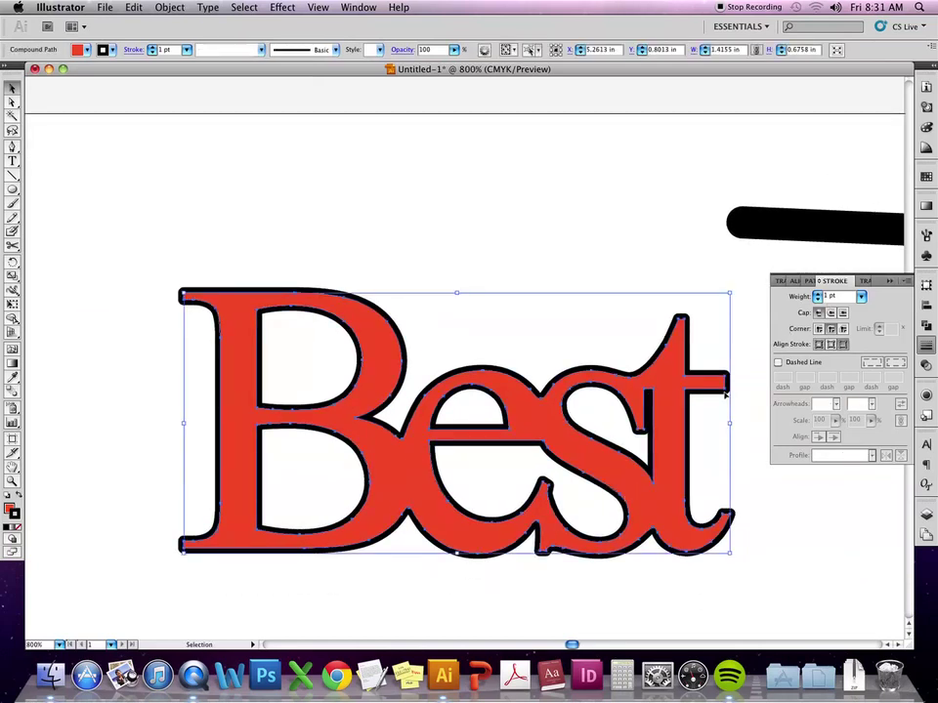
pyautogui.click(889, 281)
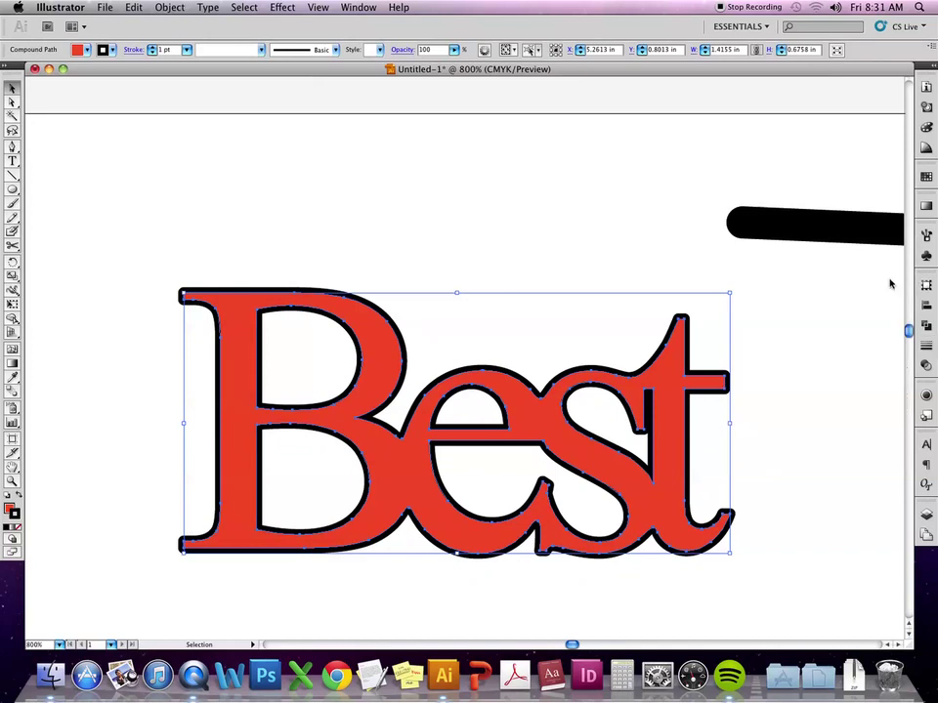
pyautogui.scroll(-3, 763, 289)
pyautogui.hscroll(2, 764, 290)
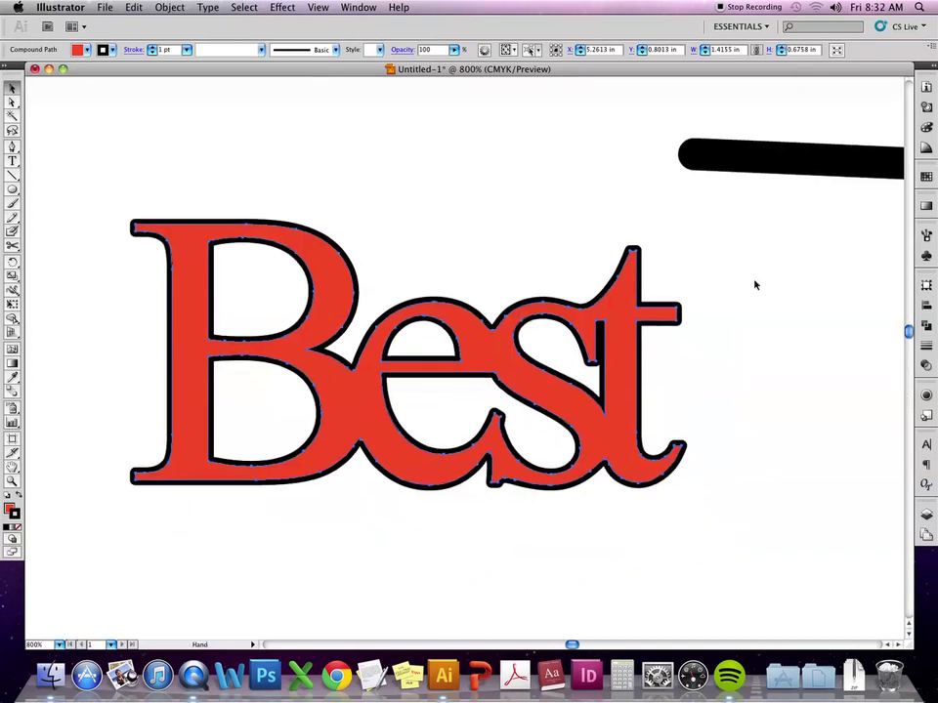
pyautogui.click(793, 258)
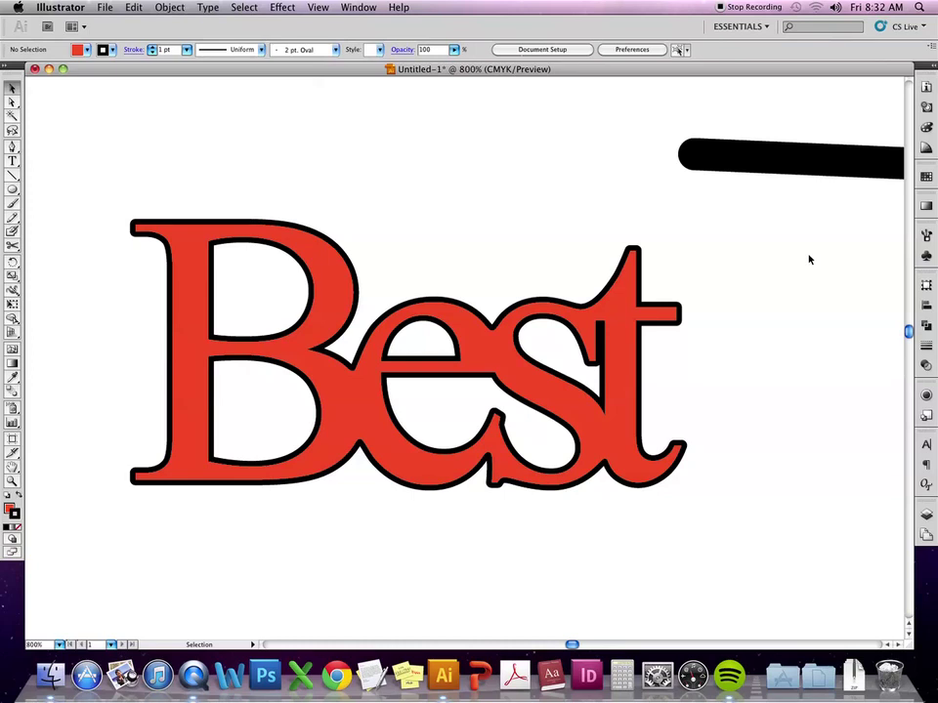
pyautogui.click(616, 344)
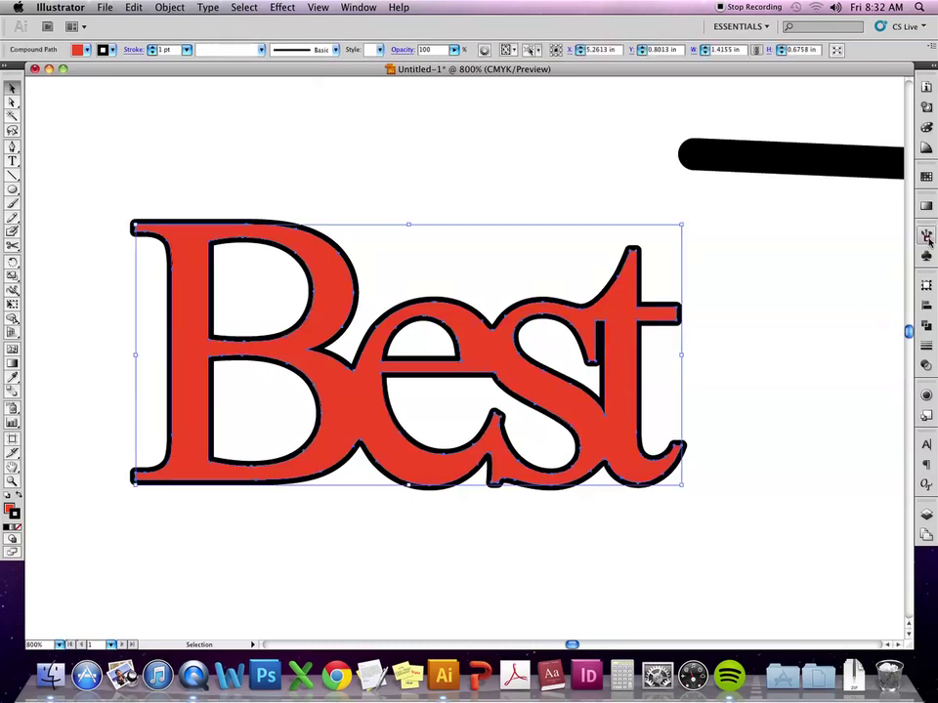
# Make the stroke active and recolour Best's outline orange, then red from the swatches.
pyautogui.click(926, 178)
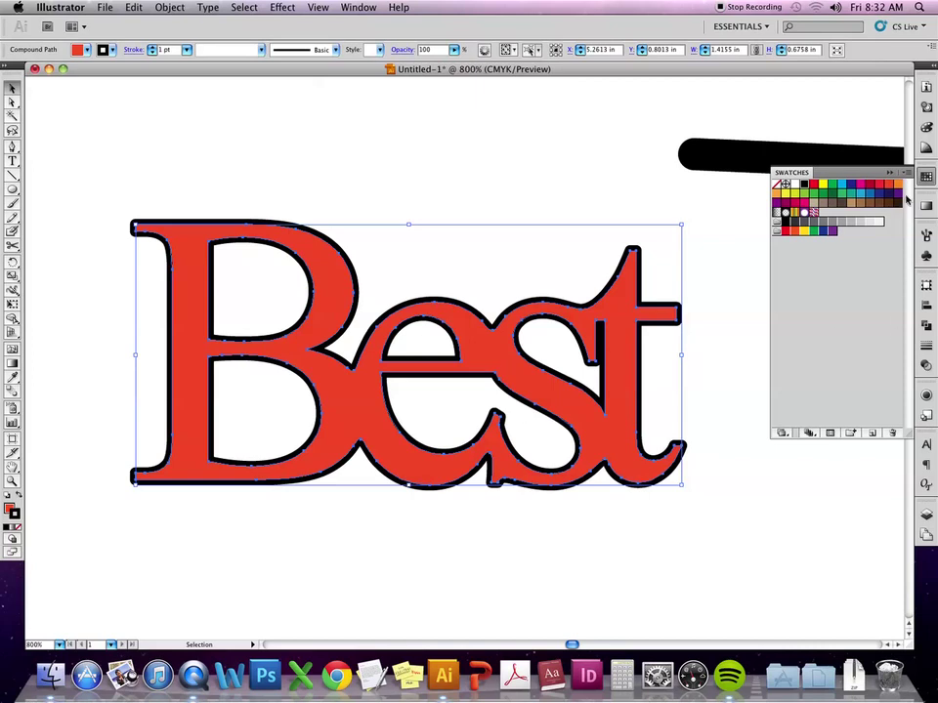
pyautogui.press('x')
pyautogui.click(897, 185)
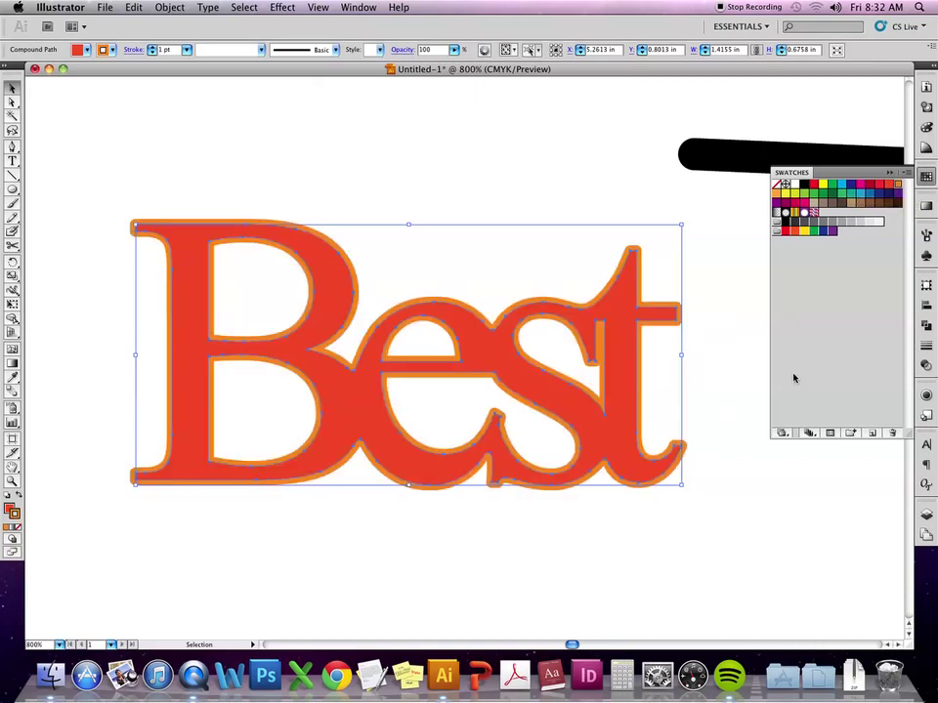
pyautogui.click(683, 467)
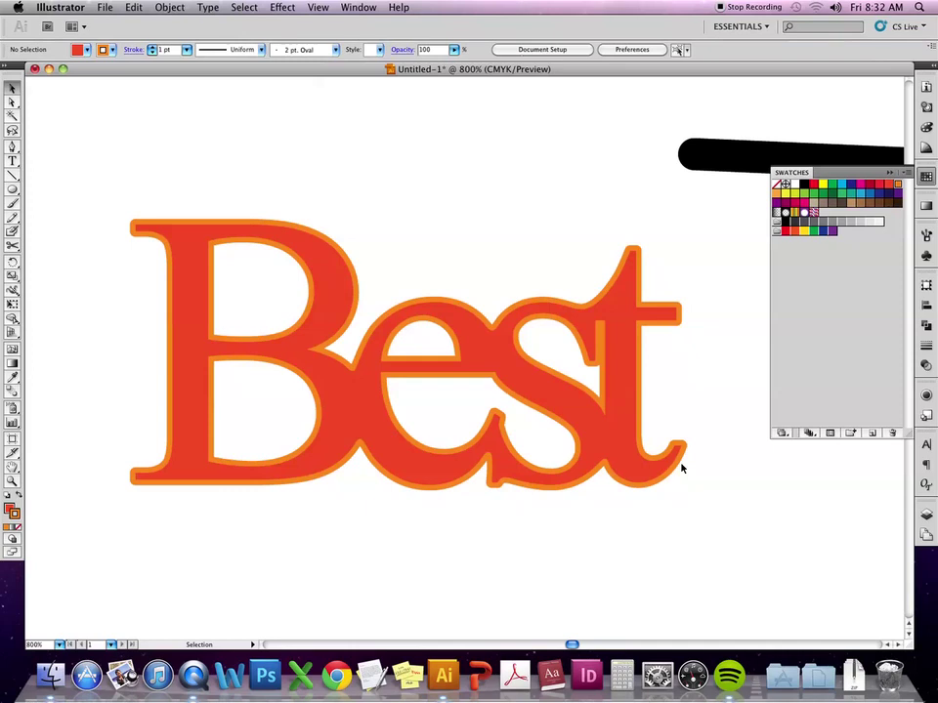
pyautogui.click(609, 435)
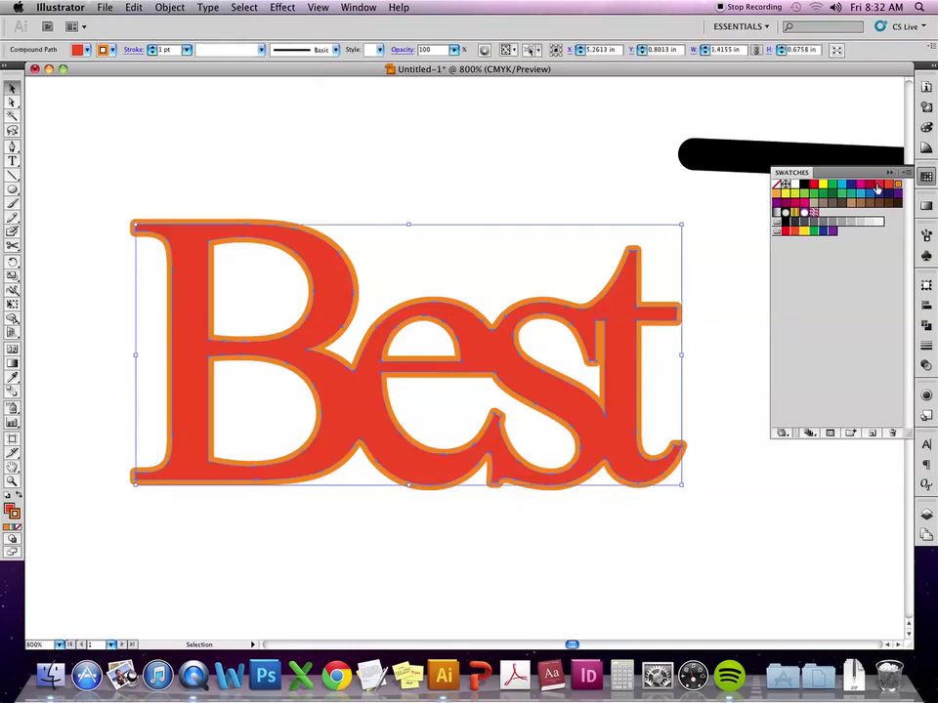
pyautogui.click(876, 186)
pyautogui.click(716, 403)
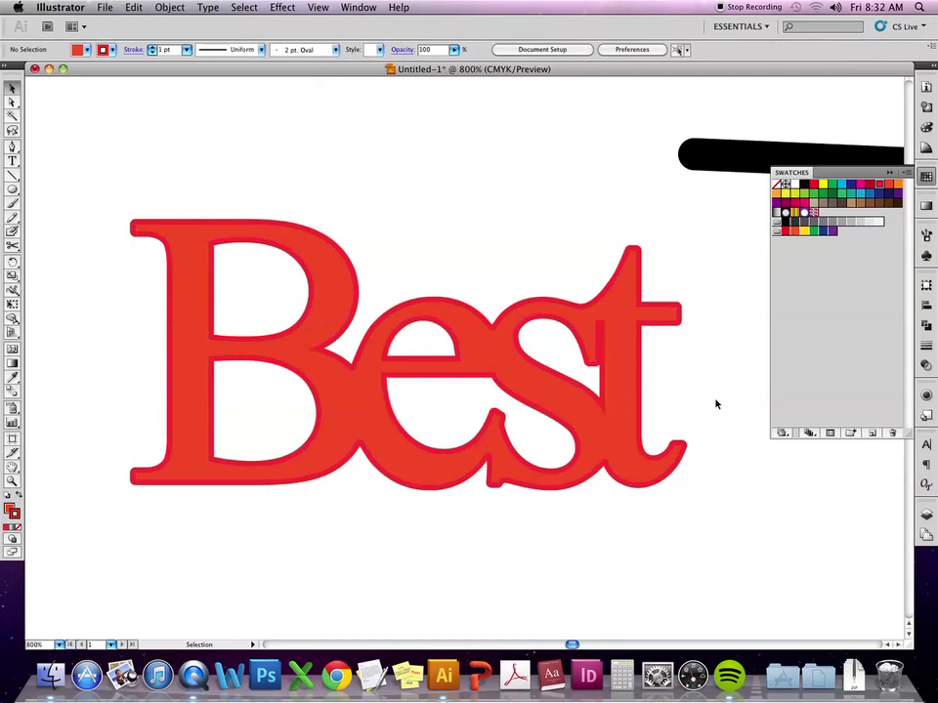
# Set the red swatch to Global and lighten Best's outline to a 25% tint.
pyautogui.press('super+a')
pyautogui.doubleClick(876, 192)
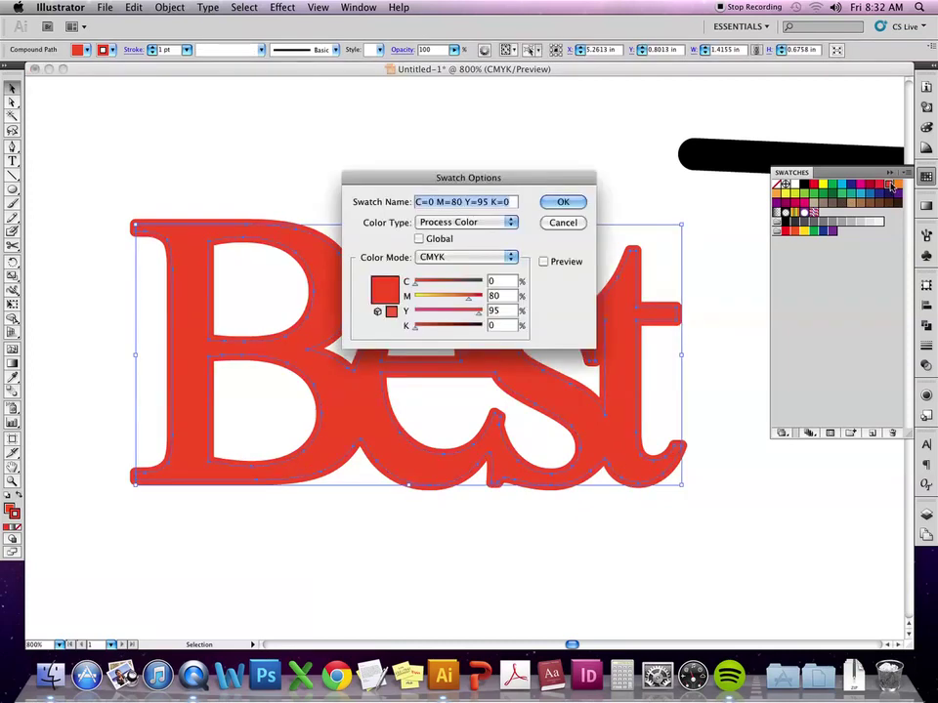
pyautogui.click(437, 242)
pyautogui.click(560, 202)
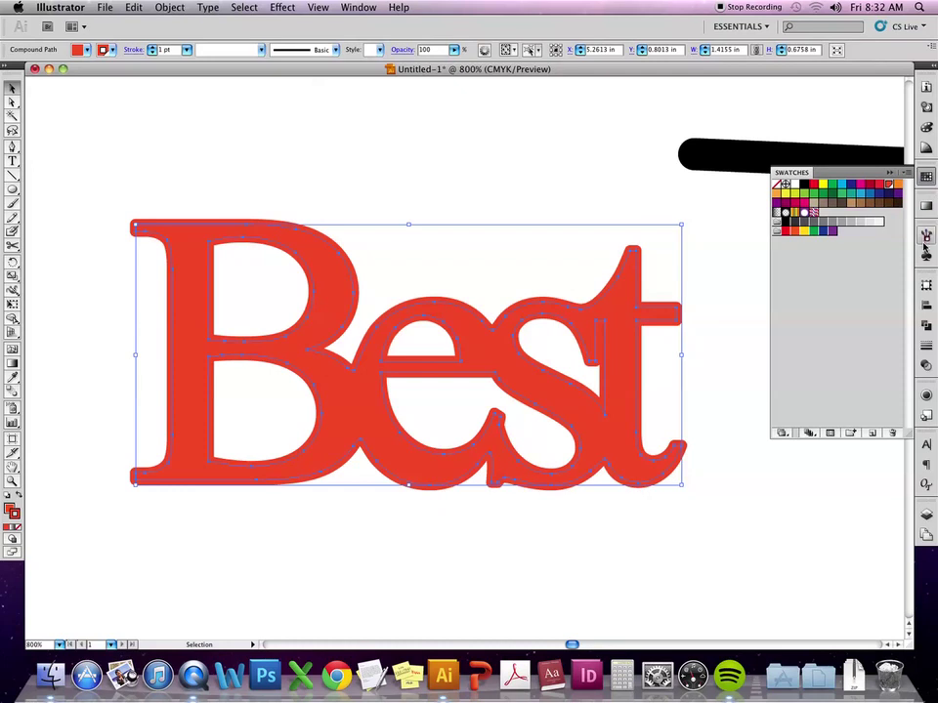
pyautogui.click(926, 130)
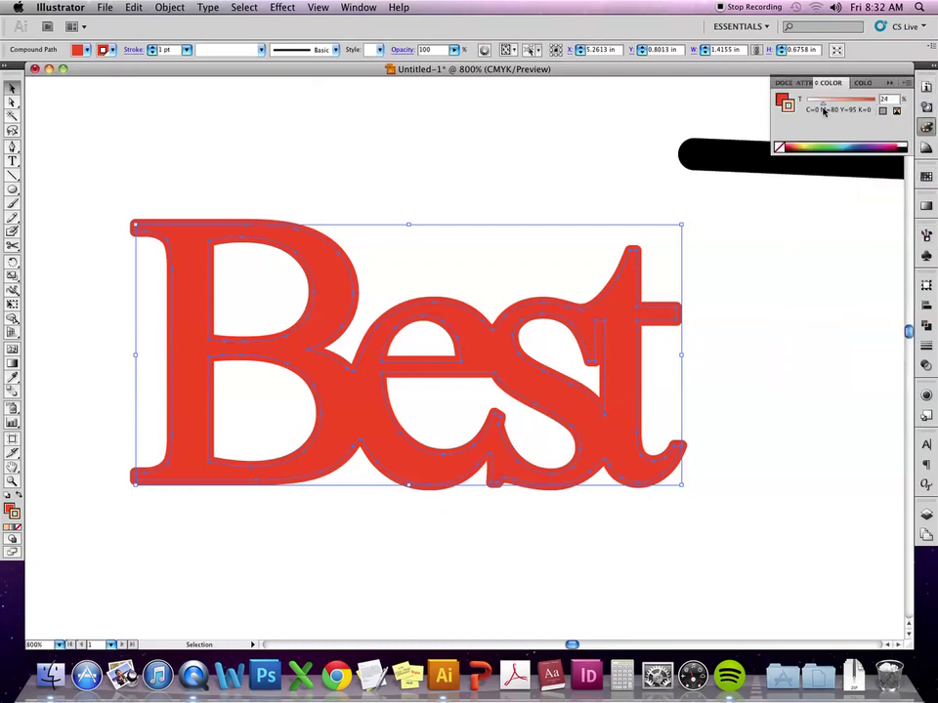
pyautogui.click(824, 110)
pyautogui.click(764, 362)
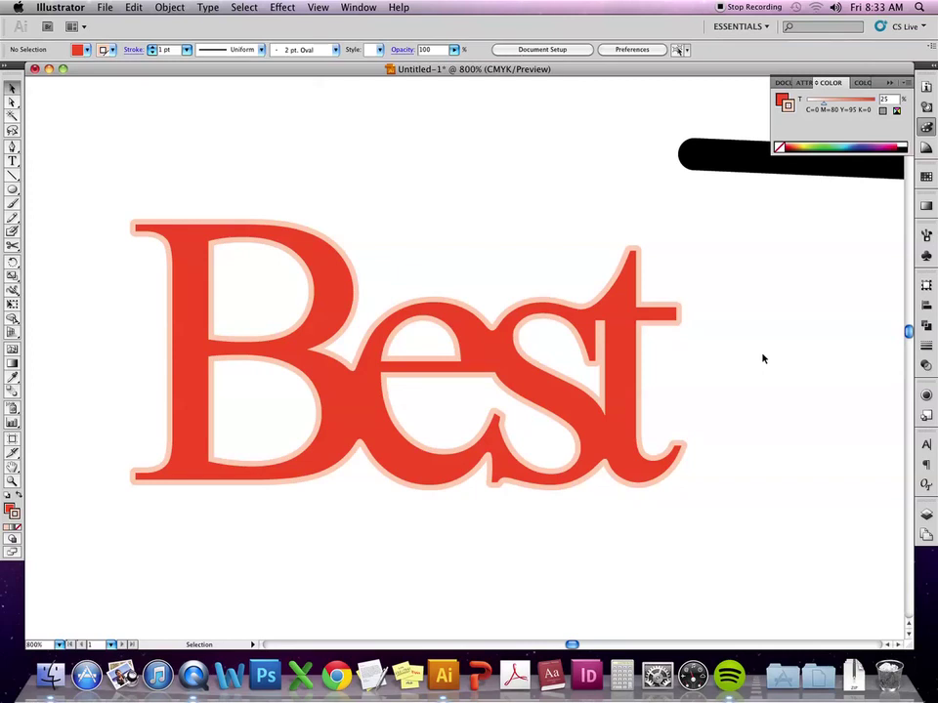
pyautogui.click(622, 408)
pyautogui.moveTo(423, 553); pyautogui.dragTo(478, 546)
pyautogui.press('space')
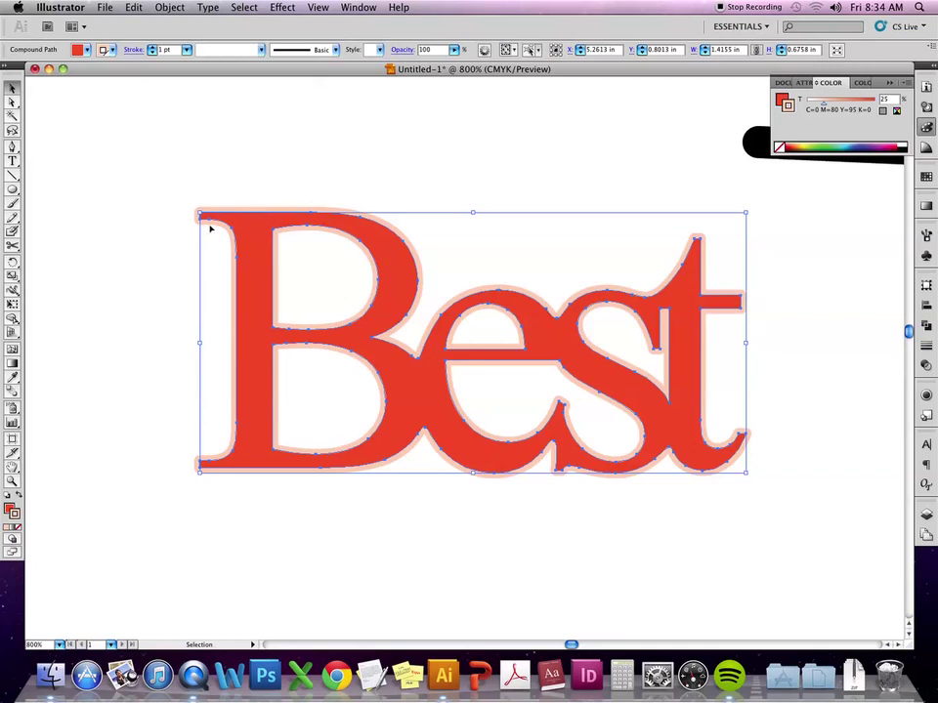
pyautogui.click(182, 5)
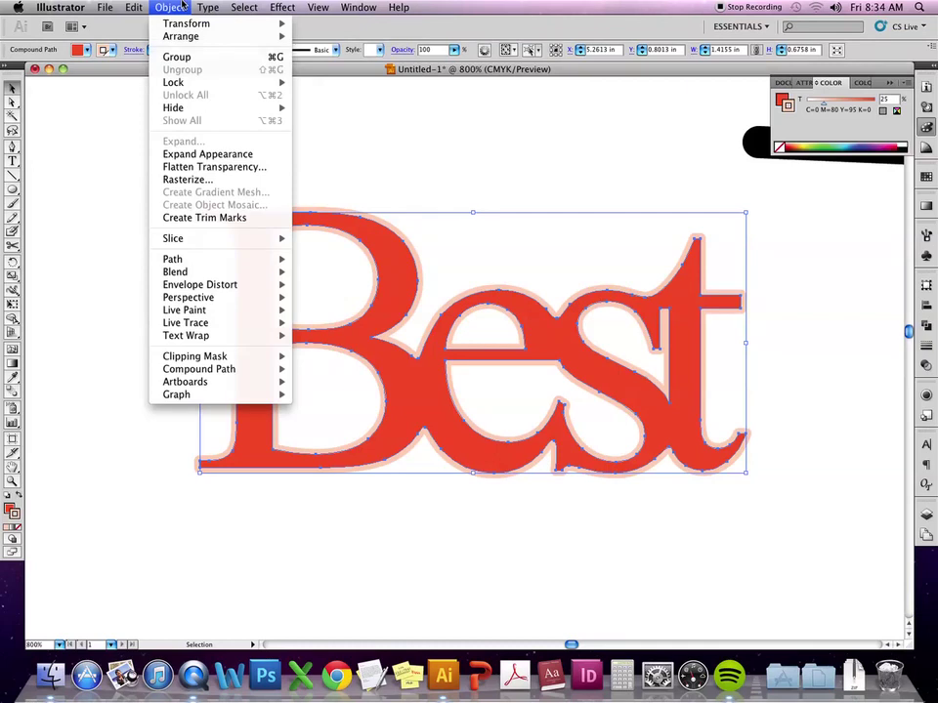
pyautogui.click(182, 160)
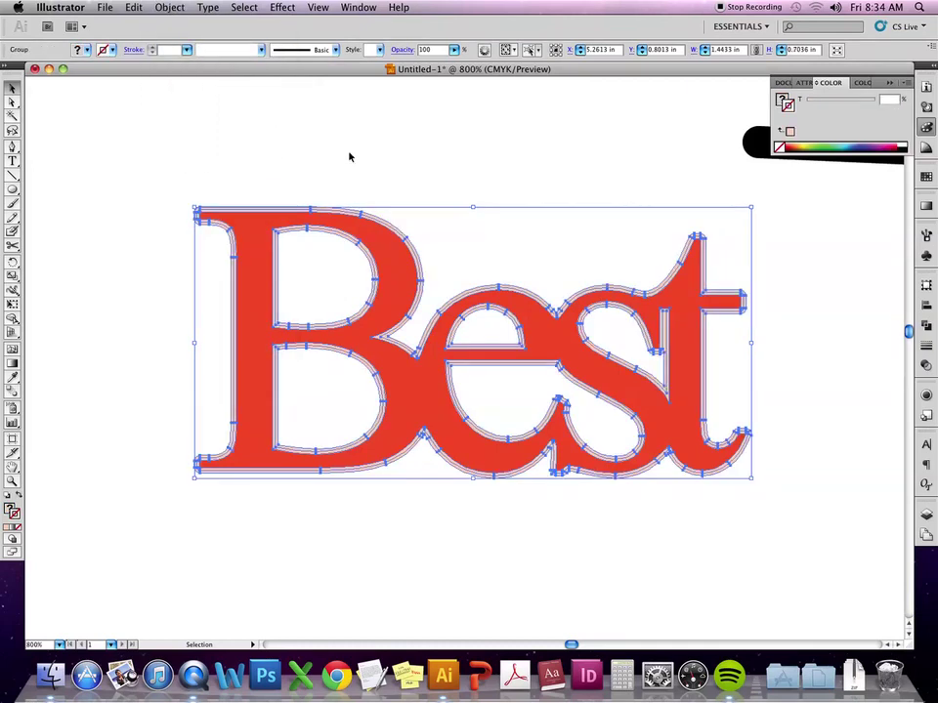
pyautogui.click(421, 192)
pyautogui.click(403, 238)
pyautogui.press('super+equal')
pyautogui.doubleClick(384, 278)
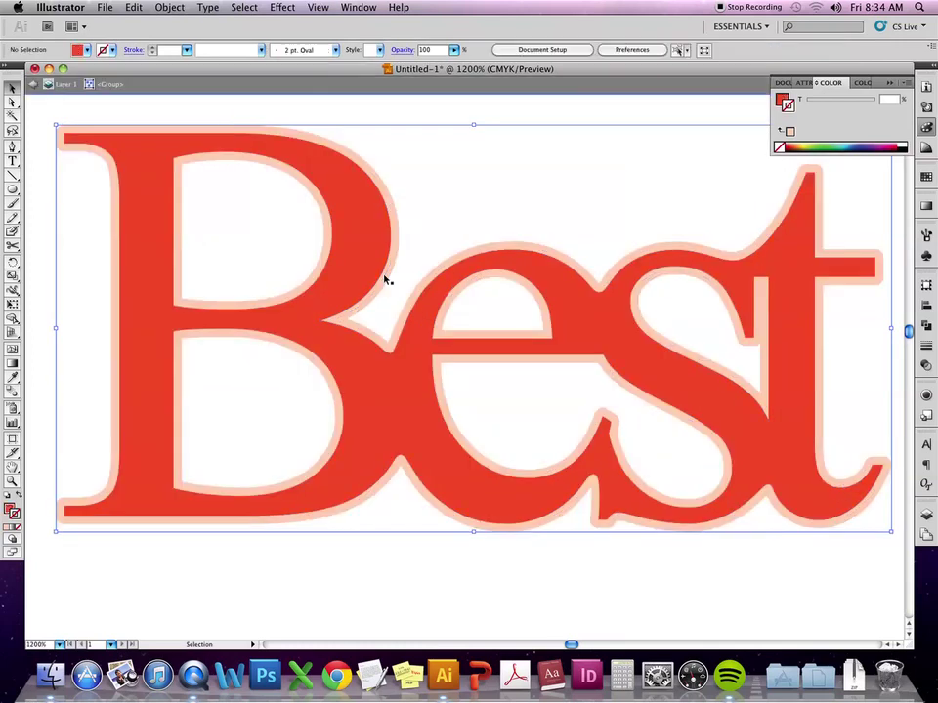
pyautogui.click(394, 259)
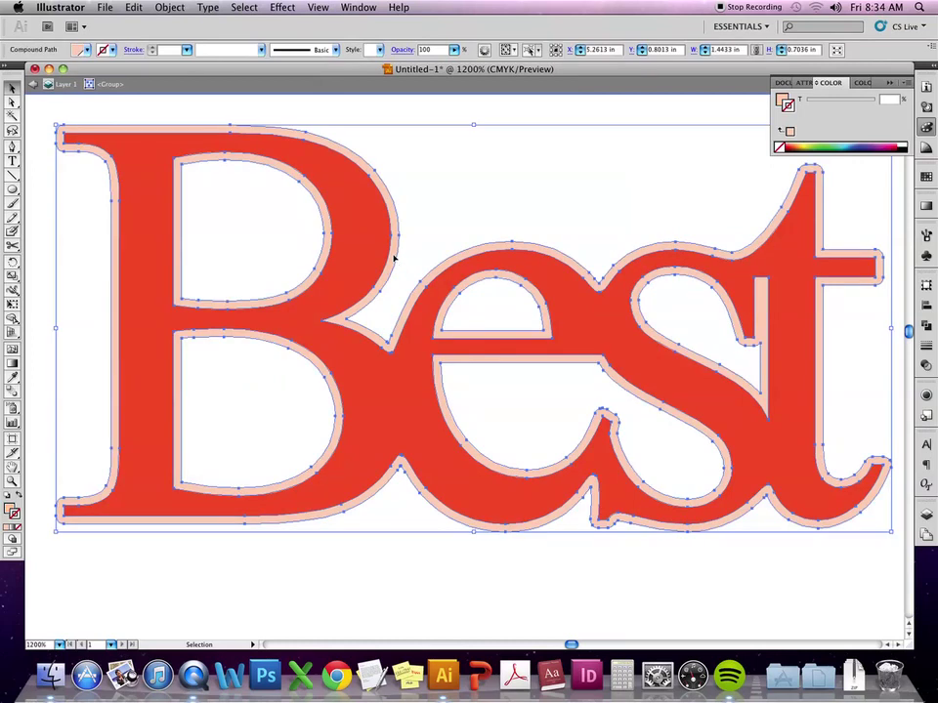
pyautogui.moveTo(379, 280); pyautogui.dragTo(403, 249)
pyautogui.click(361, 251)
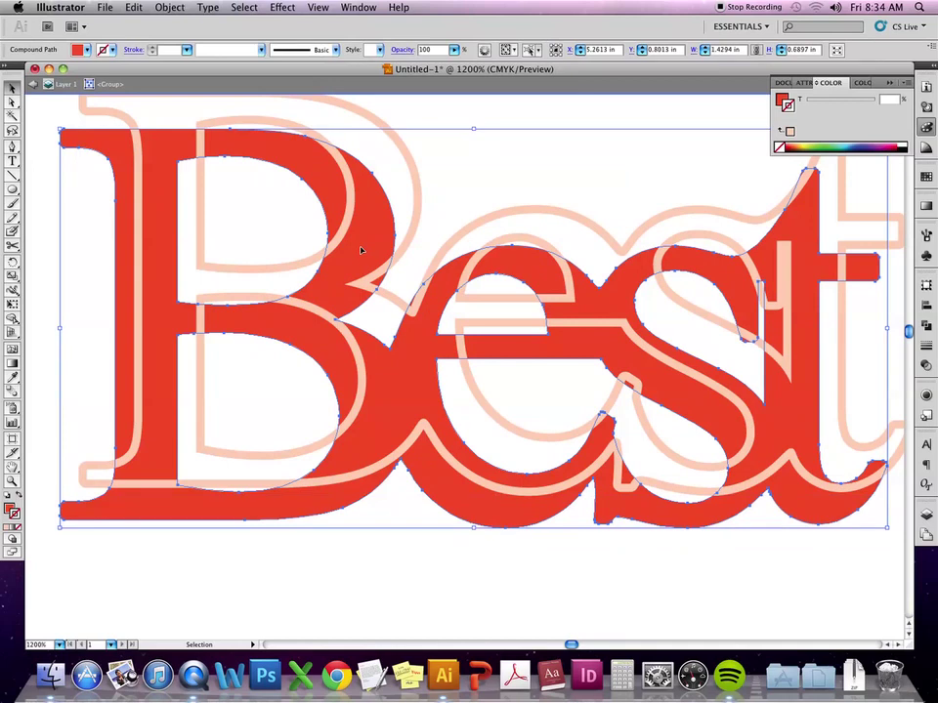
pyautogui.press('super+z')
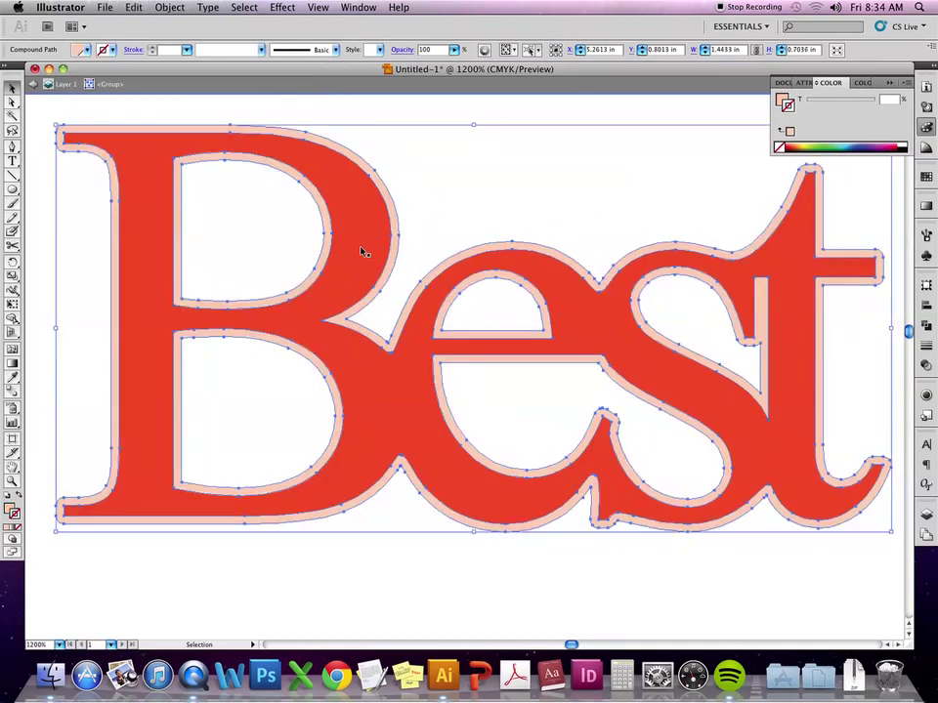
pyautogui.click(425, 168)
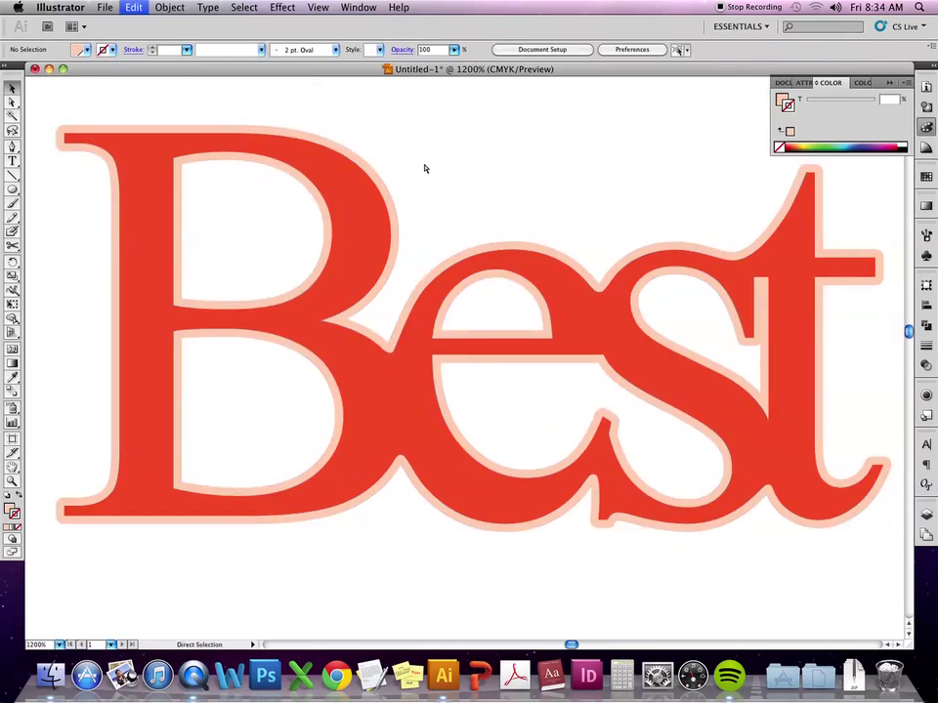
pyautogui.press('super+z')
pyautogui.press('super+minus')
pyautogui.press('super+minus')
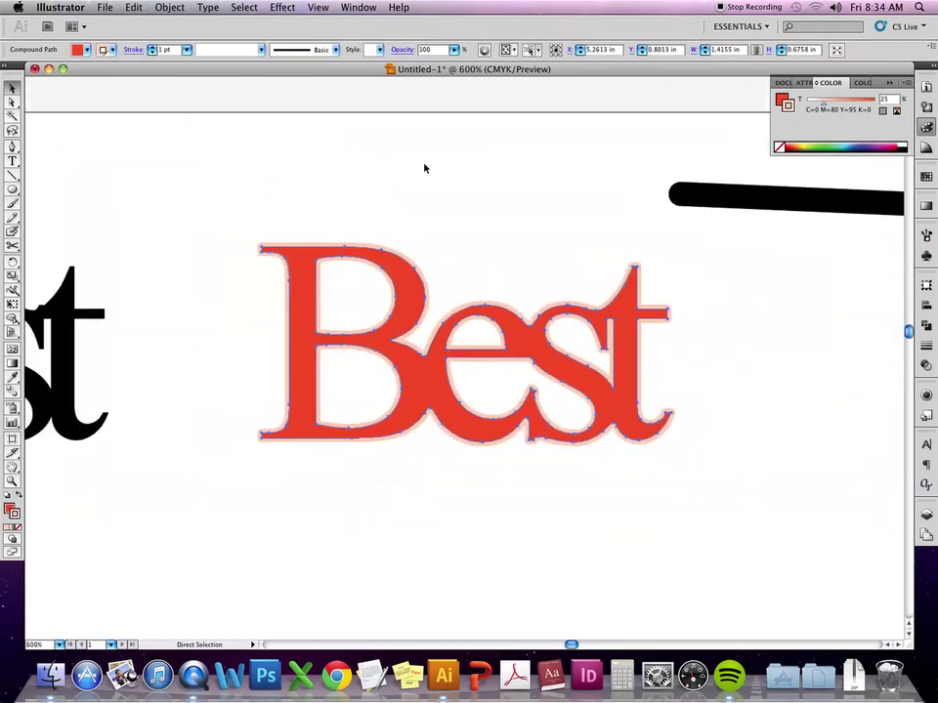
# Draw a five-point star and move it below the Best lettering.
pyautogui.scroll(-5, 421, 350)
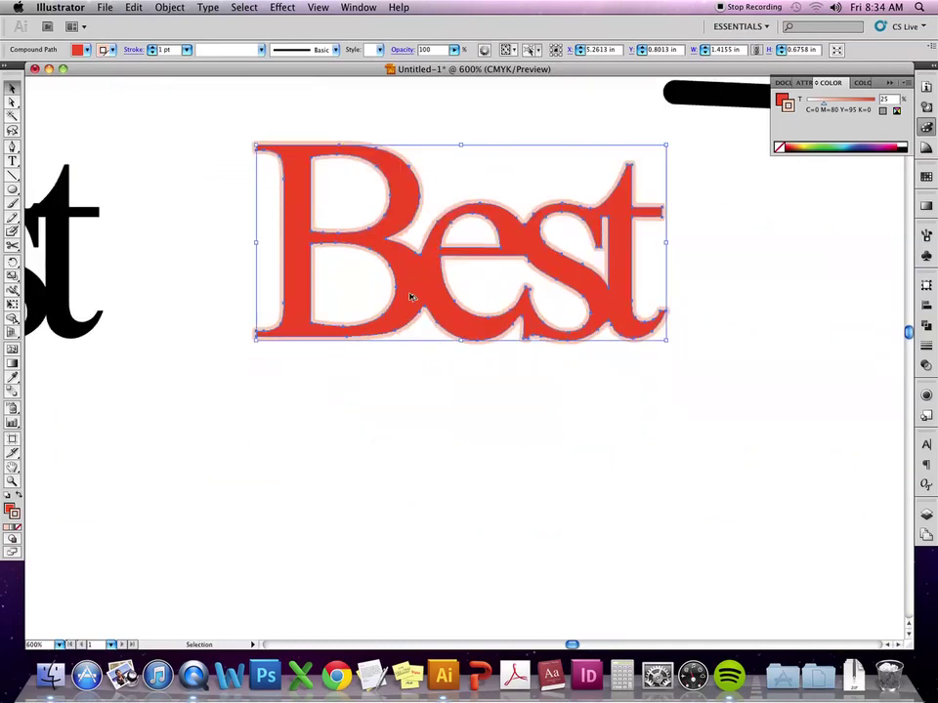
pyautogui.scroll(-3, 411, 294)
pyautogui.hscroll(4, 410, 294)
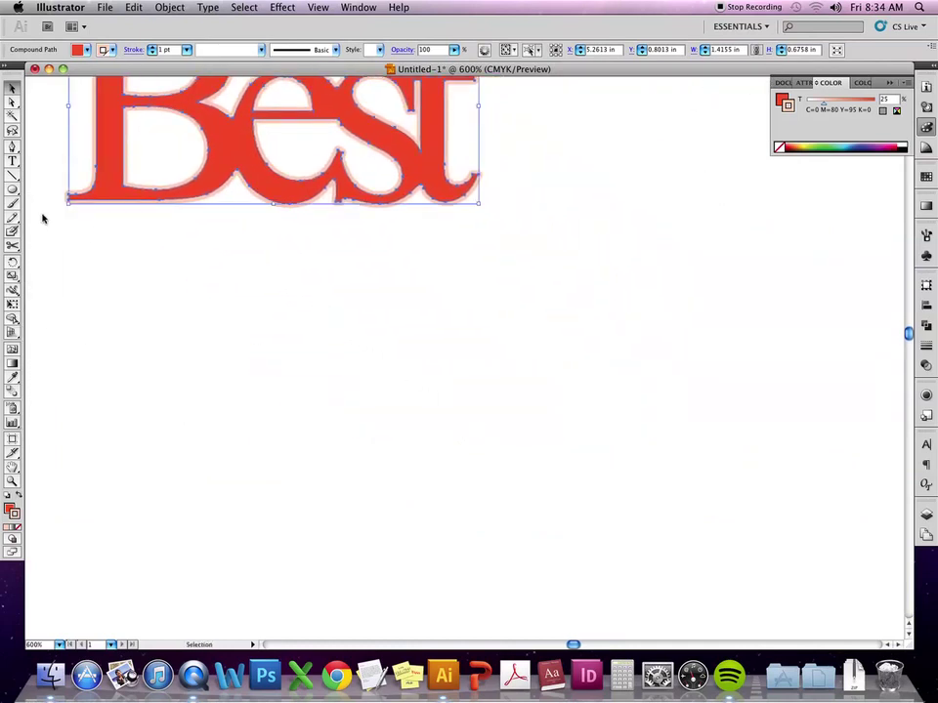
pyautogui.moveTo(13, 188); pyautogui.dragTo(58, 248)
pyautogui.click(402, 342)
pyautogui.click(539, 231)
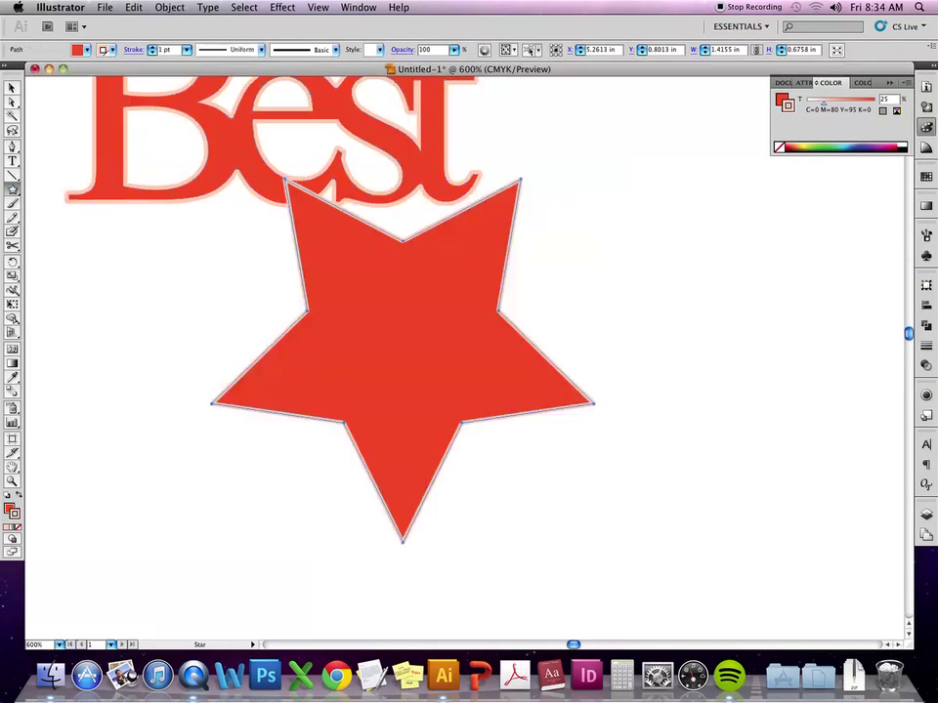
pyautogui.press('v')
pyautogui.moveTo(430, 352); pyautogui.dragTo(511, 347)
pyautogui.scroll(-3, 303, 418)
pyautogui.hscroll(3, 303, 418)
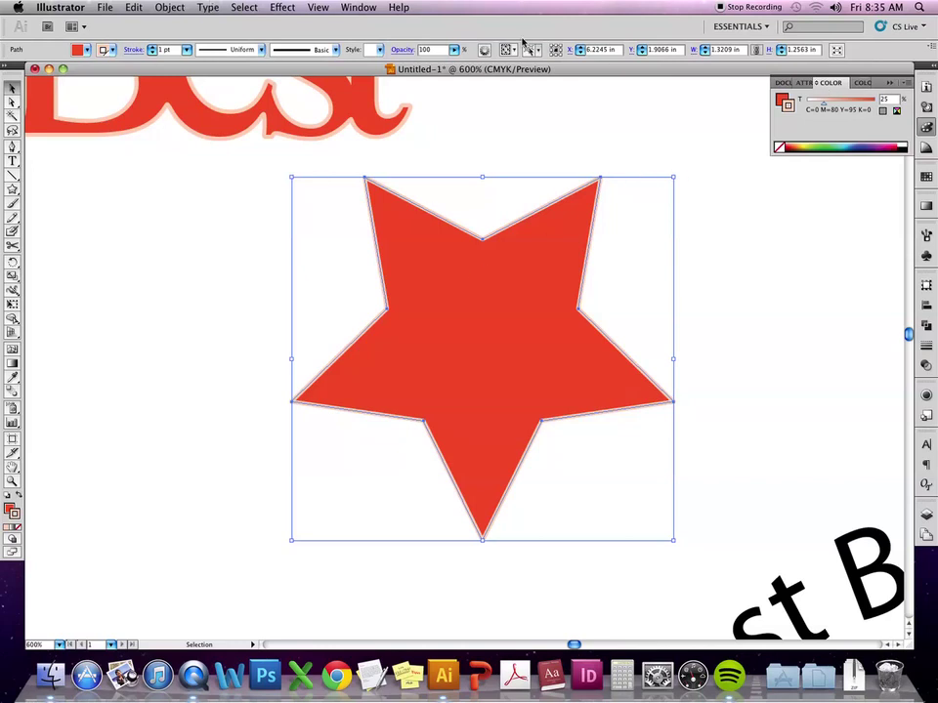
# Raise the star's stroke weight to 7 pt, keeping the stroke centred on the path.
pyautogui.click(153, 46)
pyautogui.click(152, 46)
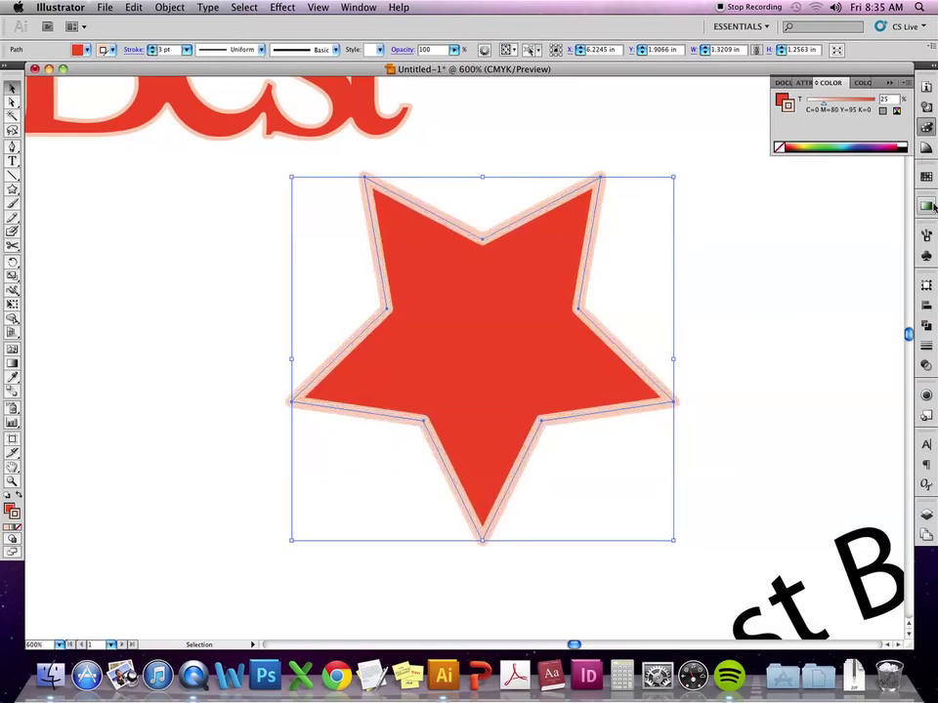
pyautogui.click(926, 346)
pyautogui.click(830, 344)
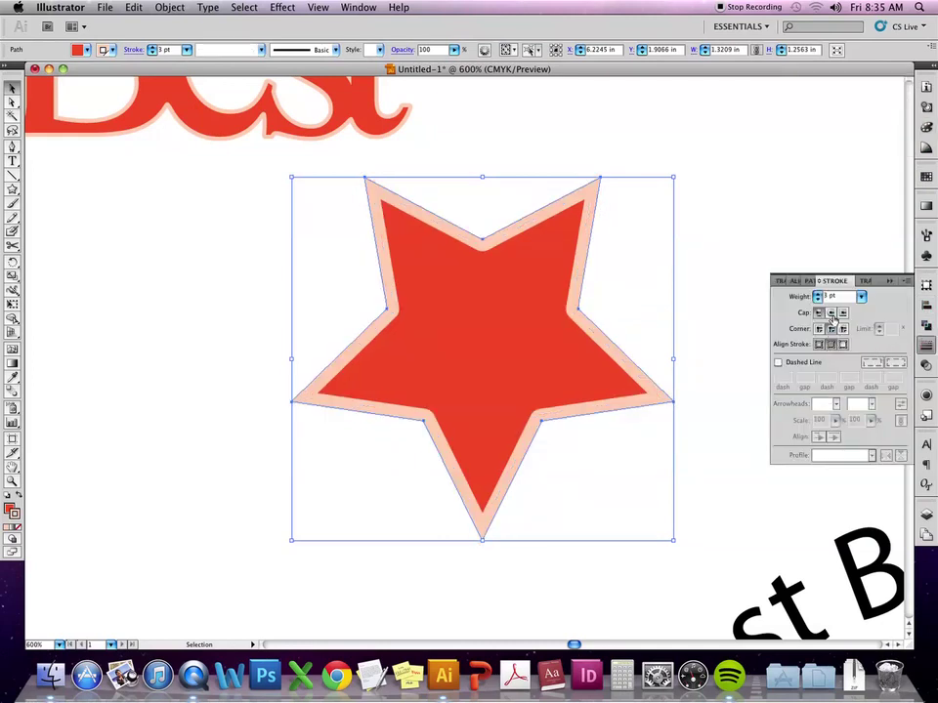
pyautogui.press('super+z')
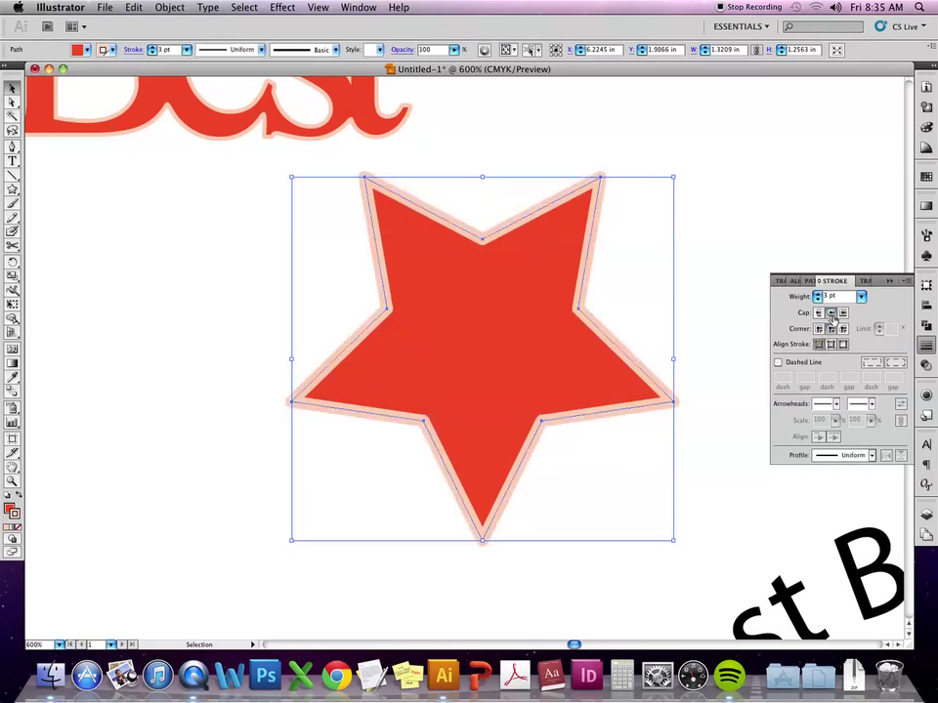
pyautogui.click(639, 417)
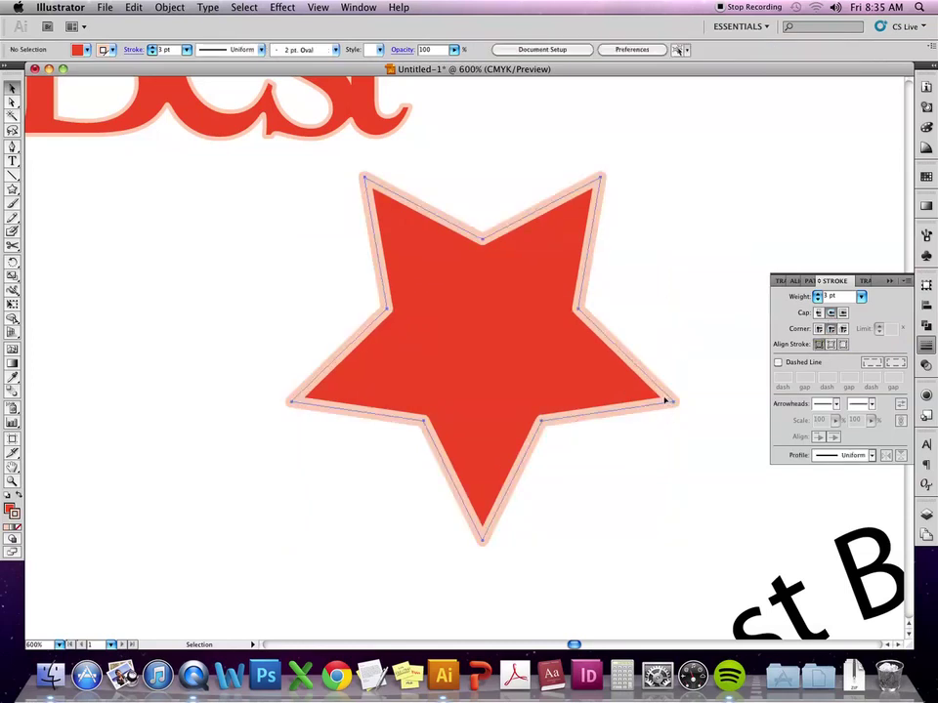
pyautogui.click(665, 399)
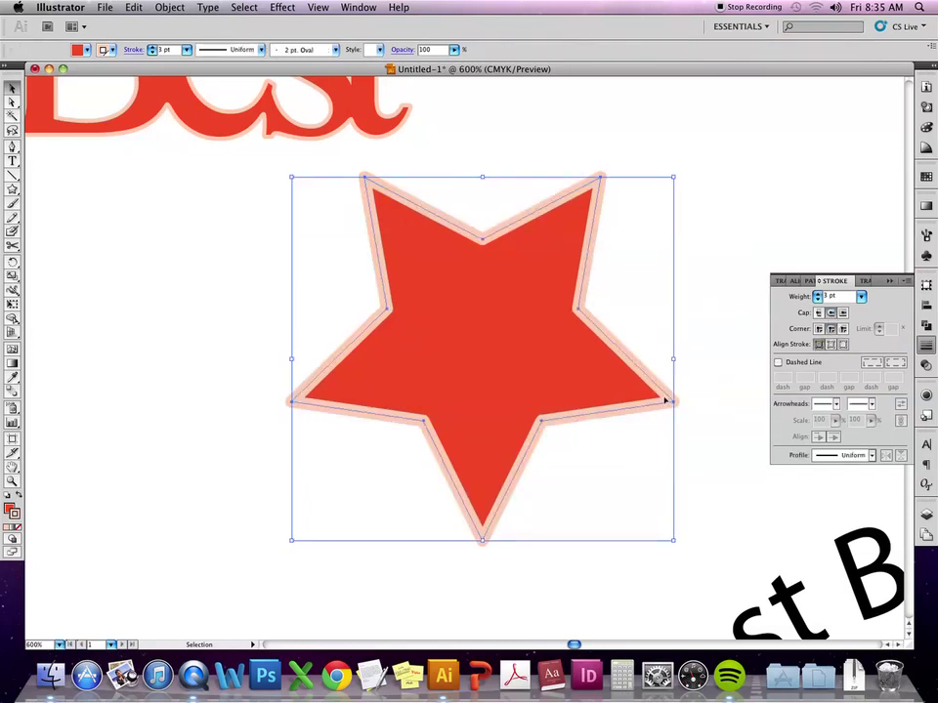
pyautogui.click(818, 293)
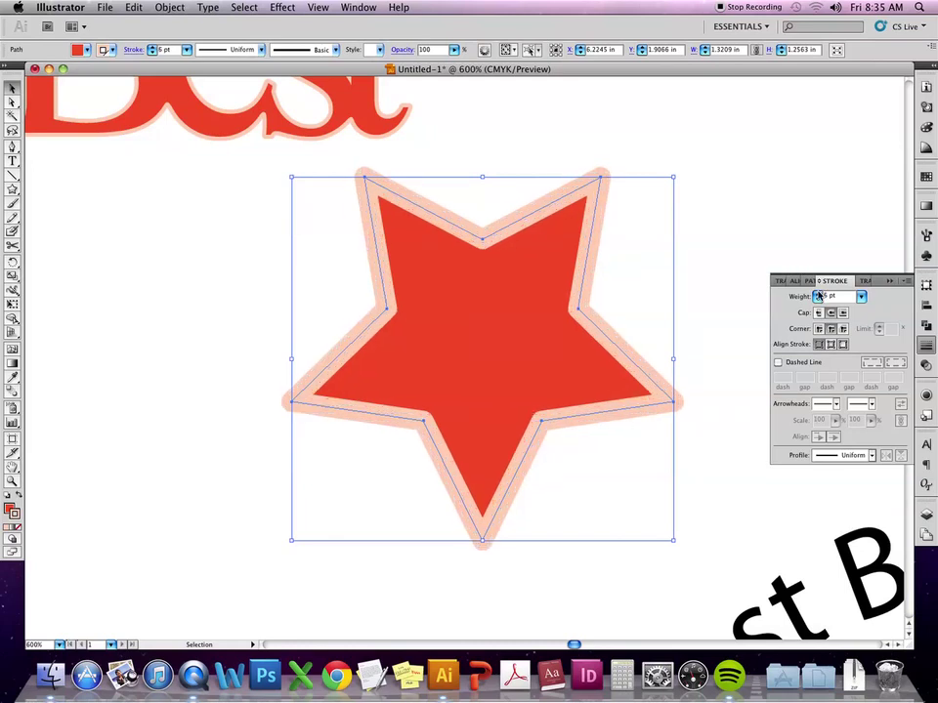
pyautogui.click(818, 293)
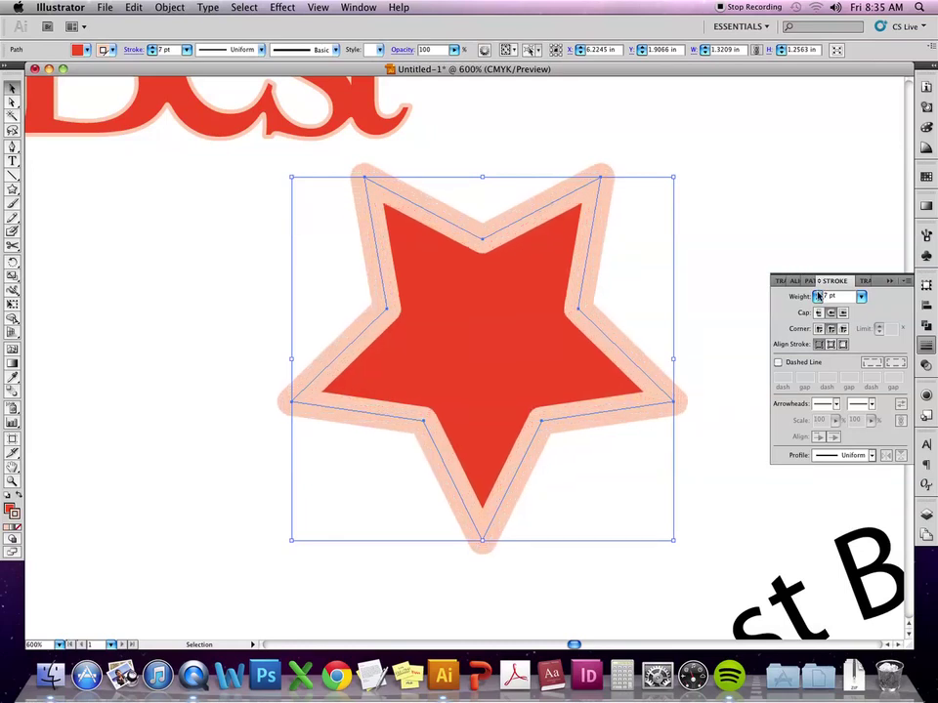
pyautogui.click(604, 260)
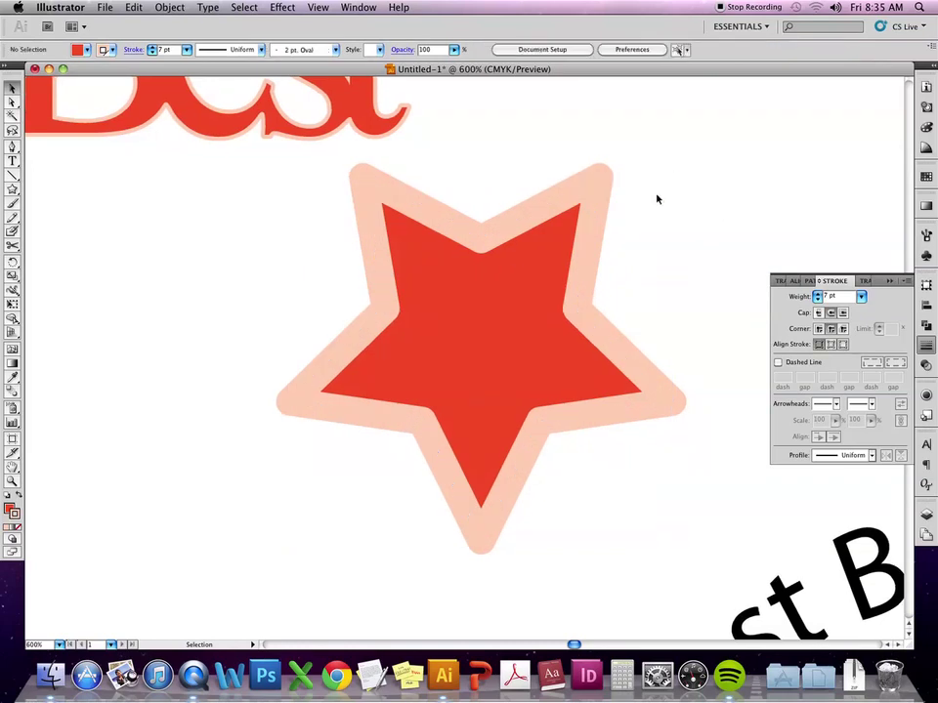
pyautogui.click(582, 258)
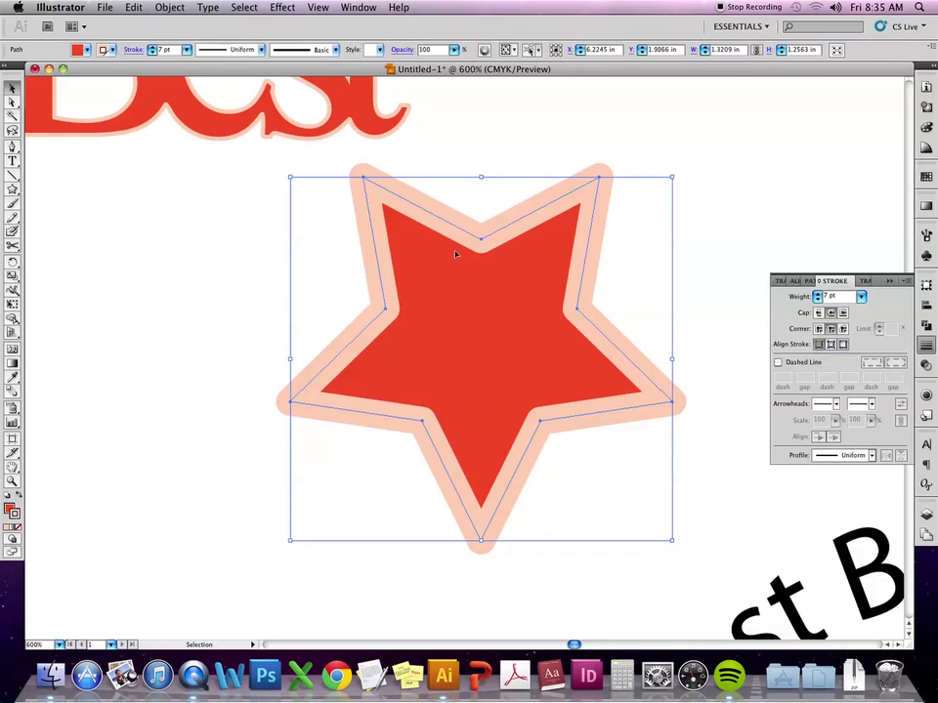
# Expand the star with Object > Expand, Fill and Stroke checked, and reselect the group.
pyautogui.click(169, 7)
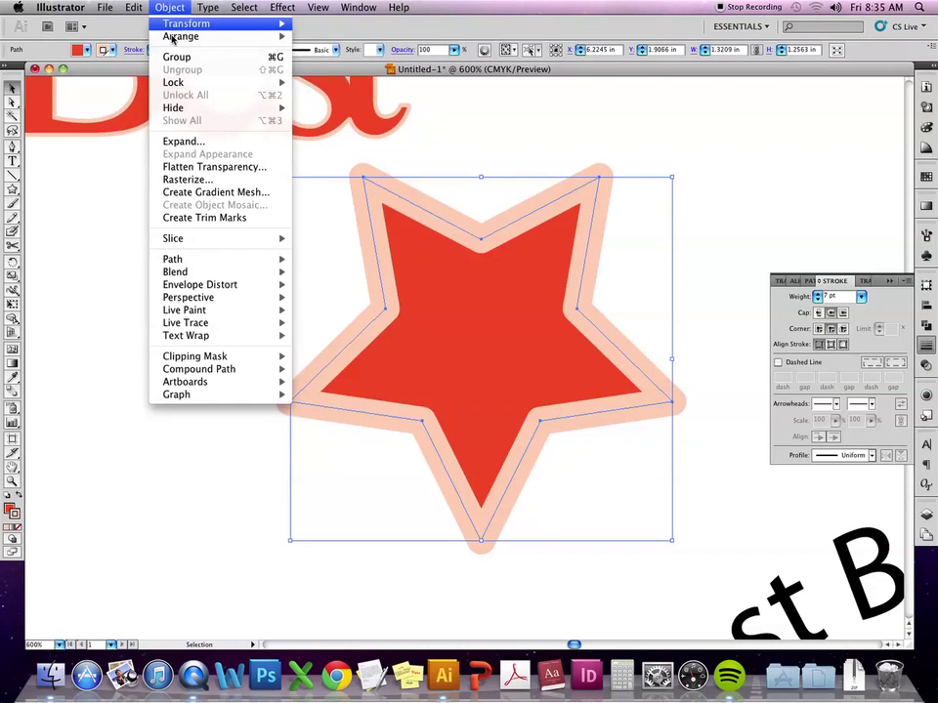
pyautogui.click(191, 141)
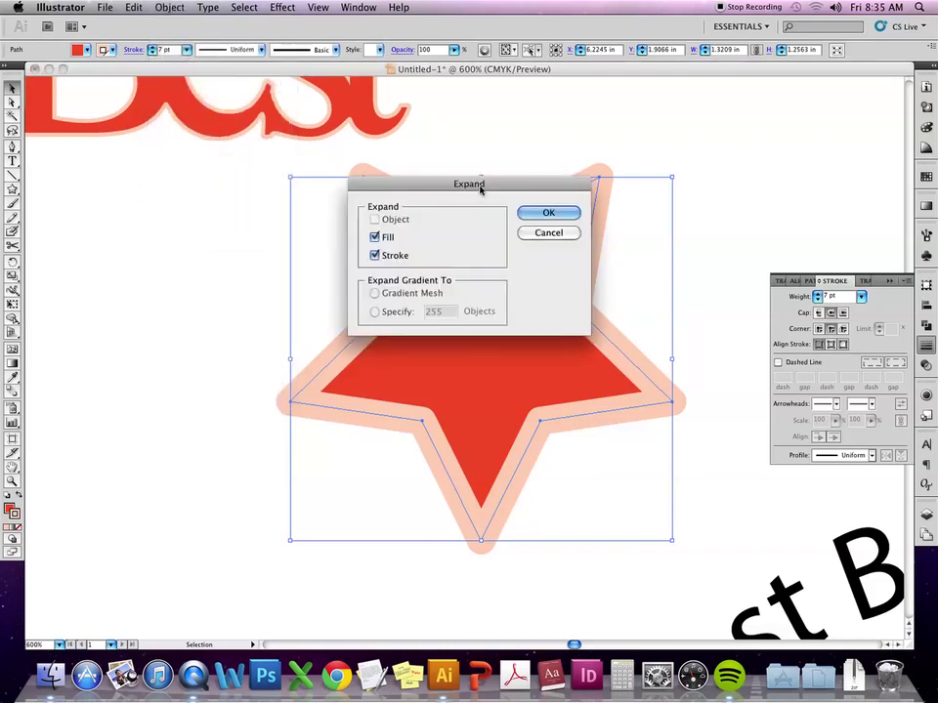
pyautogui.moveTo(485, 186); pyautogui.dragTo(178, 192)
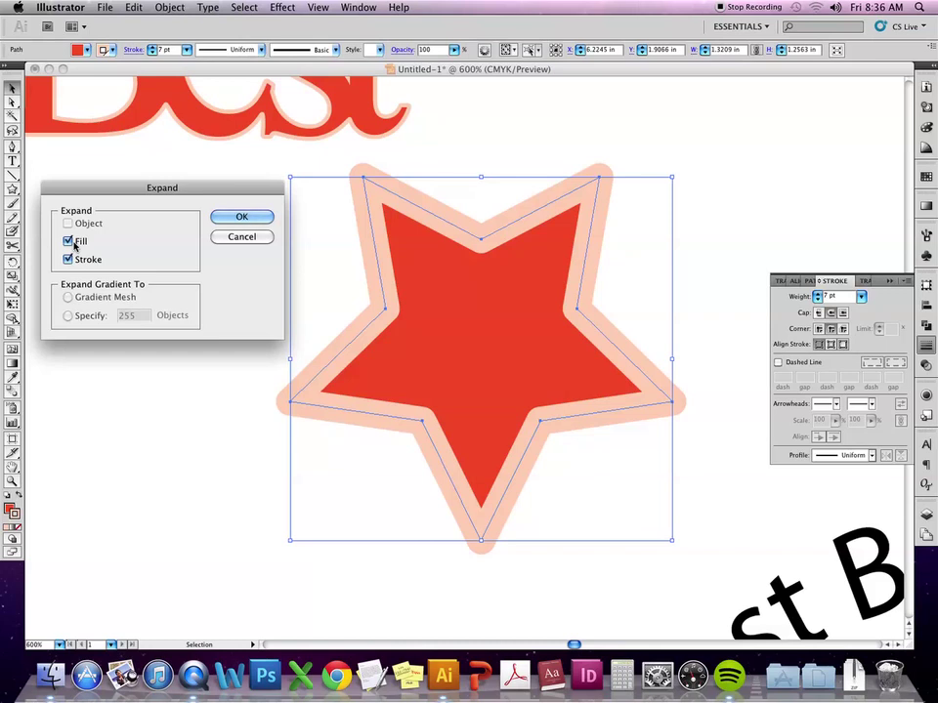
pyautogui.click(260, 217)
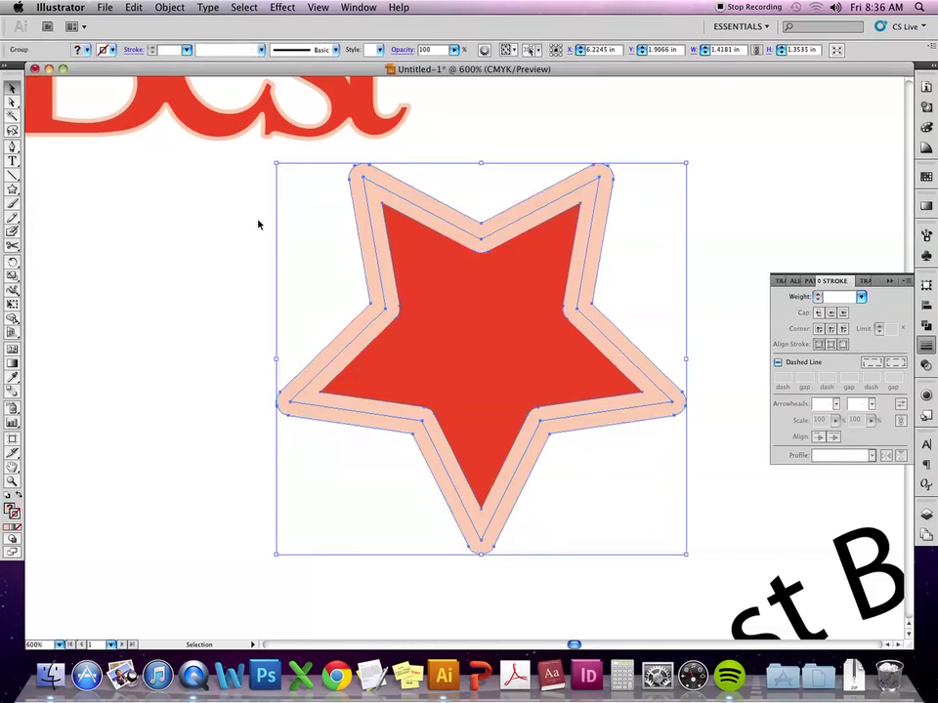
pyautogui.click(285, 201)
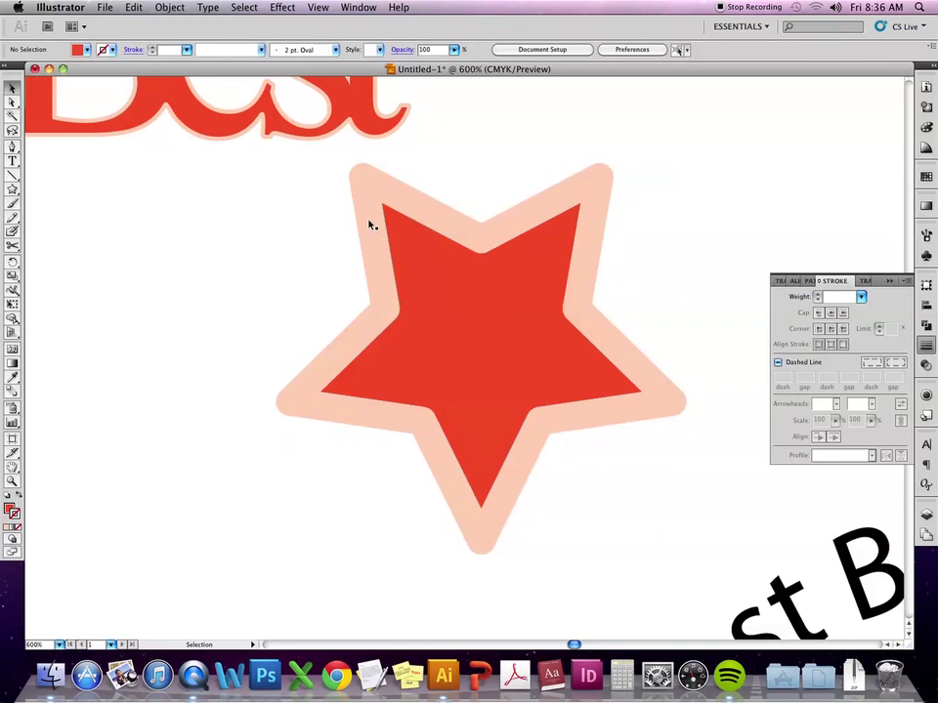
pyautogui.click(369, 225)
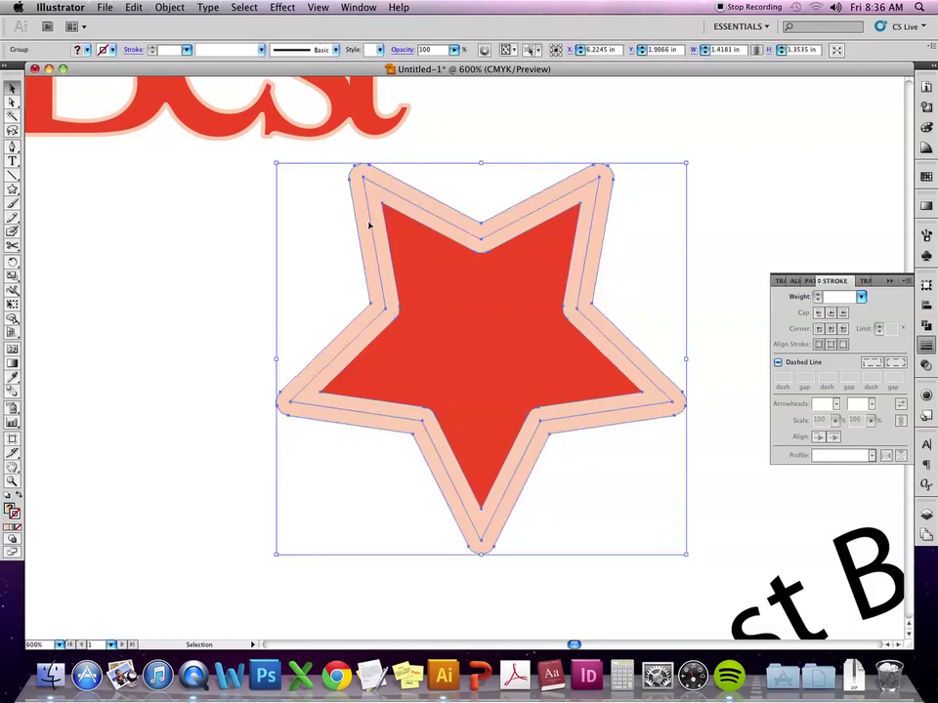
pyautogui.press('super+h')
pyautogui.doubleClick(440, 280)
pyautogui.click(454, 217)
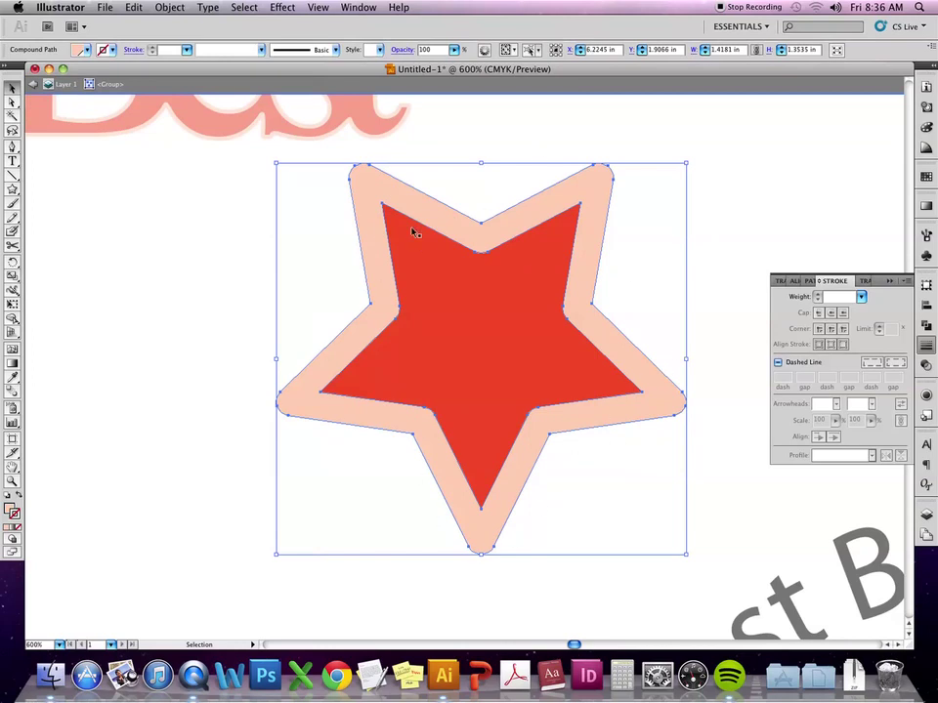
pyautogui.moveTo(421, 216); pyautogui.dragTo(237, 152)
pyautogui.click(534, 291)
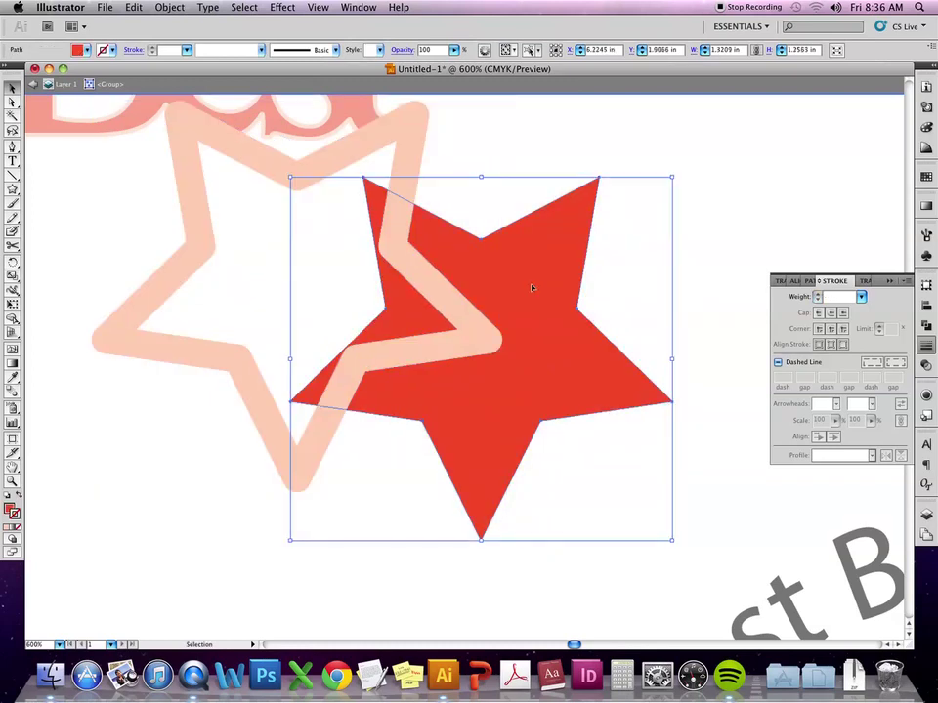
pyautogui.press('super+z')
pyautogui.moveTo(258, 293); pyautogui.dragTo(426, 397)
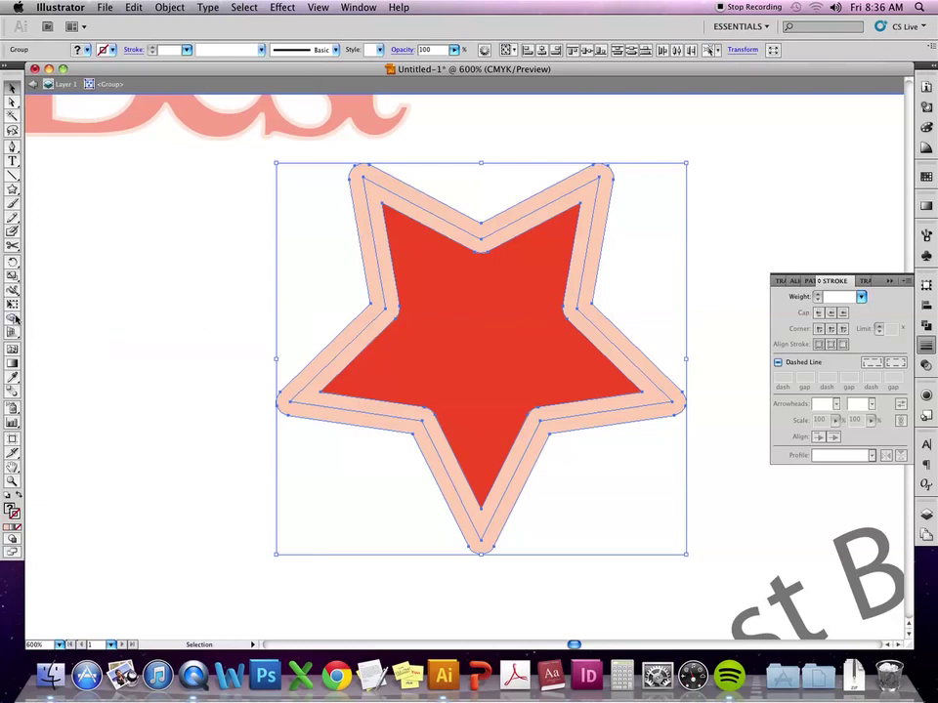
pyautogui.doubleClick(205, 314)
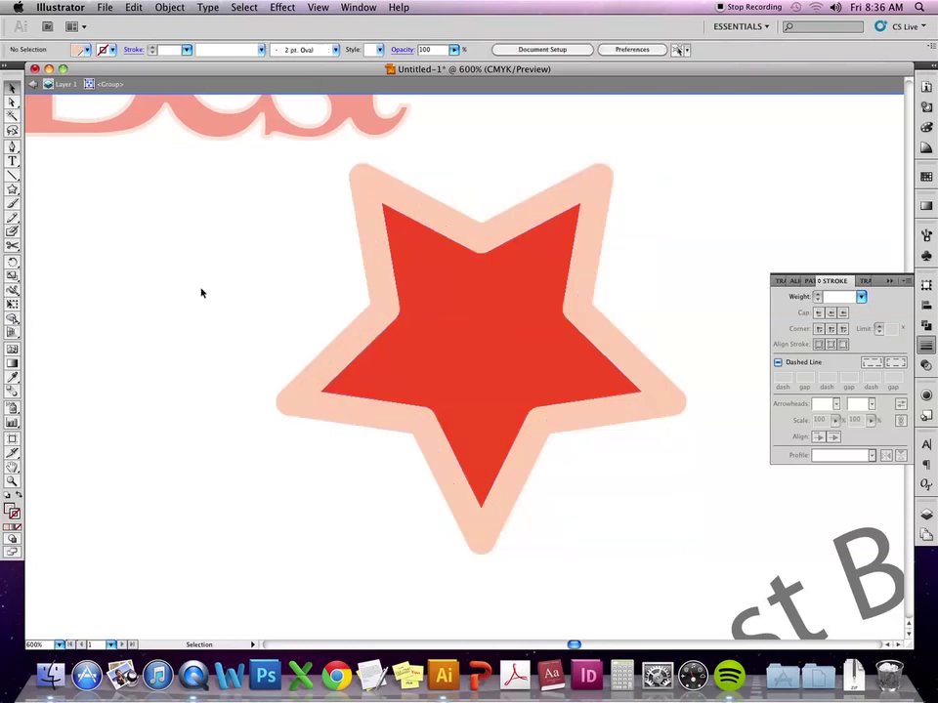
pyautogui.click(465, 331)
pyautogui.press('super')
pyautogui.click(275, 331)
pyautogui.click(433, 339)
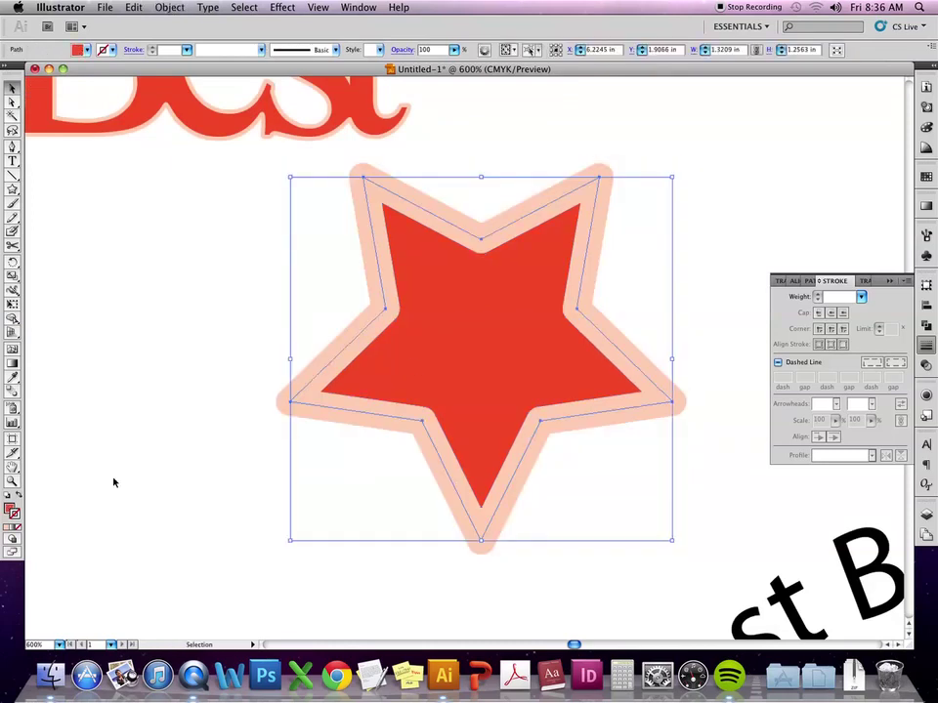
pyautogui.click(147, 363)
pyautogui.moveTo(224, 225); pyautogui.dragTo(596, 551)
pyautogui.click(13, 318)
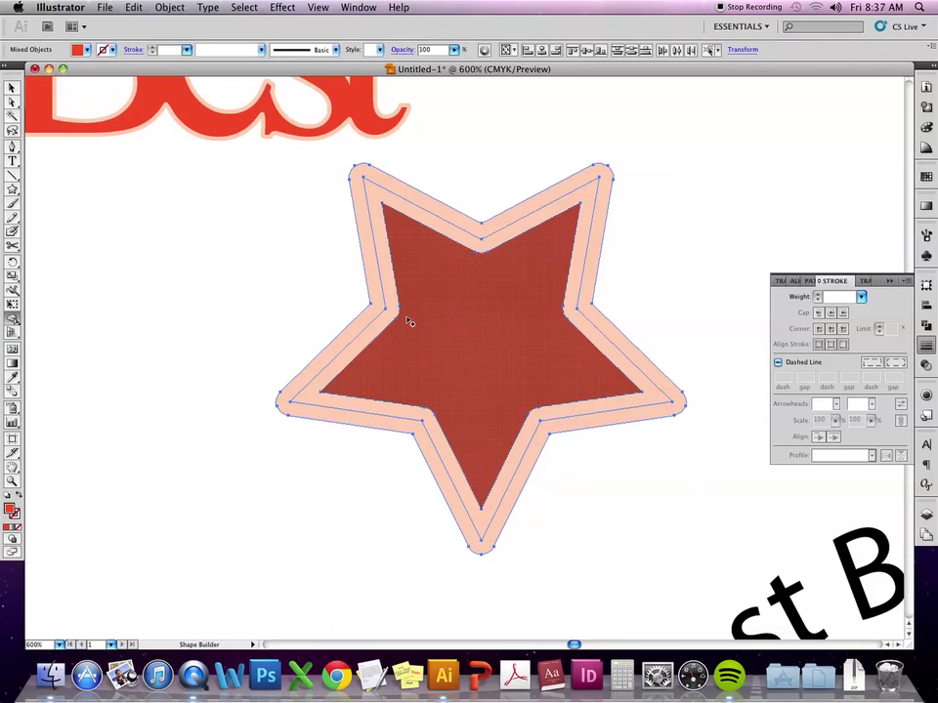
pyautogui.press('v')
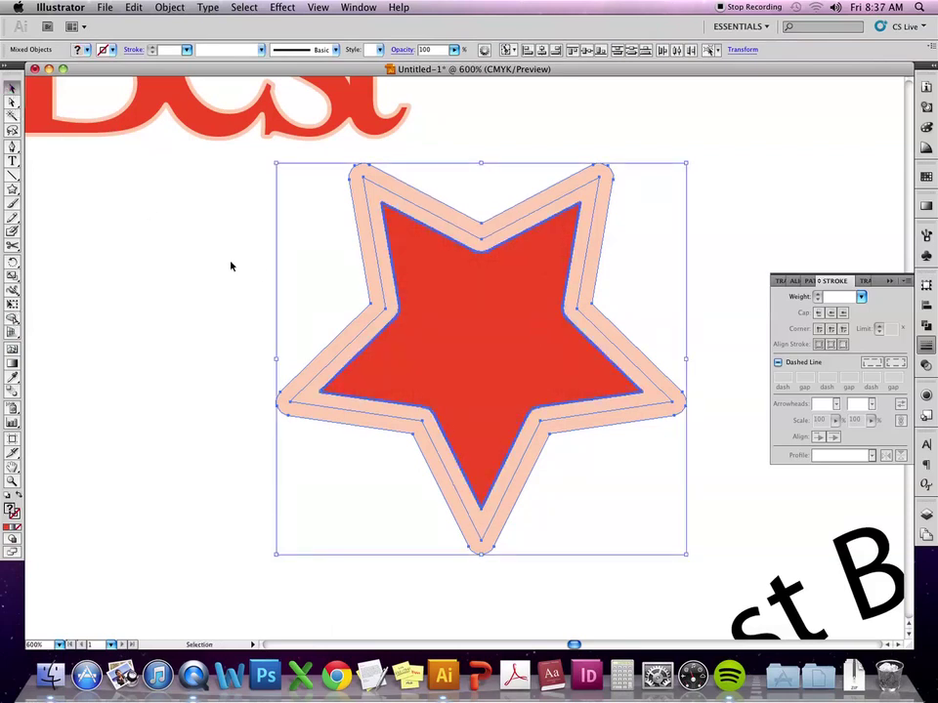
pyautogui.click(232, 267)
pyautogui.click(470, 307)
pyautogui.moveTo(470, 305); pyautogui.dragTo(323, 292)
pyautogui.moveTo(594, 282); pyautogui.dragTo(695, 275)
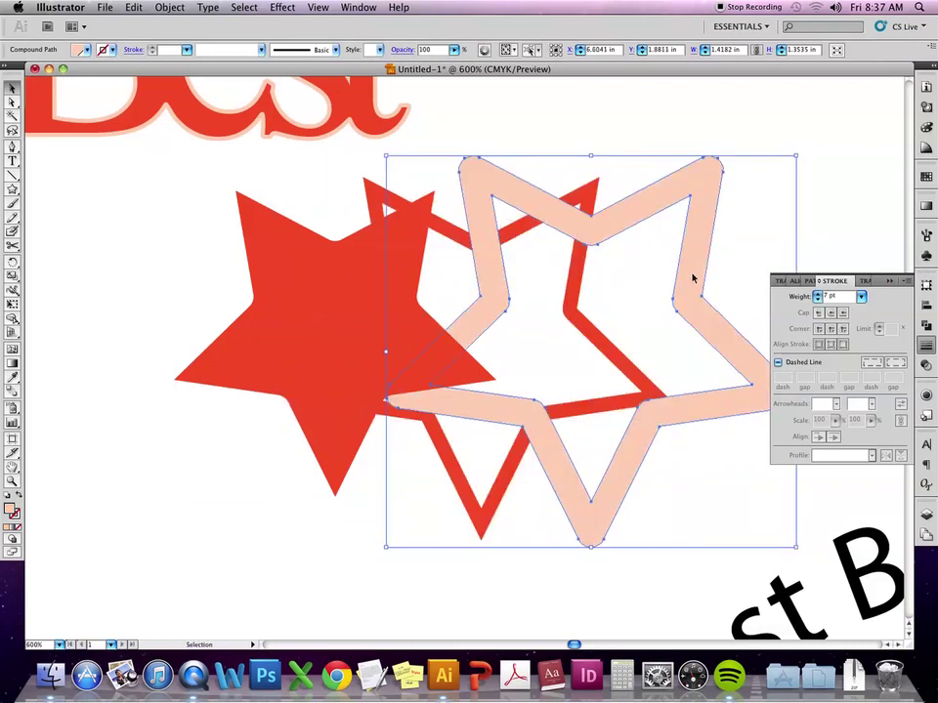
pyautogui.moveTo(429, 217); pyautogui.dragTo(421, 280)
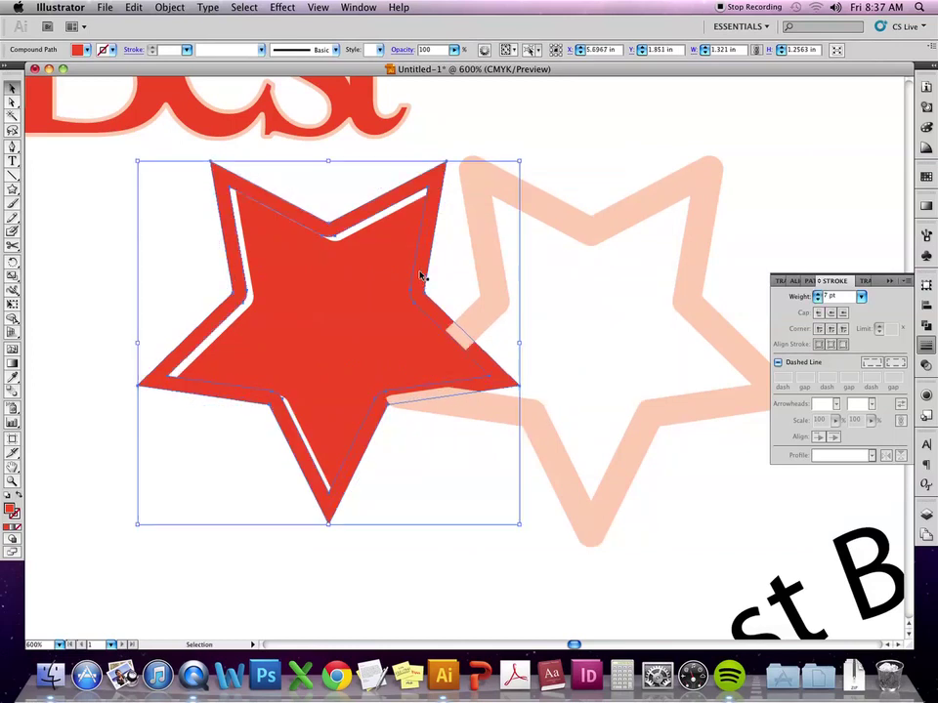
pyautogui.press('super+z')
pyautogui.press('super+z')
pyautogui.press('super+z')
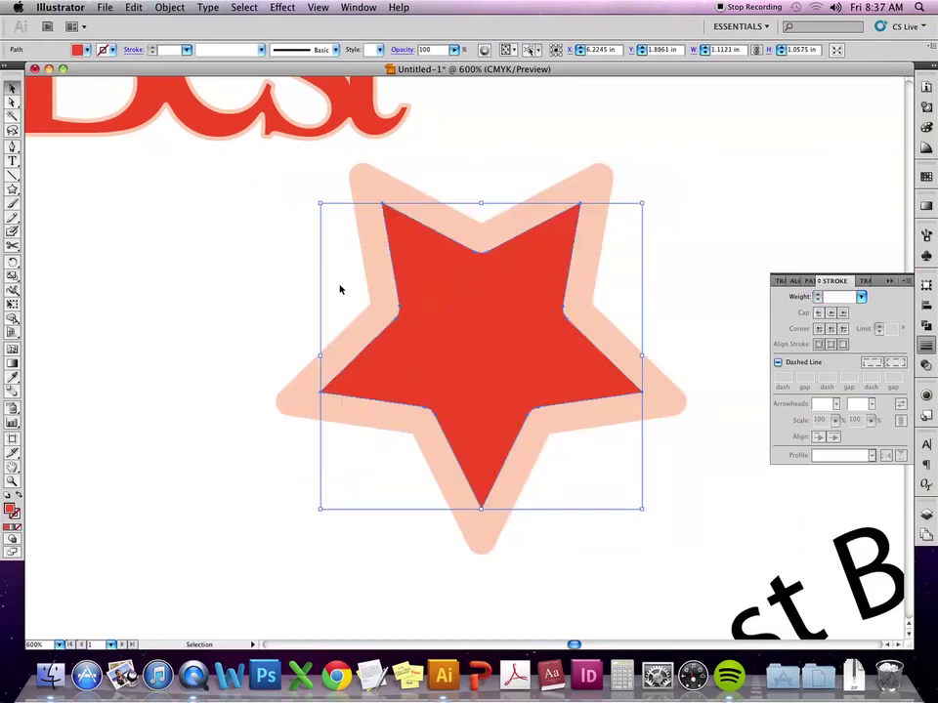
pyautogui.press('super+a')
pyautogui.press('super+h')
pyautogui.click(223, 290)
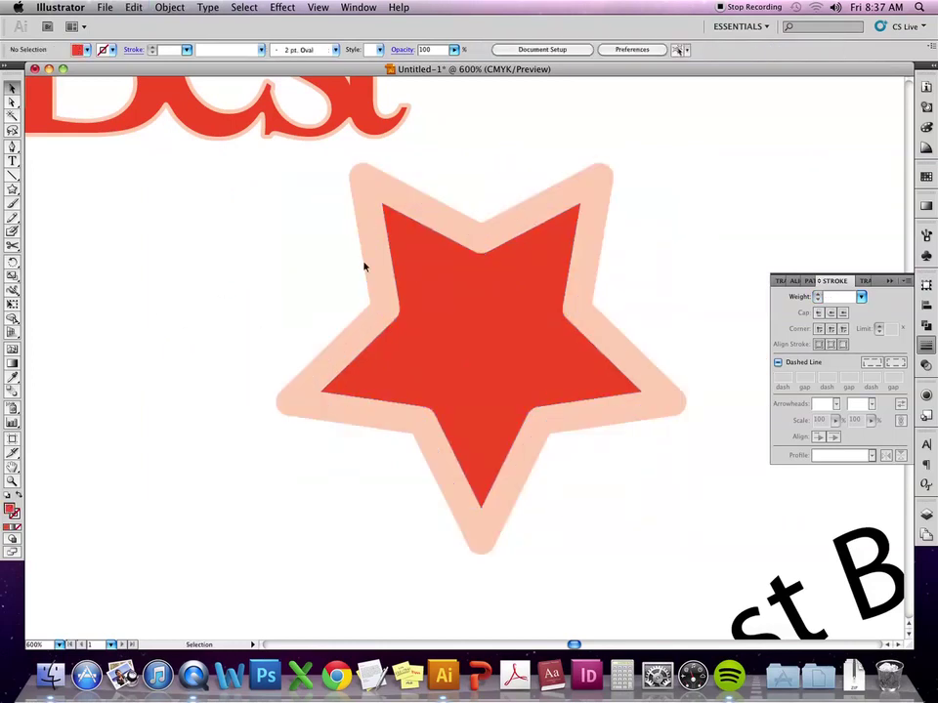
pyautogui.moveTo(263, 245); pyautogui.dragTo(481, 415)
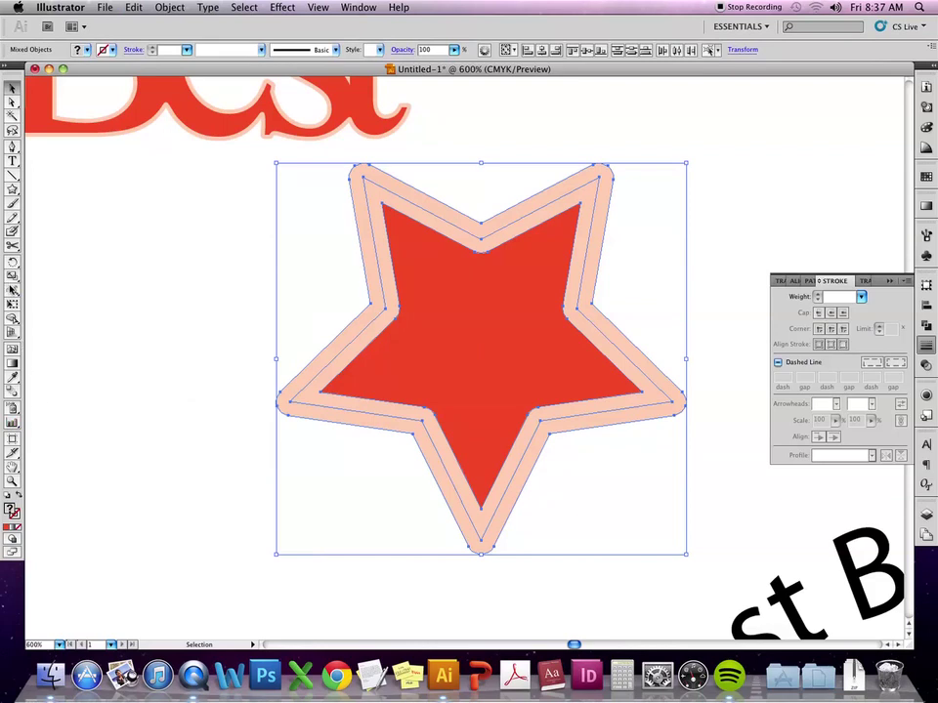
# Merge the star's outer band and inner area into one solid red shape with Shape Builder.
pyautogui.hotkey('shift', 'm')
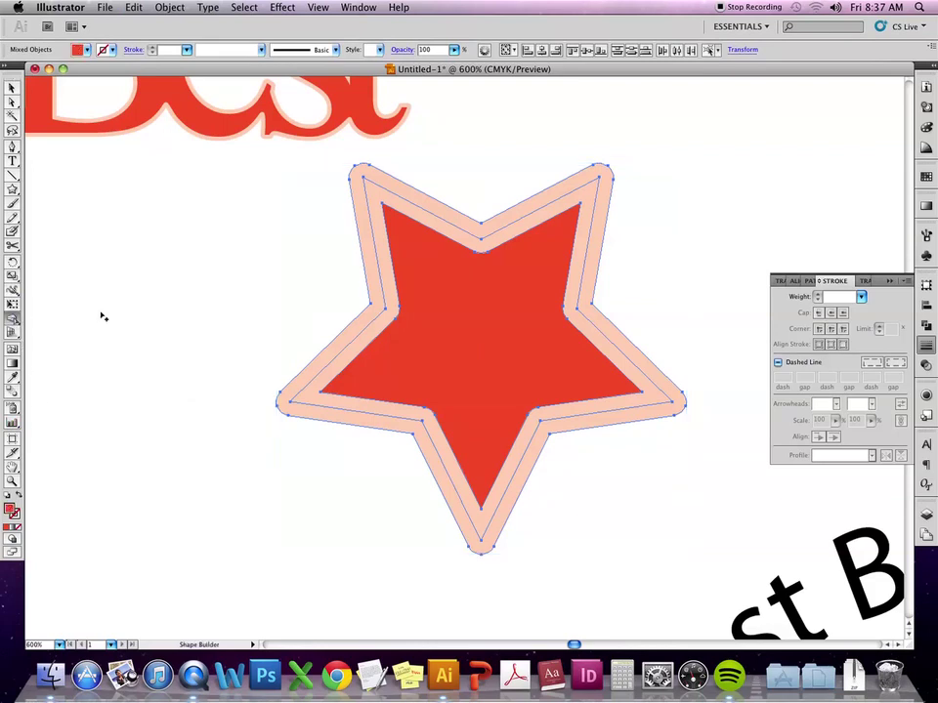
pyautogui.click(324, 359)
pyautogui.click(369, 367)
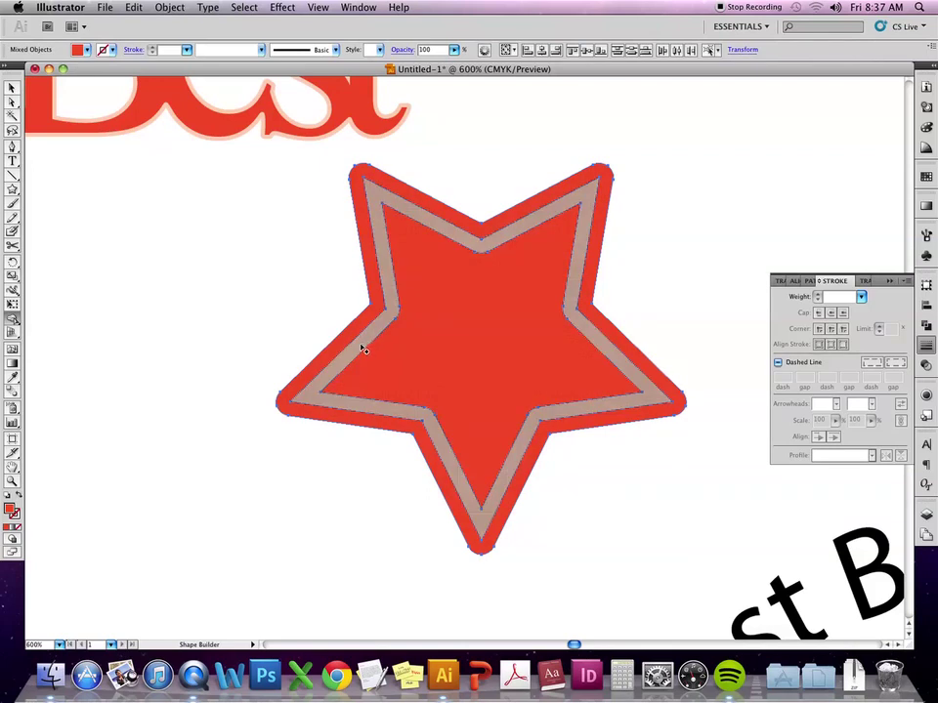
pyautogui.moveTo(362, 346)
pyautogui.mouseDown()
pyautogui.moveTo(383, 359)
pyautogui.moveTo(456, 360)
pyautogui.moveTo(391, 356)
pyautogui.moveTo(403, 353)
pyautogui.mouseUp()
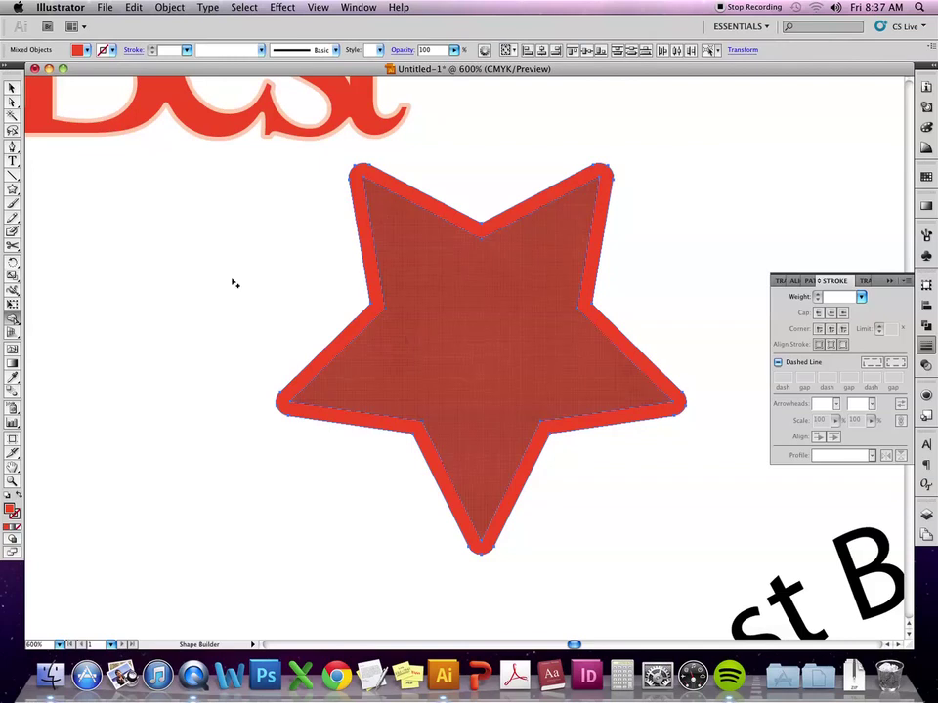
# Pull the solid red star out to the left and move the outlined star to the right.
pyautogui.click(13, 88)
pyautogui.click(202, 283)
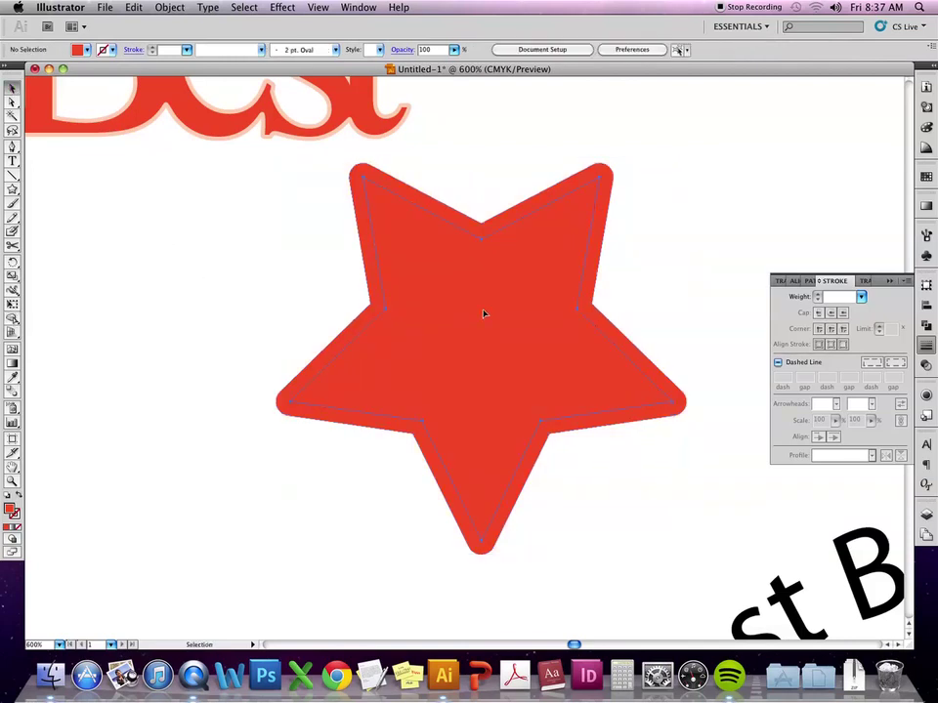
pyautogui.moveTo(483, 314); pyautogui.dragTo(275, 313)
pyautogui.click(517, 155)
pyautogui.moveTo(491, 244)
pyautogui.mouseDown()
pyautogui.moveTo(658, 225)
pyautogui.moveTo(659, 184)
pyautogui.moveTo(555, 314)
pyautogui.moveTo(607, 195)
pyautogui.mouseUp()
pyautogui.click(471, 239)
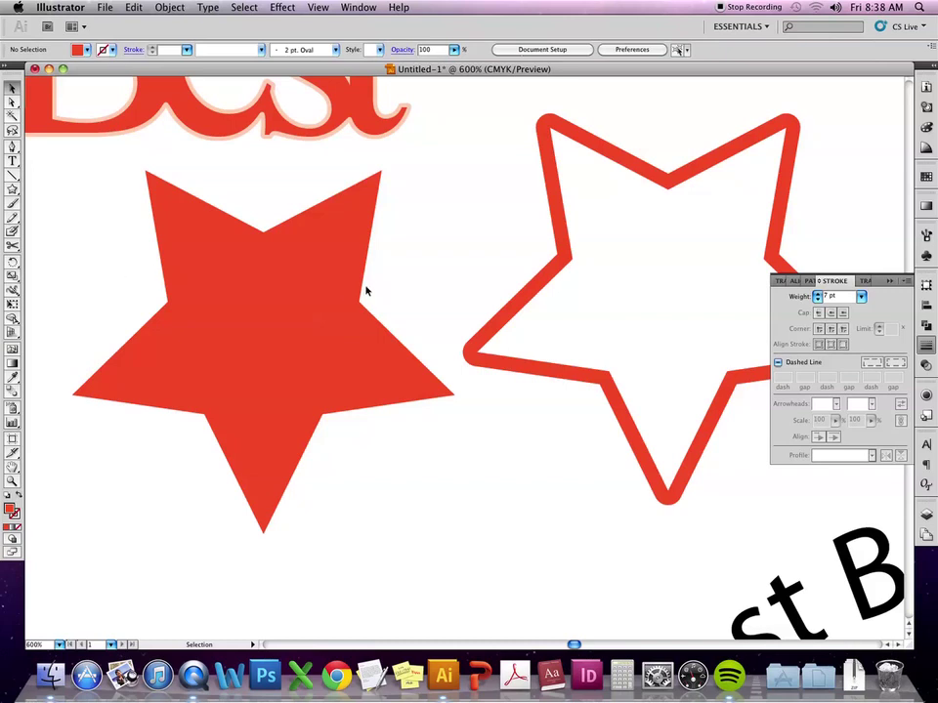
# Drag the hollow red-outlined star up and to the right, then deselect it.
pyautogui.moveTo(504, 322)
pyautogui.mouseDown()
pyautogui.moveTo(552, 249)
pyautogui.moveTo(538, 286)
pyautogui.mouseUp()
pyautogui.click(398, 456)
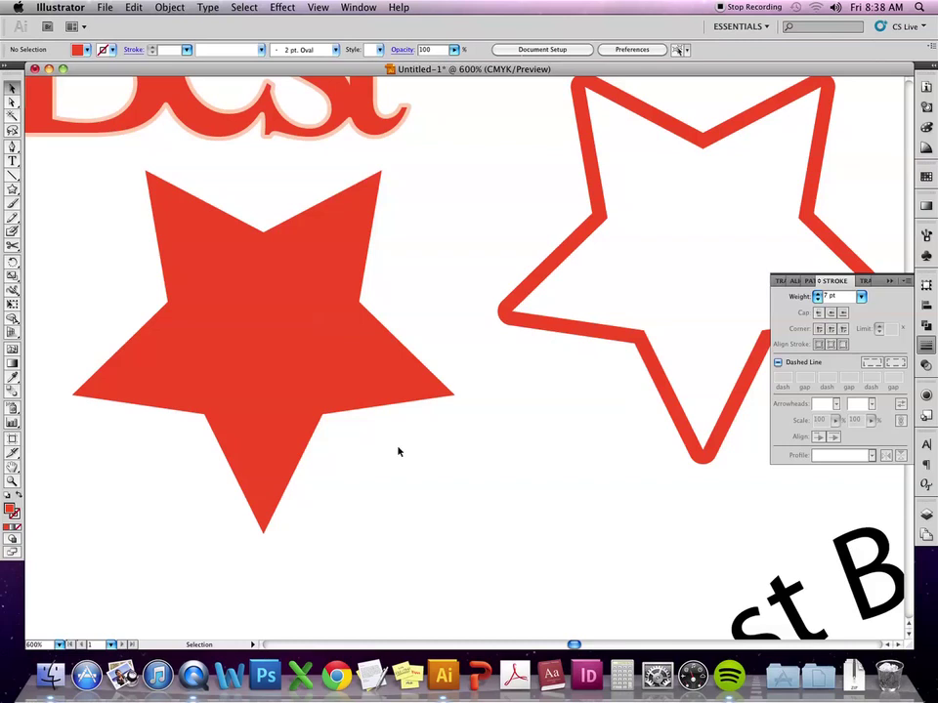
# Give the solid red star a white-to-black linear gradient from a floating Gradient panel.
pyautogui.click(242, 383)
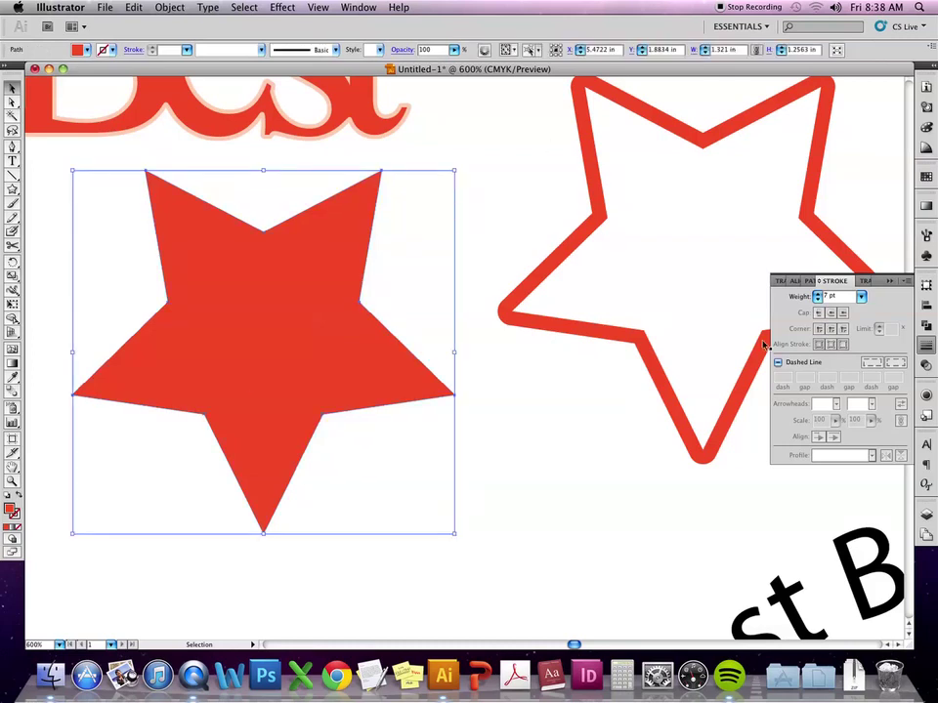
pyautogui.click(926, 207)
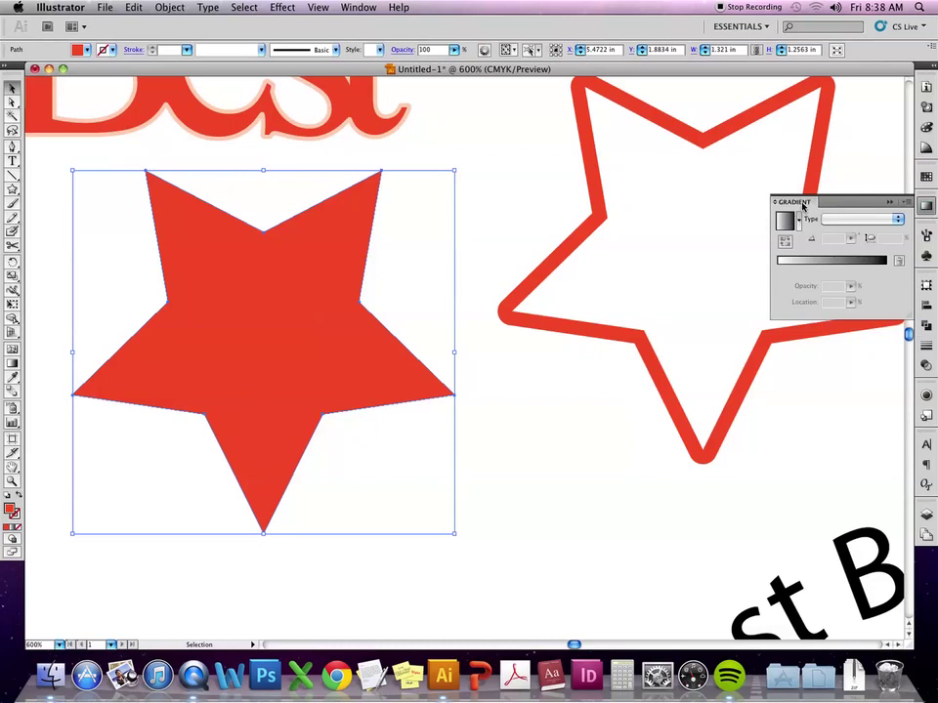
pyautogui.moveTo(793, 202); pyautogui.dragTo(651, 259)
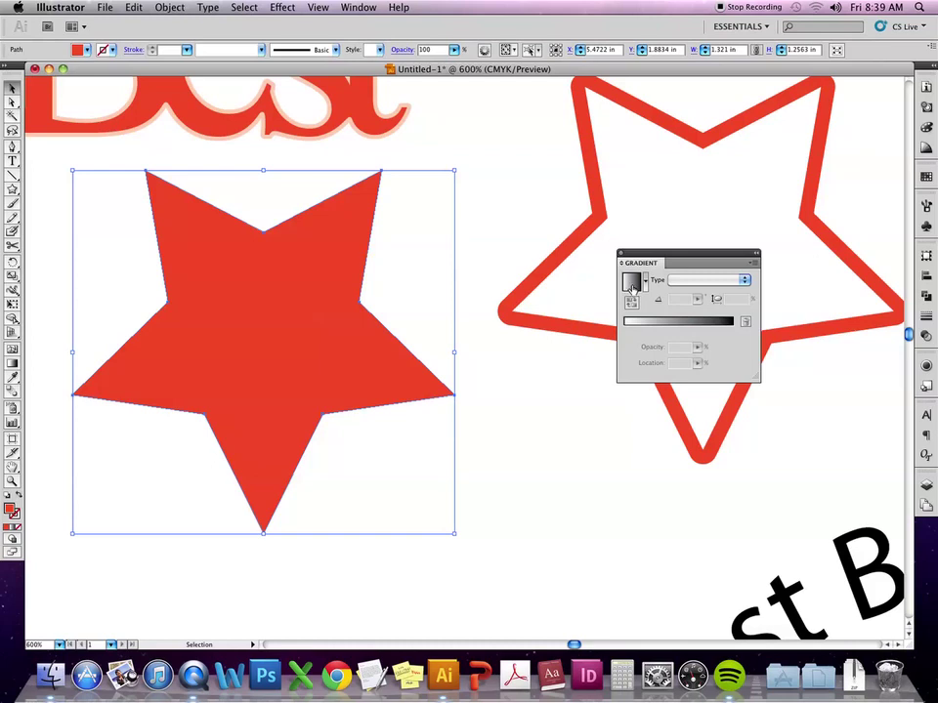
pyautogui.click(631, 283)
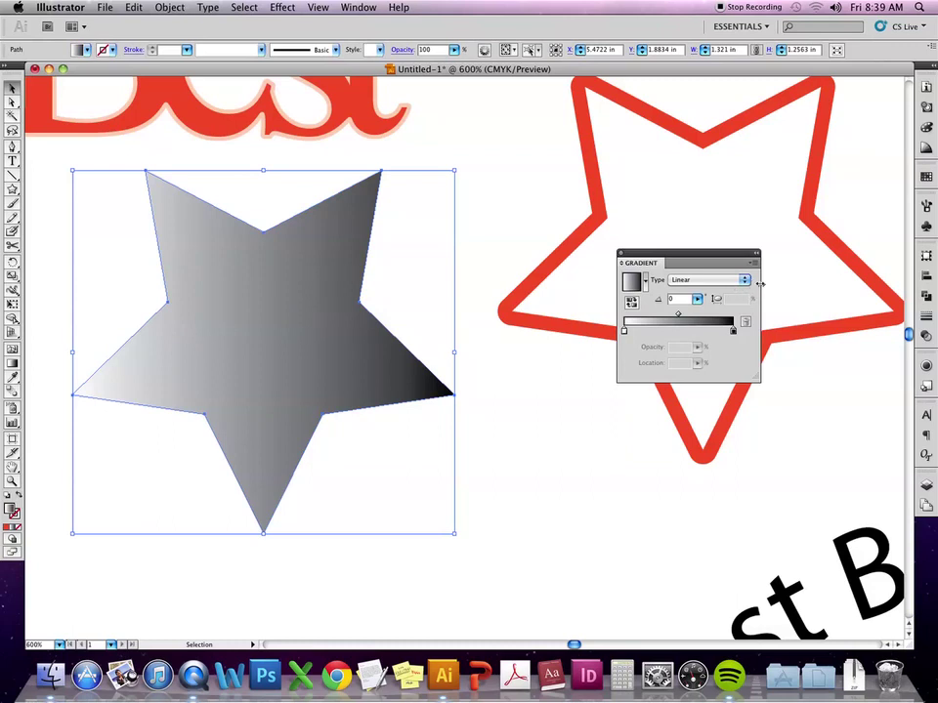
# Check the white start stop's colour in tint view, then show the Swatches panel beside Gradient.
pyautogui.doubleClick(624, 332)
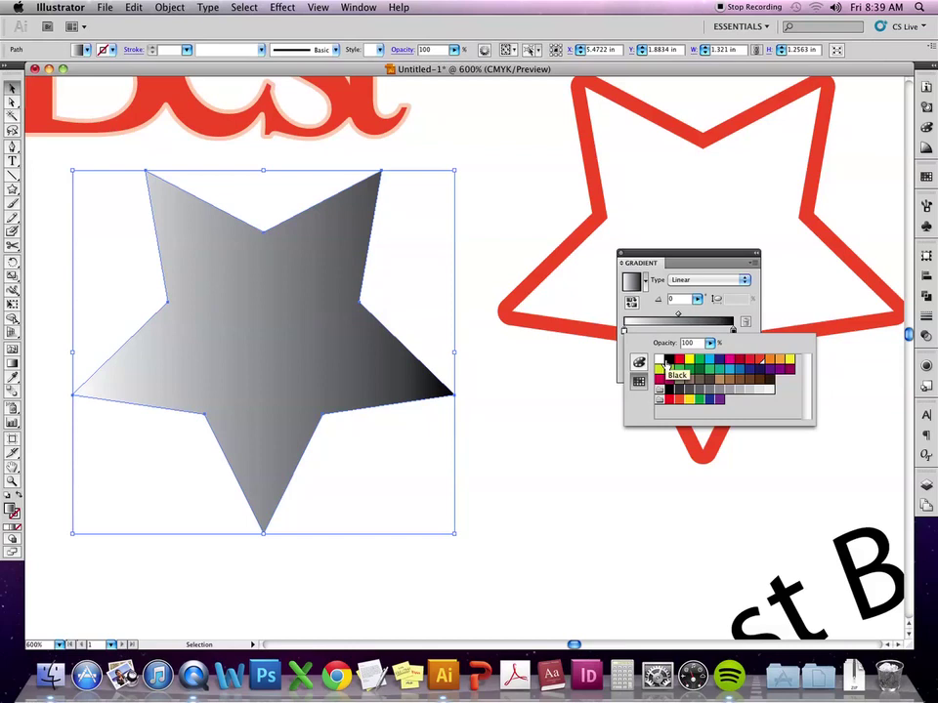
pyautogui.click(639, 364)
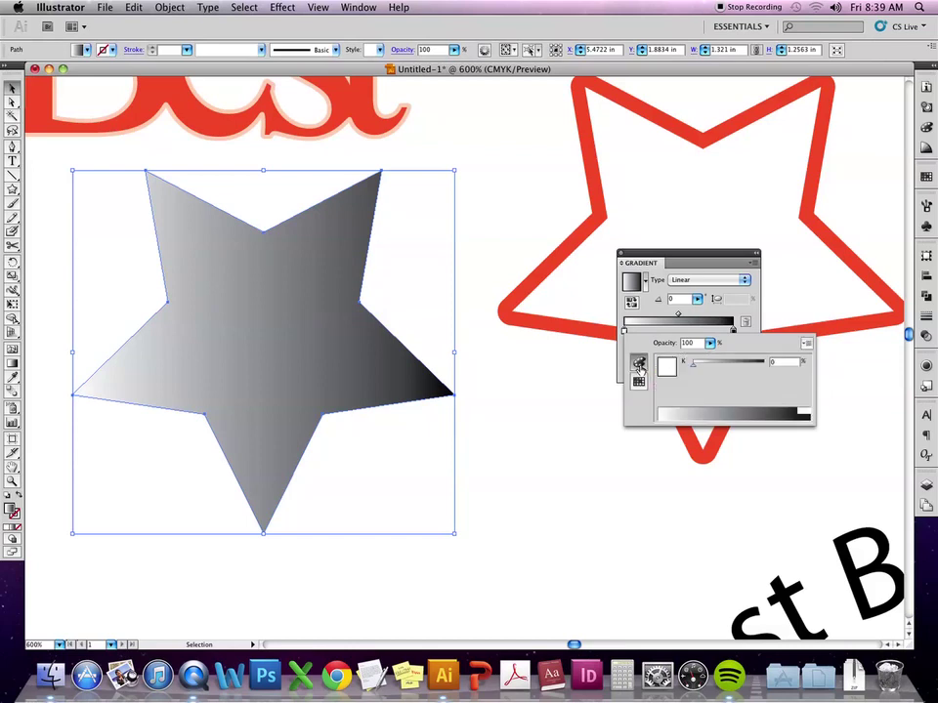
pyautogui.click(748, 332)
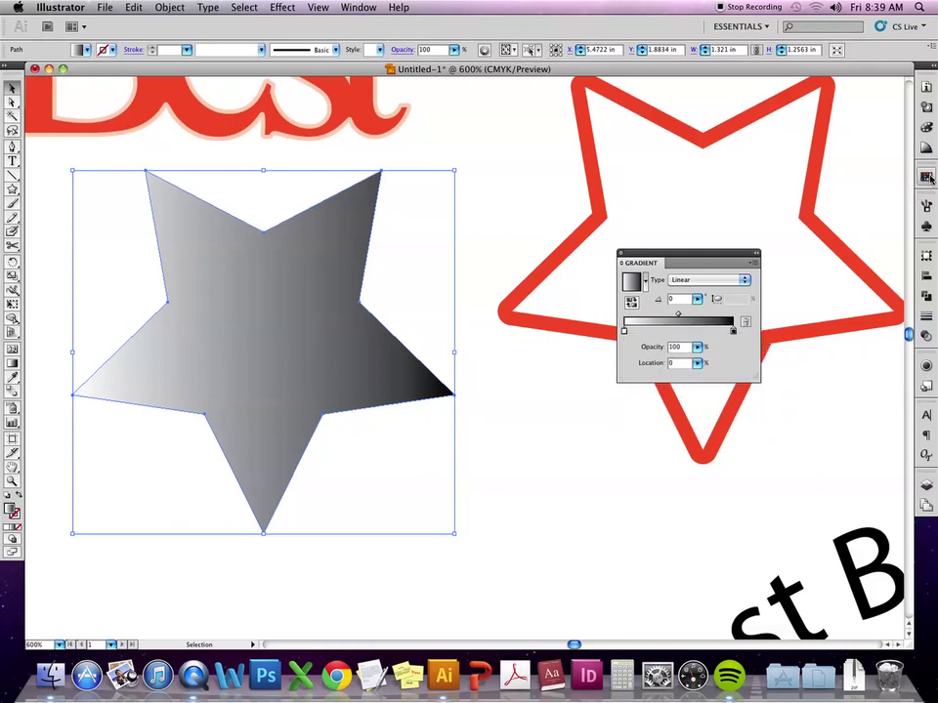
pyautogui.click(926, 176)
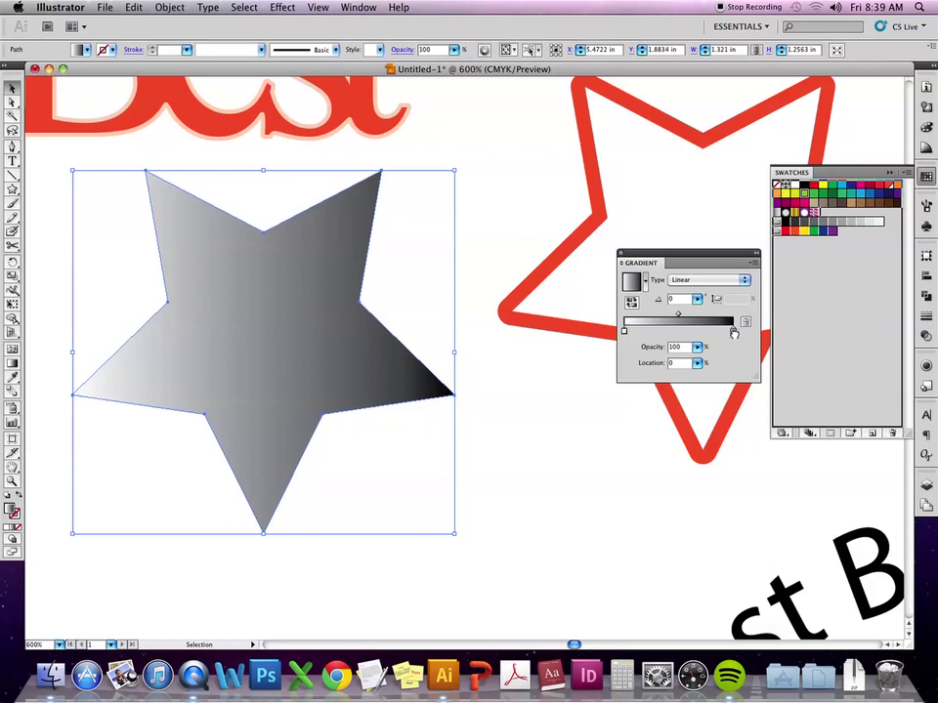
# Make the gradient stops orange, yellow and green, with the yellow stop at 50%.
pyautogui.click(734, 333)
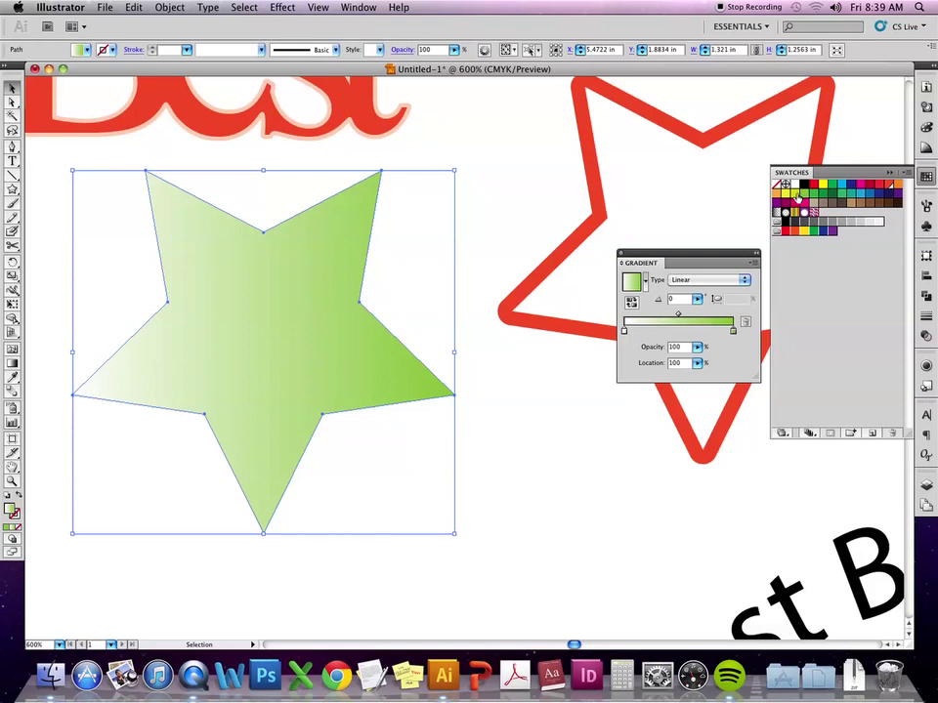
pyautogui.moveTo(785, 194); pyautogui.dragTo(665, 332)
pyautogui.click(624, 332)
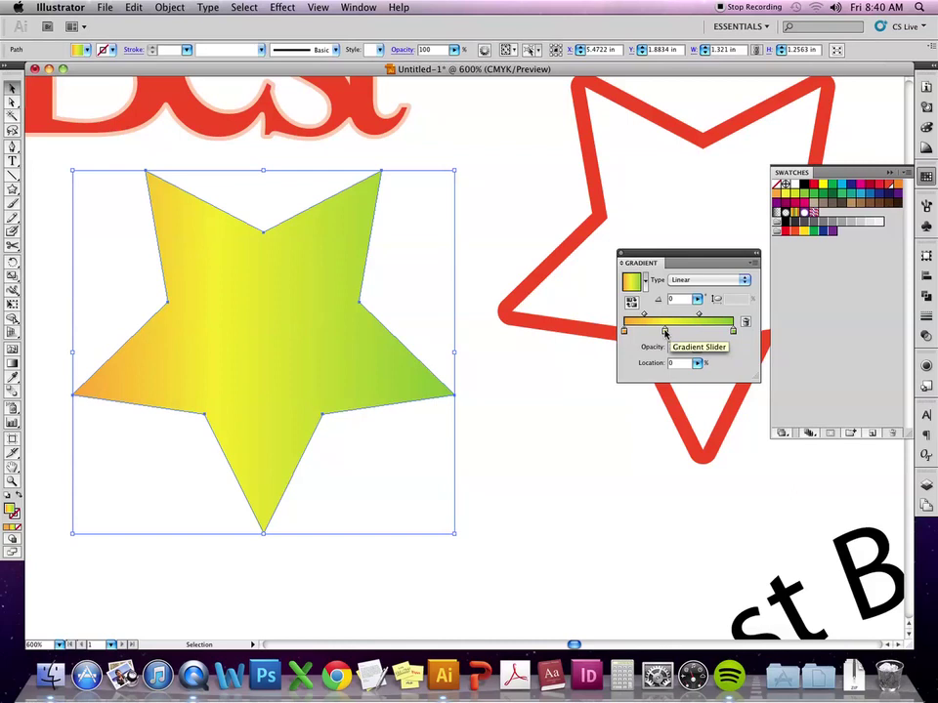
pyautogui.moveTo(666, 334); pyautogui.dragTo(680, 335)
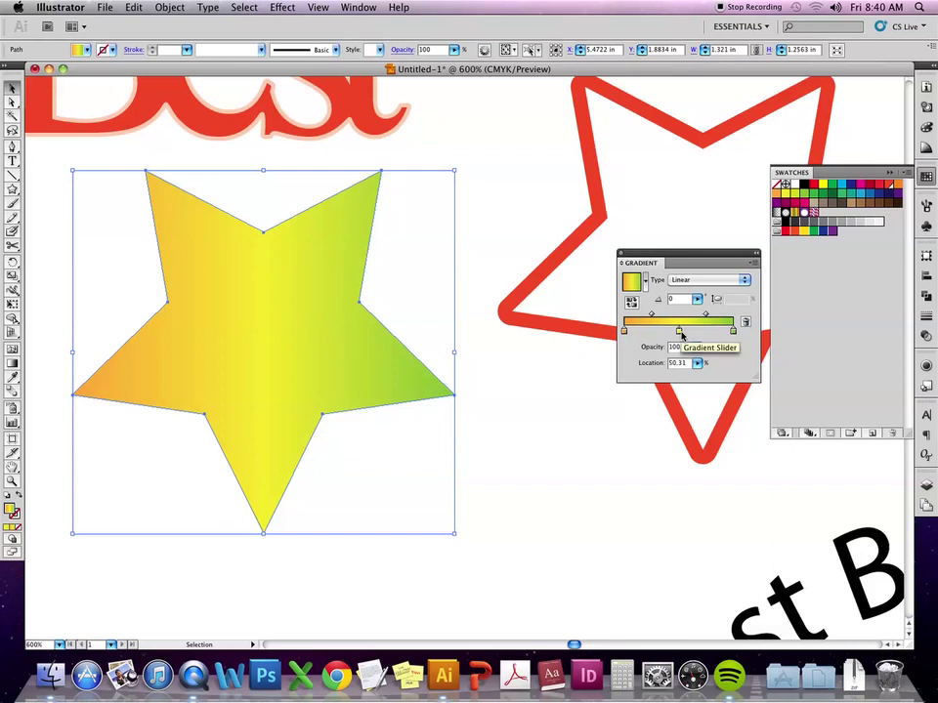
pyautogui.moveTo(680, 335); pyautogui.dragTo(679, 334)
pyautogui.click(677, 363)
pyautogui.write('50')
pyautogui.press('Return')
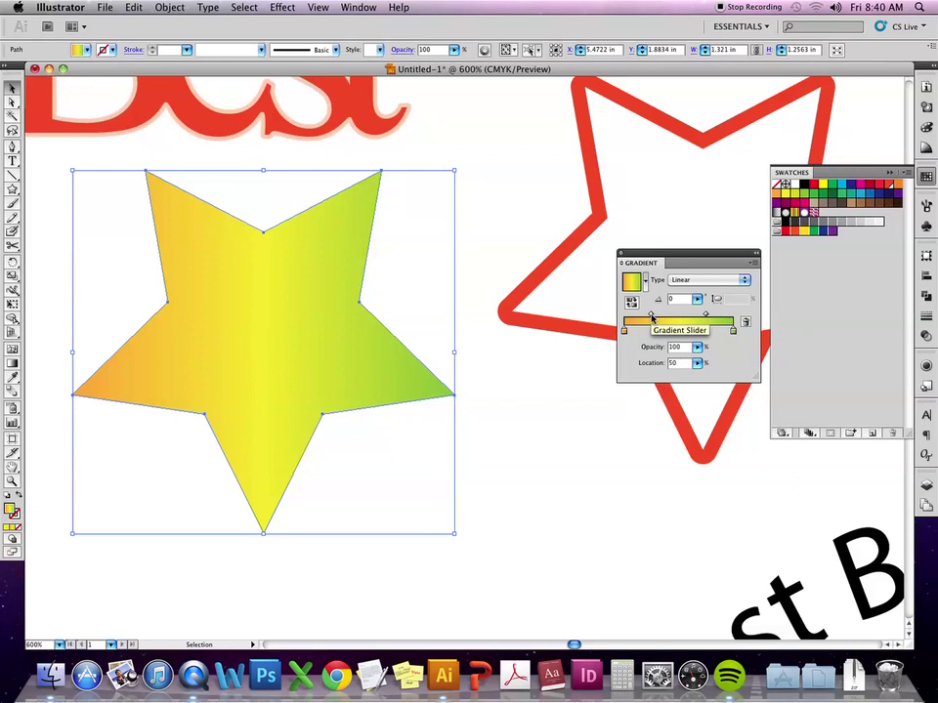
# Set the orange-yellow midpoint to 25% and the yellow-green midpoint to 75%.
pyautogui.moveTo(652, 315); pyautogui.dragTo(637, 329)
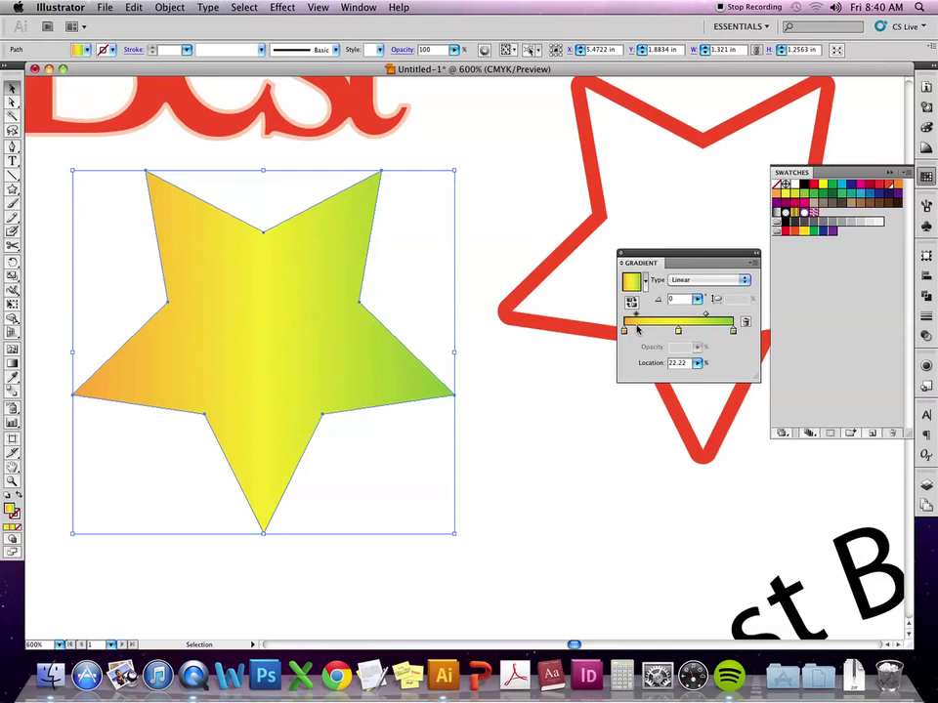
pyautogui.doubleClick(677, 364)
pyautogui.write('25')
pyautogui.press('Return')
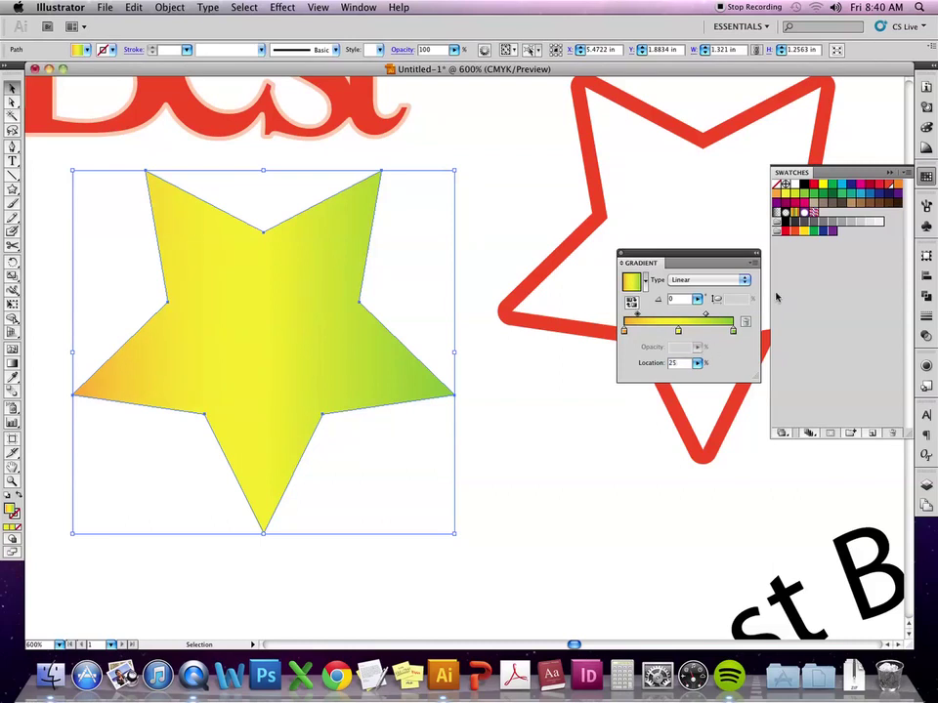
pyautogui.moveTo(705, 315); pyautogui.dragTo(723, 336)
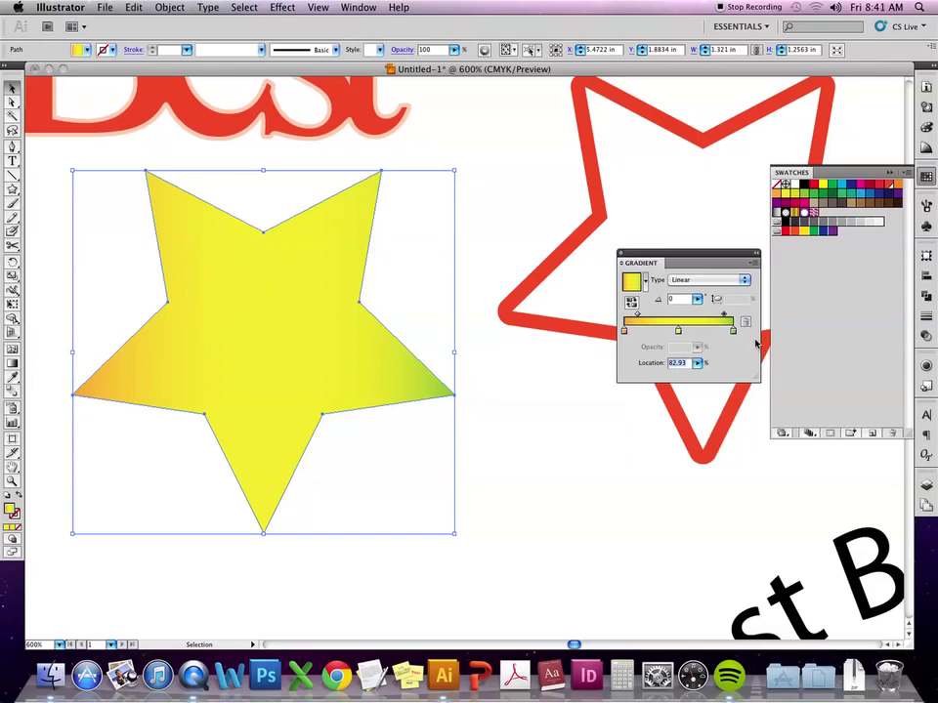
pyautogui.write('75')
pyautogui.press('Return')
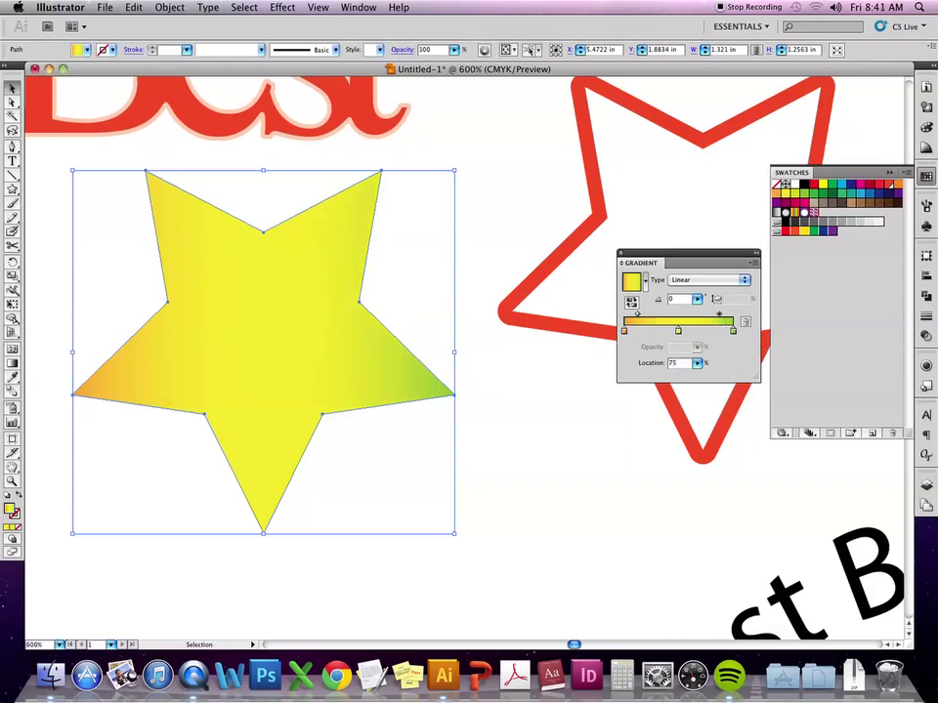
# With the Gradient Tool, angle the gradient about 29° from the star's lower-left tip toward upper right.
pyautogui.click(14, 364)
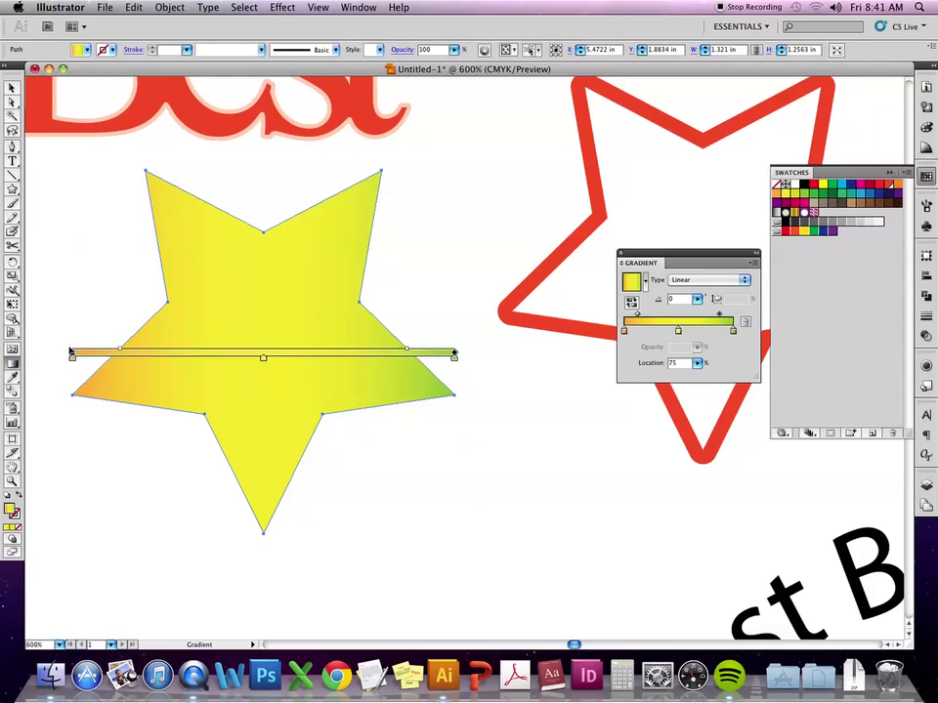
pyautogui.moveTo(206, 361)
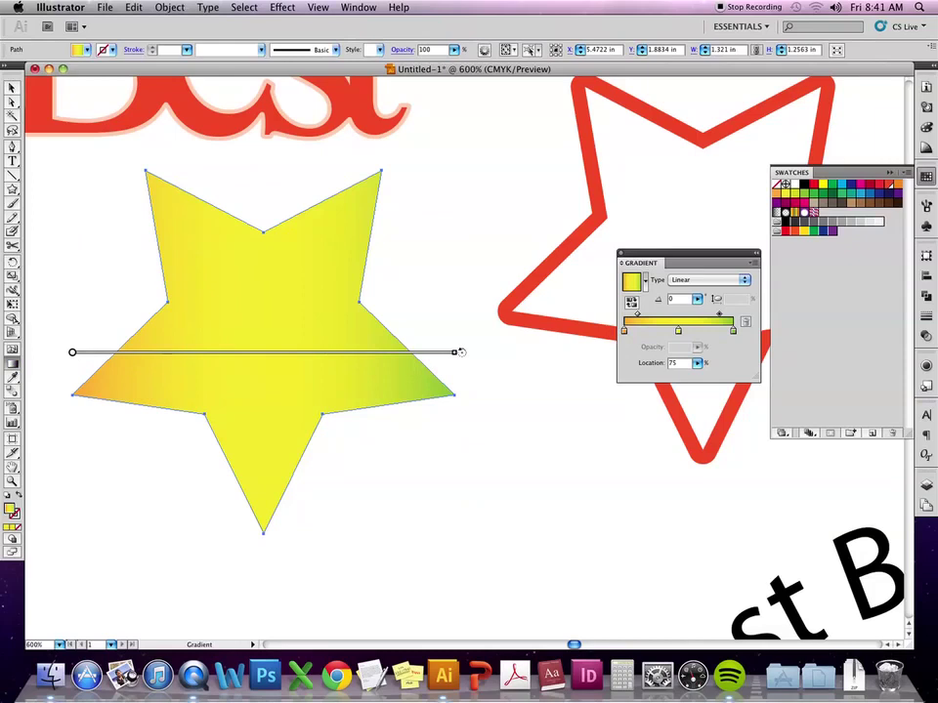
pyautogui.moveTo(462, 350)
pyautogui.mouseDown()
pyautogui.moveTo(467, 216)
pyautogui.moveTo(451, 147)
pyautogui.mouseUp()
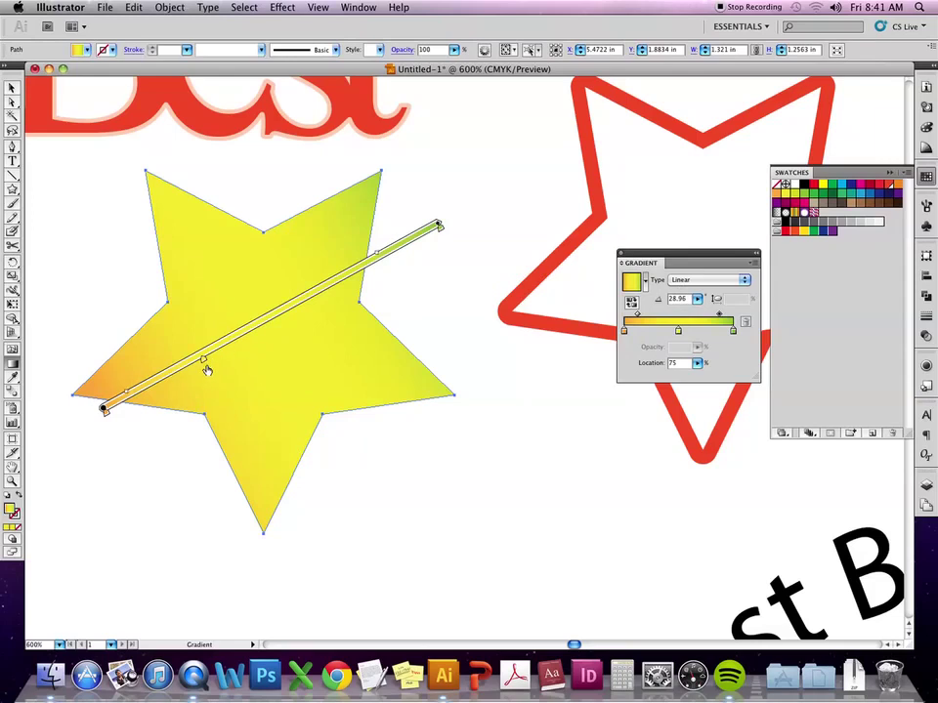
pyautogui.moveTo(104, 409)
pyautogui.mouseDown()
pyautogui.moveTo(139, 403)
pyautogui.moveTo(162, 378)
pyautogui.mouseUp()
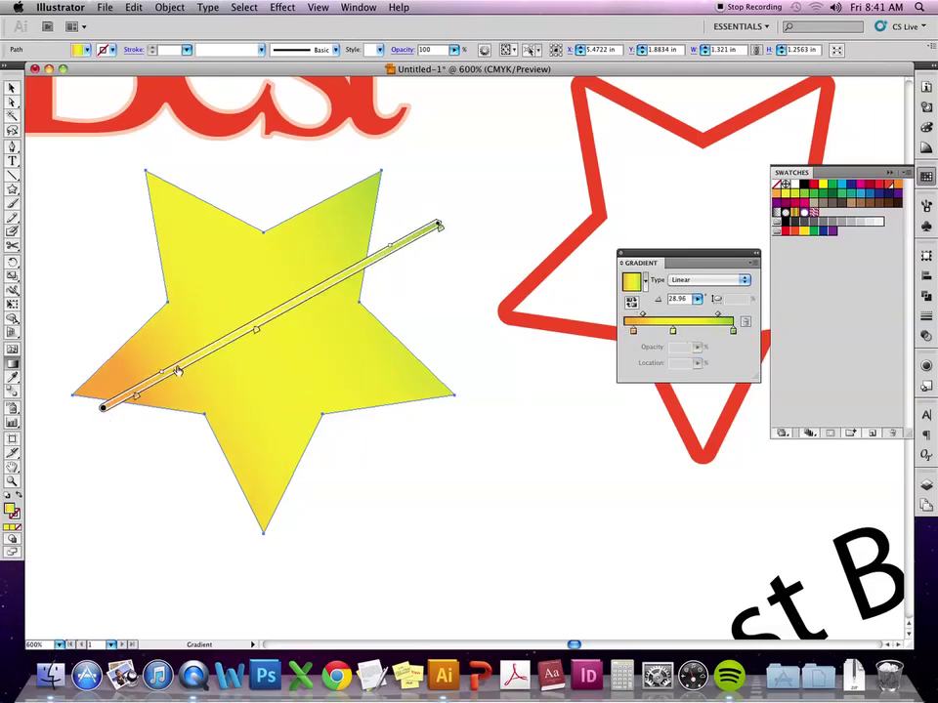
pyautogui.moveTo(392, 250)
pyautogui.moveTo(352, 271); pyautogui.dragTo(334, 278)
pyautogui.moveTo(439, 227)
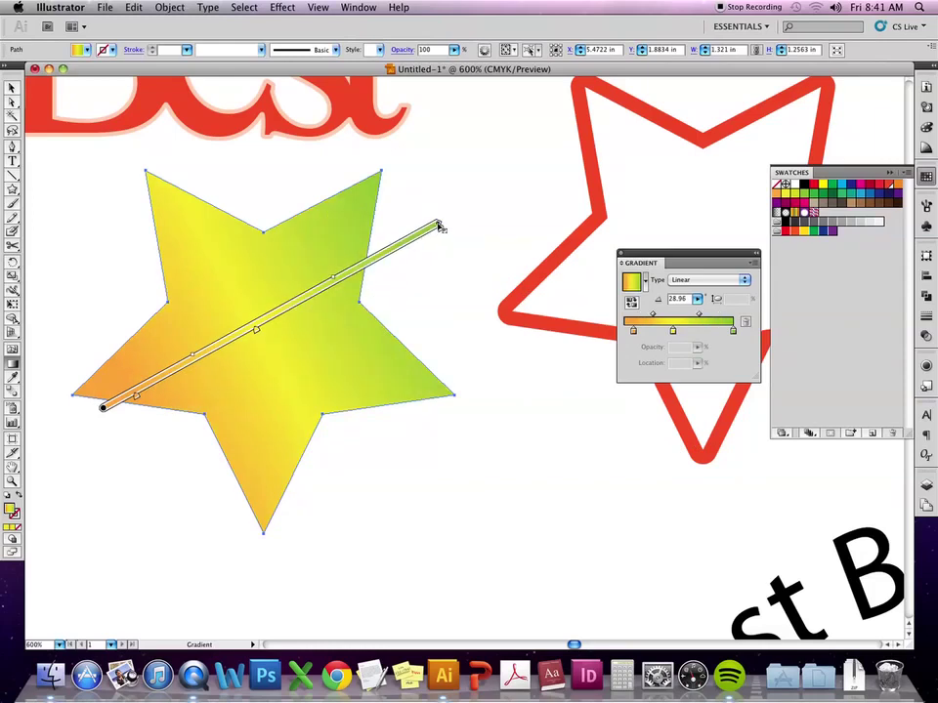
pyautogui.moveTo(440, 227); pyautogui.dragTo(393, 249)
pyautogui.moveTo(102, 409)
pyautogui.moveTo(103, 409); pyautogui.dragTo(103, 407)
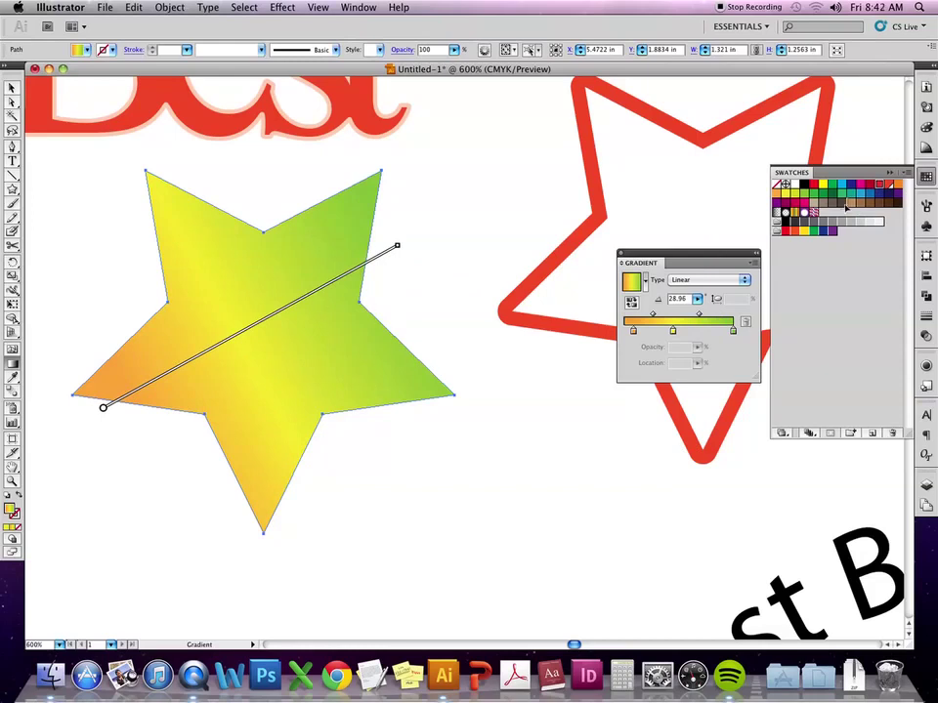
# Add a fourth gradient stop around 63% and colour it deep green from the swatches.
pyautogui.click(271, 325)
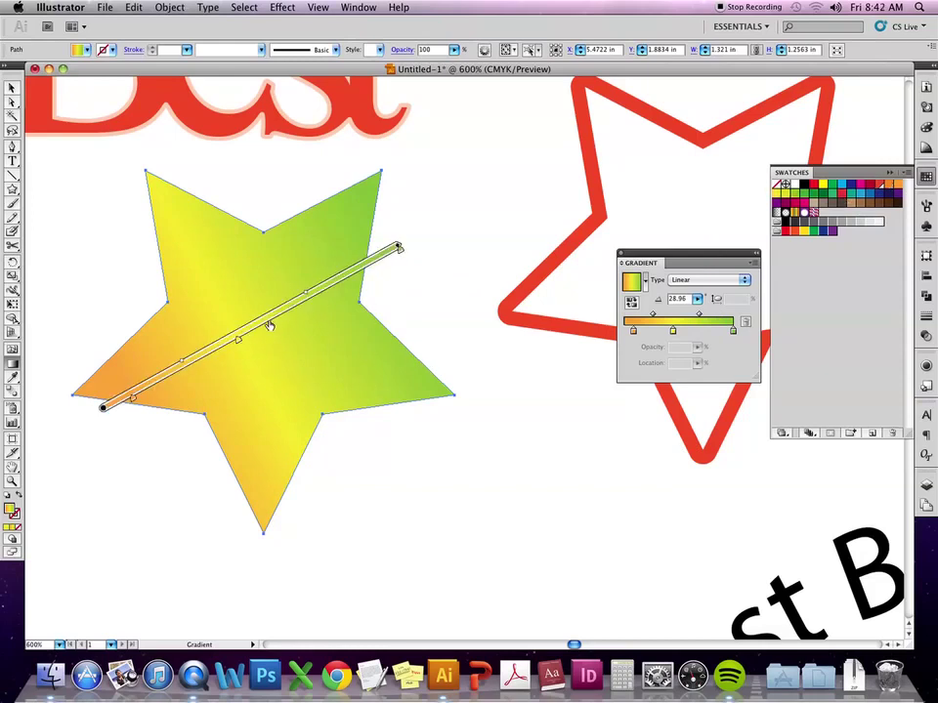
pyautogui.moveTo(271, 325); pyautogui.dragTo(293, 310)
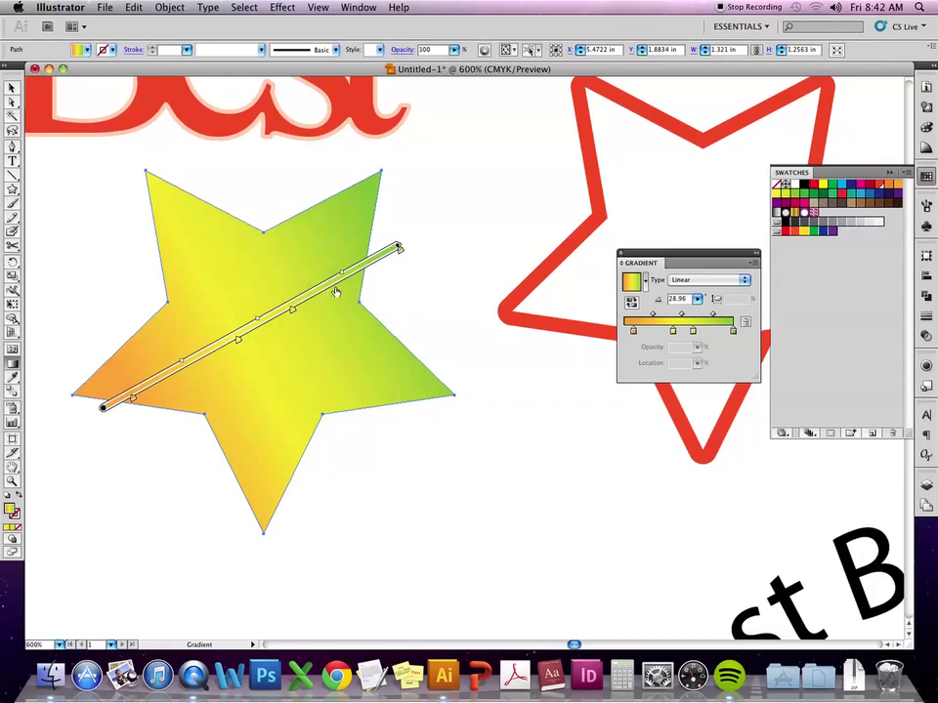
pyautogui.doubleClick(292, 310)
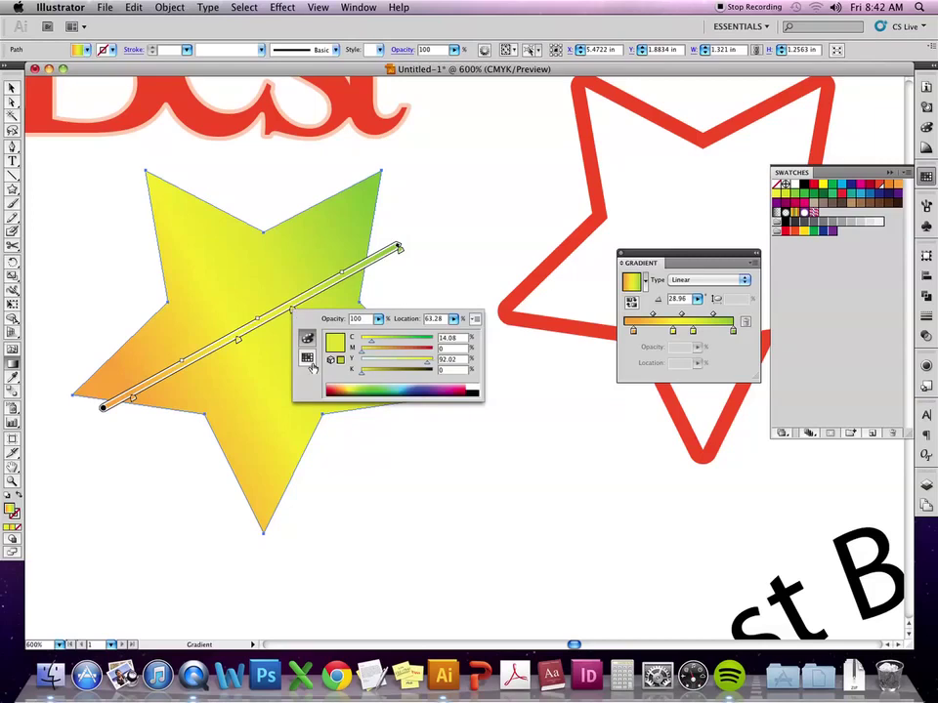
pyautogui.click(307, 357)
pyautogui.click(427, 337)
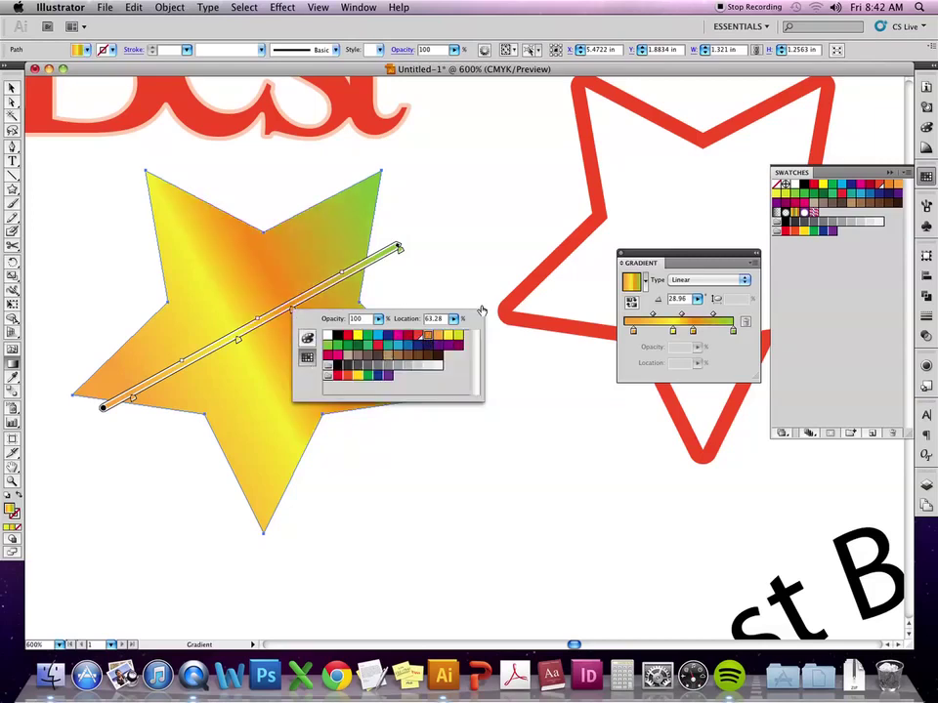
pyautogui.click(407, 335)
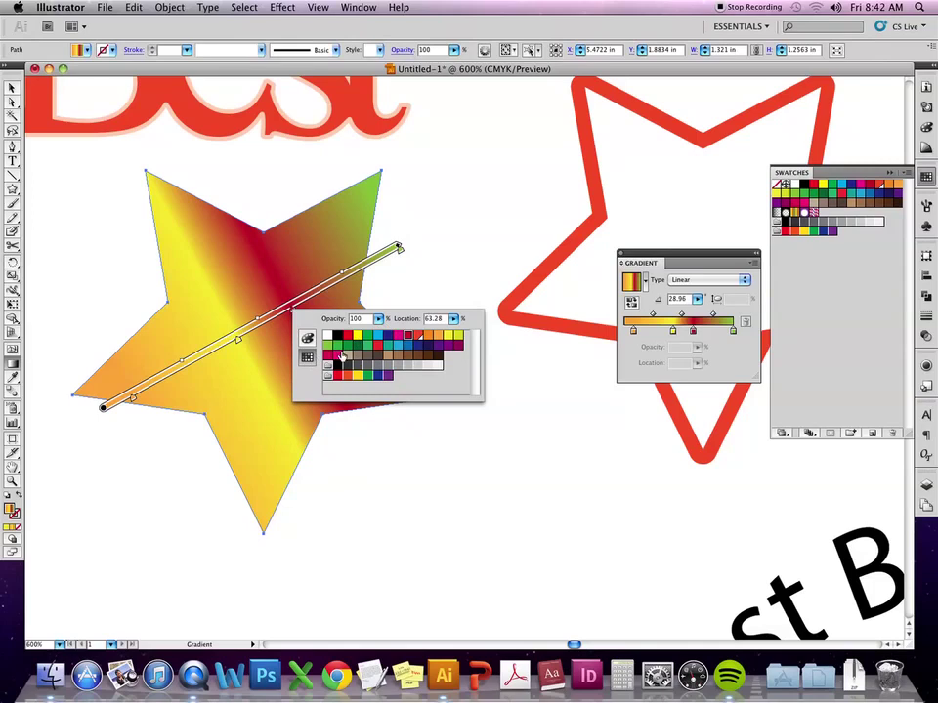
pyautogui.click(328, 346)
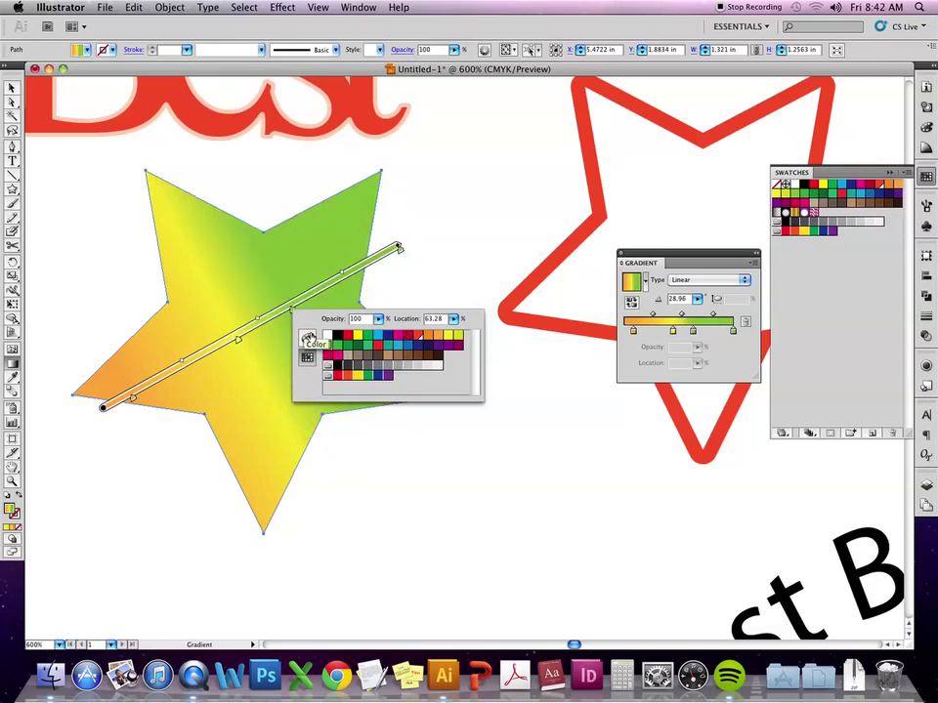
pyautogui.click(338, 346)
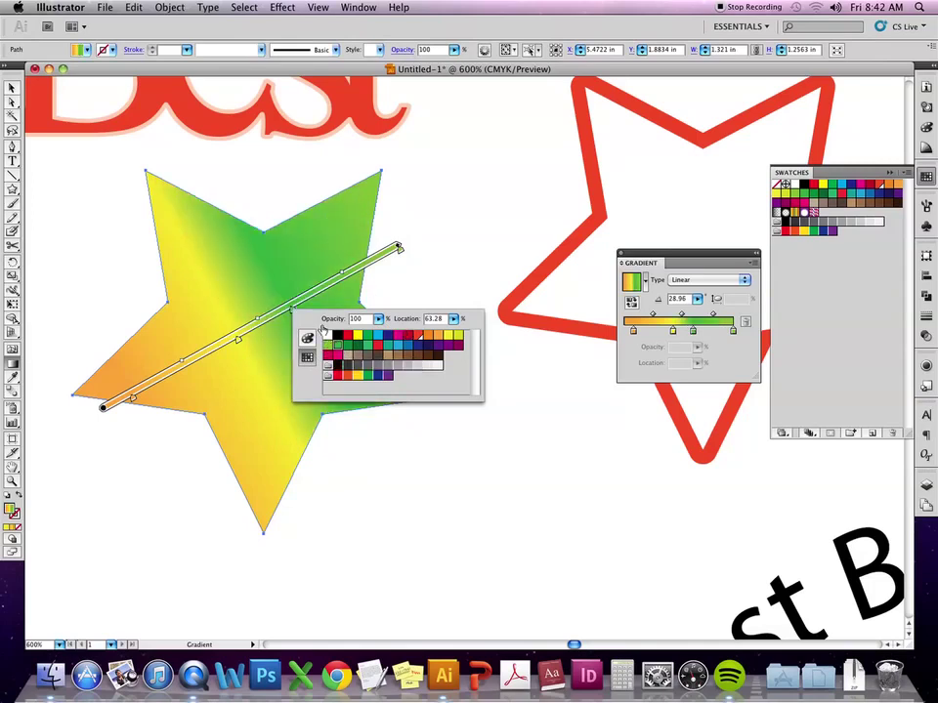
pyautogui.click(291, 313)
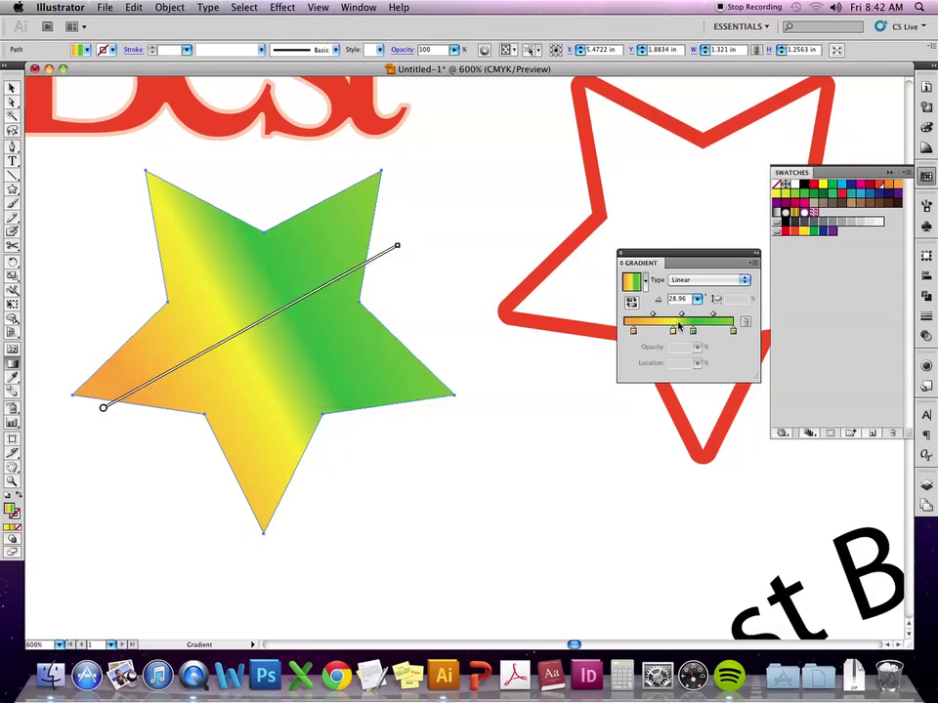
# Switch the star's gradient to radial and widen the yellow ring before the green points.
pyautogui.click(749, 281)
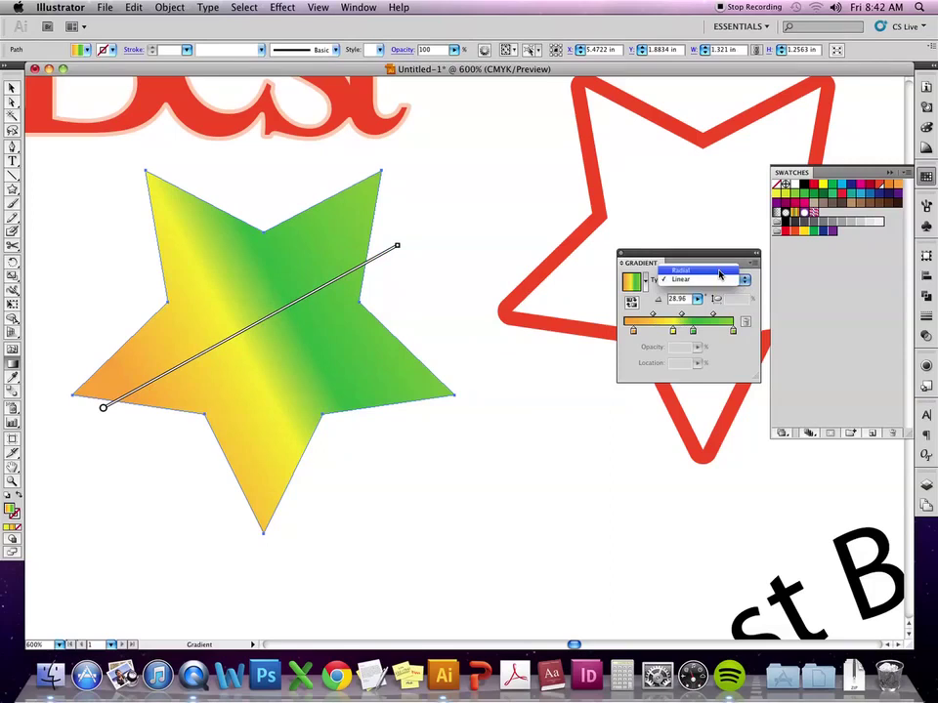
pyautogui.click(720, 272)
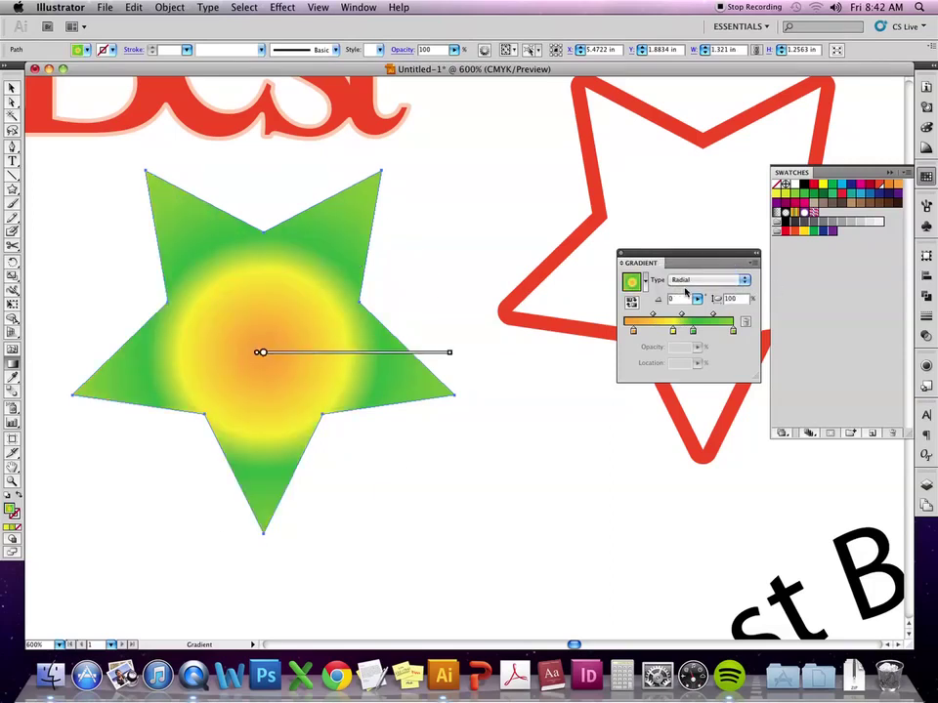
pyautogui.moveTo(437, 355)
pyautogui.moveTo(451, 353)
pyautogui.mouseDown()
pyautogui.moveTo(597, 362)
pyautogui.moveTo(429, 353)
pyautogui.moveTo(392, 246)
pyautogui.mouseUp()
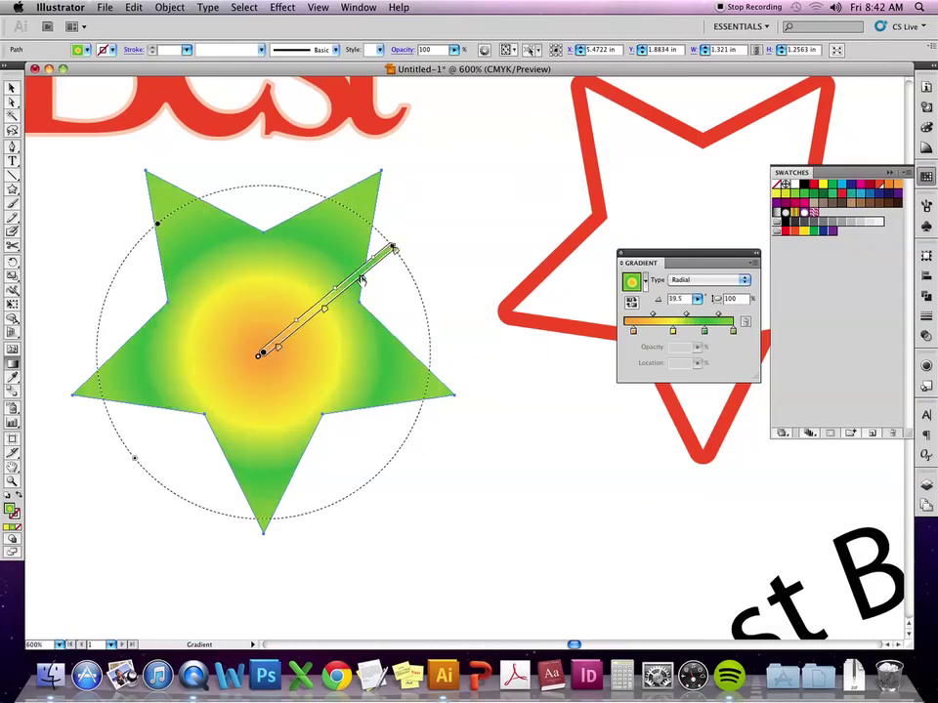
pyautogui.moveTo(311, 330); pyautogui.dragTo(294, 340)
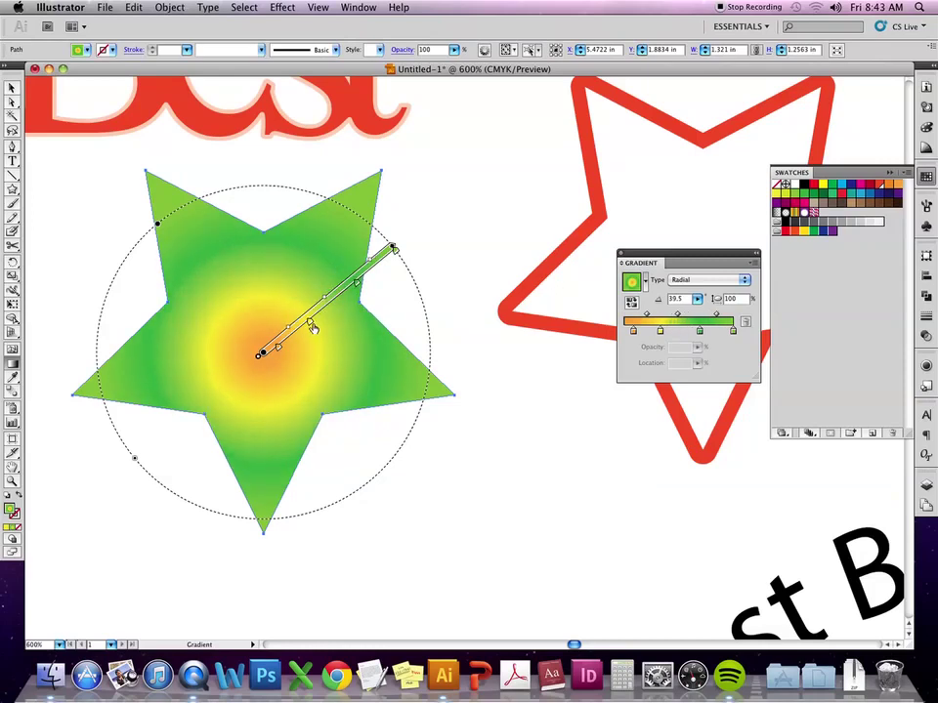
pyautogui.moveTo(308, 324); pyautogui.dragTo(313, 325)
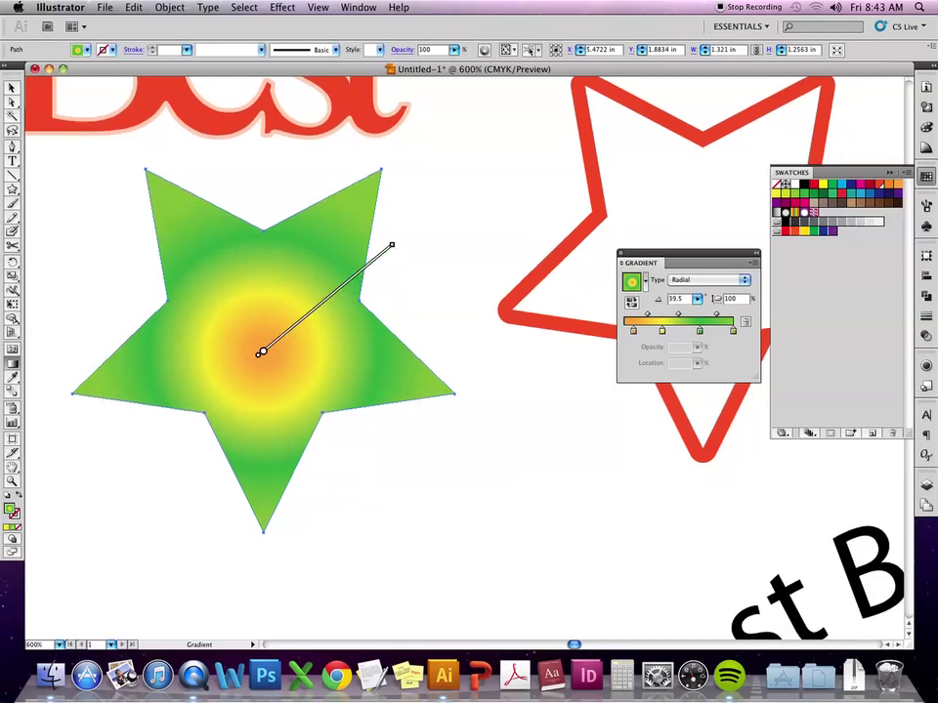
pyautogui.click(12, 87)
pyautogui.click(69, 197)
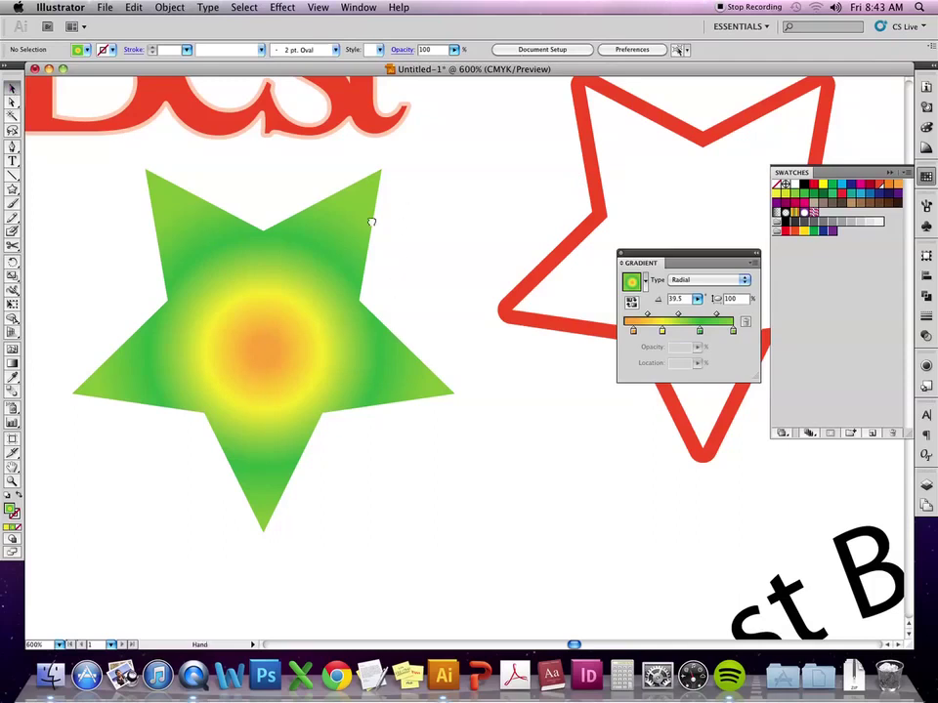
pyautogui.hscroll(-5, 410, 278)
pyautogui.scroll(3, 410, 279)
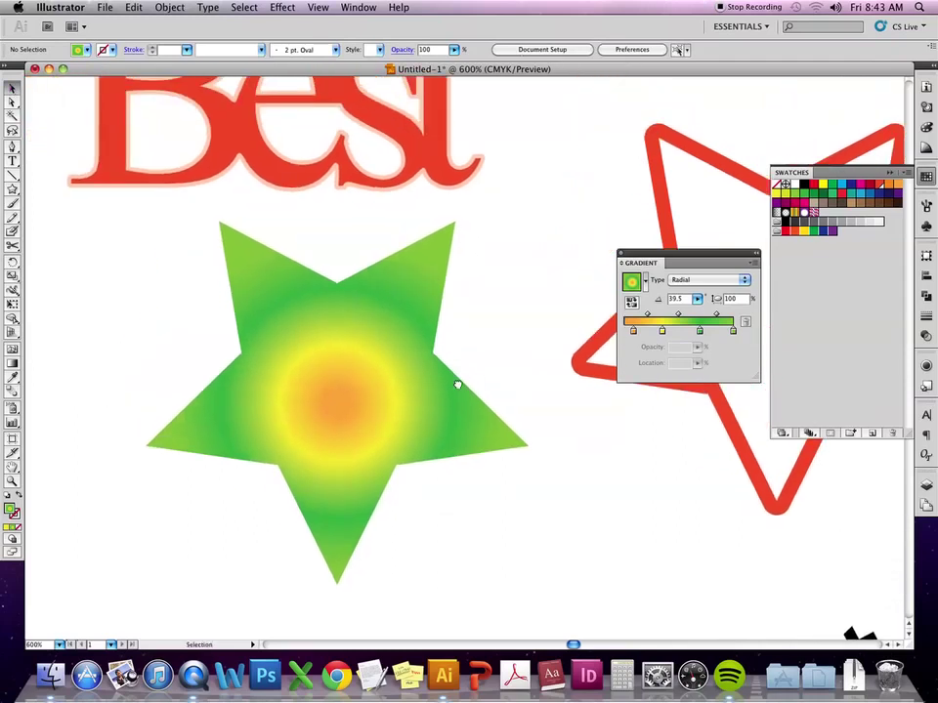
pyautogui.scroll(-5, 456, 383)
pyautogui.hscroll(4, 456, 383)
pyautogui.click(372, 210)
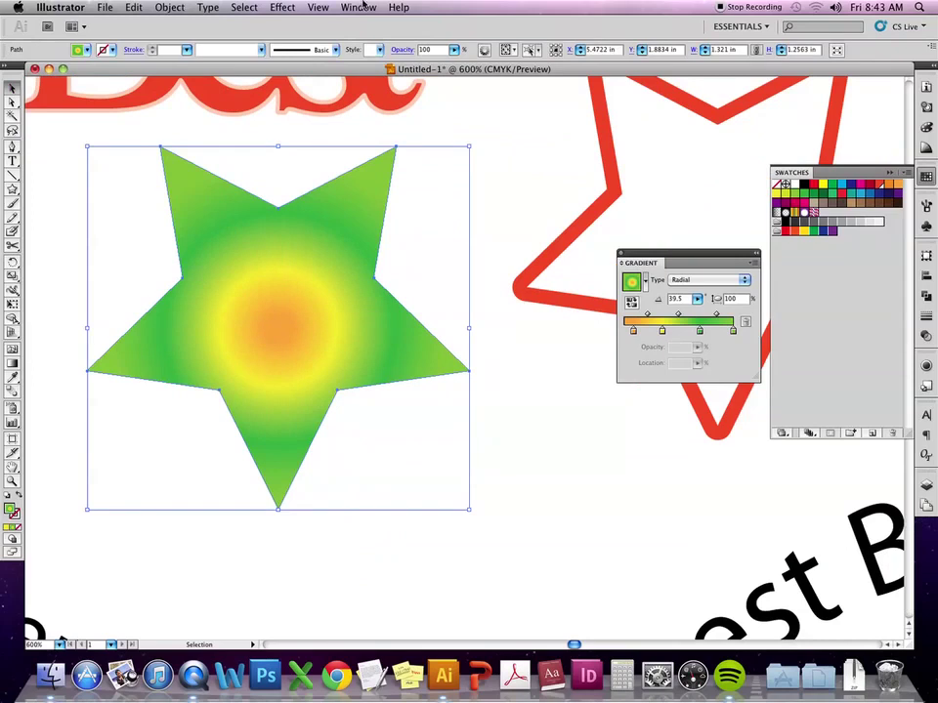
pyautogui.click(286, 7)
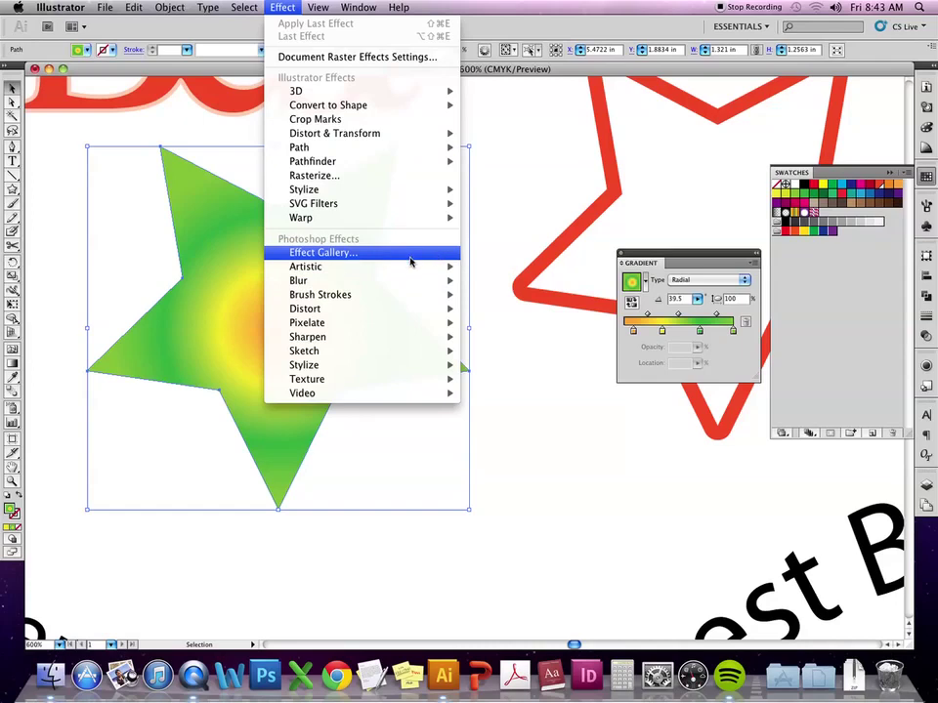
pyautogui.click(409, 259)
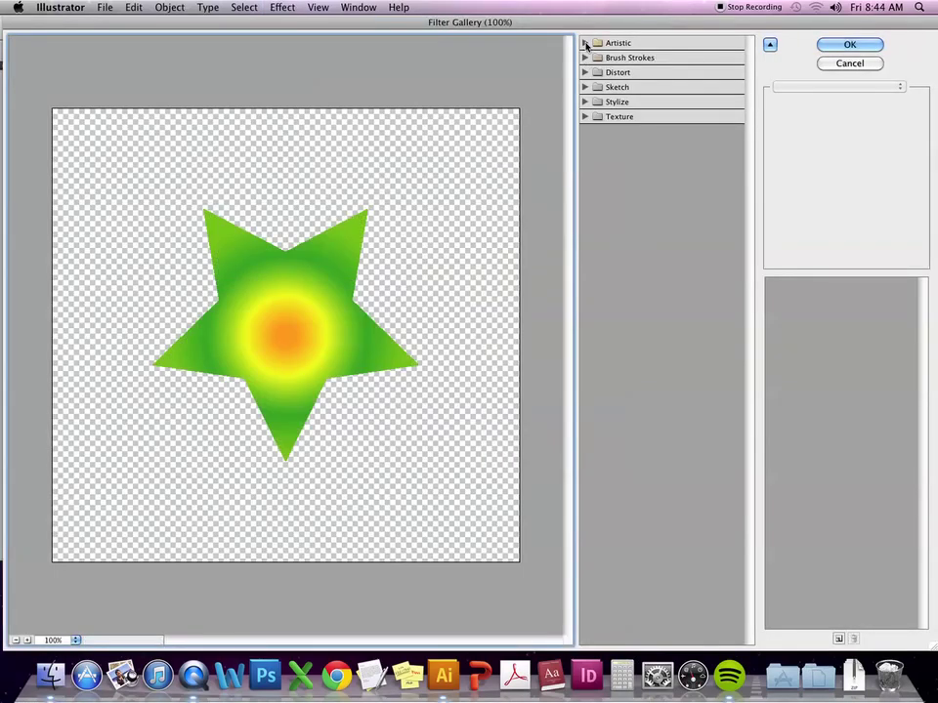
pyautogui.click(586, 44)
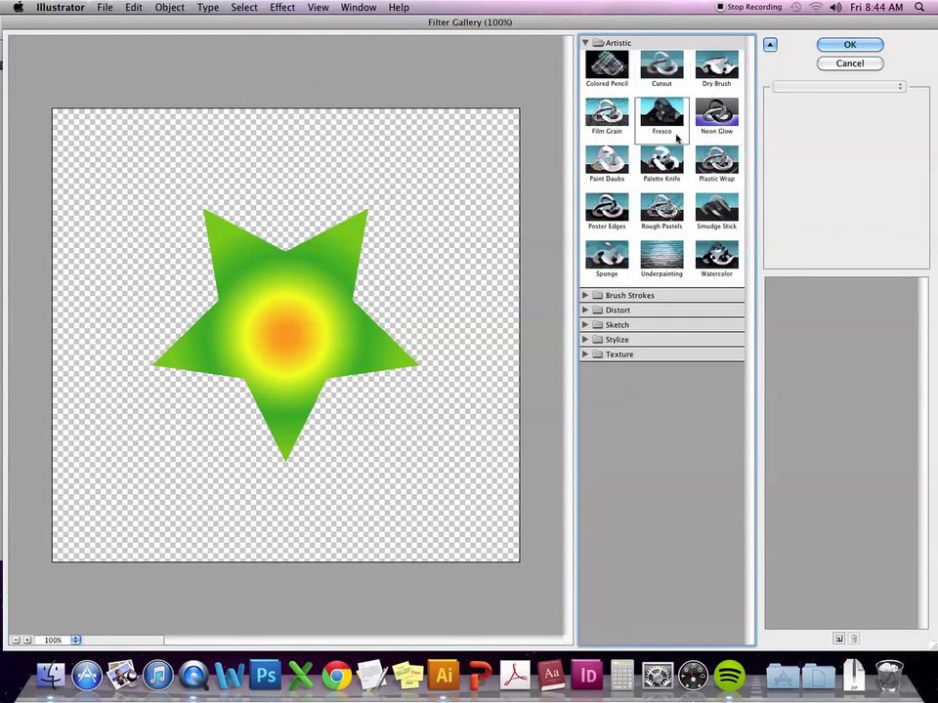
pyautogui.click(586, 296)
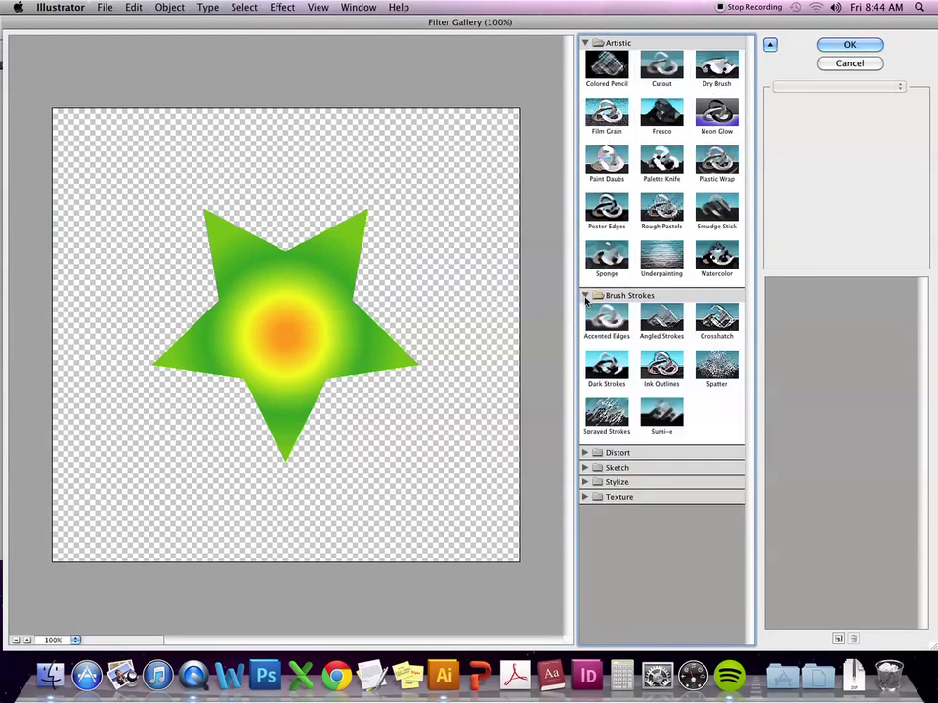
pyautogui.click(585, 467)
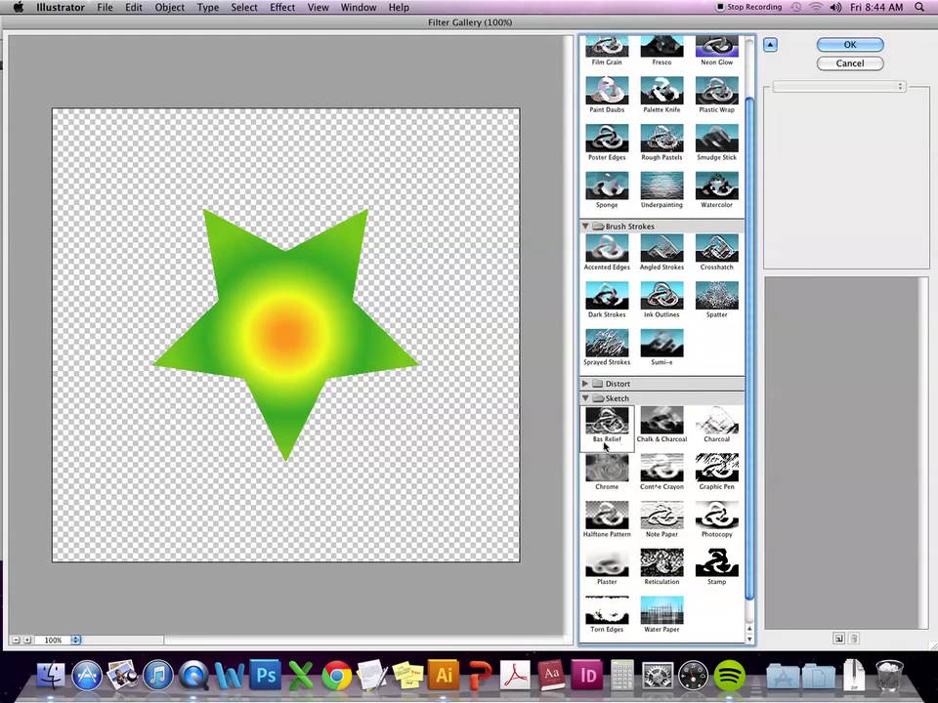
pyautogui.click(668, 473)
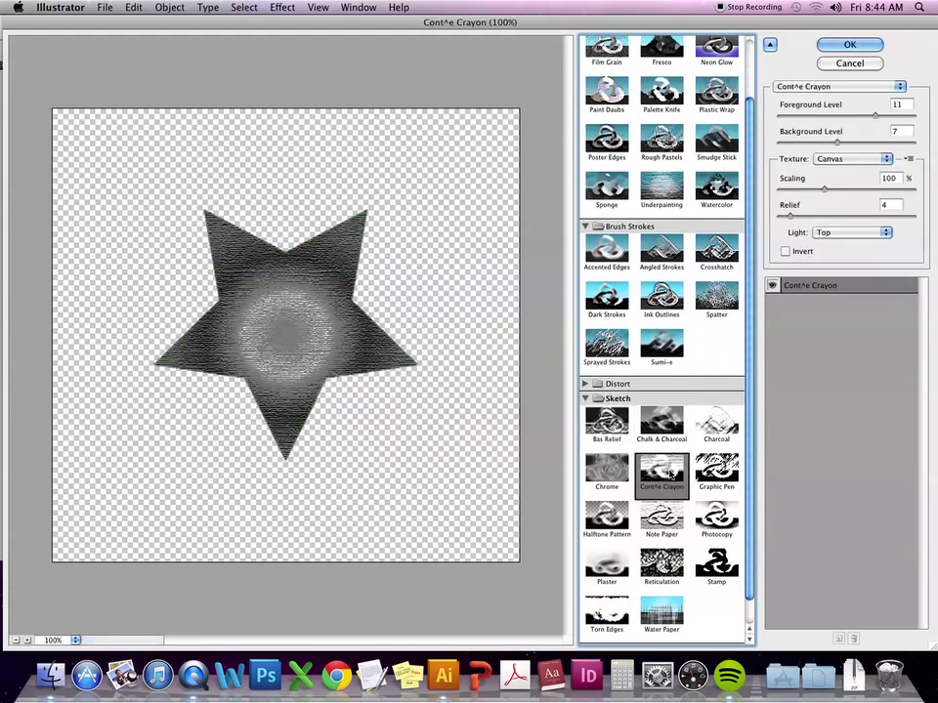
pyautogui.scroll(-2, 714, 373)
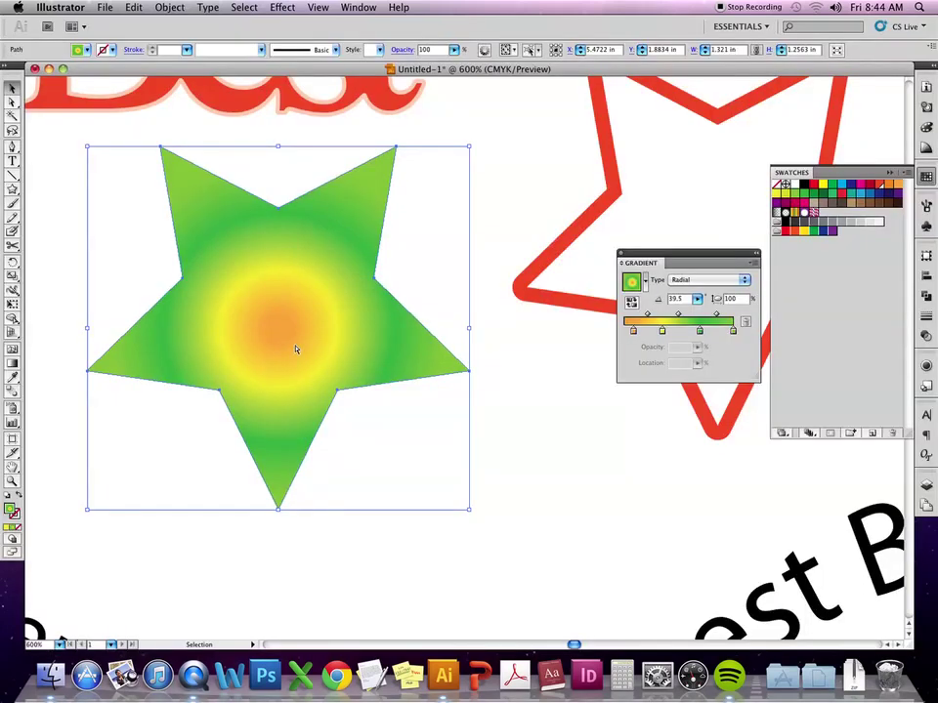
# Zoom out and Alt-drag a copy of the gradient star to the left of 'Best'.
pyautogui.scroll(-3, 295, 348)
pyautogui.moveTo(257, 355); pyautogui.dragTo(504, 362)
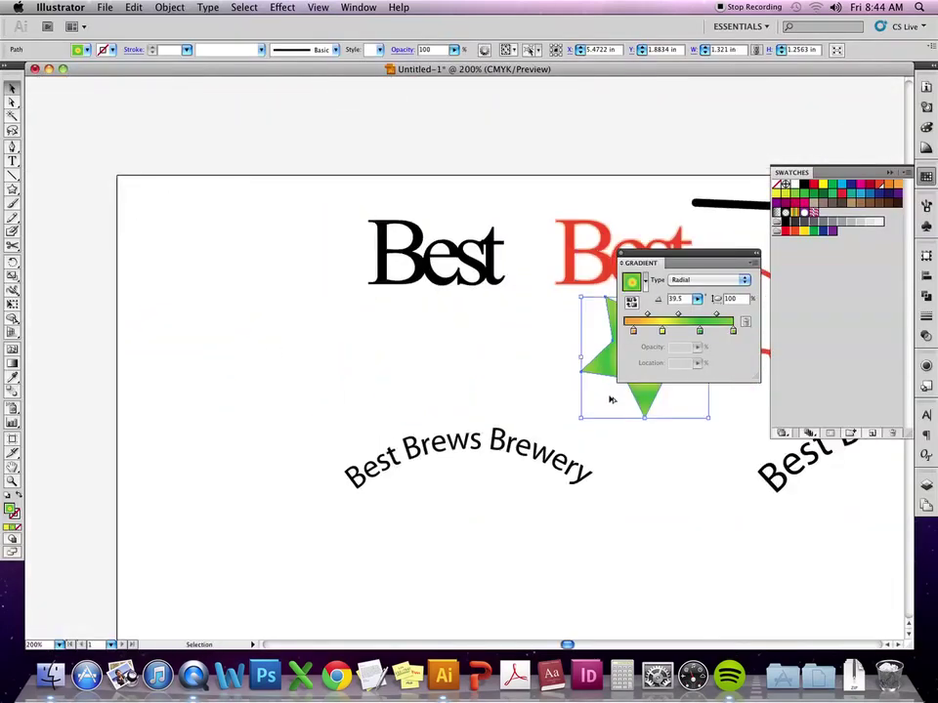
pyautogui.moveTo(607, 365); pyautogui.dragTo(251, 309)
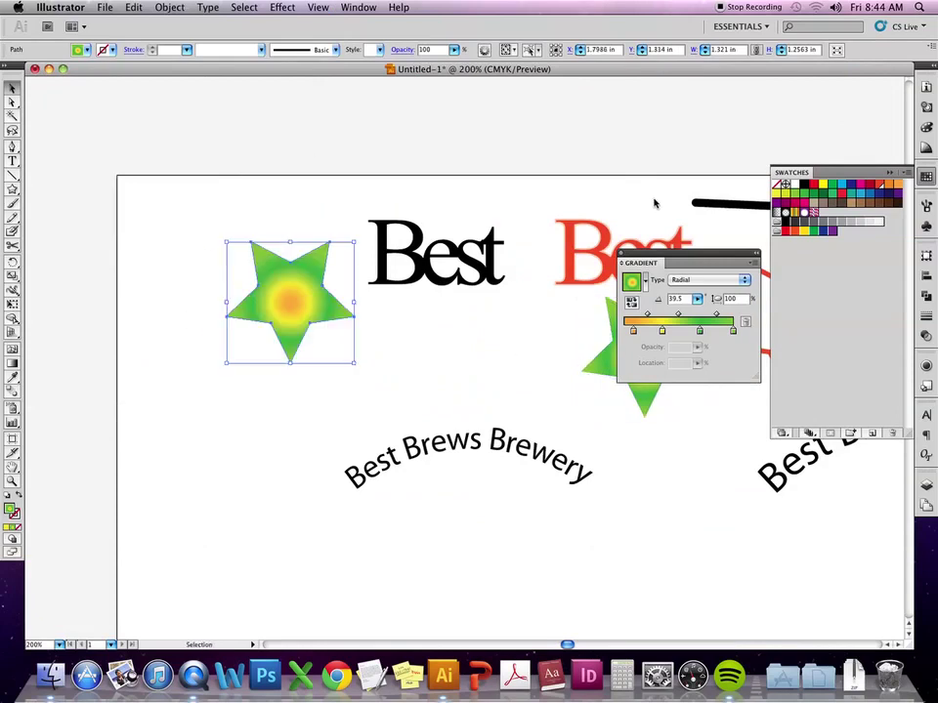
# Apply the Effect > Sketch > Conté Crayon texture to the copied star and zoom in on it.
pyautogui.click(282, 7)
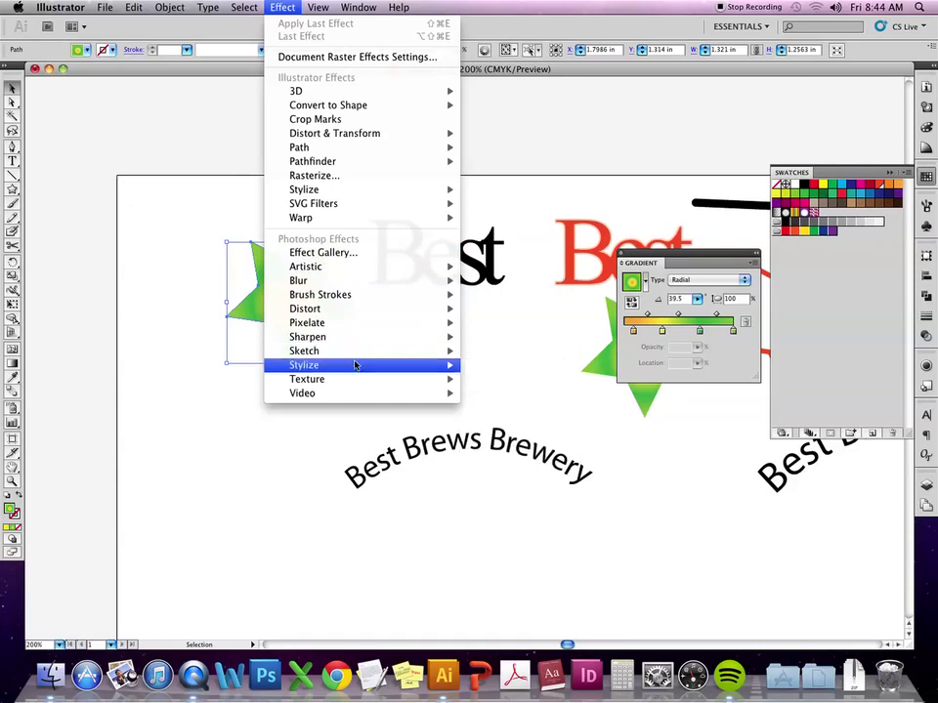
pyautogui.moveTo(353, 368)
pyautogui.moveTo(366, 342)
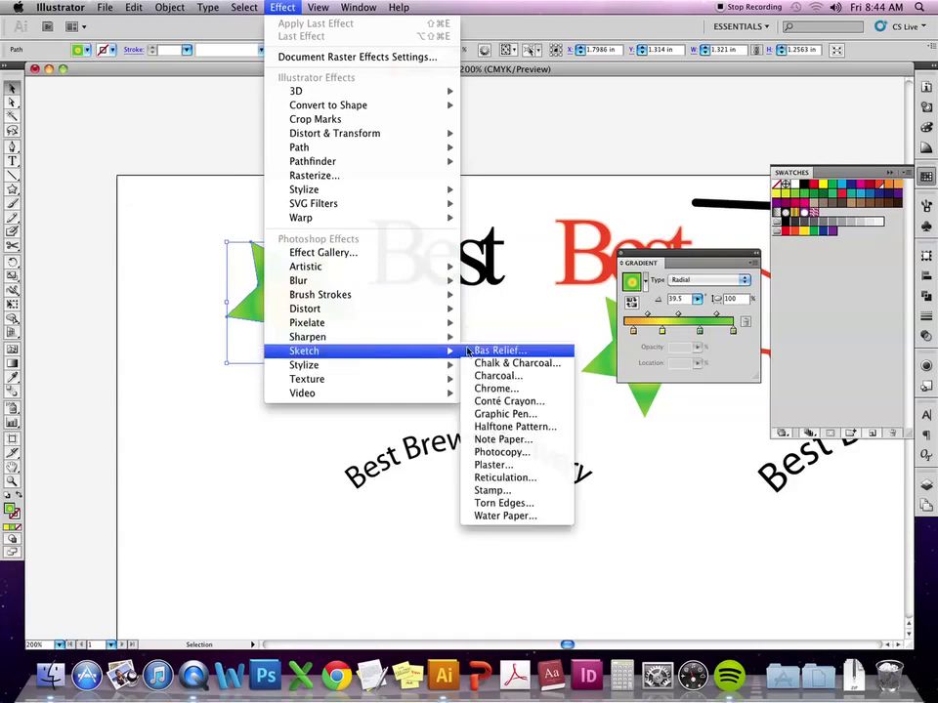
pyautogui.click(292, 318)
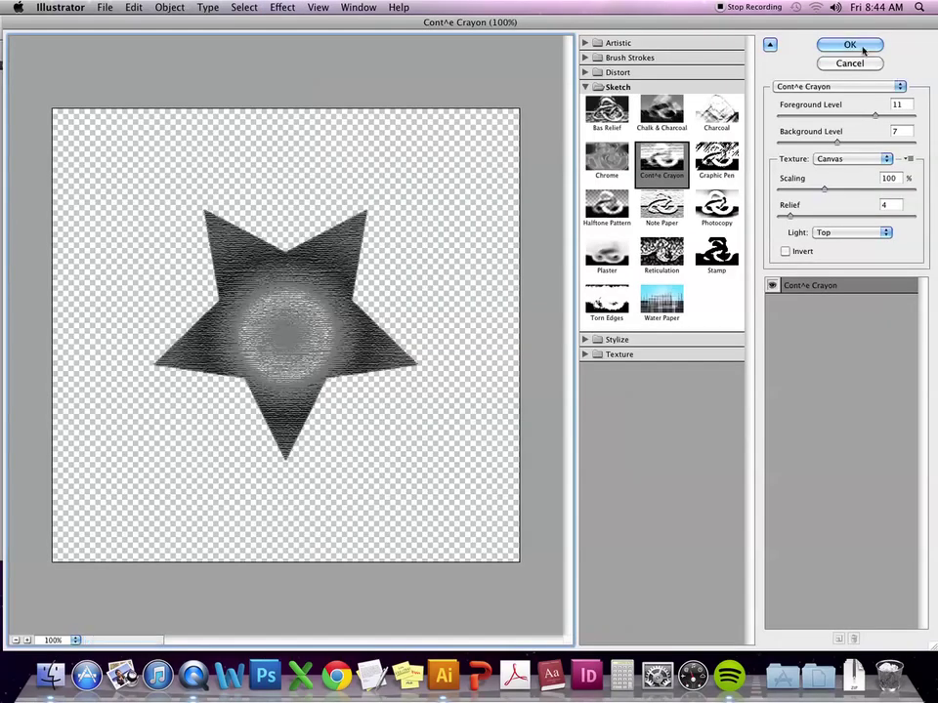
pyautogui.click(852, 45)
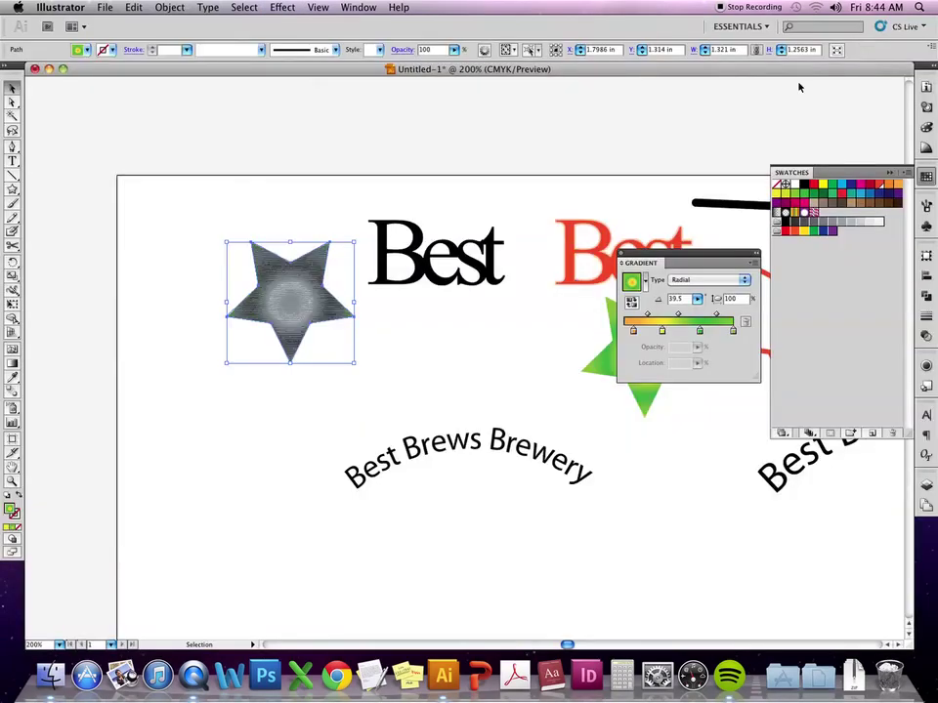
pyautogui.press('super+equal')
pyautogui.press('super+equal')
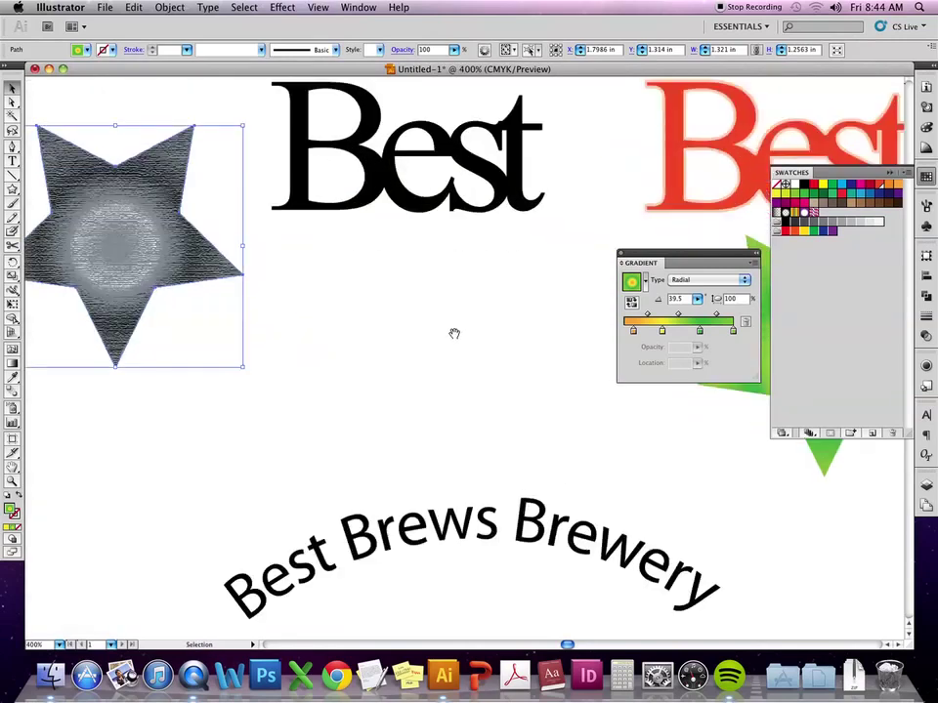
pyautogui.moveTo(400, 299); pyautogui.dragTo(577, 411)
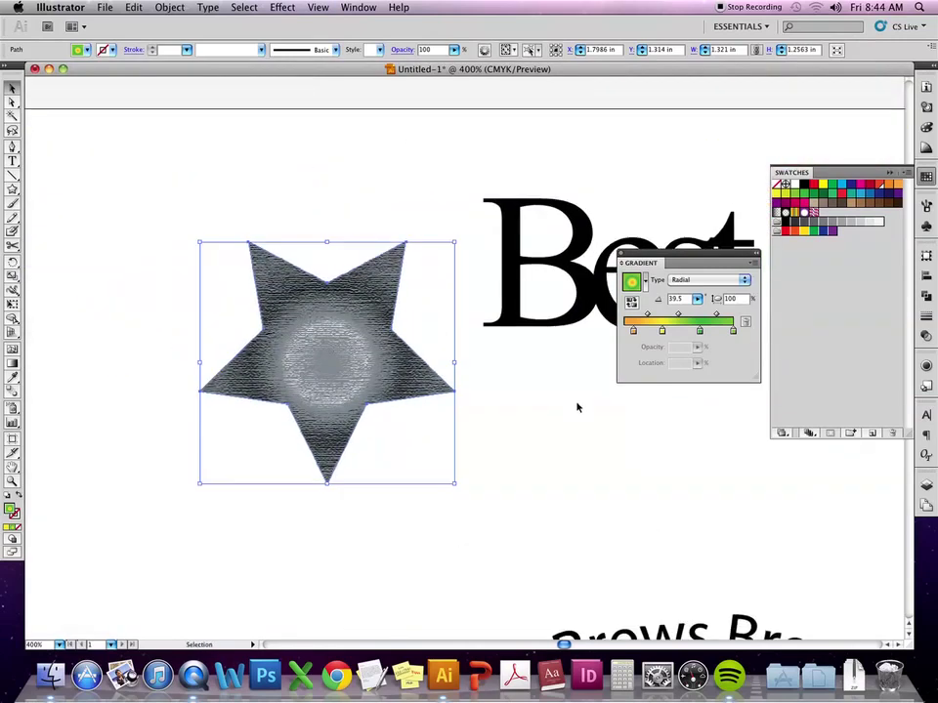
pyautogui.press('super+equal')
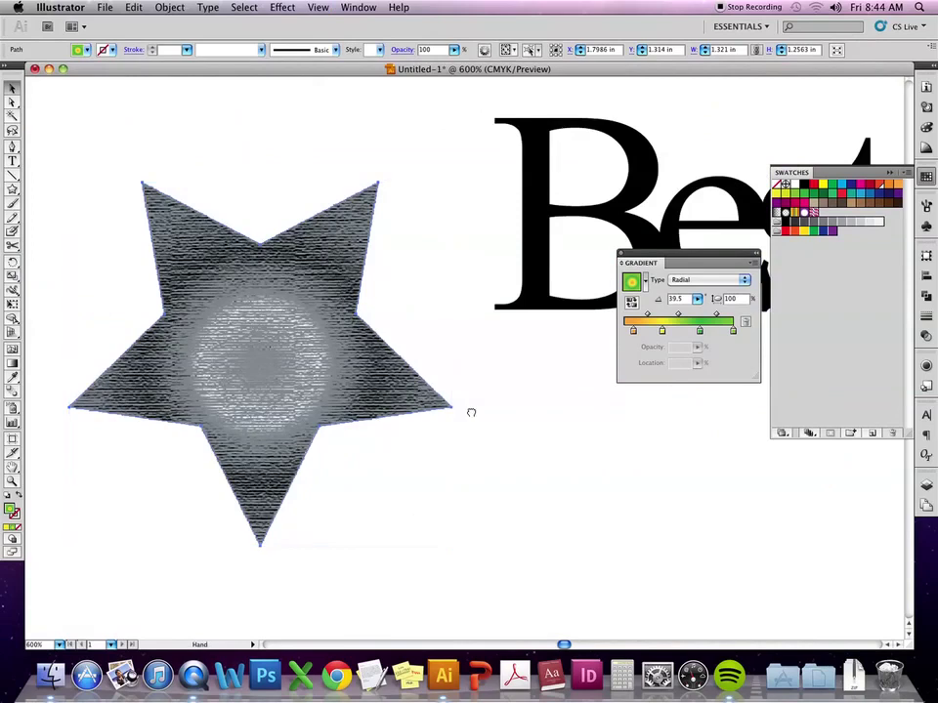
pyautogui.hscroll(-3, 512, 411)
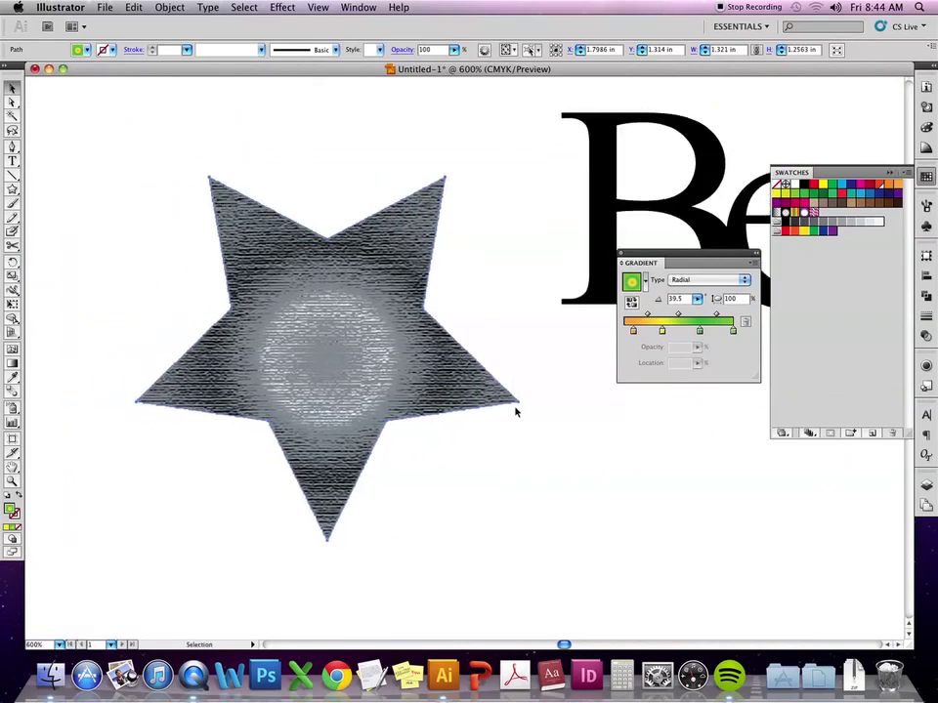
pyautogui.click(170, 7)
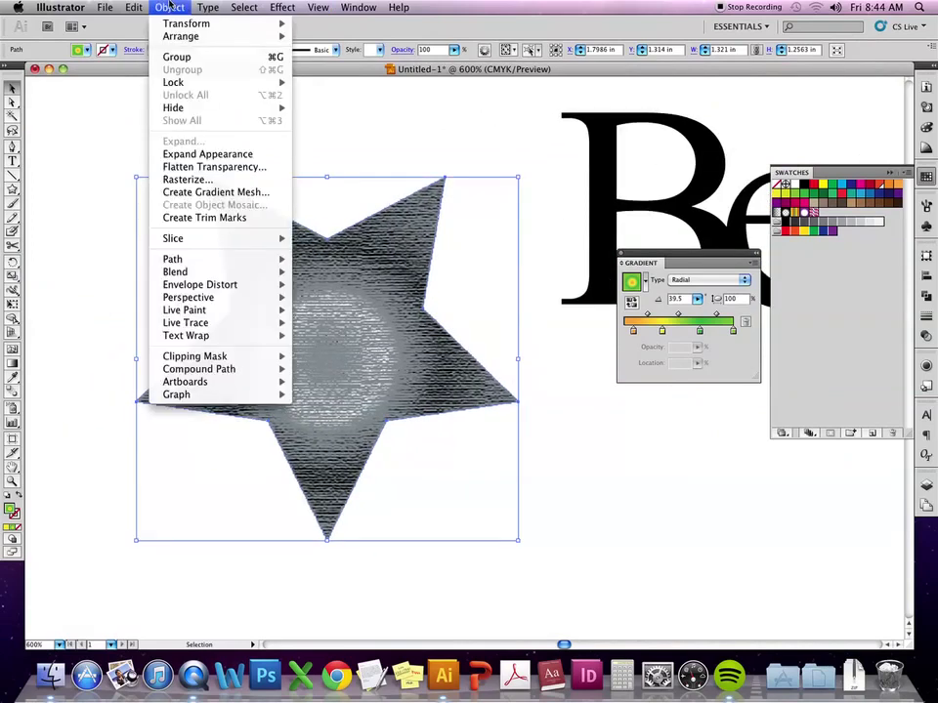
# Try expanding the crayon star and editing it in isolation, then undo back to the gradient path.
pyautogui.click(248, 156)
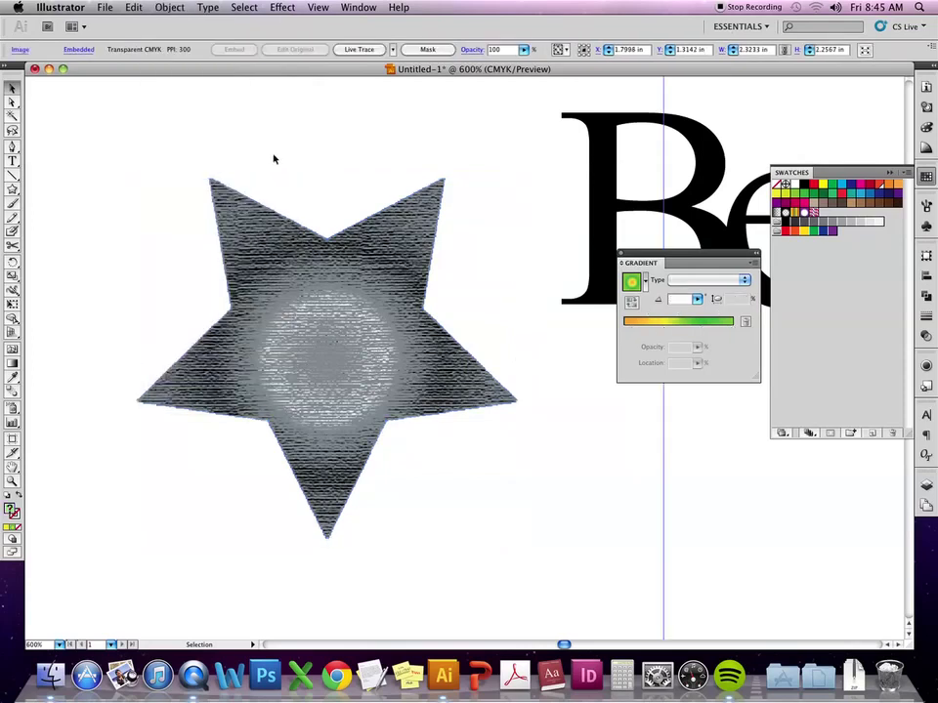
pyautogui.click(273, 159)
pyautogui.click(283, 223)
pyautogui.doubleClick(261, 238)
pyautogui.press('super+z')
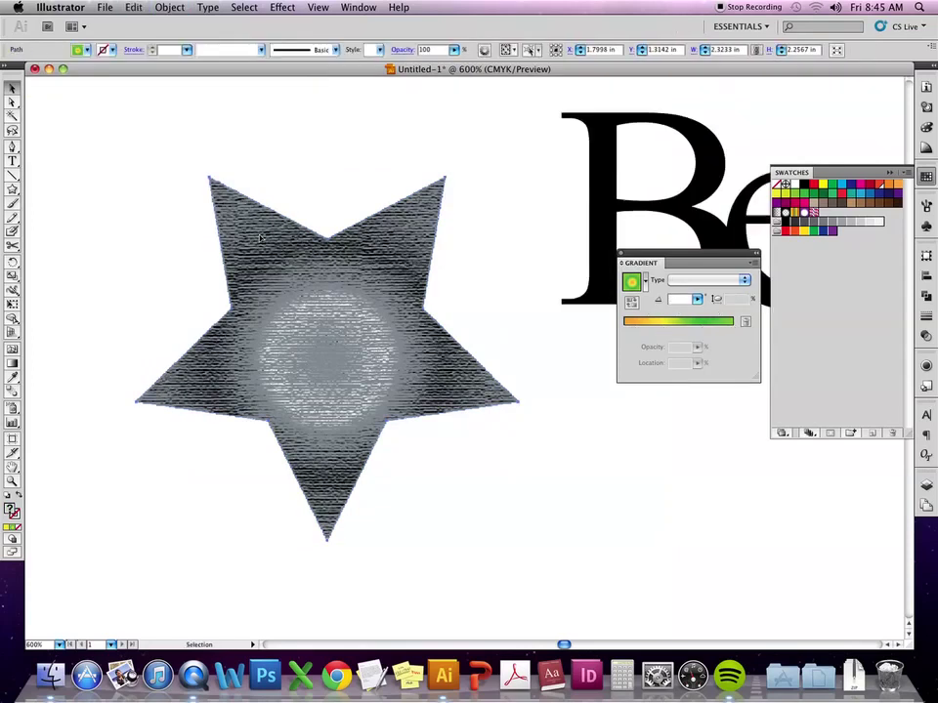
pyautogui.click(169, 7)
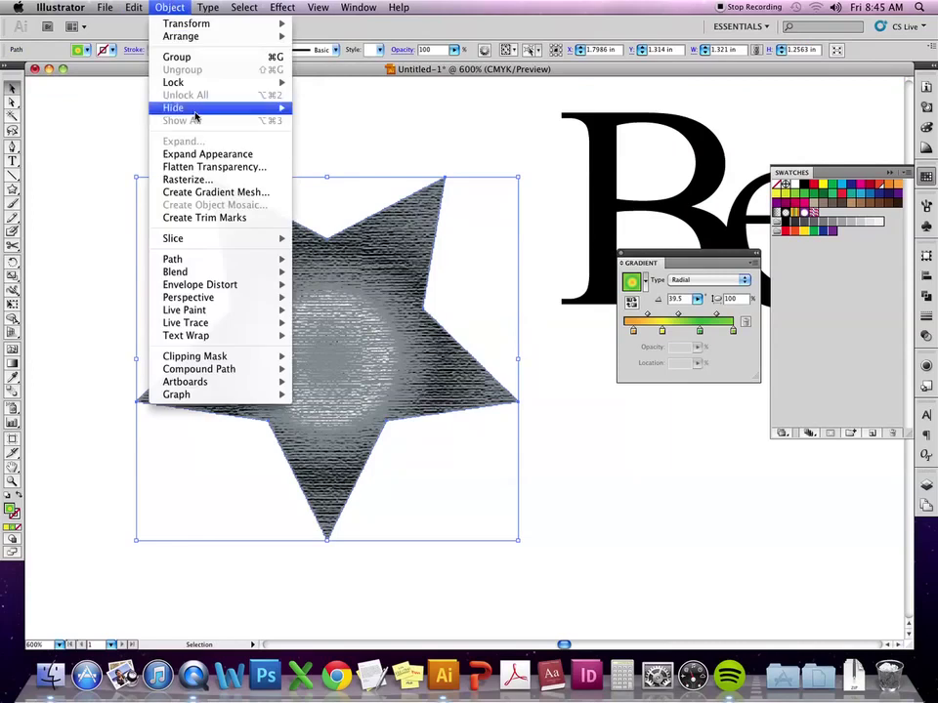
pyautogui.moveTo(225, 333)
pyautogui.click(325, 274)
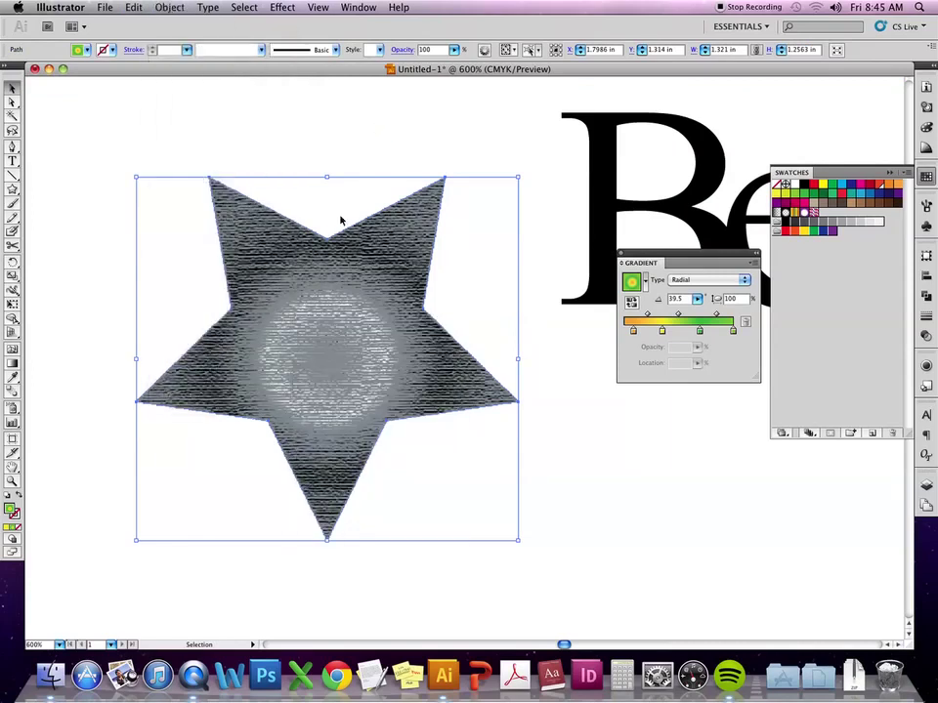
# Expand the star's appearance again, glance at the tracing options, and undo once more.
pyautogui.click(169, 8)
pyautogui.moveTo(206, 320)
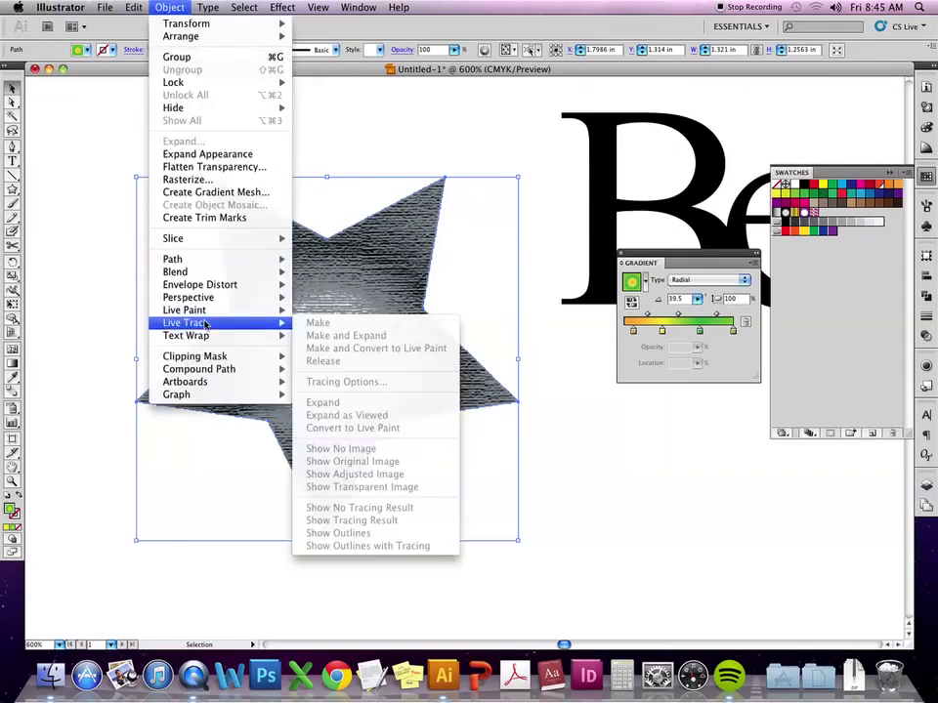
pyautogui.click(220, 154)
pyautogui.click(169, 8)
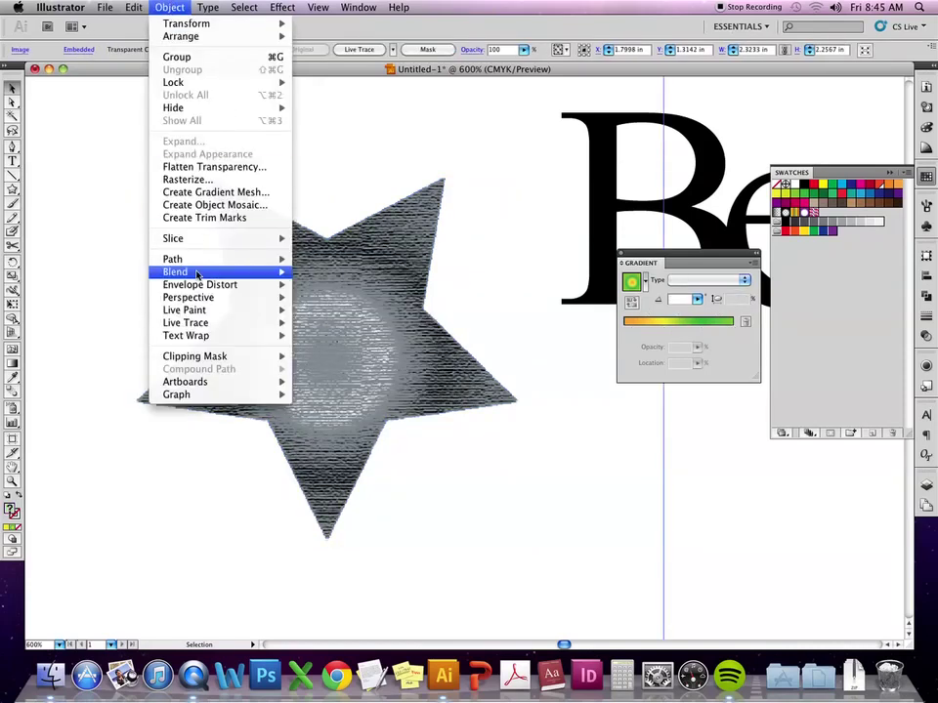
pyautogui.click(173, 6)
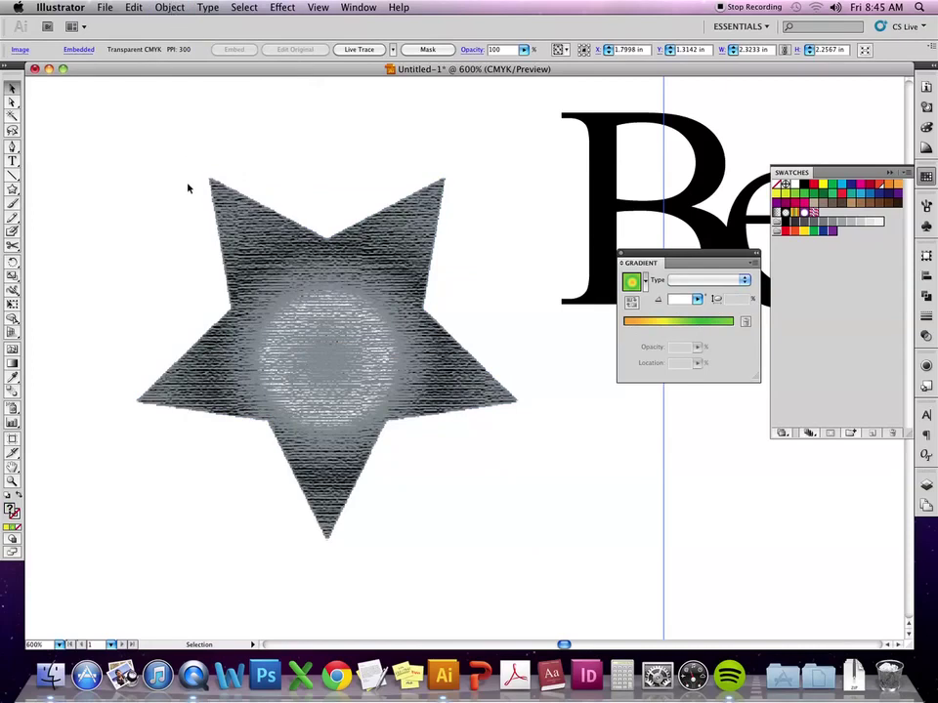
pyautogui.press('super+z')
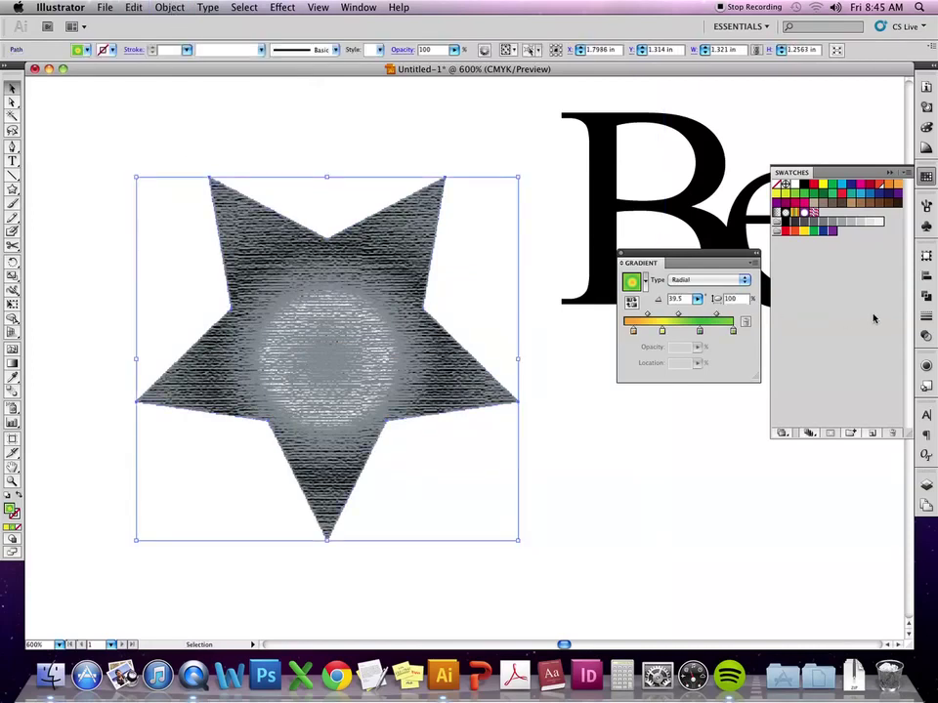
# Show the Layers panel and use Object > Expand Appearance to turn the Conté Crayon star into an embedded image.
pyautogui.press('F7')
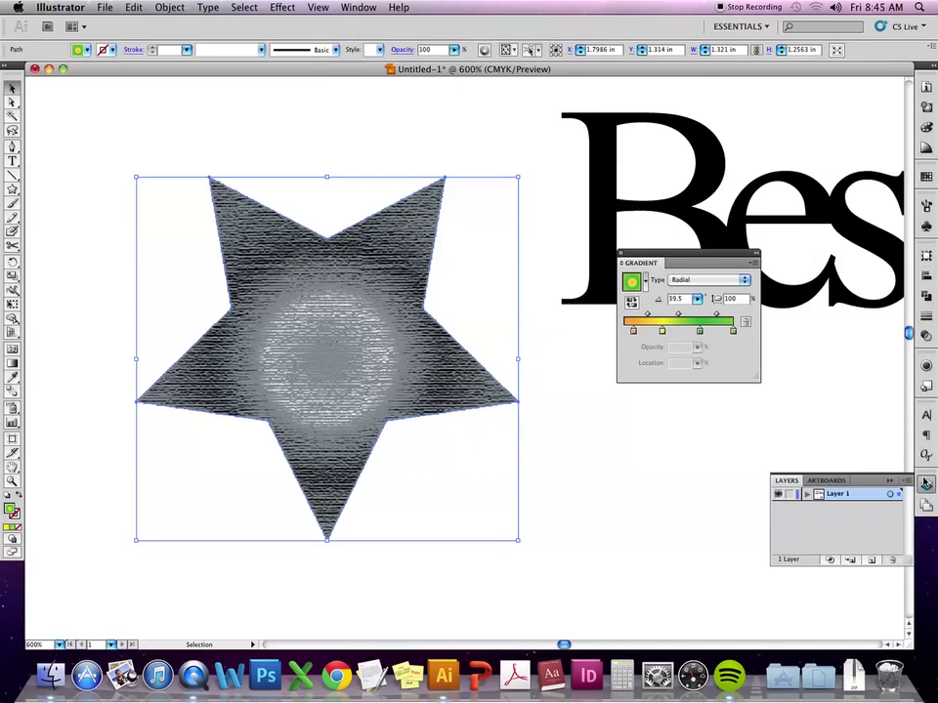
pyautogui.click(154, 7)
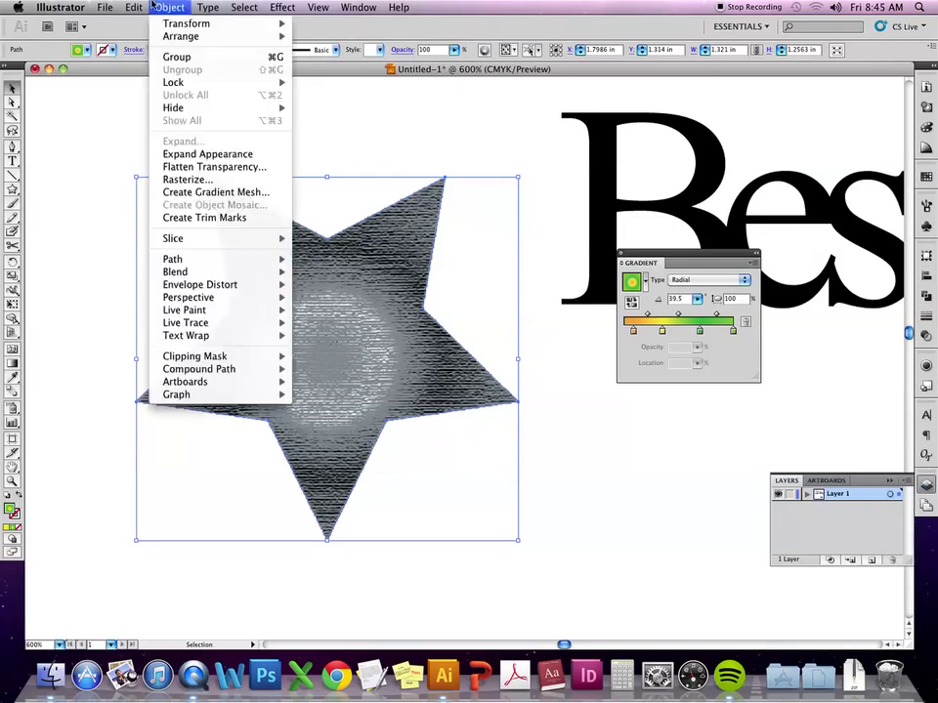
pyautogui.click(194, 155)
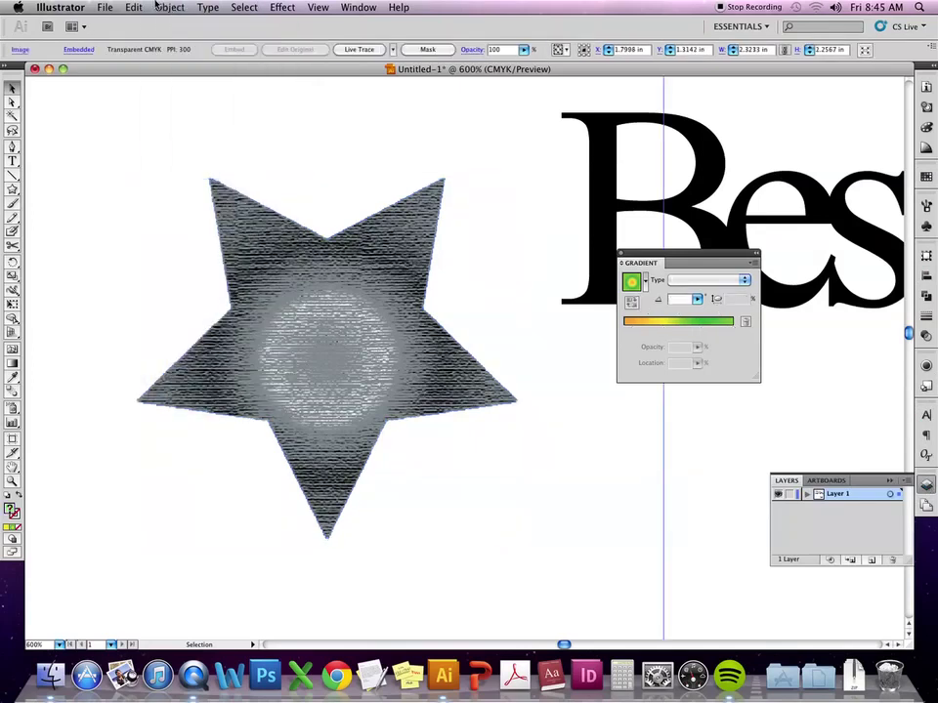
# Run a default Live Trace on the crayon star image, then undo it.
pyautogui.click(358, 50)
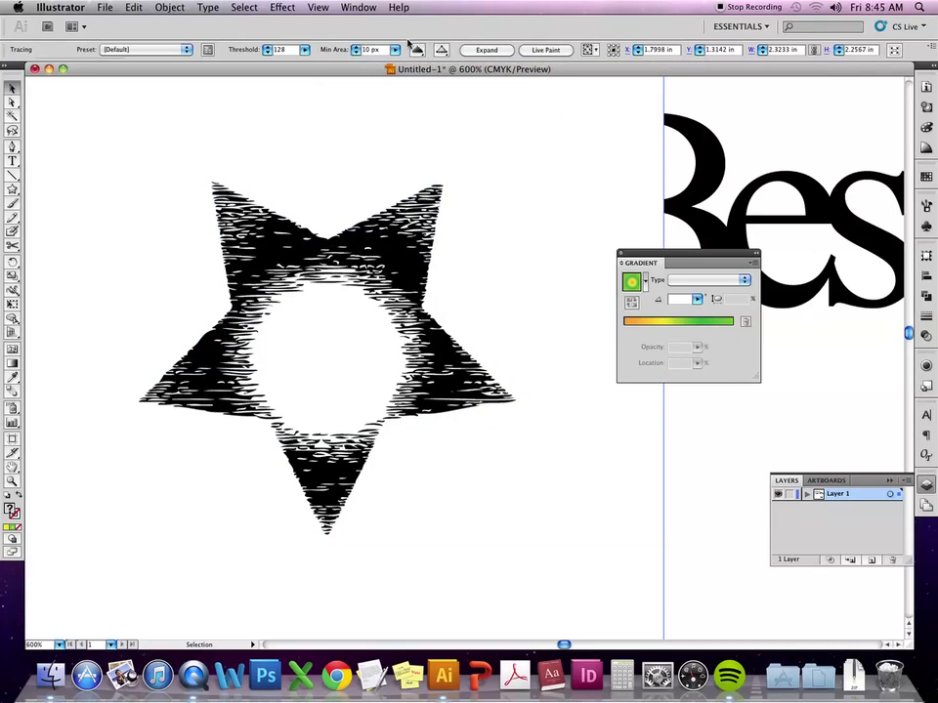
pyautogui.click(170, 6)
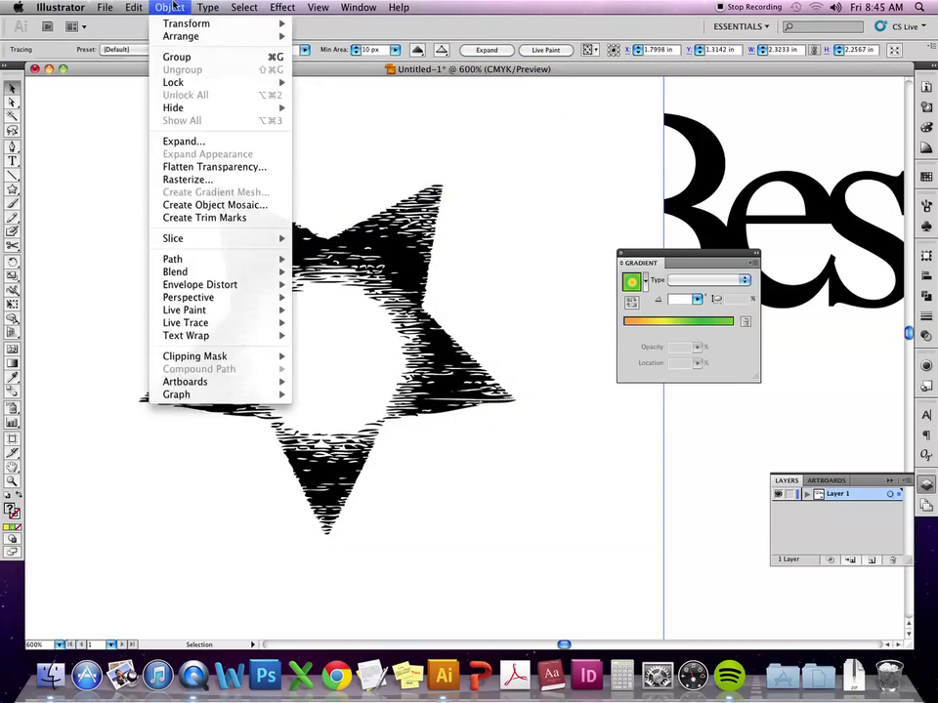
pyautogui.click(171, 6)
pyautogui.press('super+z')
# Retrace the star using custom Tracing Options and expand it into editable black paths.
pyautogui.click(172, 7)
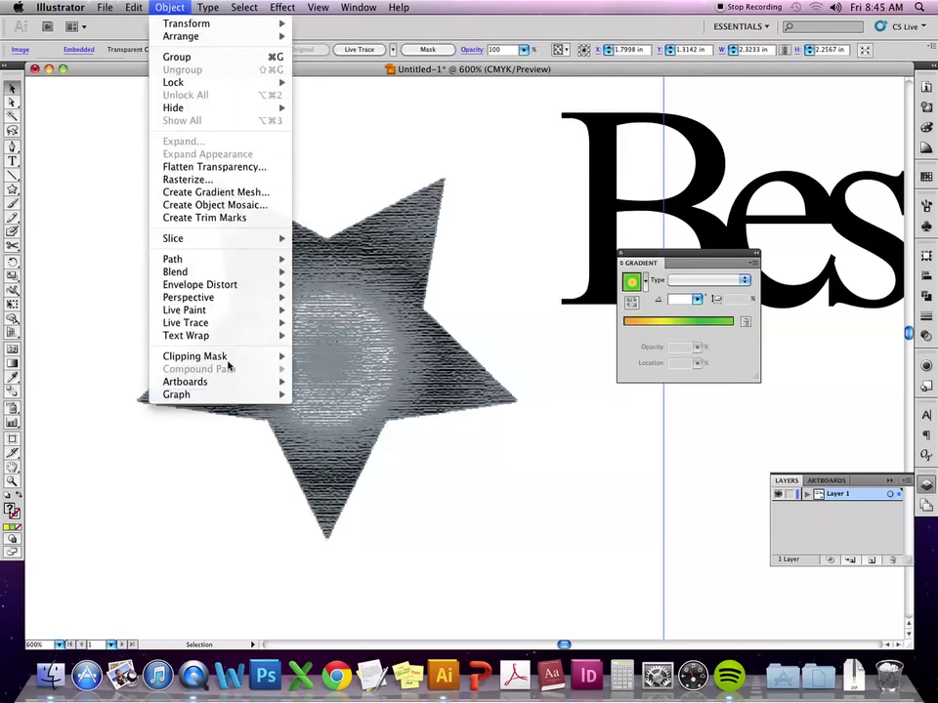
pyautogui.moveTo(215, 322)
pyautogui.click(353, 382)
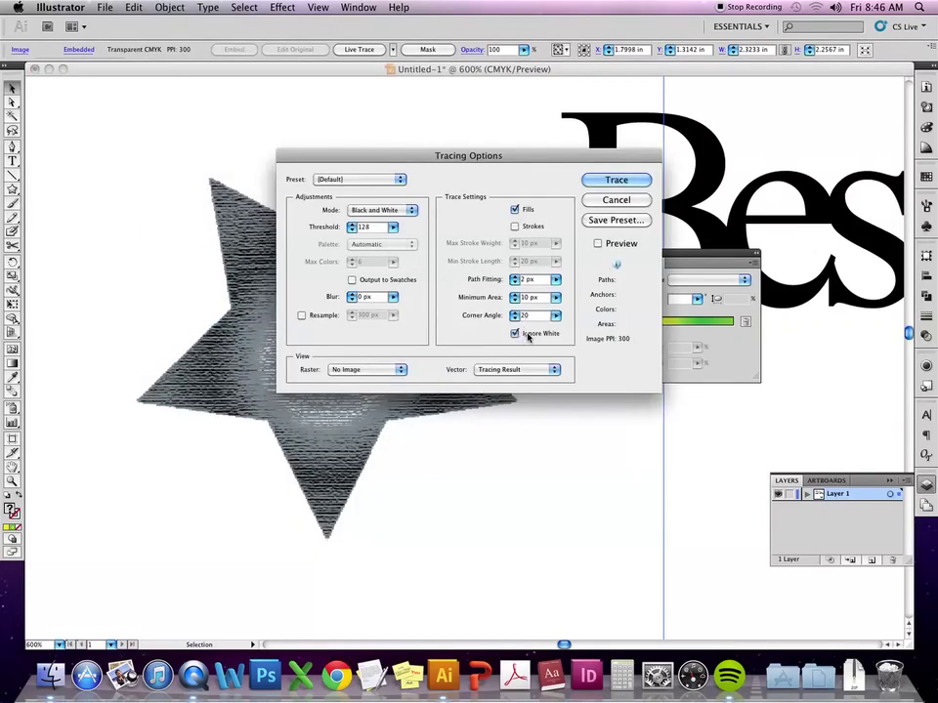
pyautogui.click(617, 181)
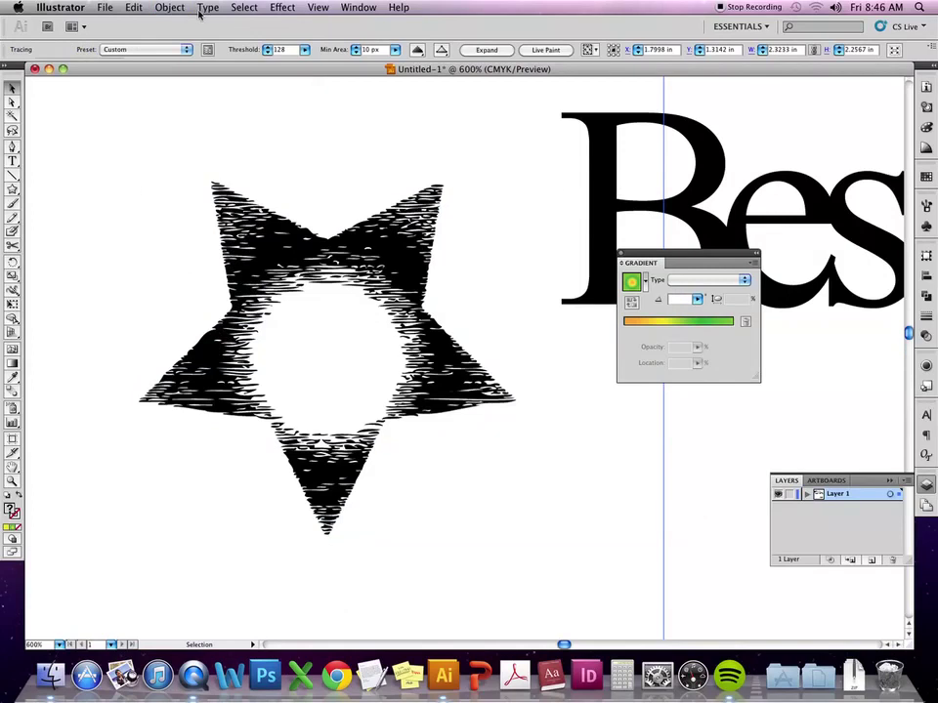
pyautogui.click(483, 50)
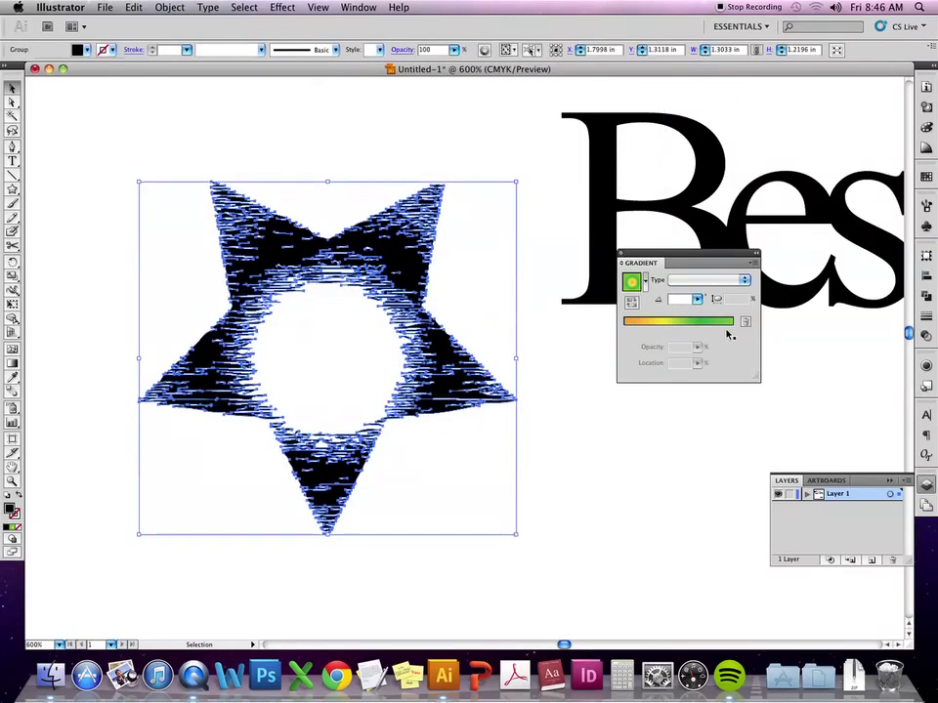
# Fill the traced star group with a dark brown swatch.
pyautogui.click(926, 176)
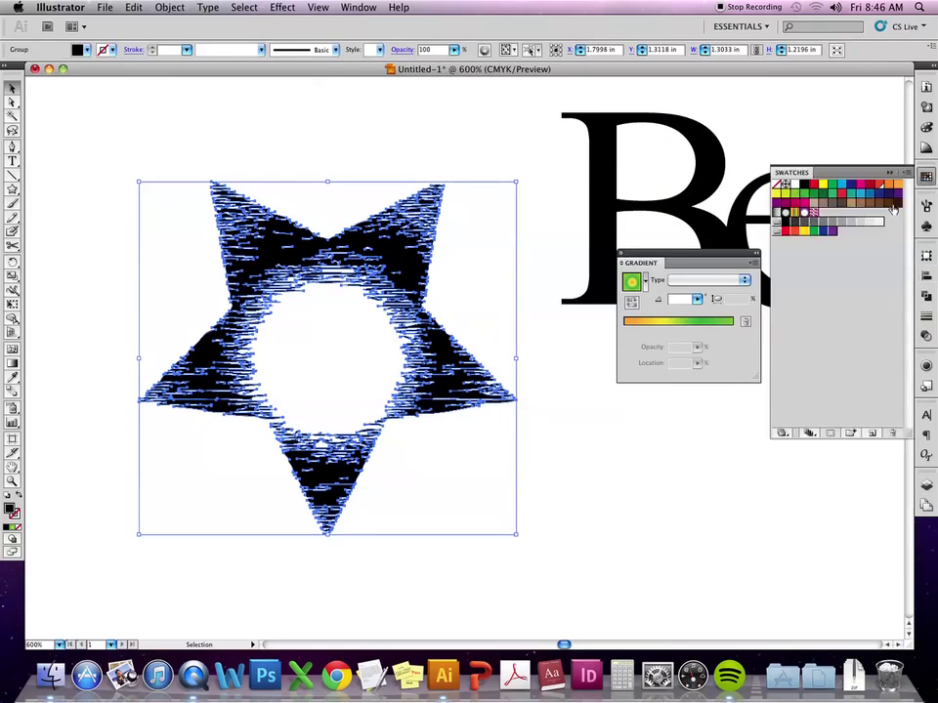
pyautogui.click(886, 205)
pyautogui.click(623, 496)
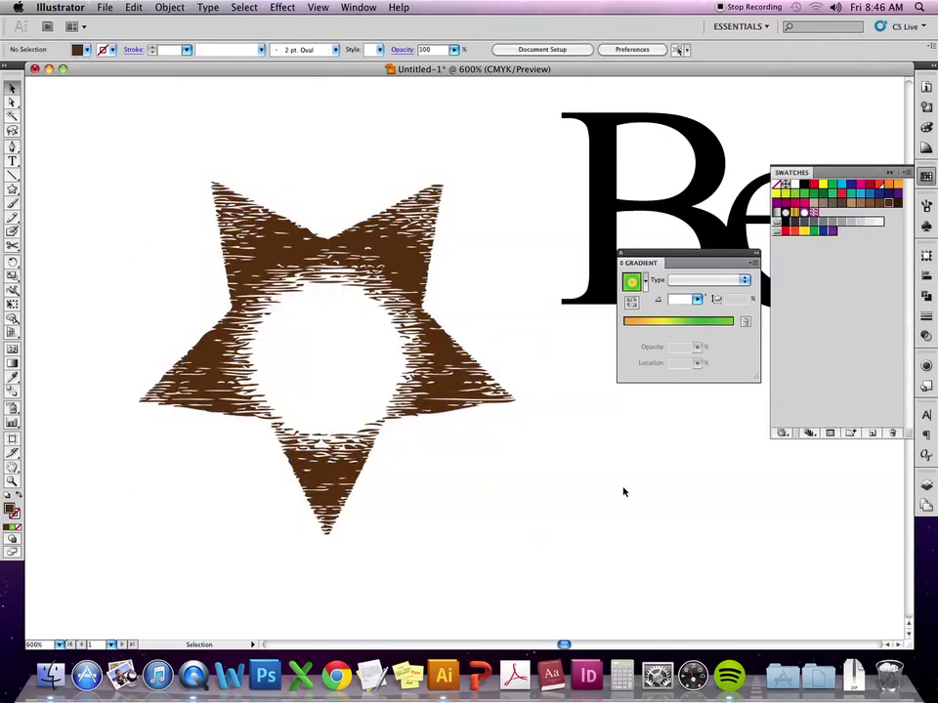
# Place a copy of the gradient star on the traced star and recolour it brown with a light centre.
pyautogui.press('super+minus')
pyautogui.press('super+minus')
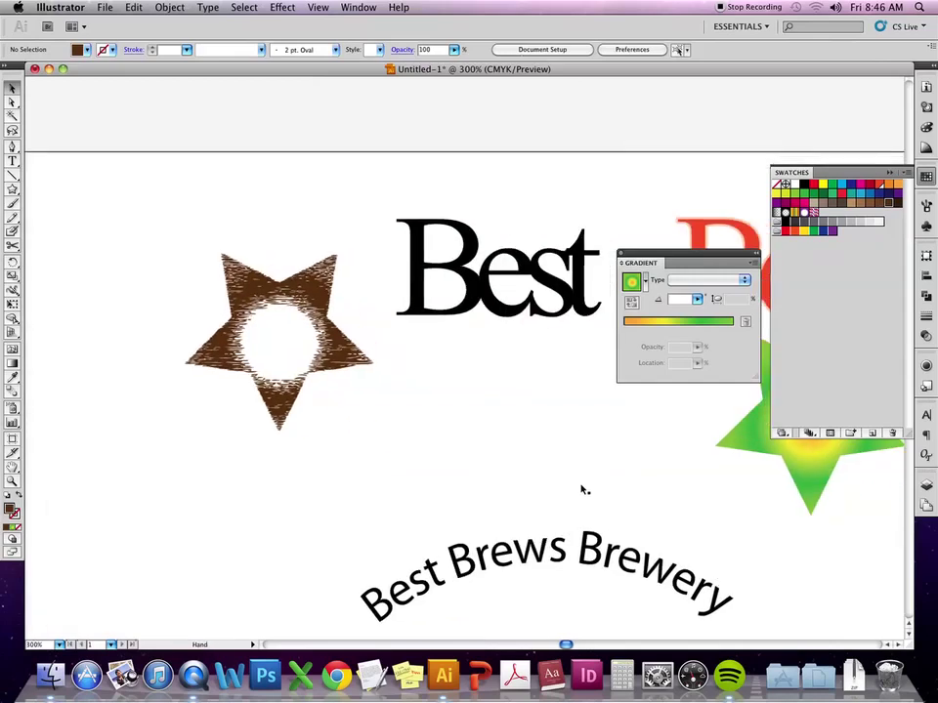
pyautogui.click(752, 441)
pyautogui.moveTo(752, 441); pyautogui.dragTo(221, 358)
pyautogui.click(372, 405)
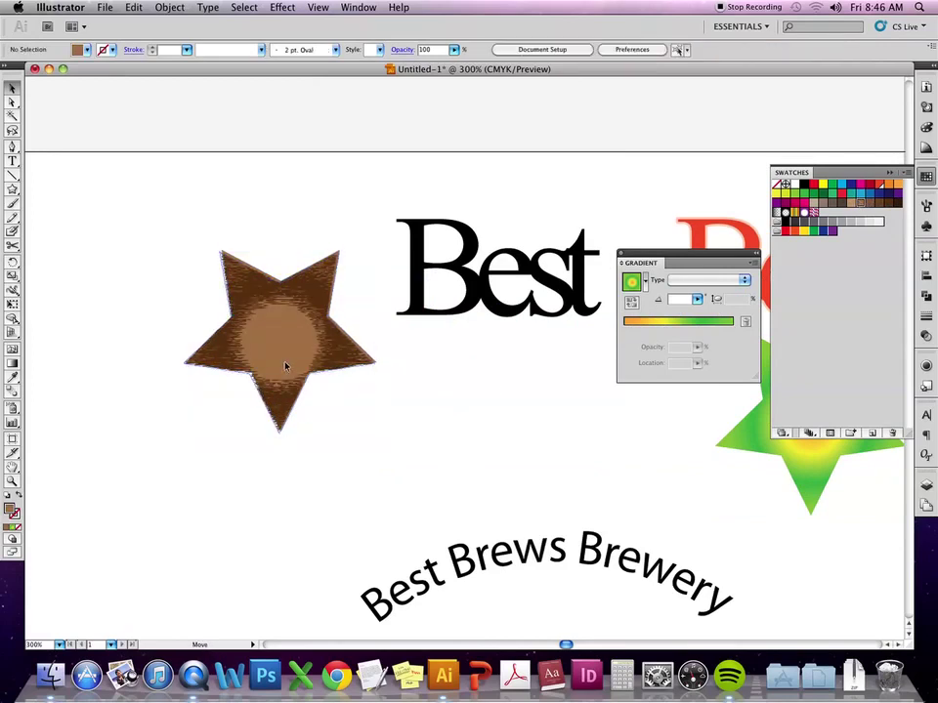
pyautogui.moveTo(286, 364); pyautogui.dragTo(286, 364)
# Zoom in and nudge the backing star slightly into alignment with the traced star.
pyautogui.click(471, 412)
pyautogui.press('super+equal')
pyautogui.press('super+equal')
pyautogui.press('super+equal')
pyautogui.press('super+equal')
pyautogui.hscroll(-10, 569, 444)
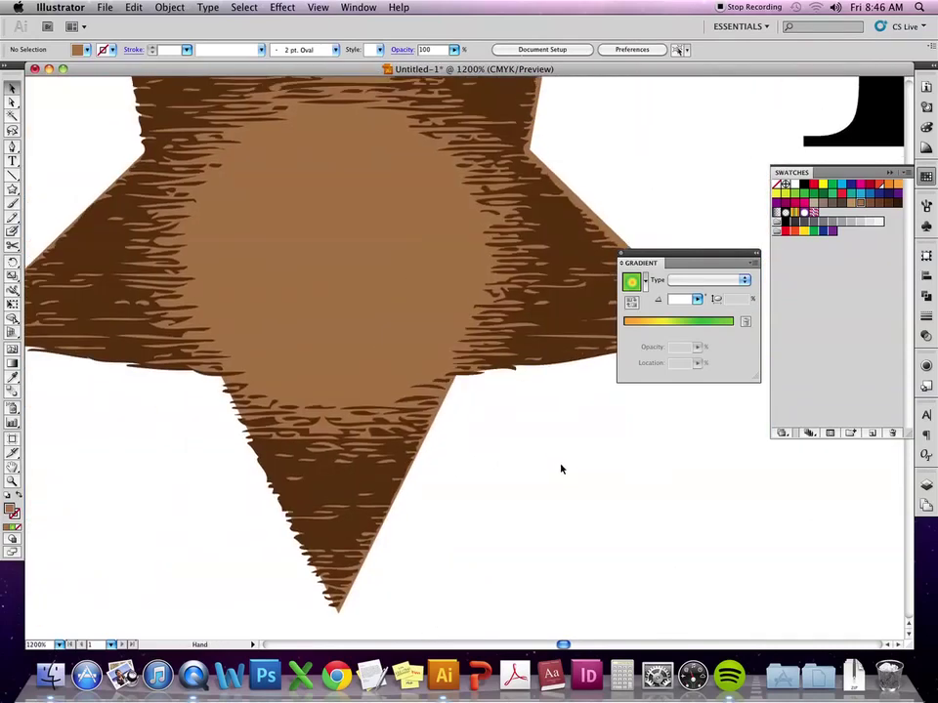
pyautogui.click(395, 274)
pyautogui.moveTo(394, 273); pyautogui.dragTo(392, 274)
pyautogui.click(688, 449)
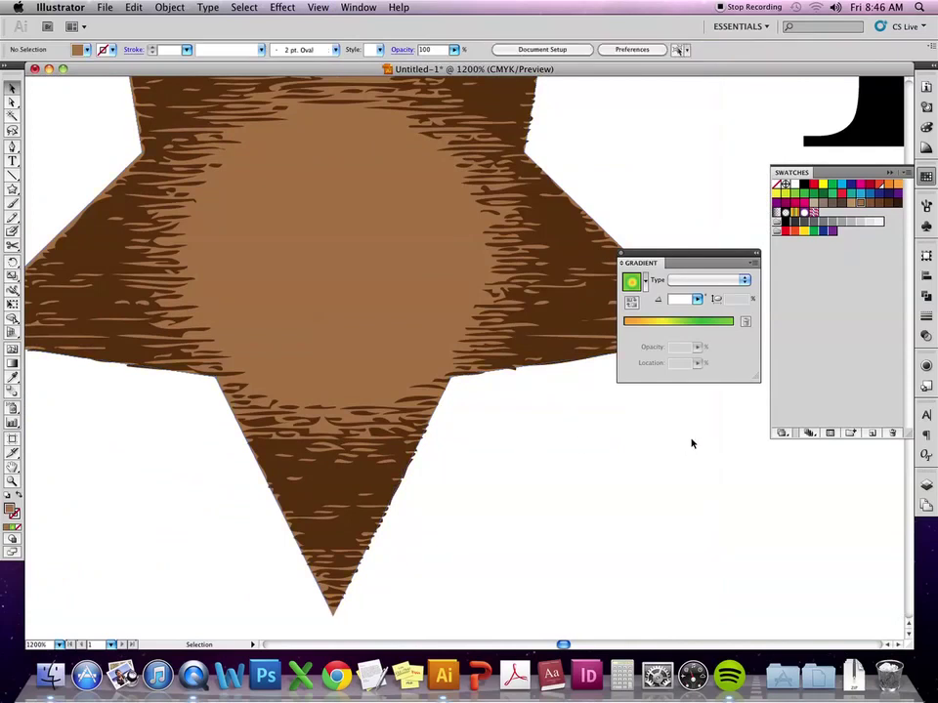
# Open the Effect Gallery for the backing star and preview the Chrome sketch filter.
pyautogui.click(409, 283)
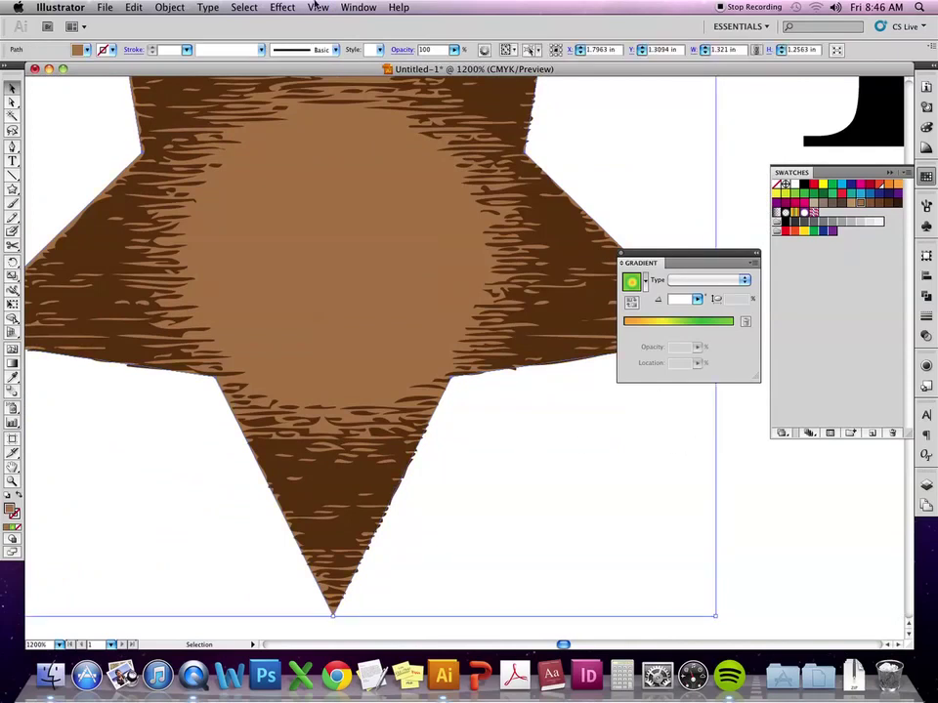
pyautogui.click(281, 7)
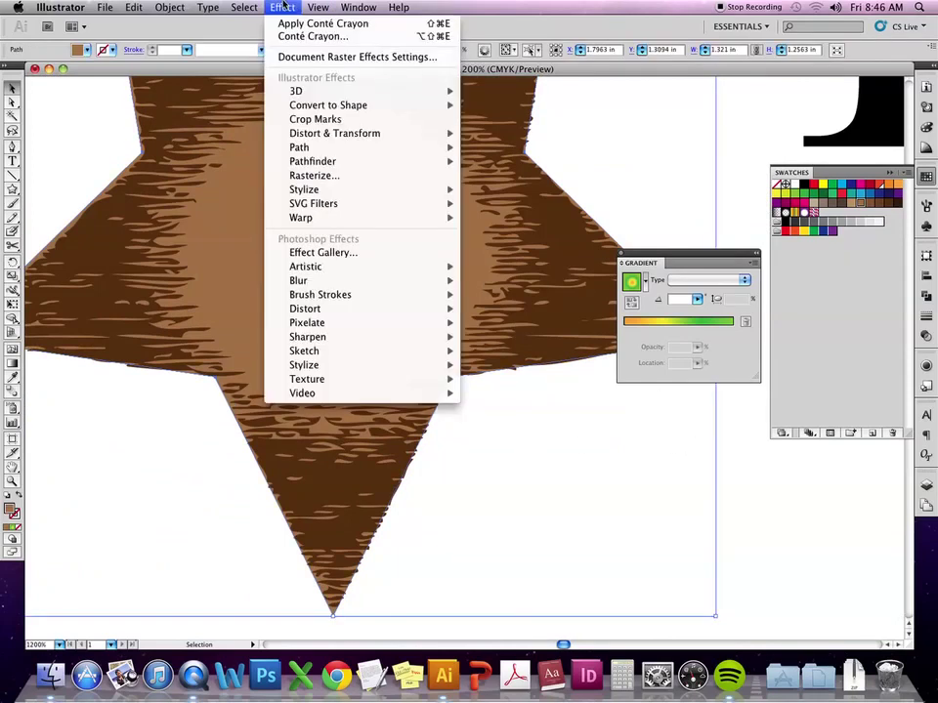
pyautogui.click(371, 253)
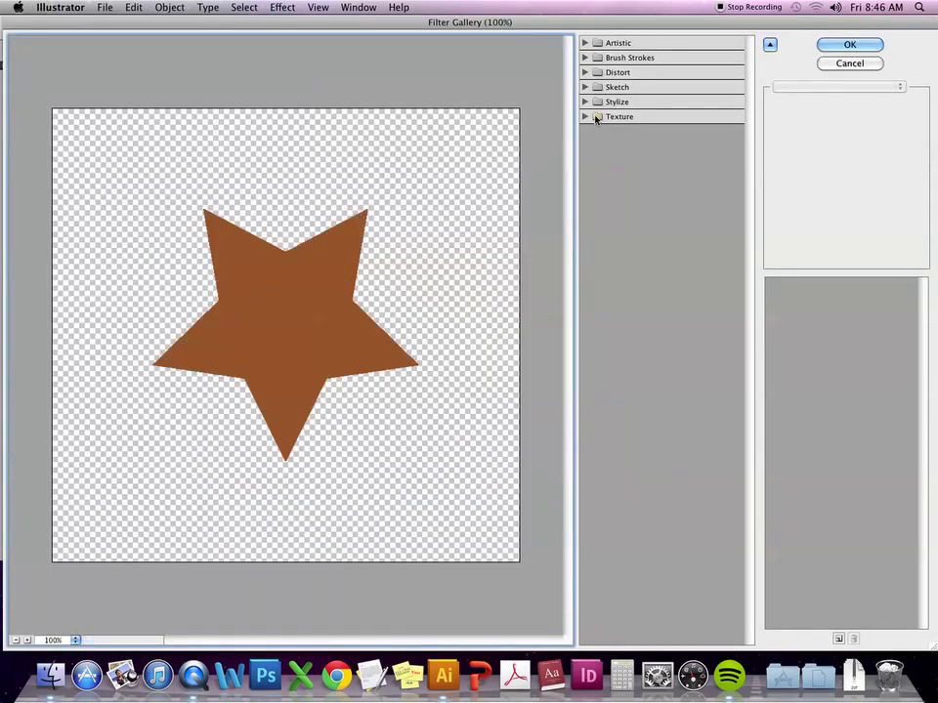
pyautogui.click(586, 101)
pyautogui.click(586, 87)
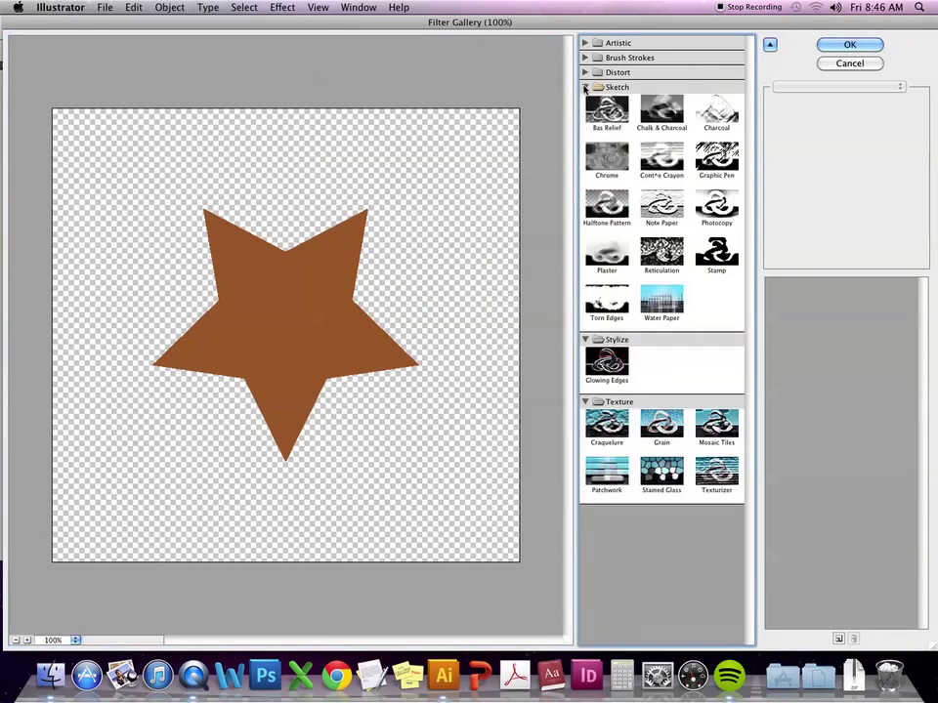
pyautogui.click(598, 154)
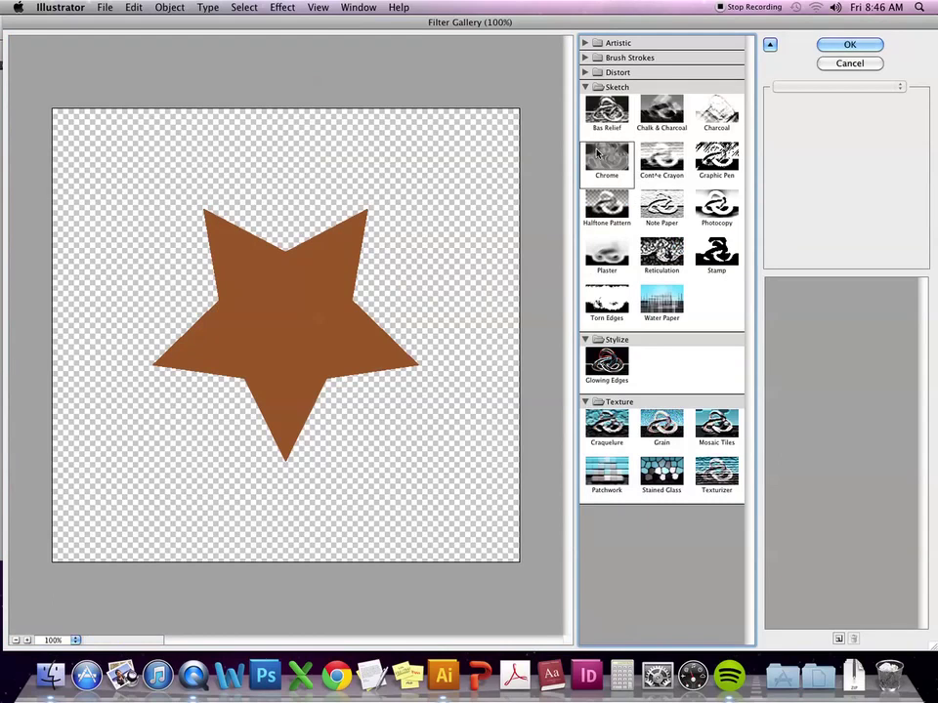
# Try the Brush Strokes filters and apply Crosshatch to the star.
pyautogui.click(584, 73)
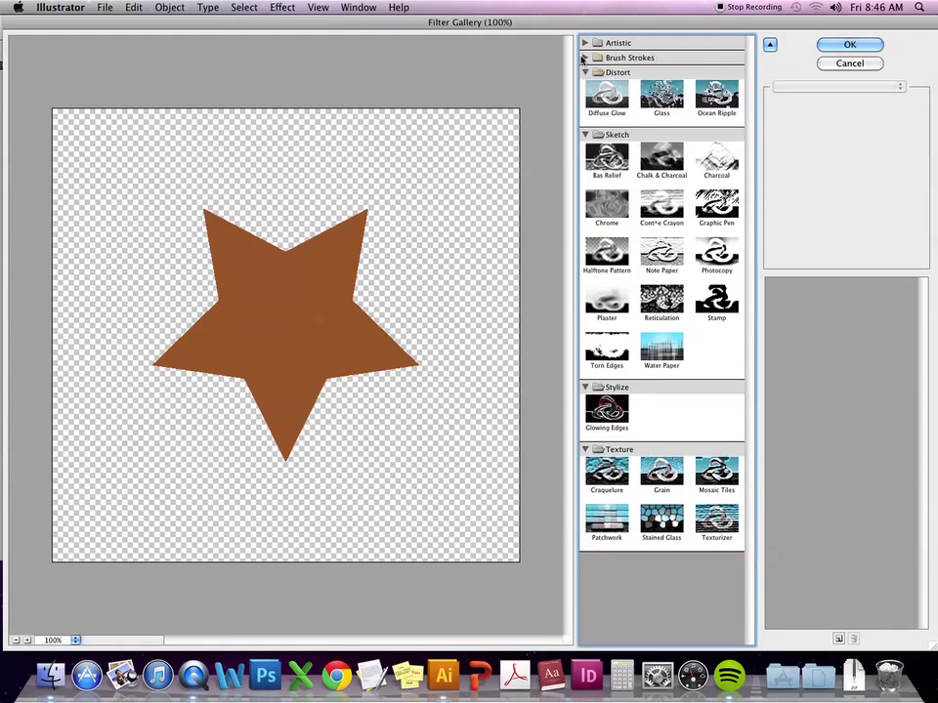
pyautogui.click(584, 57)
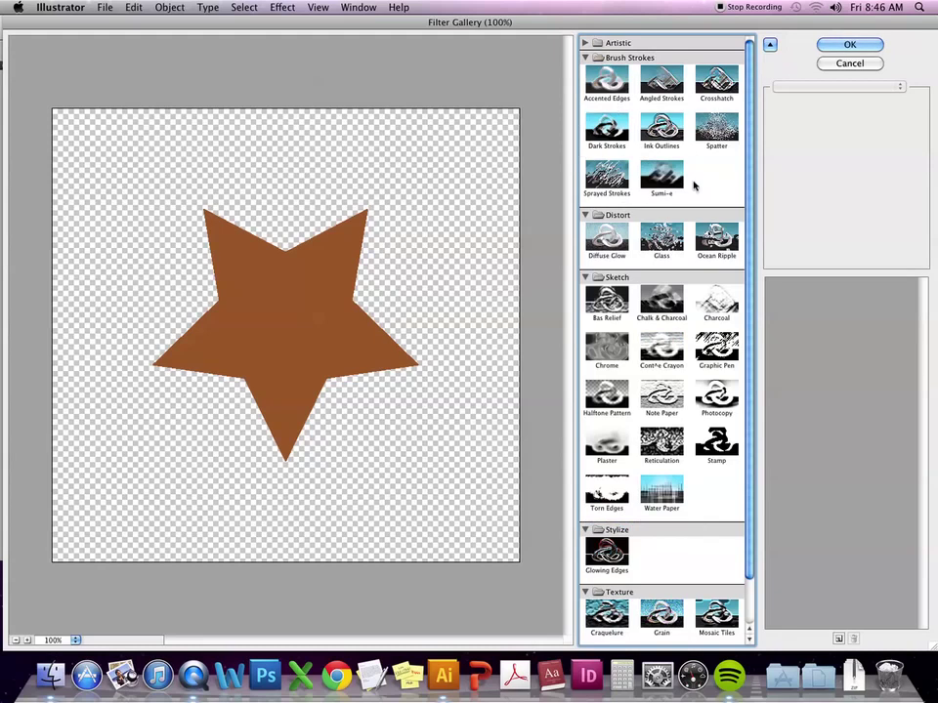
pyautogui.click(604, 86)
pyautogui.click(661, 82)
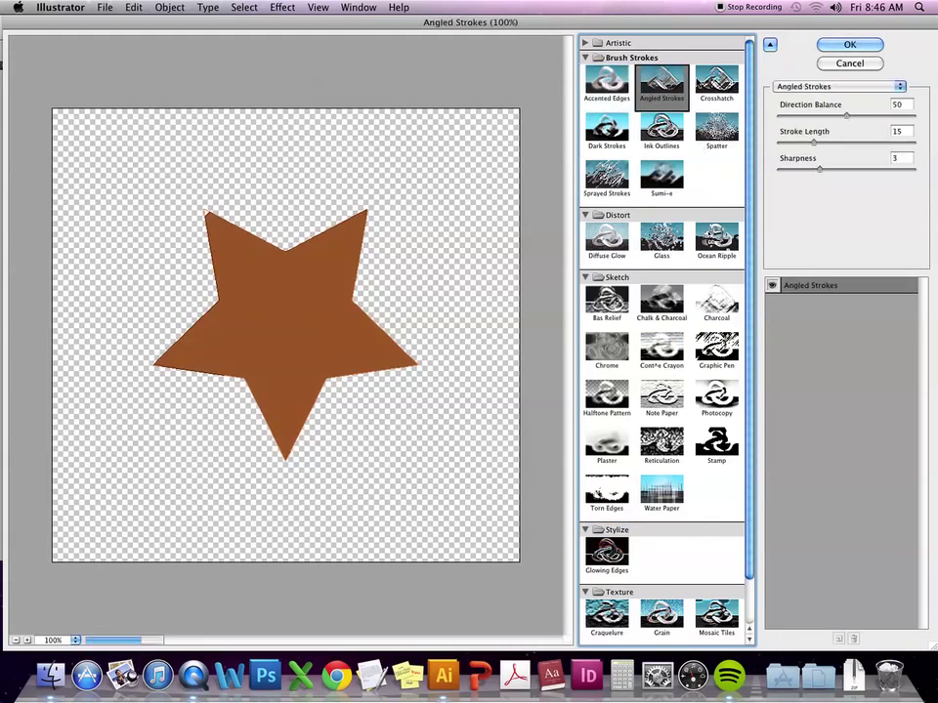
pyautogui.click(717, 78)
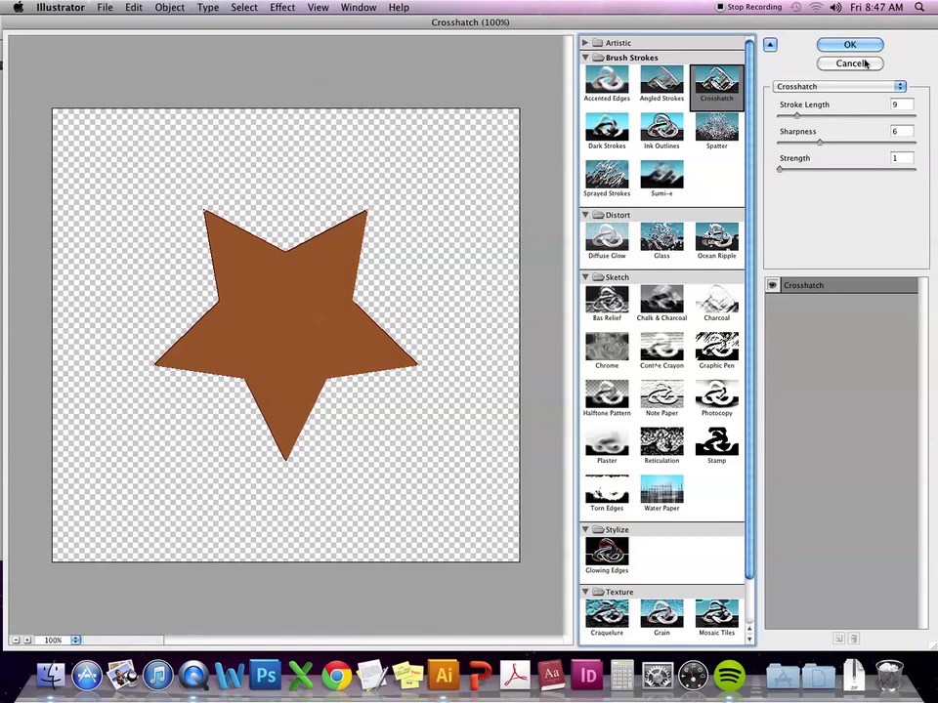
pyautogui.press('Return')
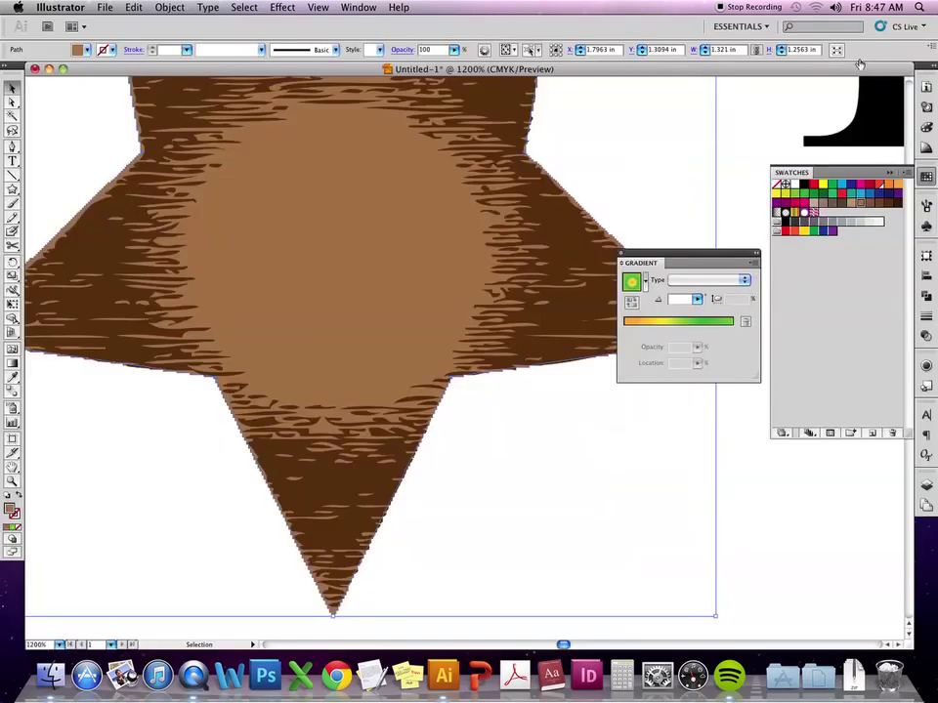
# Deselect the wood-grain star and switch to QuickTime Player.
pyautogui.click(750, 115)
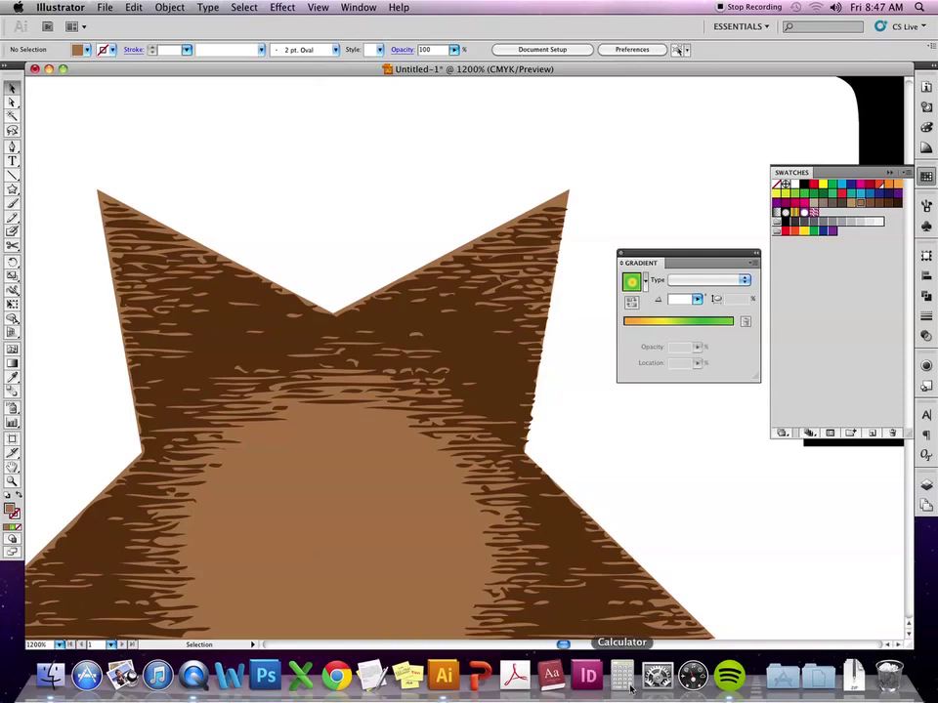
pyautogui.click(200, 677)
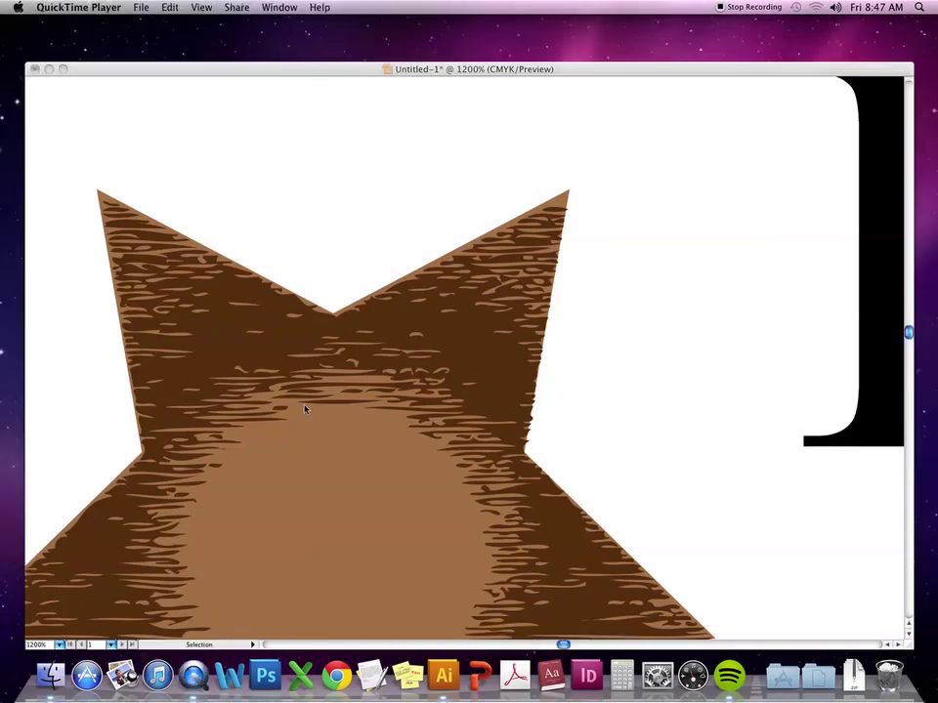